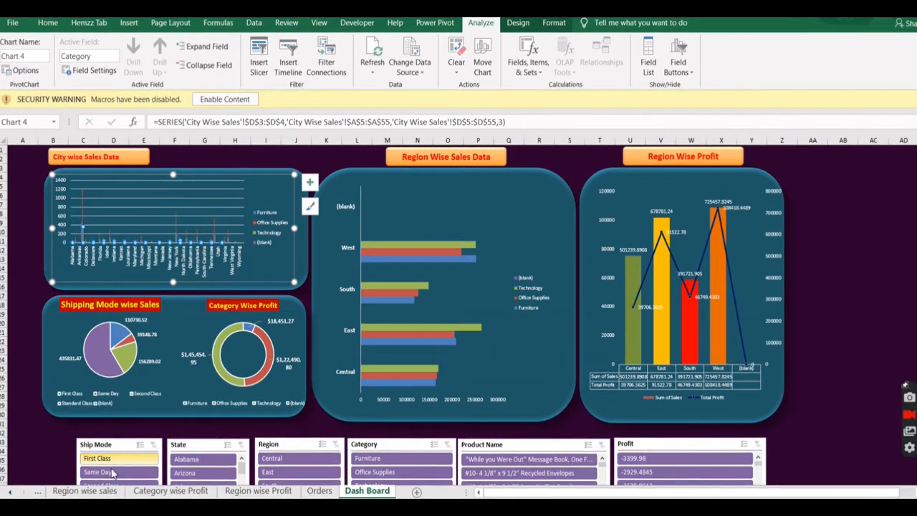
Try the dashboard slicers with the Same Day, First Class, Alabama and Furniture filters, and clear all slicer filters.
left_click(129, 471)
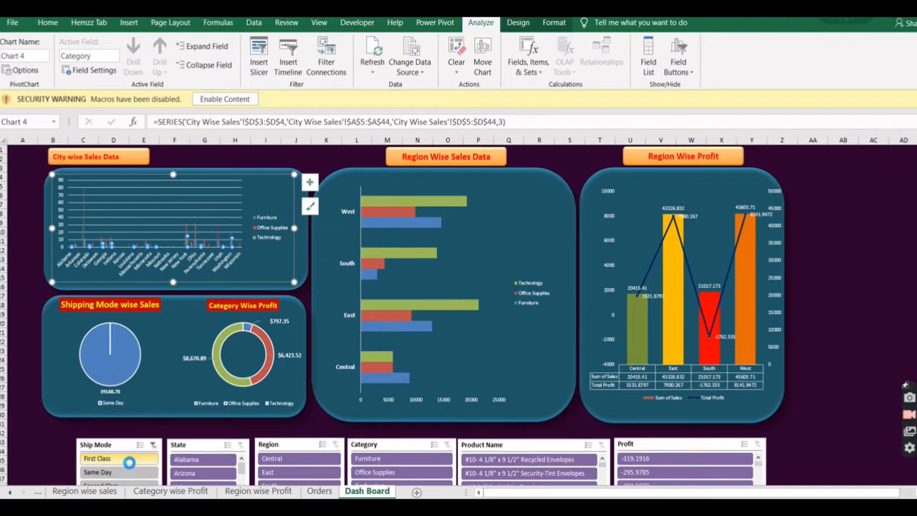
left_click(129, 462)
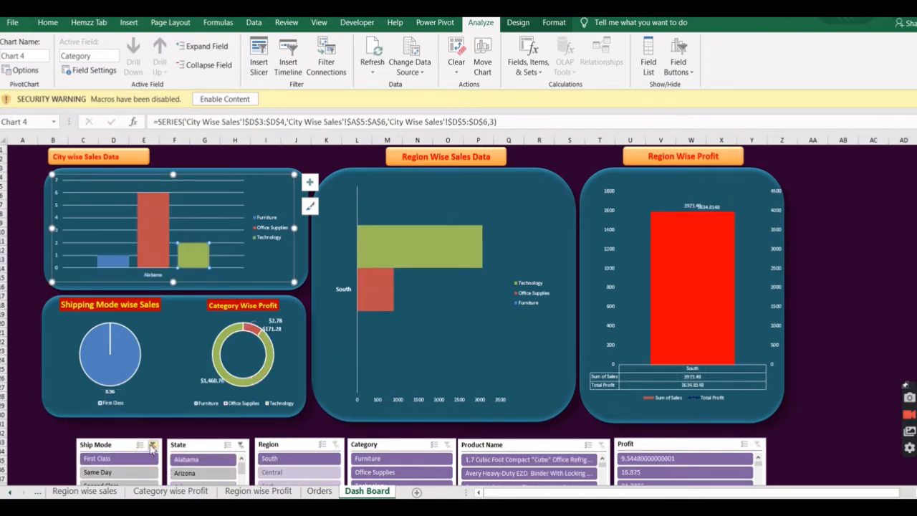
left_click(152, 447)
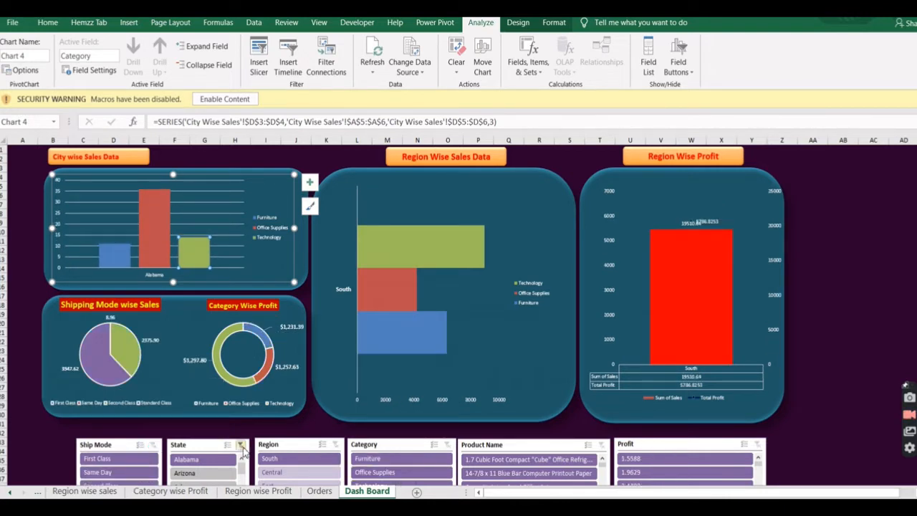
left_click(401, 460)
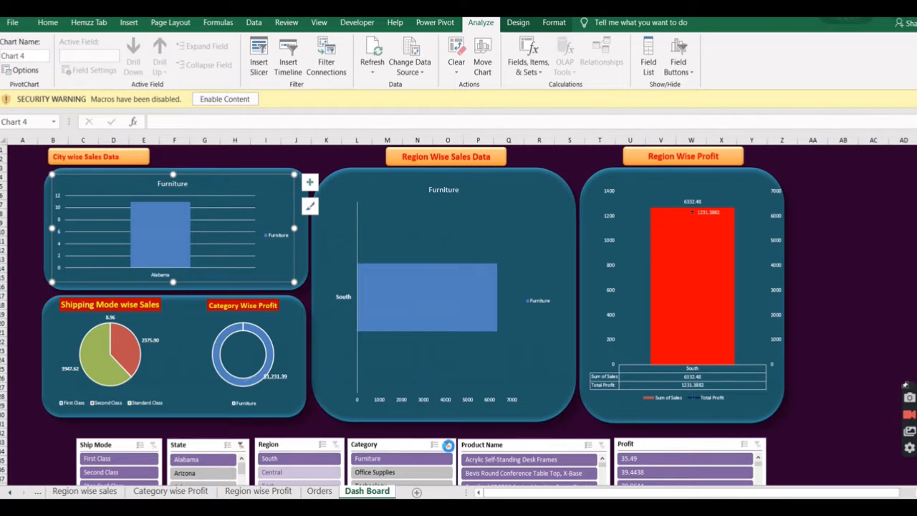
left_click(447, 444)
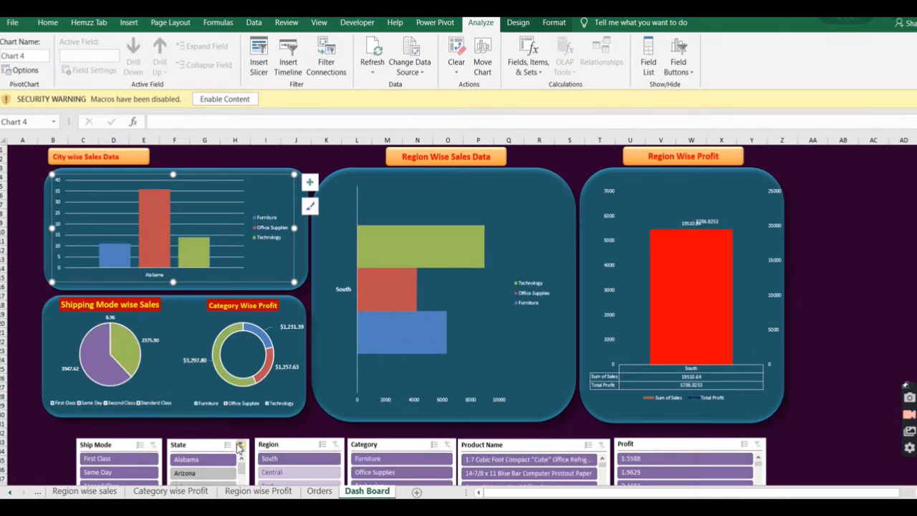
left_click(240, 447)
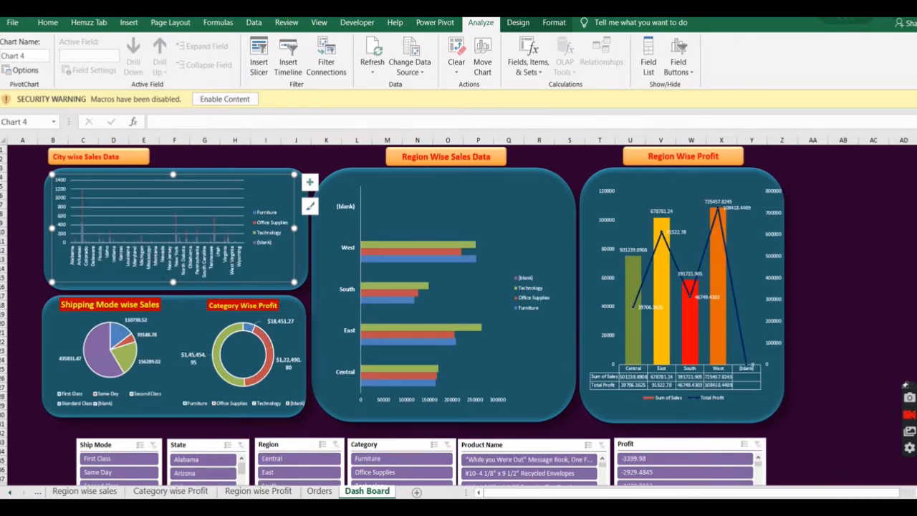
Switch to the Book1 workbook and check the Data sheet's records down to the last row and back to the header.
left_click(841, 9)
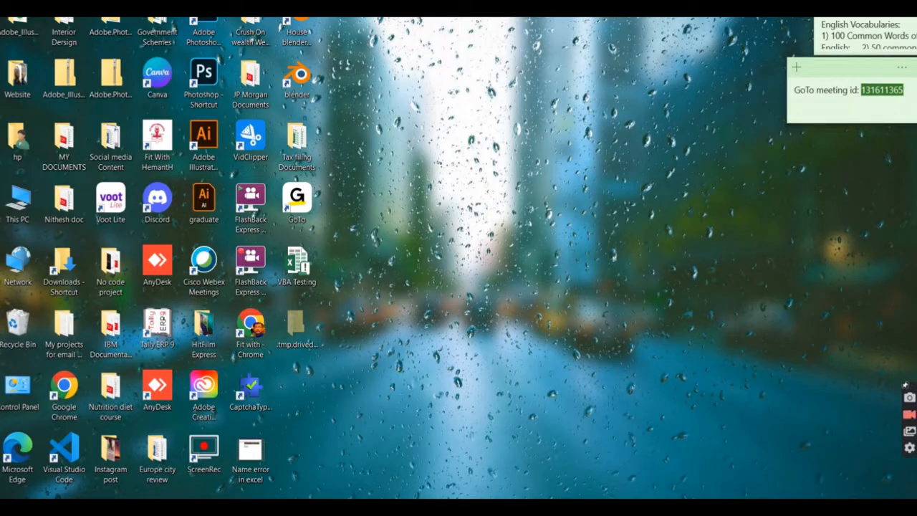
mouse_move(616, 494)
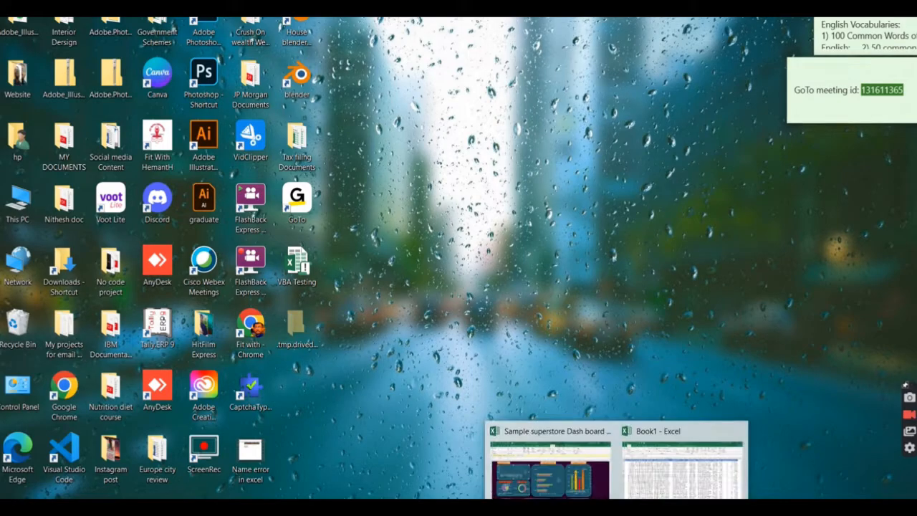
left_click(670, 479)
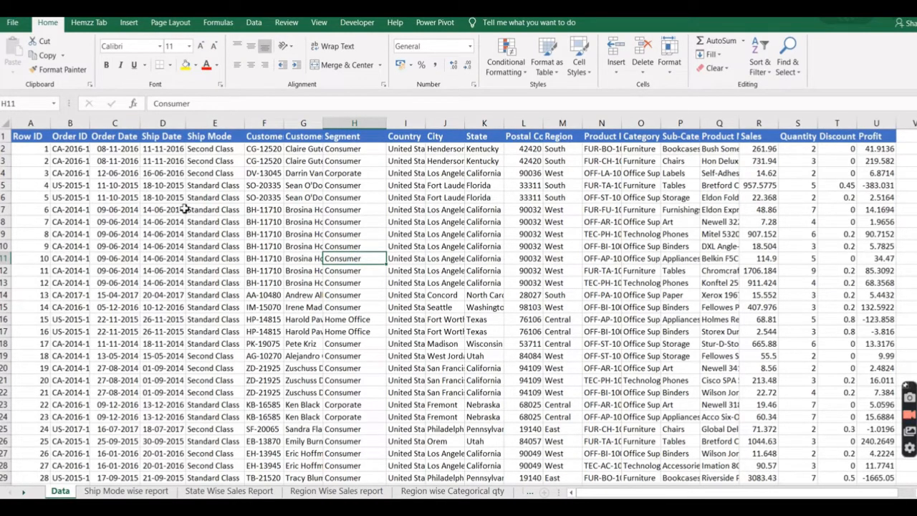
left_click(45, 172)
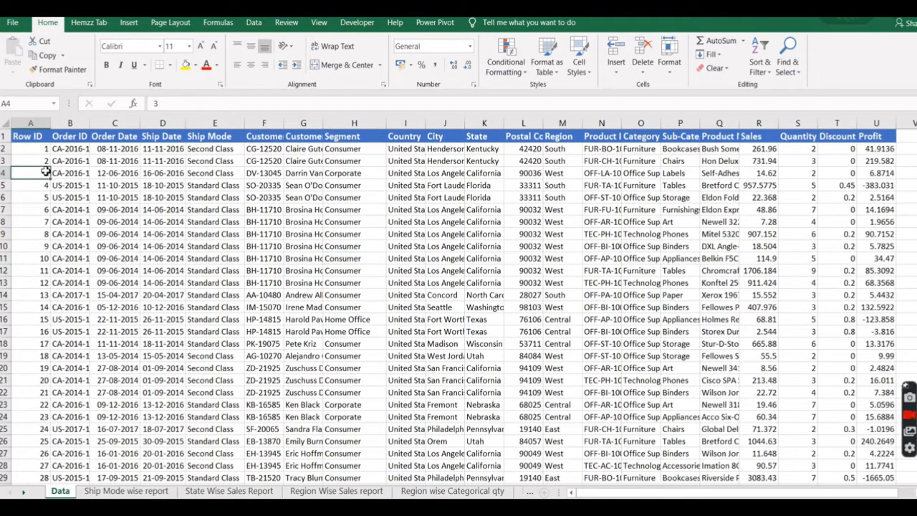
key("ctrl+Down")
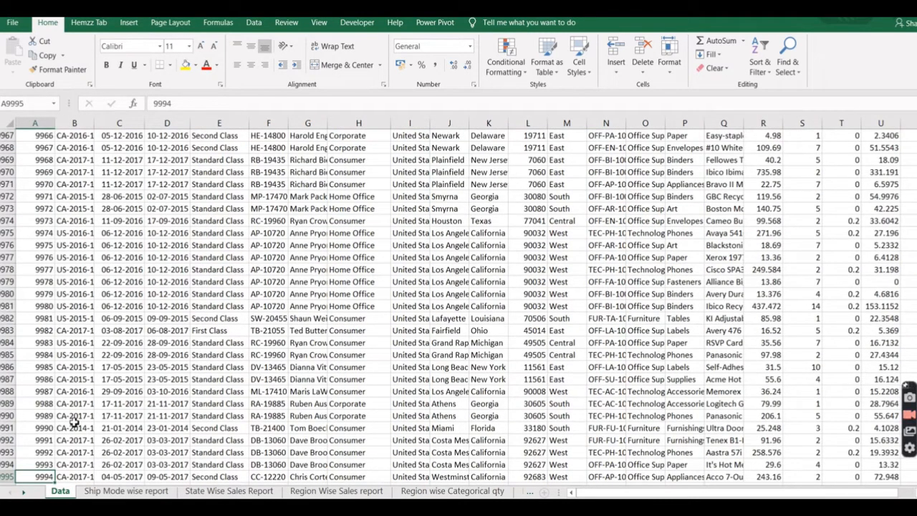
key("ctrl+Up")
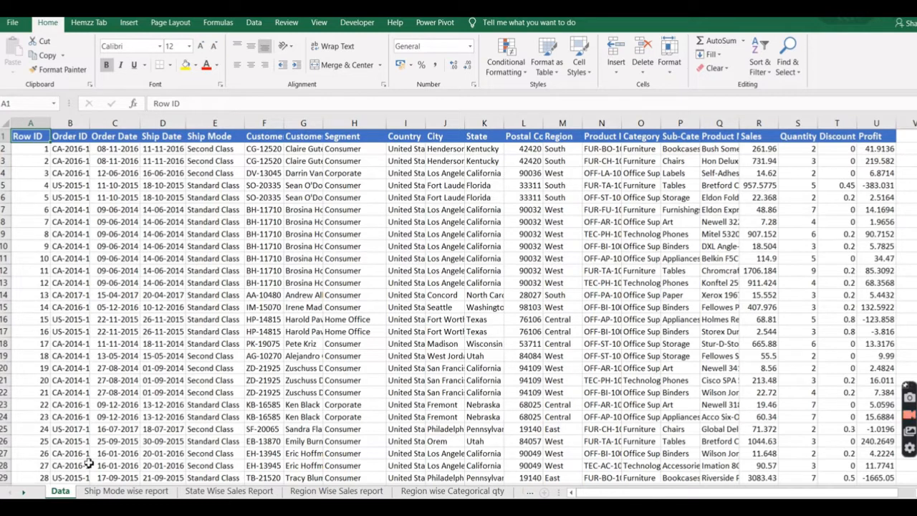
Create a PivotTable from Data!$A$1:$U$9995, placed in cell A3 of the existing Ship Mode wise report sheet.
left_click(121, 492)
key("ctrl+shift+Right")
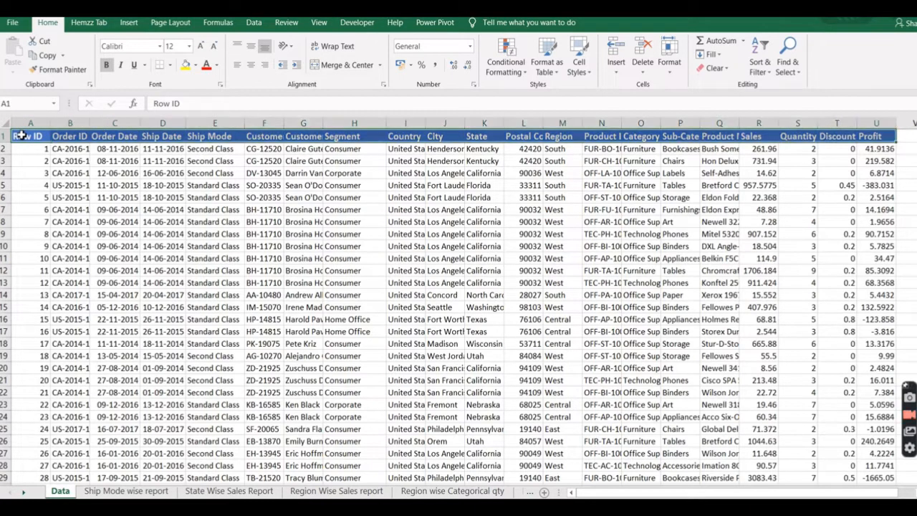
key("ctrl+shift+Down")
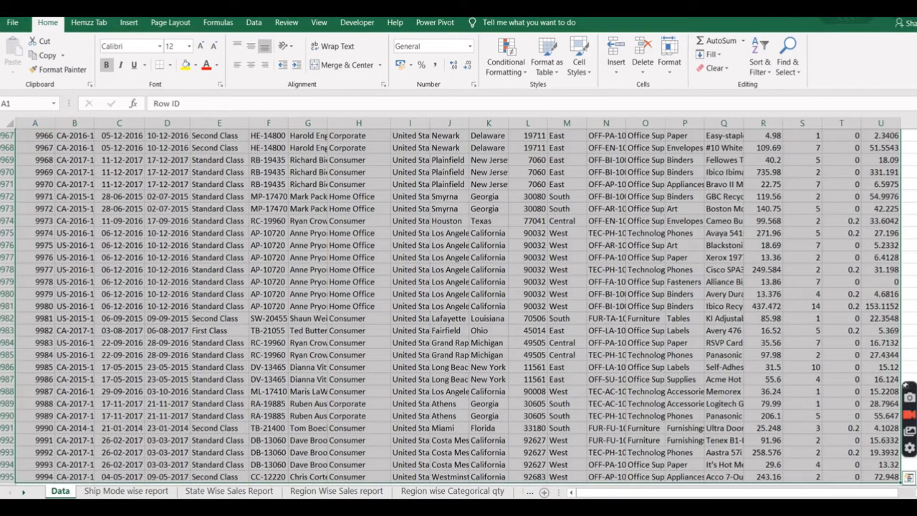
left_click(131, 24)
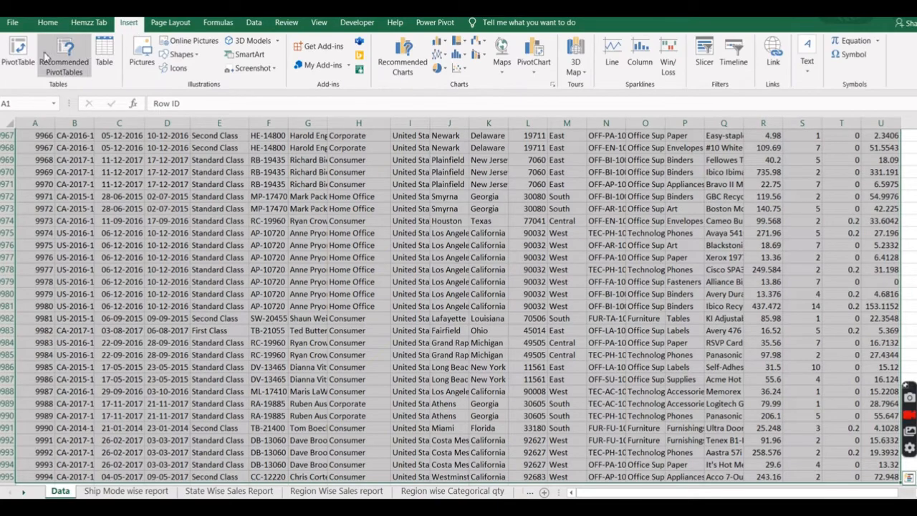
left_click(22, 59)
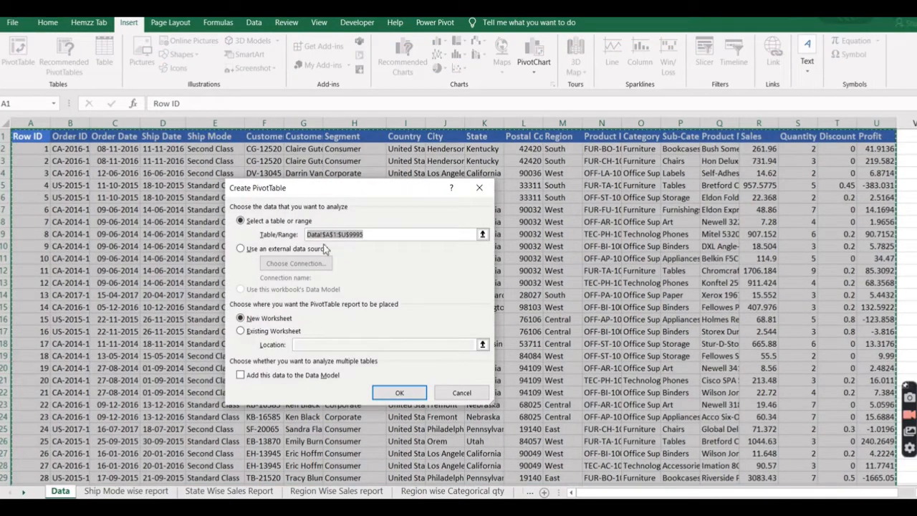
left_click(242, 331)
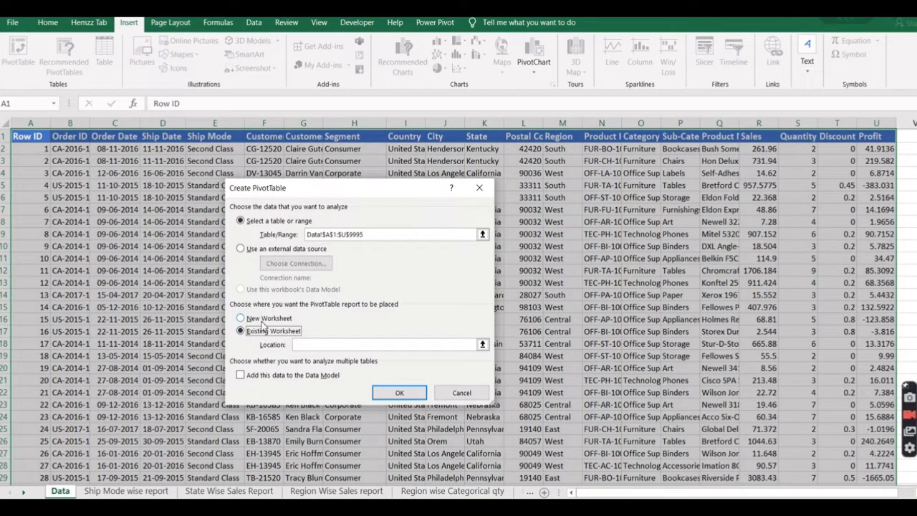
left_click(308, 345)
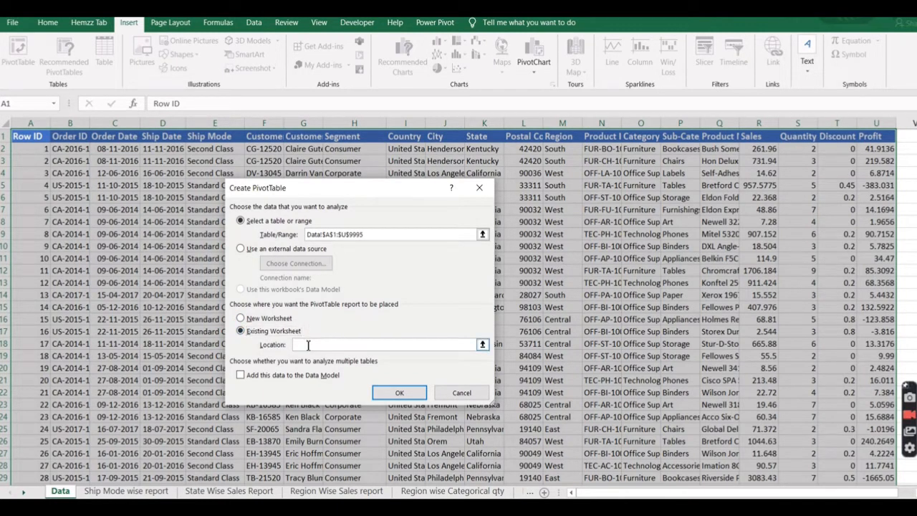
left_click(123, 491)
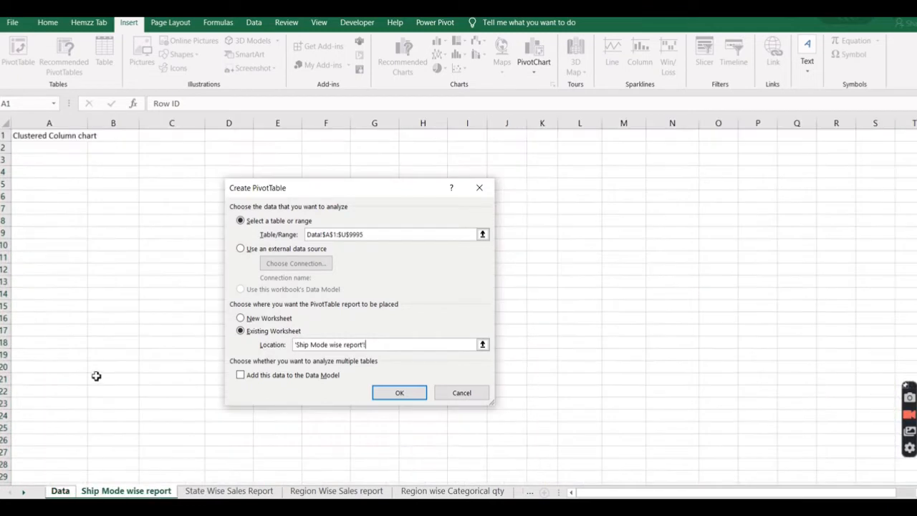
left_click(28, 163)
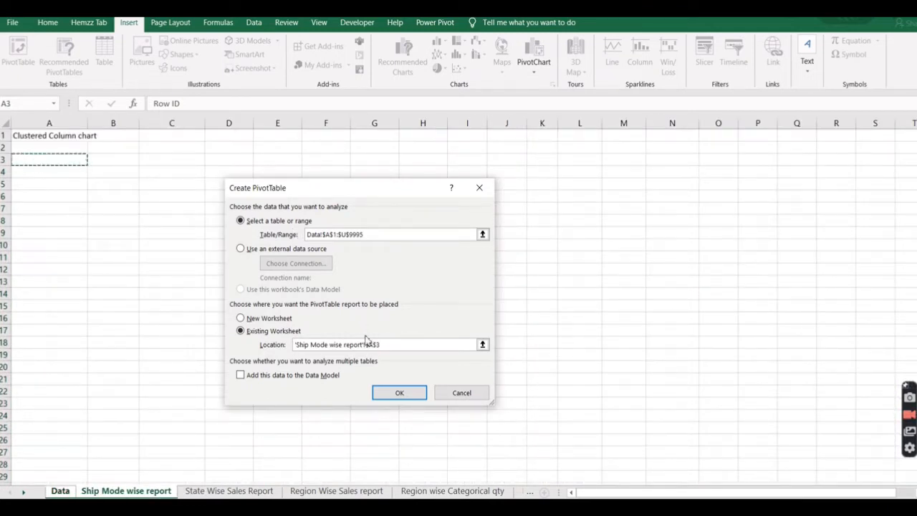
left_click(399, 394)
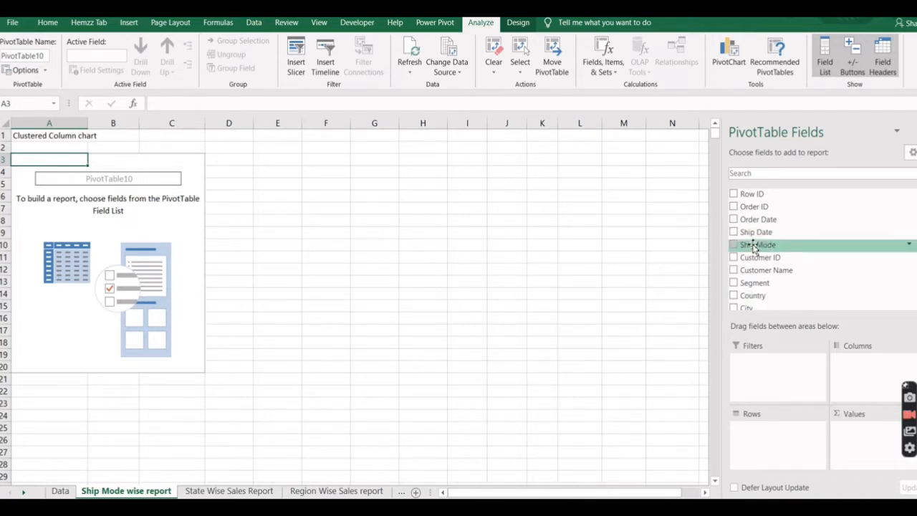
Build the PivotTable with Ship Mode as rows and the sum of Sales as values.
left_click_drag(754, 249, 759, 437)
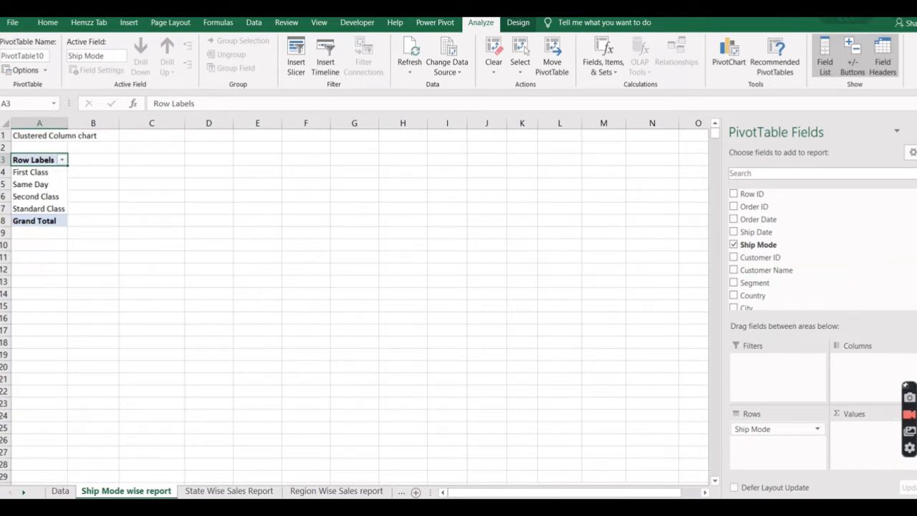
scroll(788, 251, "down", 5)
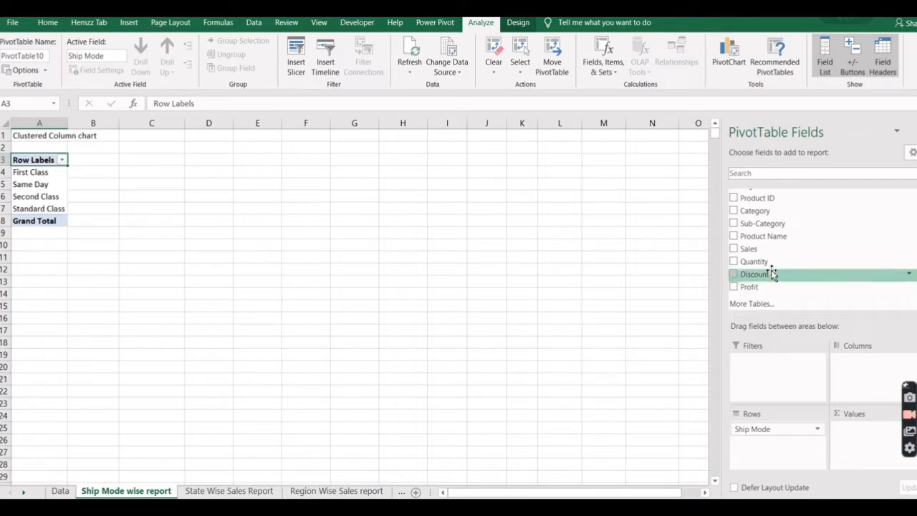
left_click_drag(753, 258, 852, 429)
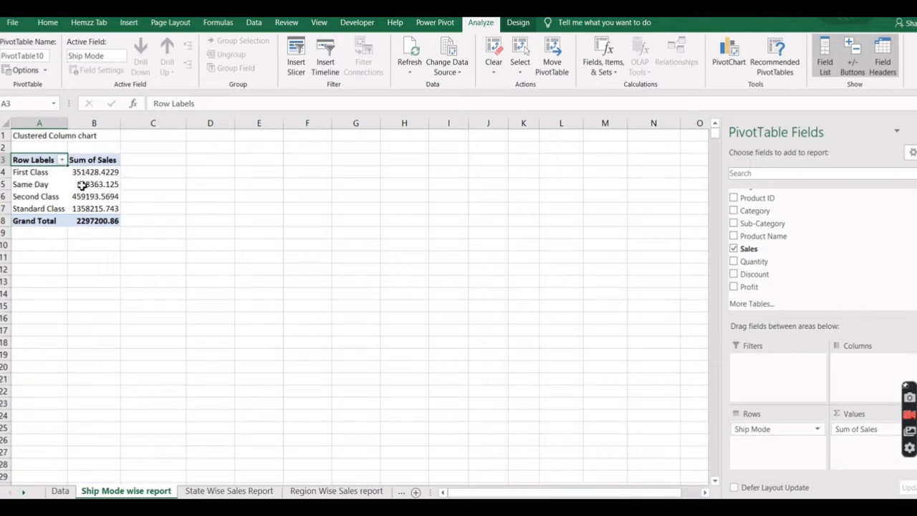
Format the Sum of Sales values for the four ship modes in B4:B7 to two decimal places.
left_click(101, 172)
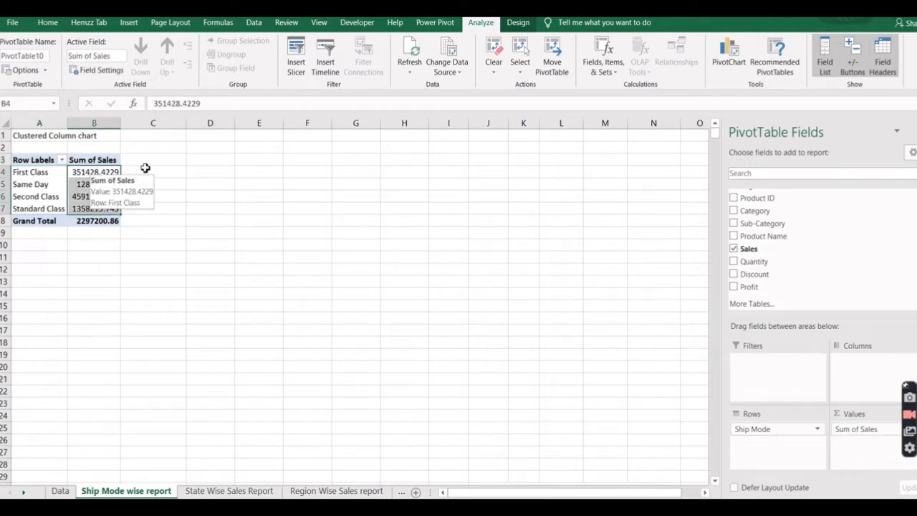
key("shift+Down")
key("shift+Down")
key("shift+Down")
left_click(47, 22)
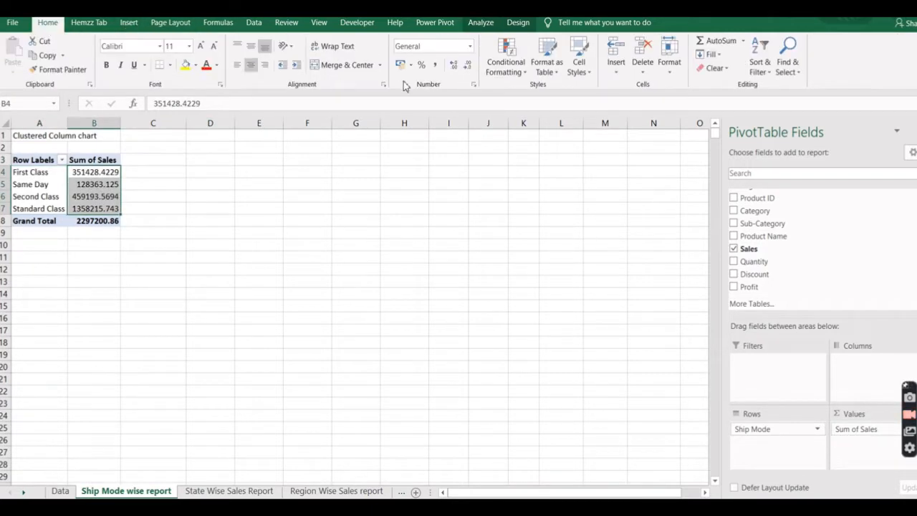
left_click(468, 65)
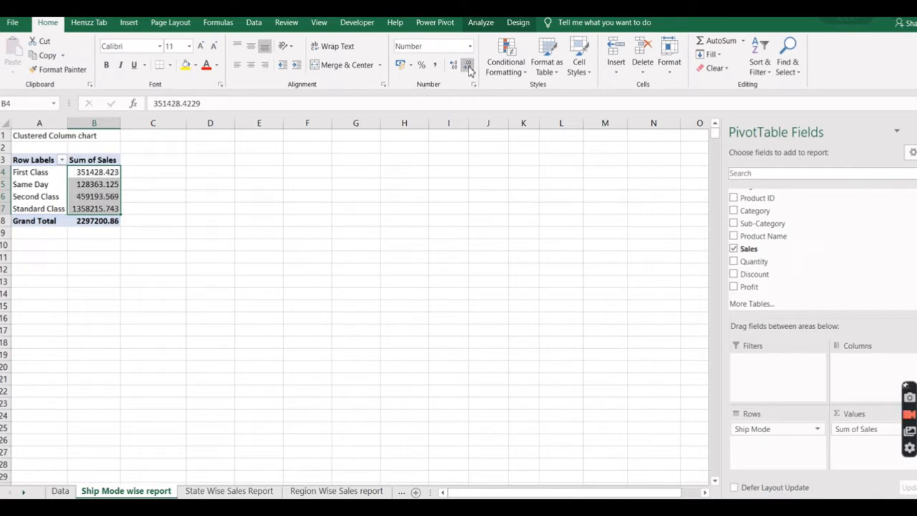
left_click(467, 65)
left_click(176, 241)
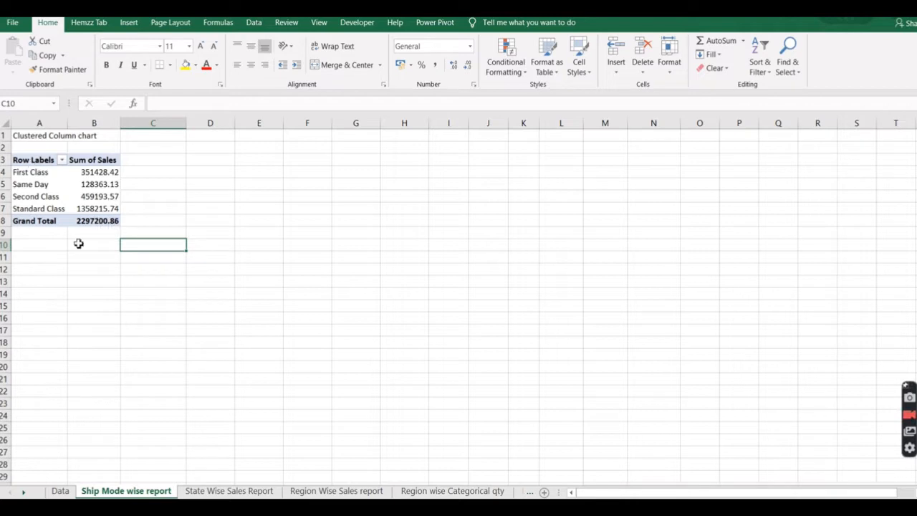
Copy the whole ship mode PivotTable and paste it into cell A3 of the State Wise Sales Report sheet.
left_click(217, 492)
left_click(23, 159)
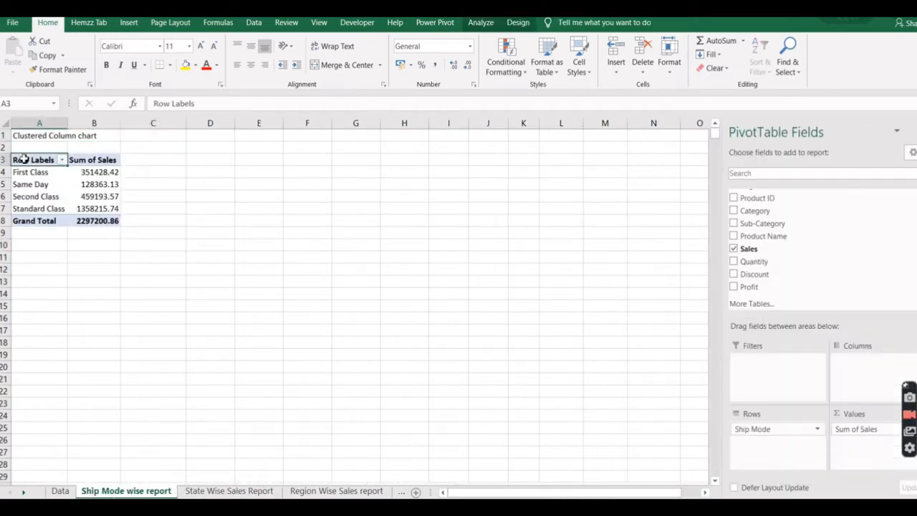
left_click_drag(27, 159, 94, 222)
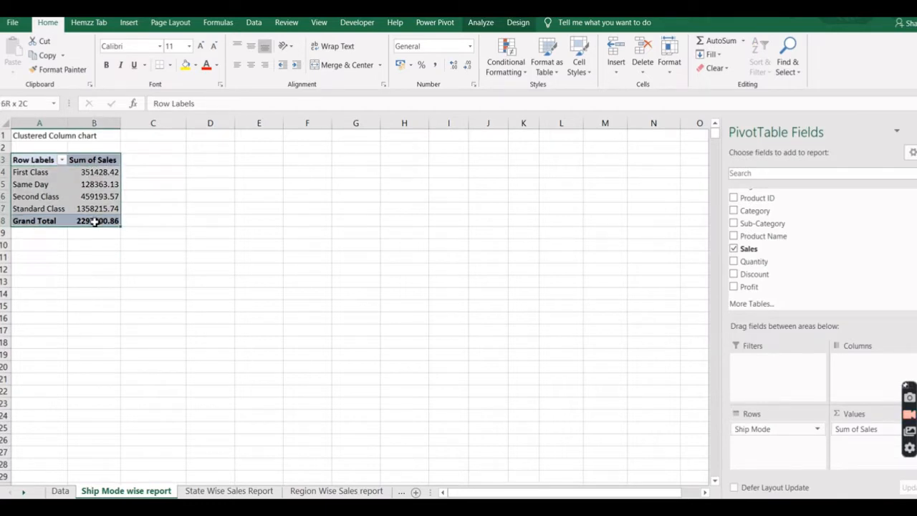
key("ctrl+c")
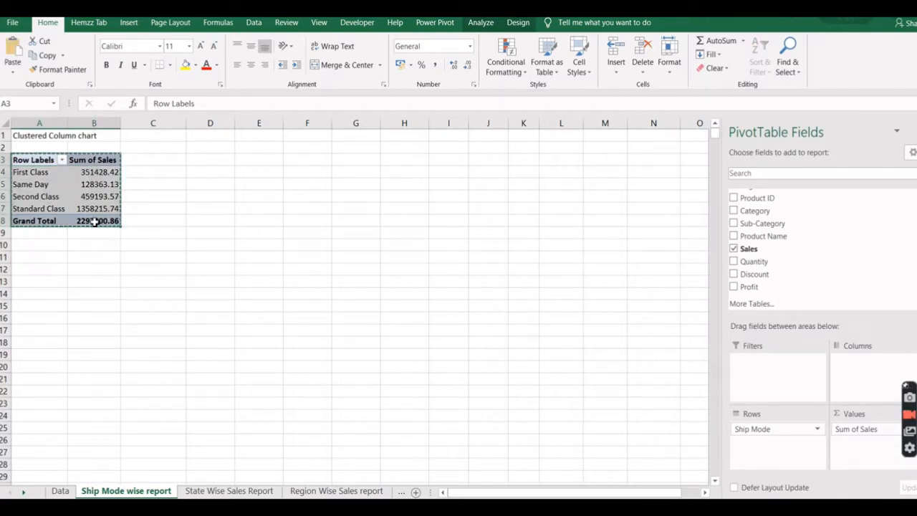
left_click(222, 491)
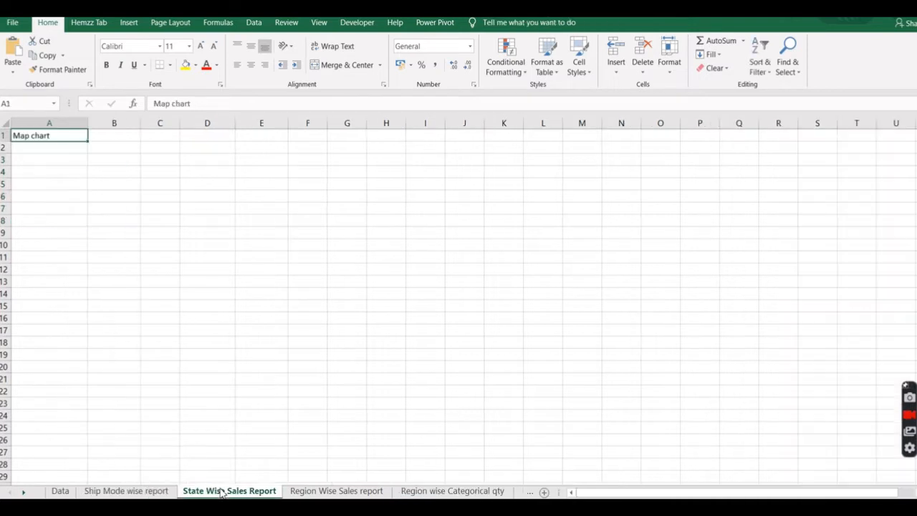
left_click(39, 161)
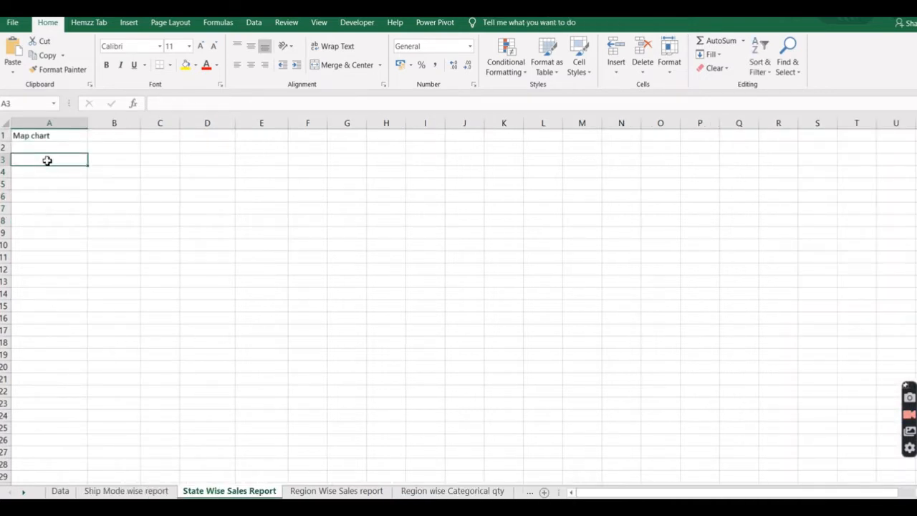
key("ctrl+v")
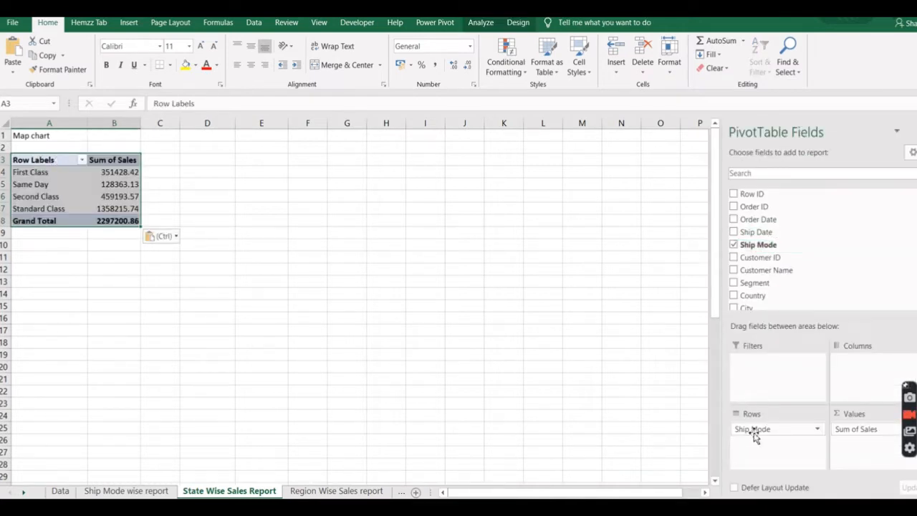
Replace Ship Mode with State as the row field of the PivotTable in the State Wise Sales Report sheet.
left_click_drag(770, 432, 788, 278)
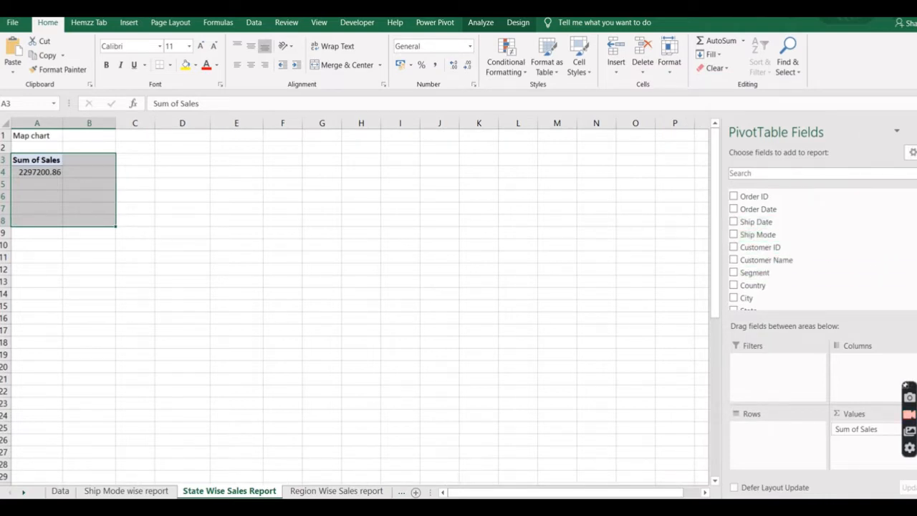
scroll(779, 250, "down", 2)
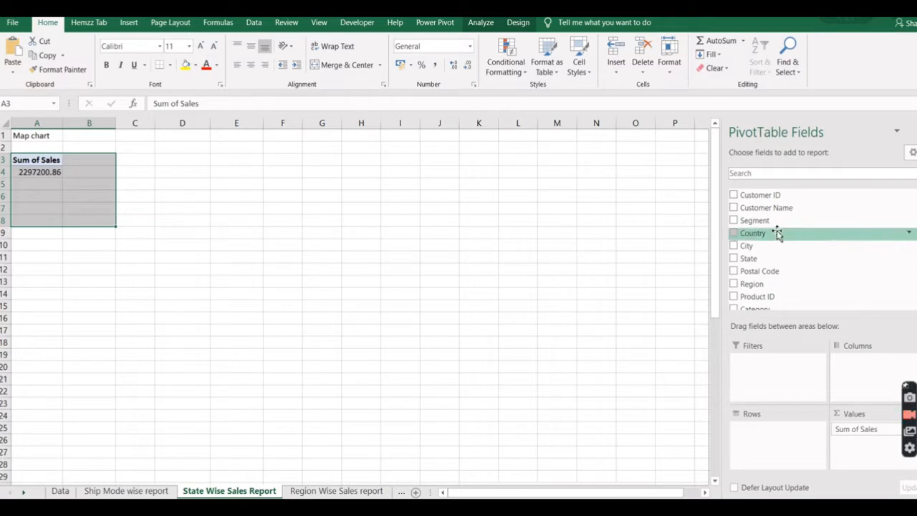
left_click_drag(779, 260, 776, 435)
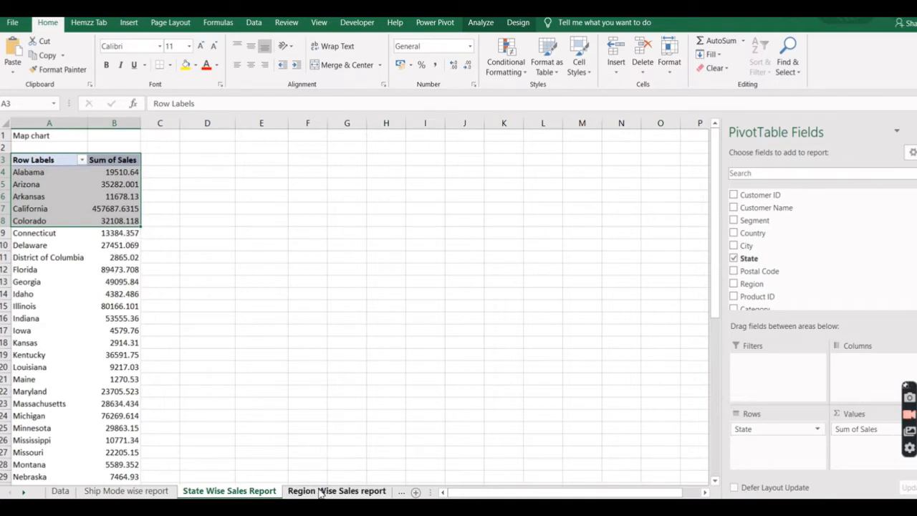
Paste the copied ship mode PivotTable into cell A3 of the Region Wise Sales report sheet.
left_click(113, 493)
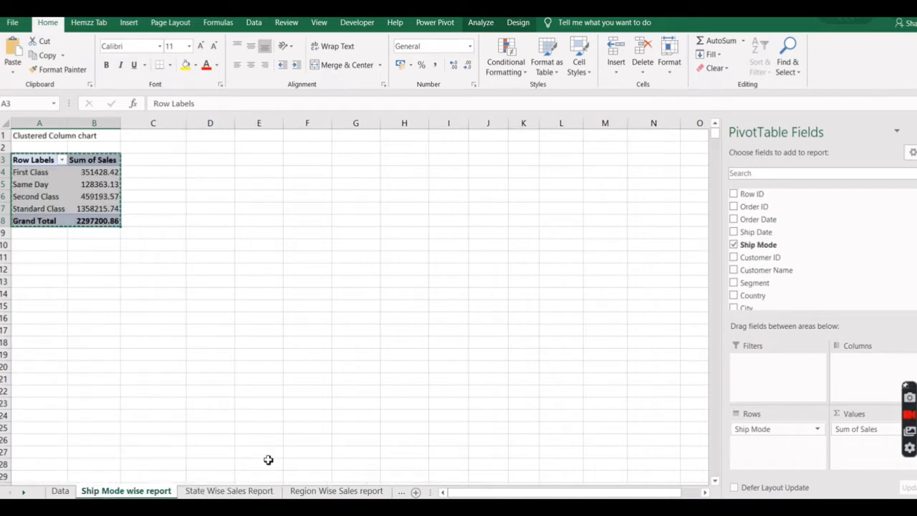
left_click(318, 491)
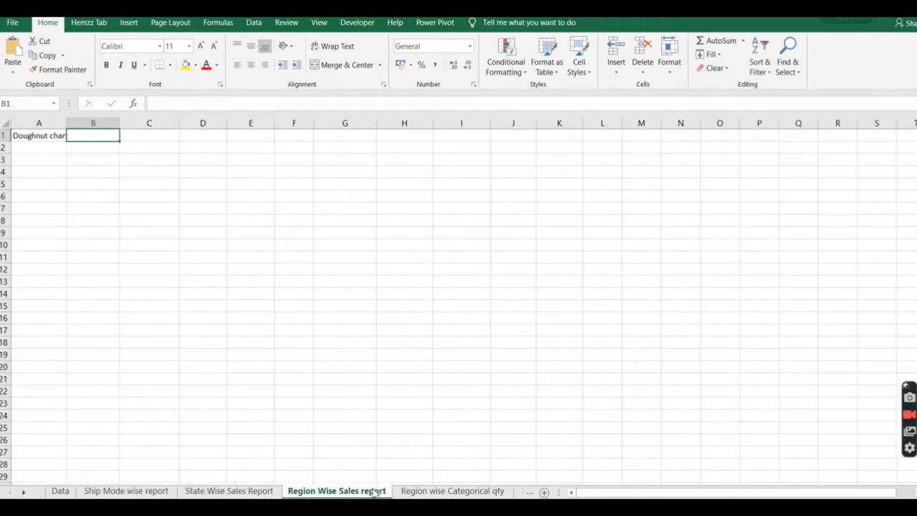
left_click(31, 161)
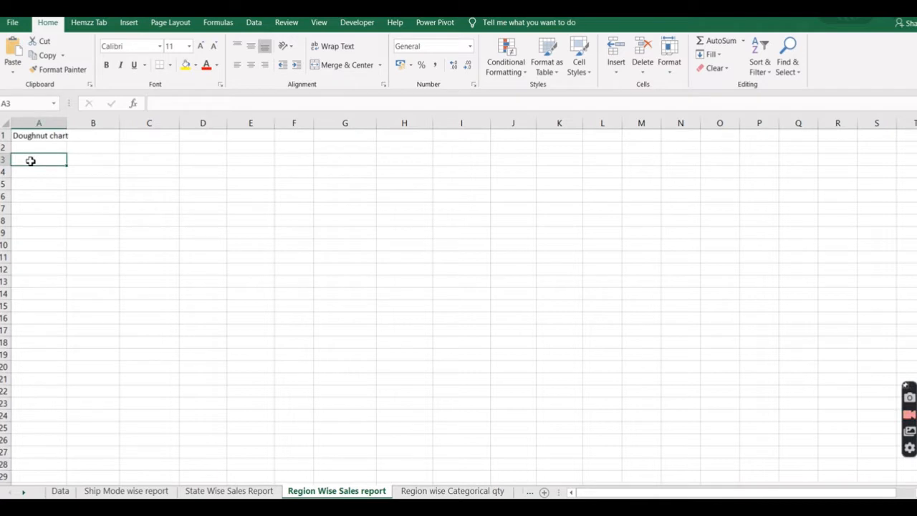
key("ctrl+v")
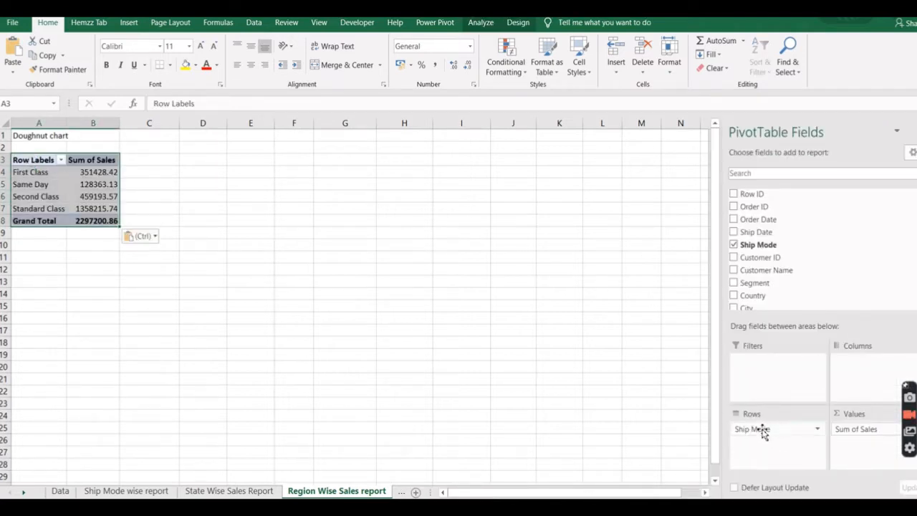
Replace Ship Mode with Region as the row field of the PivotTable in the Region Wise Sales report sheet.
left_click_drag(764, 428, 763, 280)
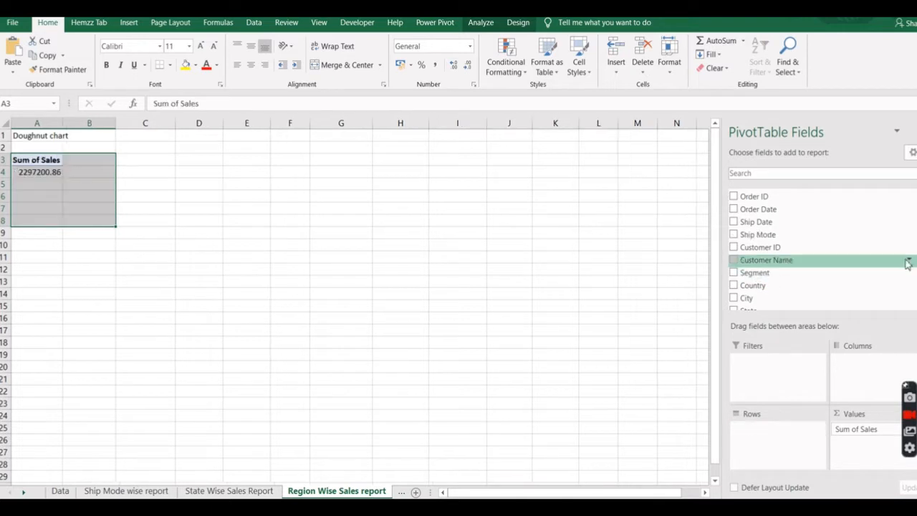
scroll(771, 244, "down", 3)
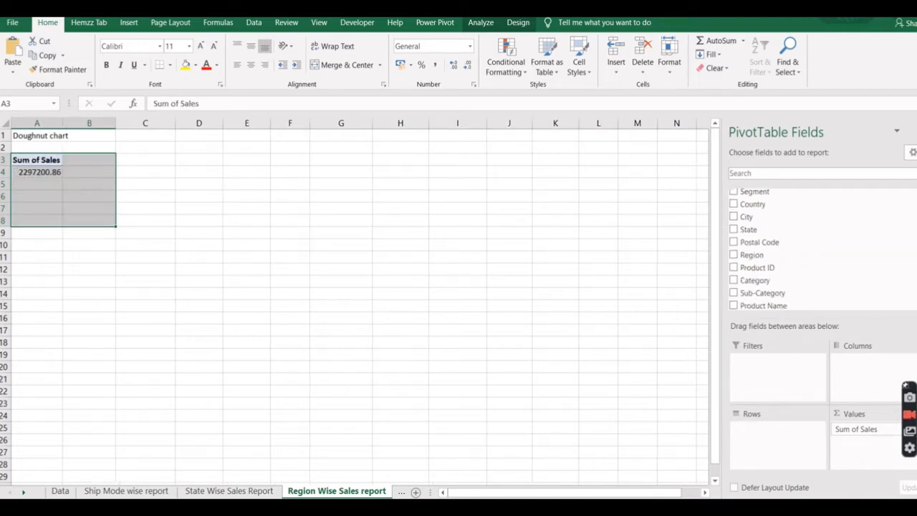
left_click_drag(767, 244, 757, 436)
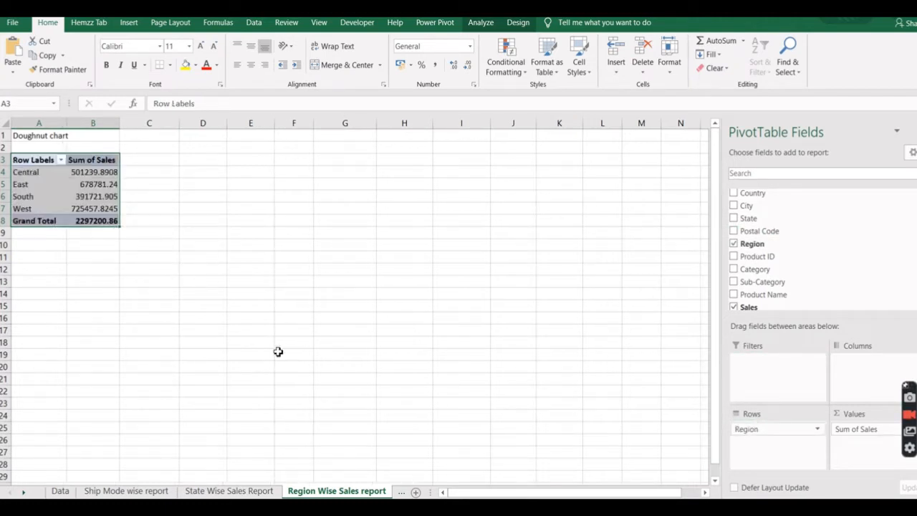
Paste the copied ship mode PivotTable into cell A3 of the Region wise Categorical qty sheet.
left_click(24, 492)
left_click(23, 492)
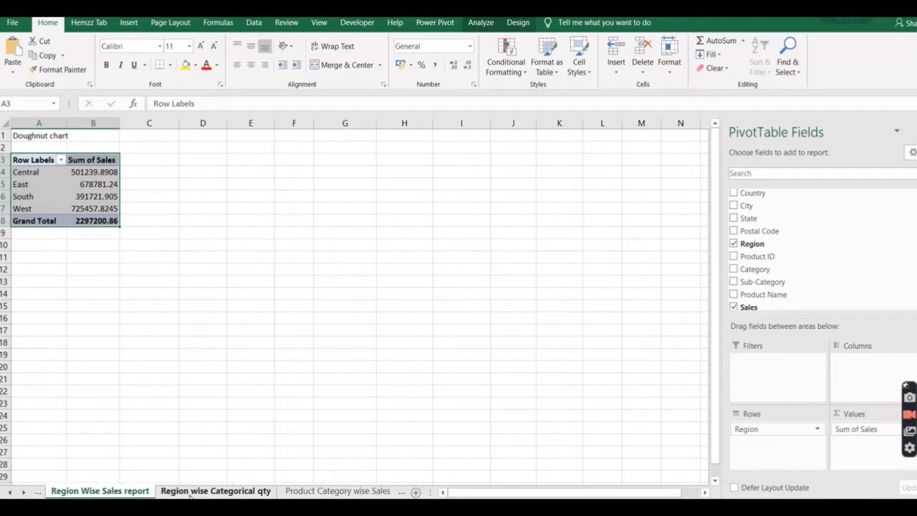
left_click(228, 491)
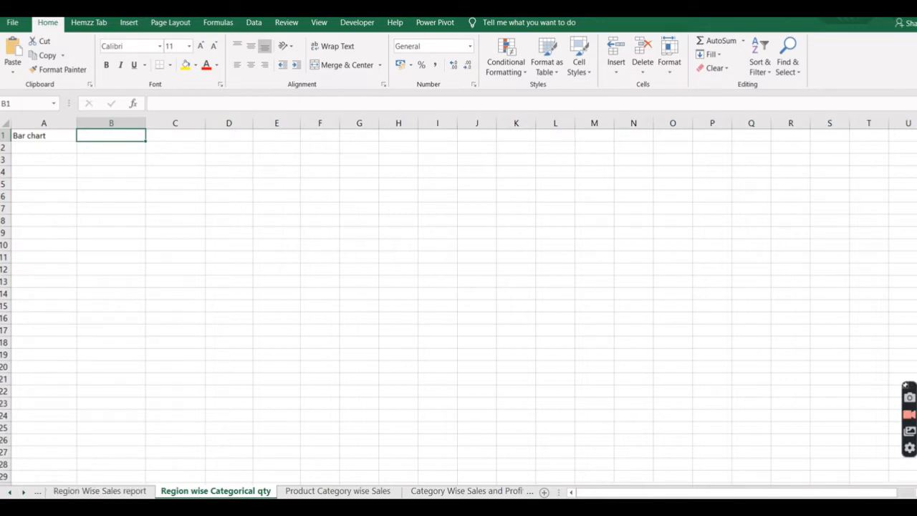
left_click(10, 492)
left_click(11, 493)
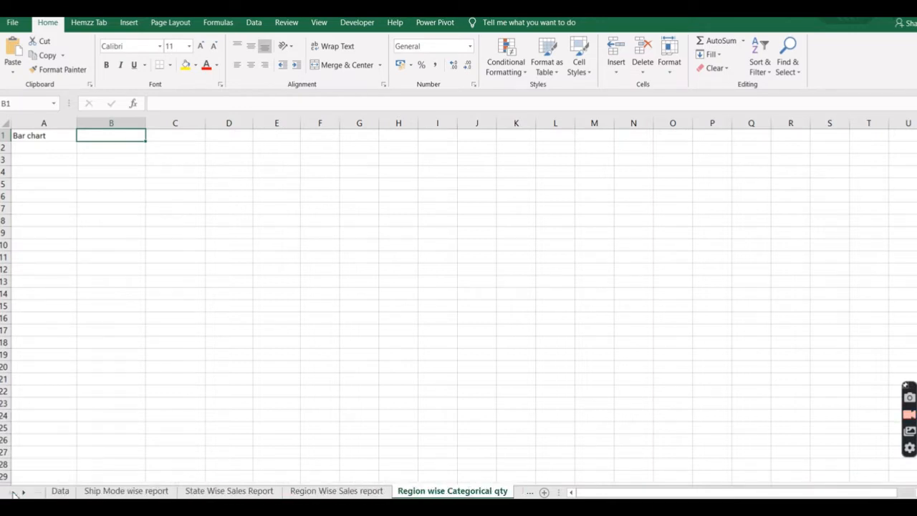
left_click(109, 492)
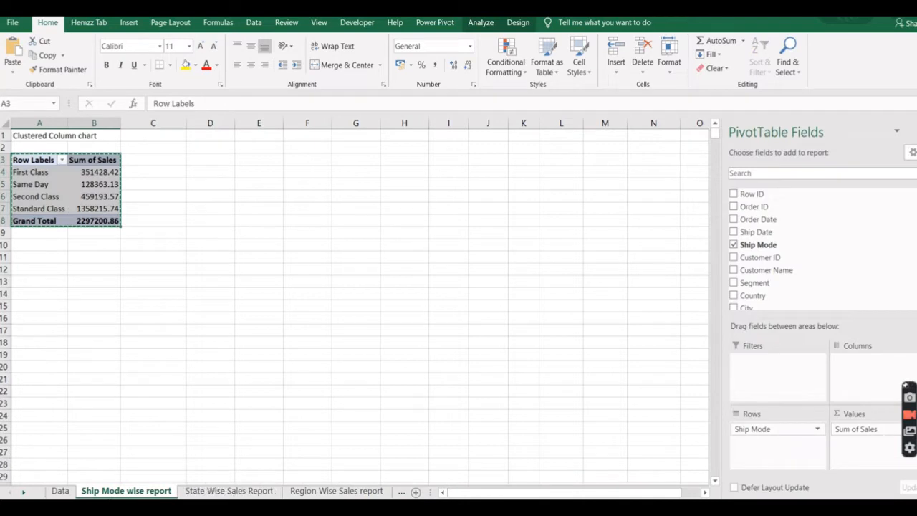
left_click(23, 492)
left_click(23, 492)
left_click(23, 492)
left_click(204, 493)
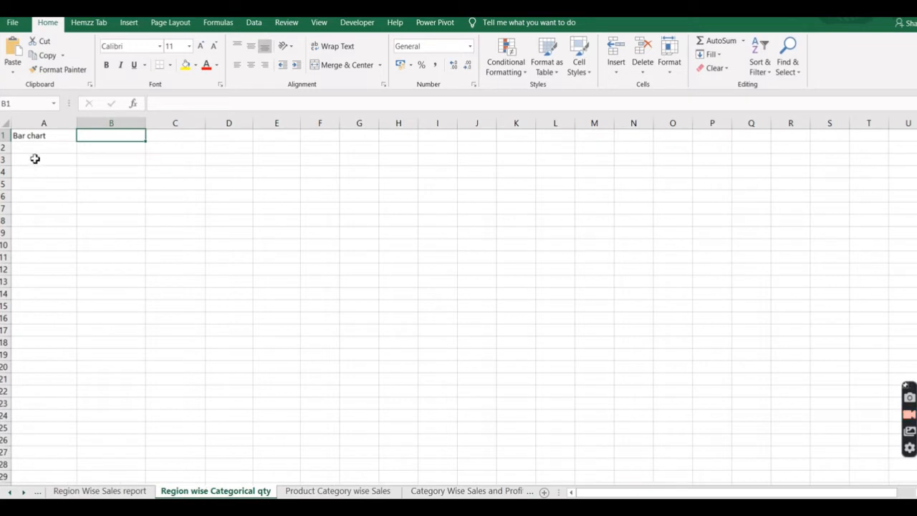
left_click(32, 160)
key("ctrl+v")
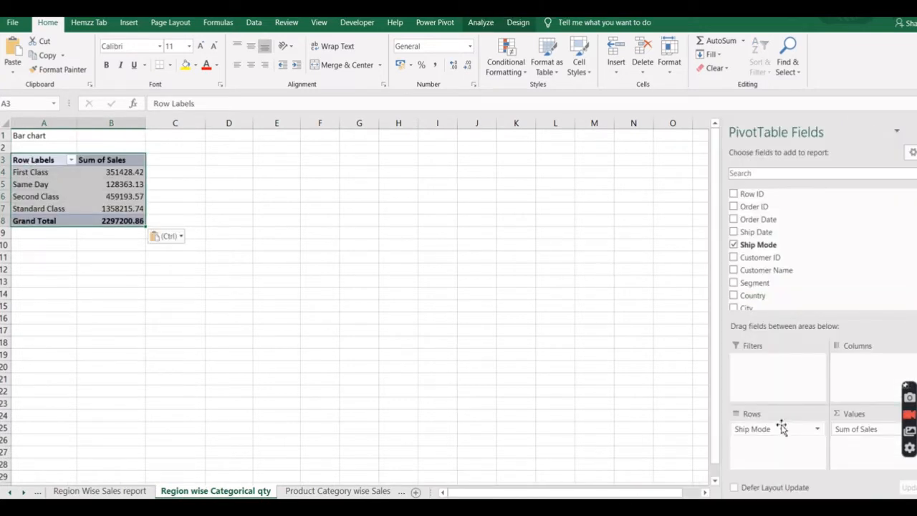
Rearrange the Region wise Categorical qty PivotTable with Region replacing Ship Mode as rows and Category as columns.
left_click_drag(769, 432, 768, 247)
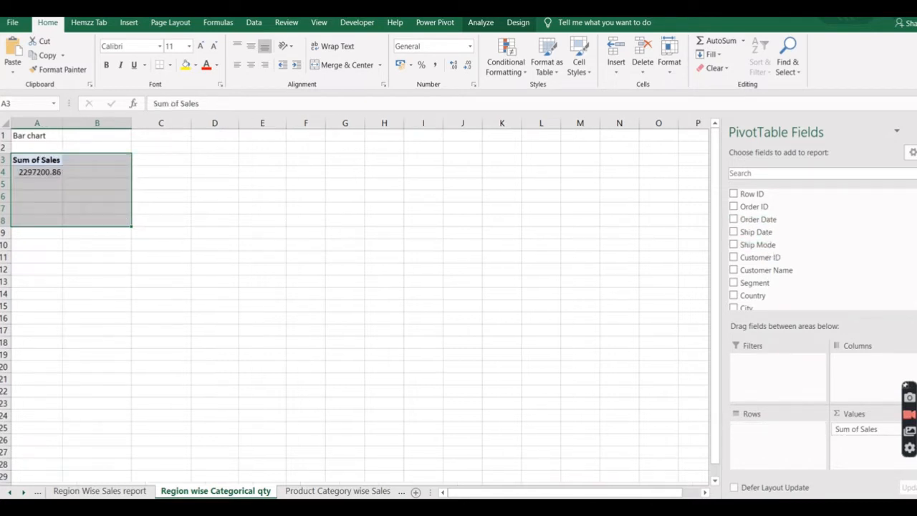
scroll(795, 243, "down", 3)
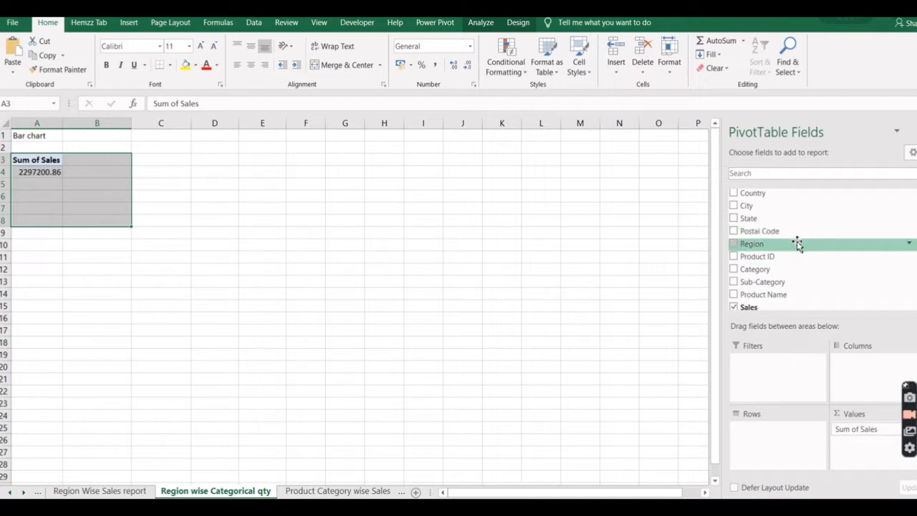
left_click_drag(797, 244, 776, 438)
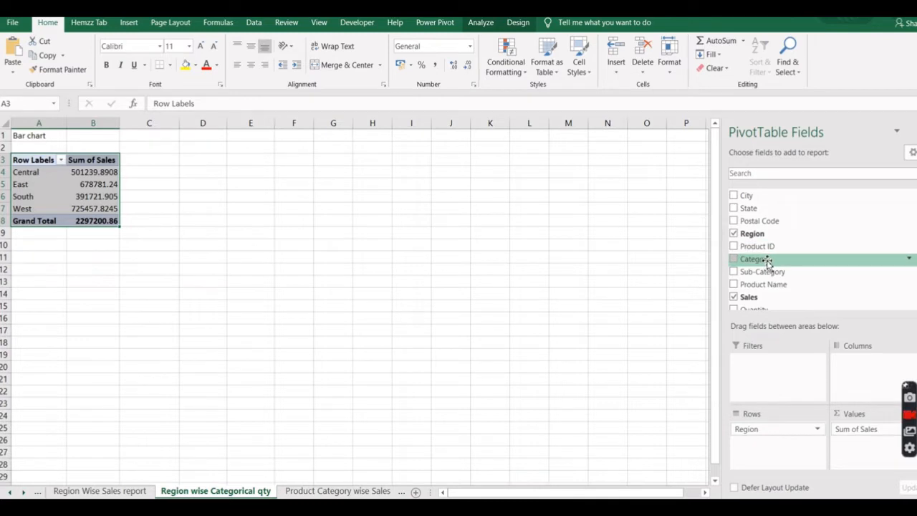
left_click_drag(761, 264, 861, 366)
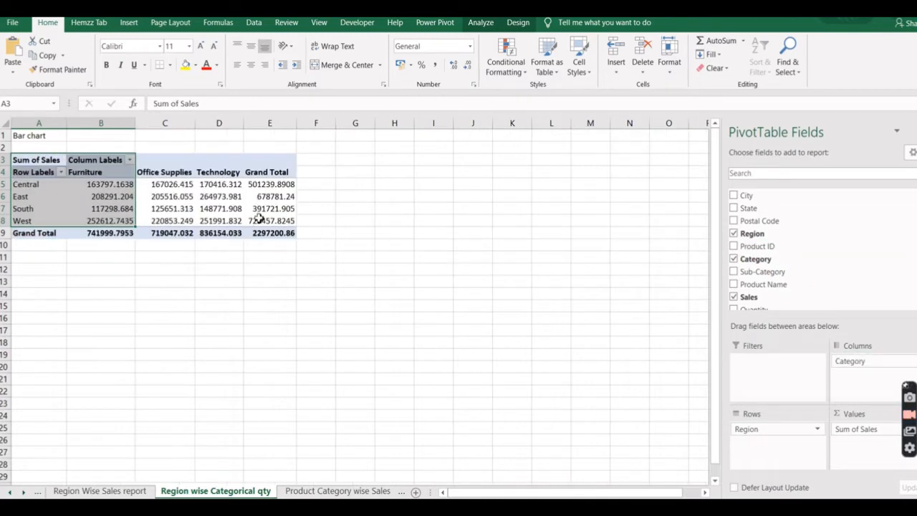
left_click(316, 248)
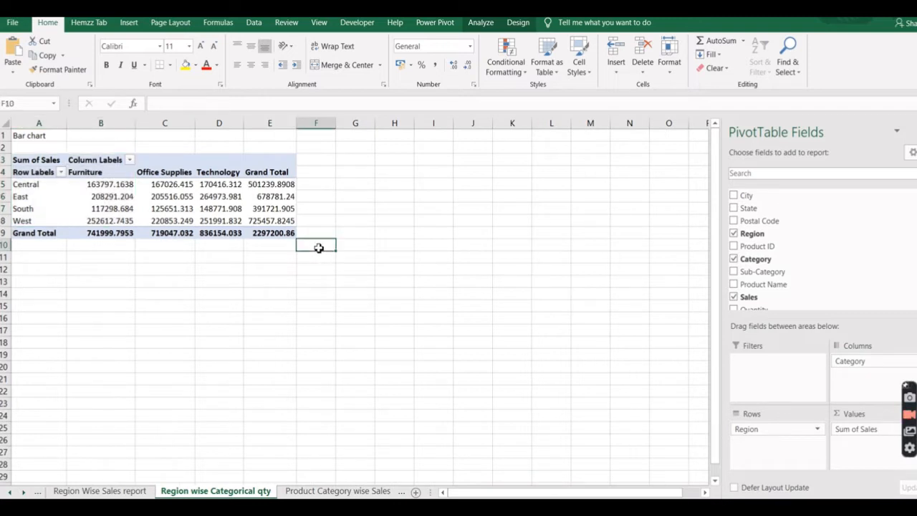
left_click(94, 172)
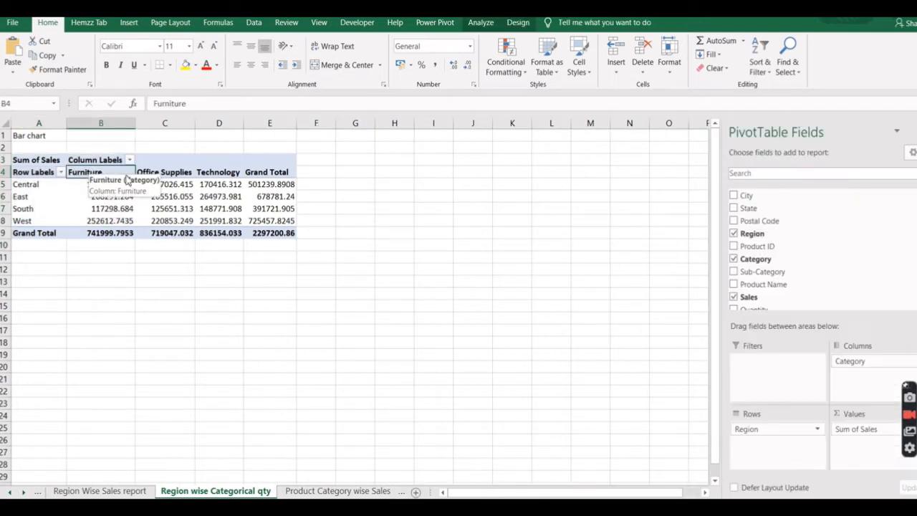
left_click(164, 172)
left_click(222, 172)
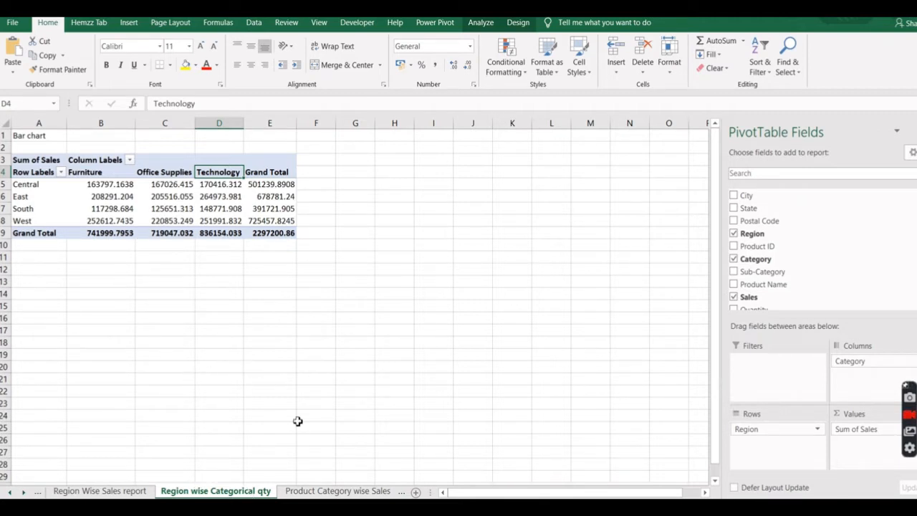
Paste the copied ship mode PivotTable into cell A3 of the Product Category wise Sales sheet.
left_click(320, 491)
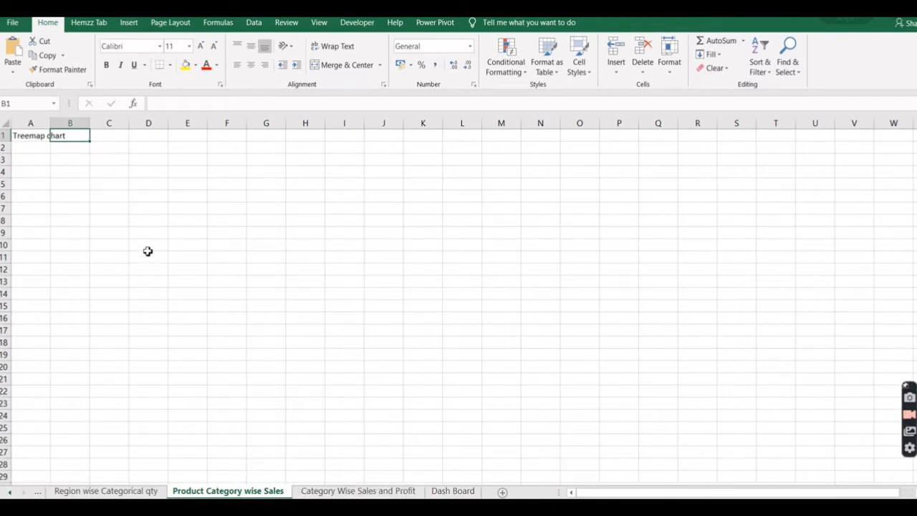
left_click(30, 162)
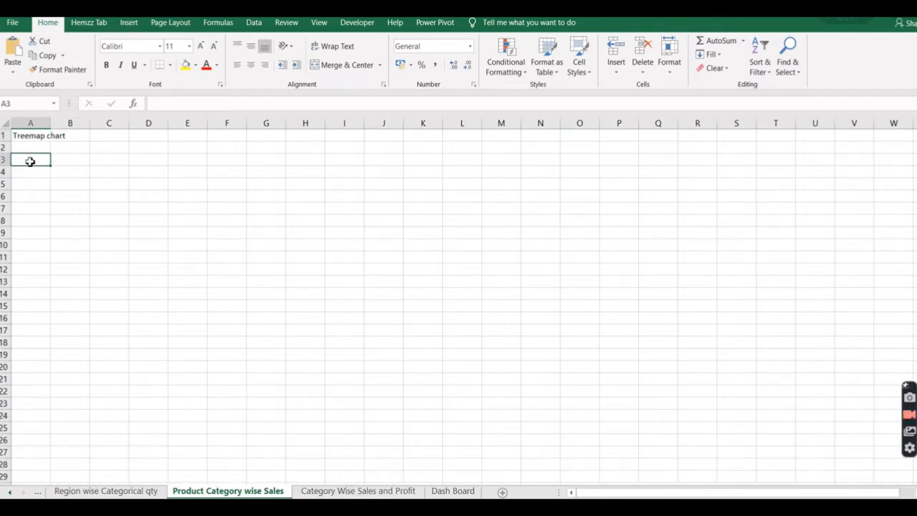
key("ctrl+v")
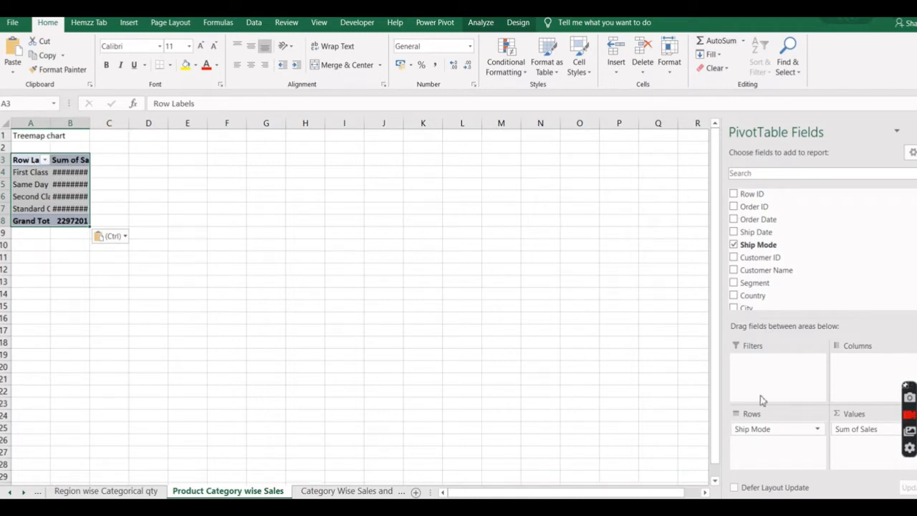
Replace Ship Mode with Category as the row field of the PivotTable in the Product Category wise Sales sheet.
left_click_drag(773, 430, 773, 250)
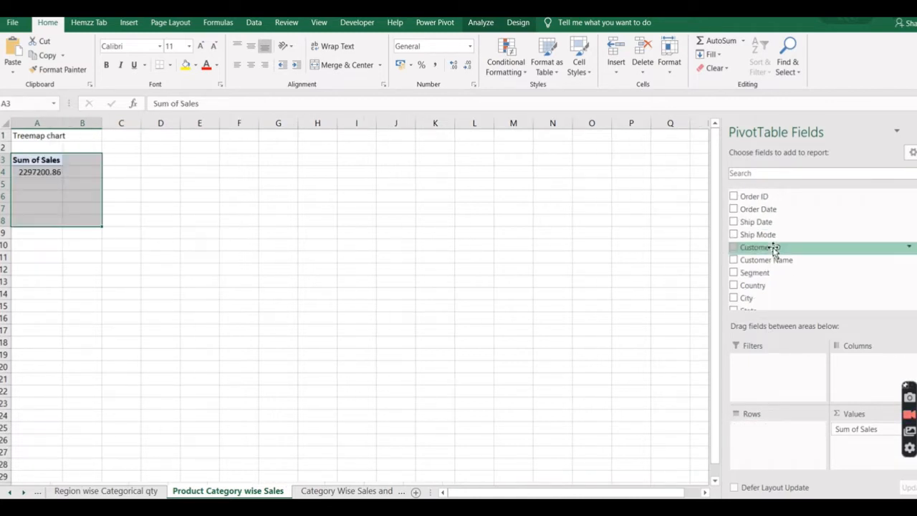
scroll(788, 251, "down", 5)
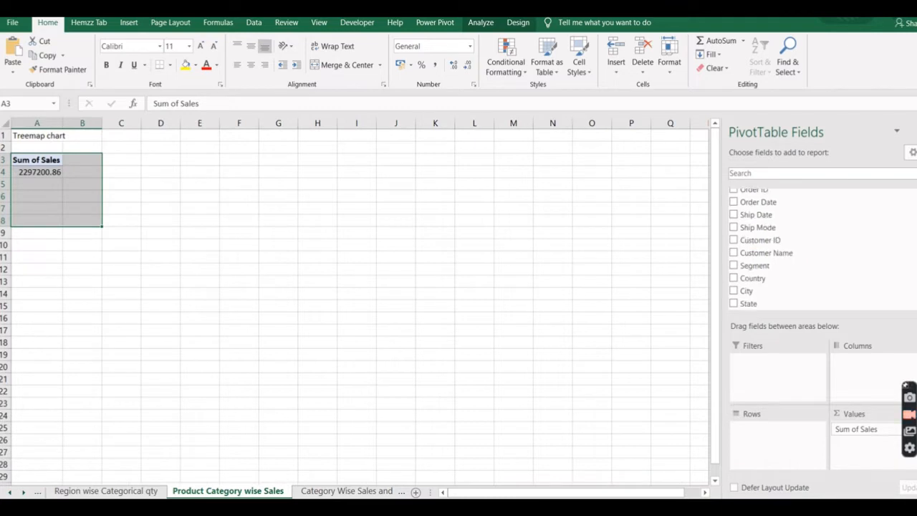
scroll(788, 244, "down", 1)
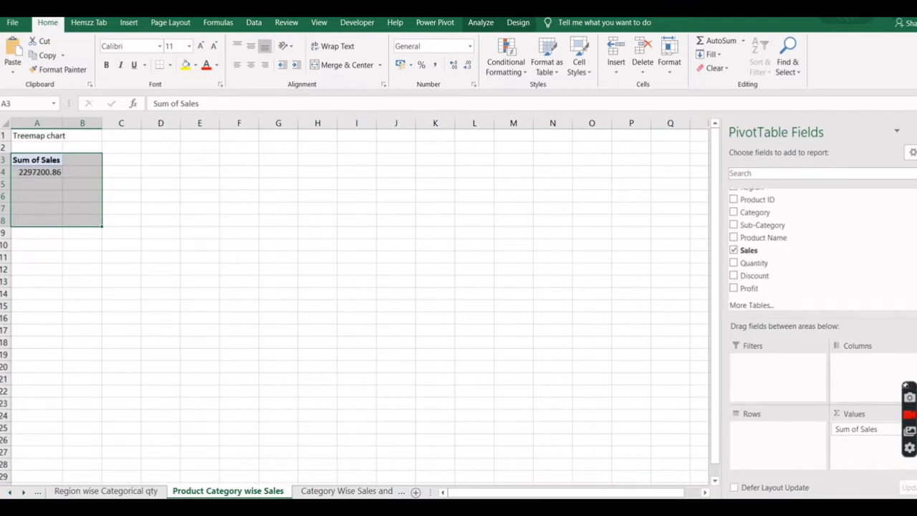
scroll(788, 244, "up", 2)
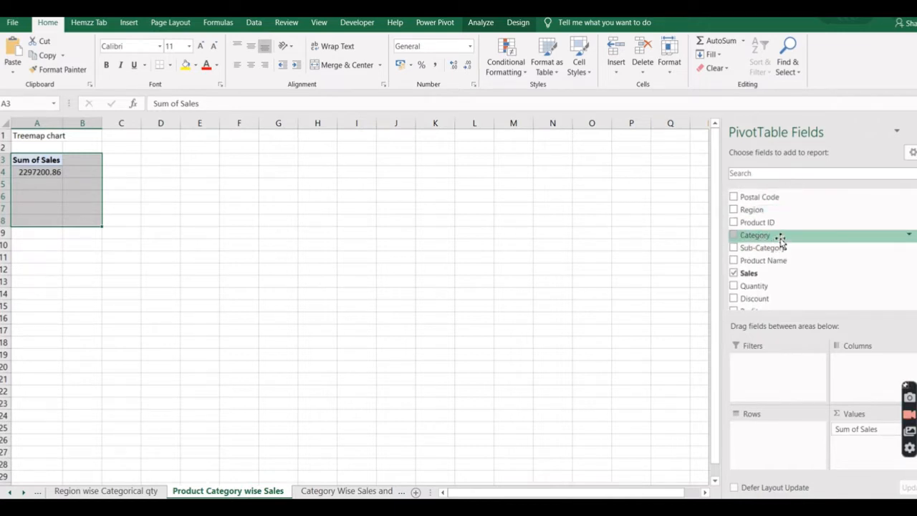
left_click_drag(781, 242, 764, 438)
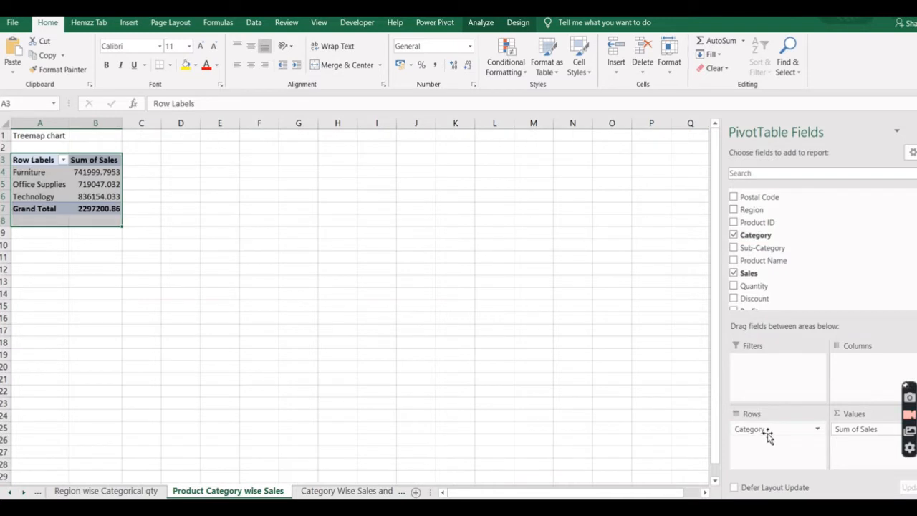
left_click(139, 233)
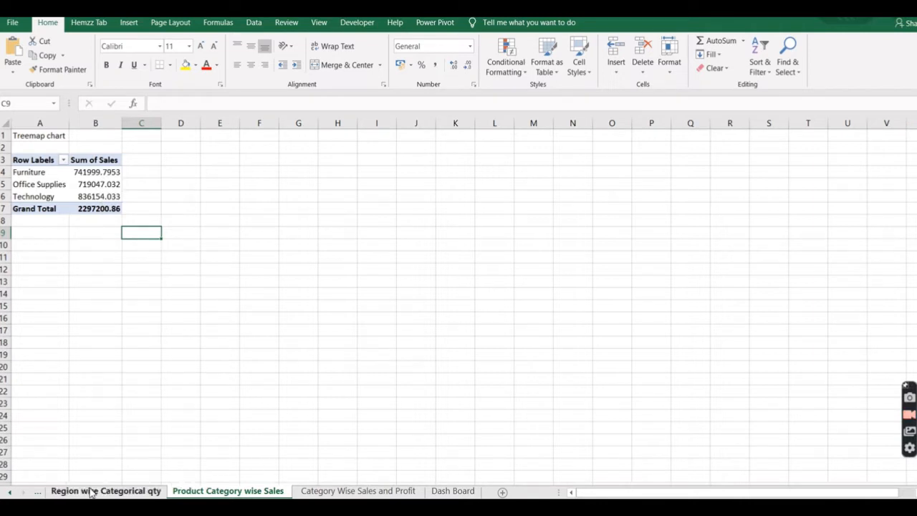
Paste the copied ship mode PivotTable into cell A3 of the Category Wise Sales and Profit sheet.
left_click(371, 492)
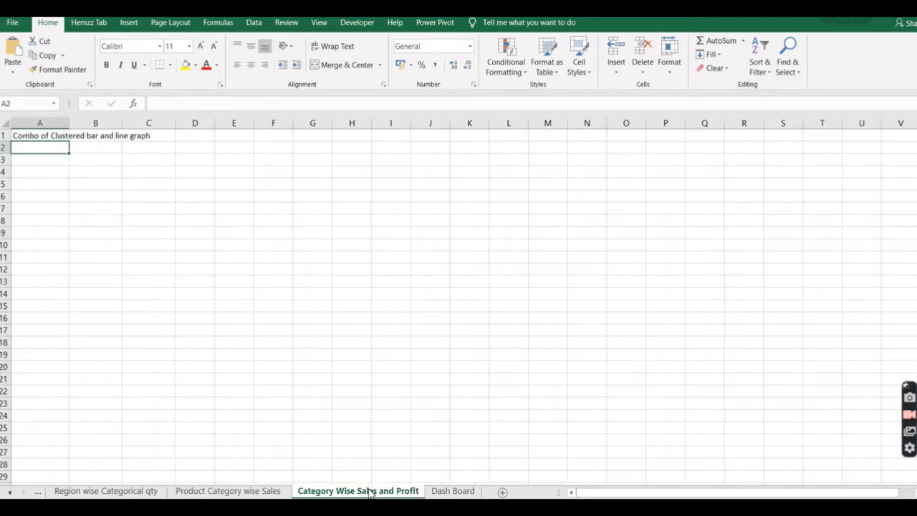
left_click(37, 161)
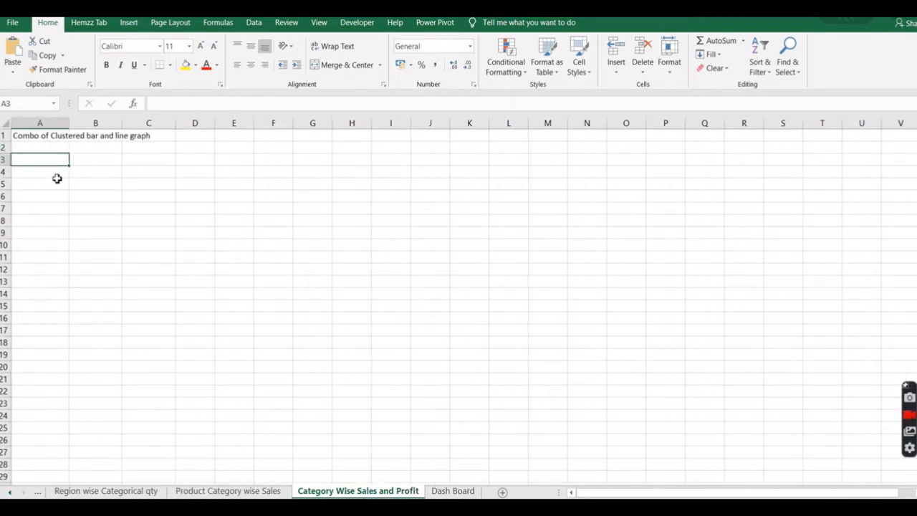
type("Row Labels\tSum of Sales First Class\t351428.42 Same Day\t128363.13 Second Class\t459193.57 Standard Class\t1358215.74 Grand Total\t2297200.86")
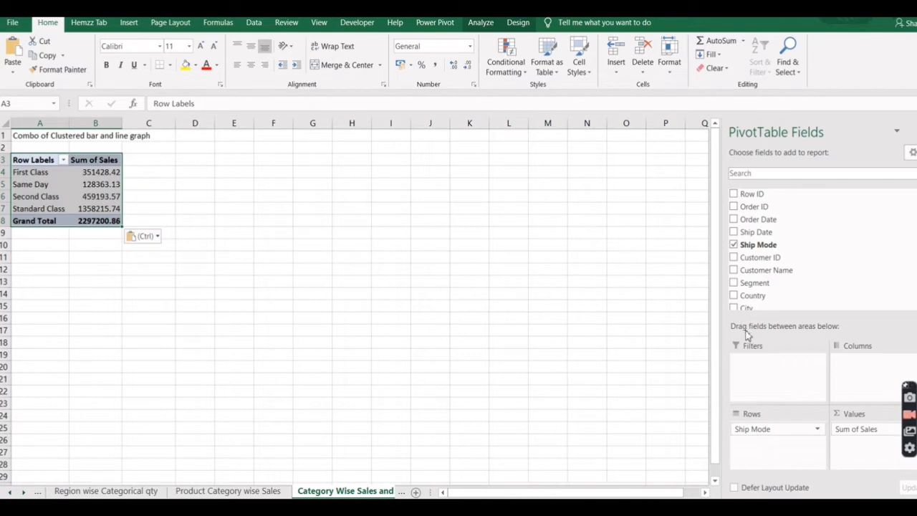
Replace Ship Mode with Category as the row field and add Profit to the values of the Category Wise Sales and Profit PivotTable.
left_click_drag(770, 430, 770, 245)
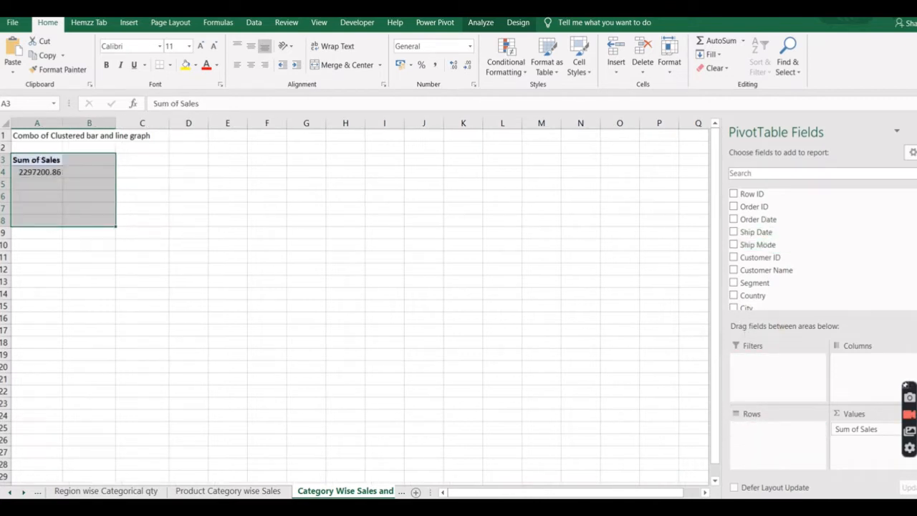
scroll(788, 251, "down", 3)
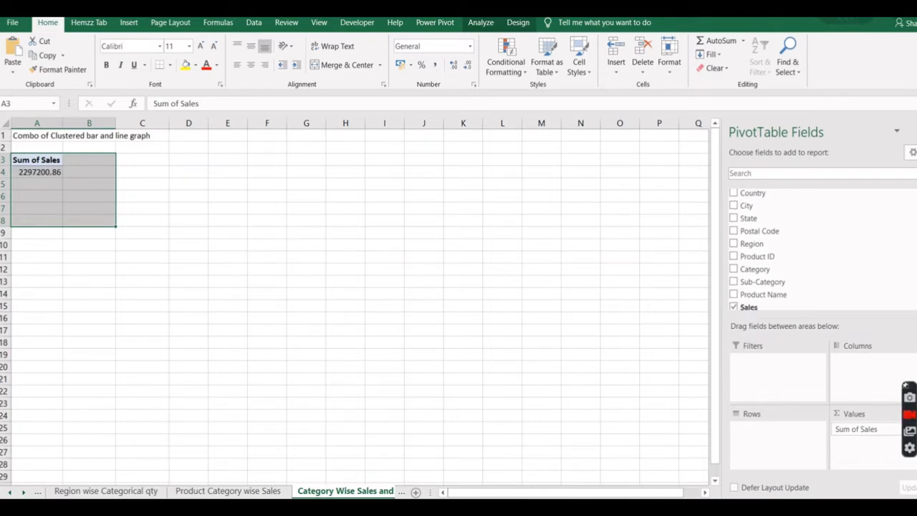
scroll(788, 247, "down", 2)
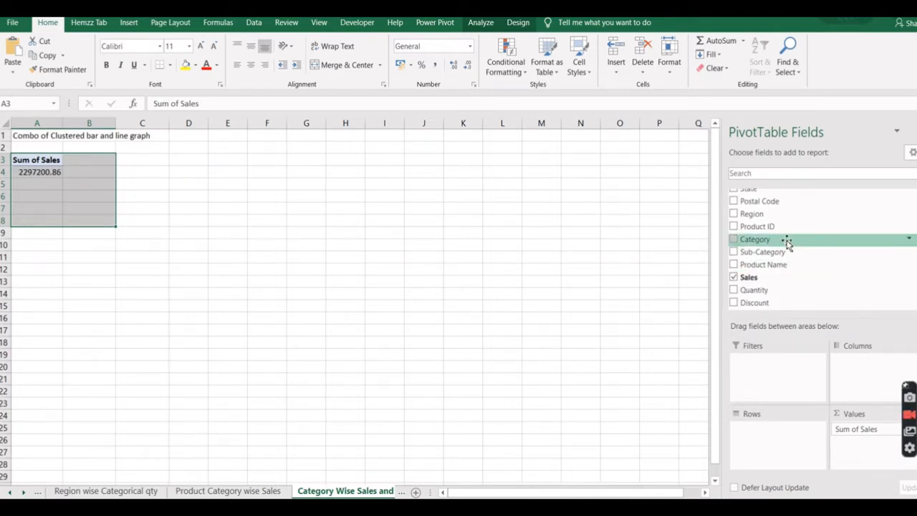
left_click_drag(787, 244, 768, 442)
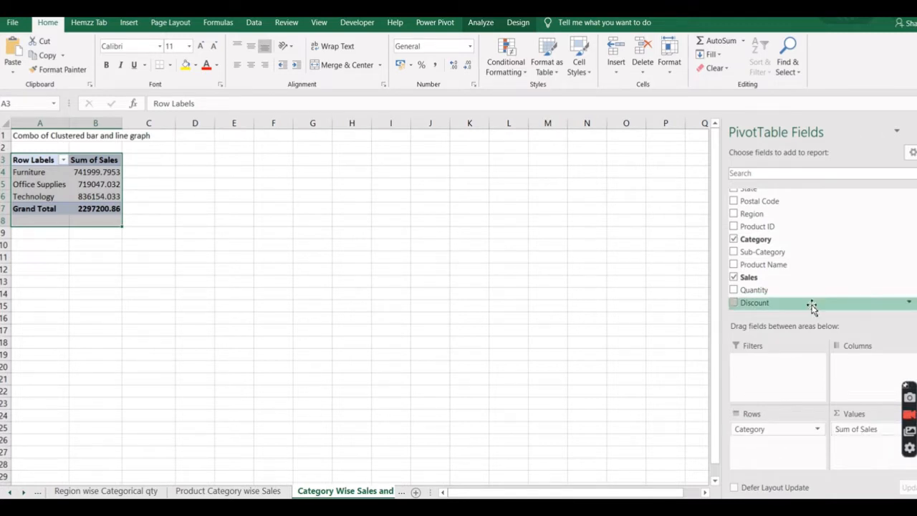
scroll(788, 244, "down", 2)
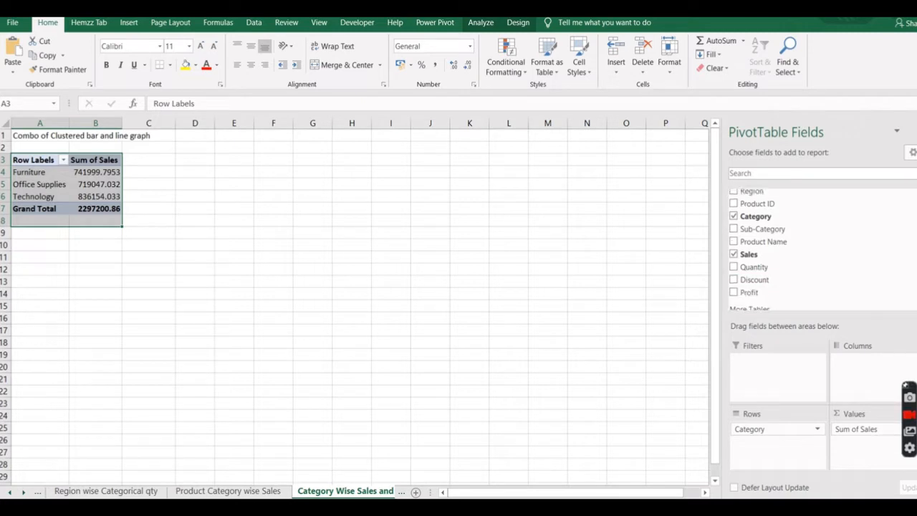
left_click_drag(788, 291, 869, 454)
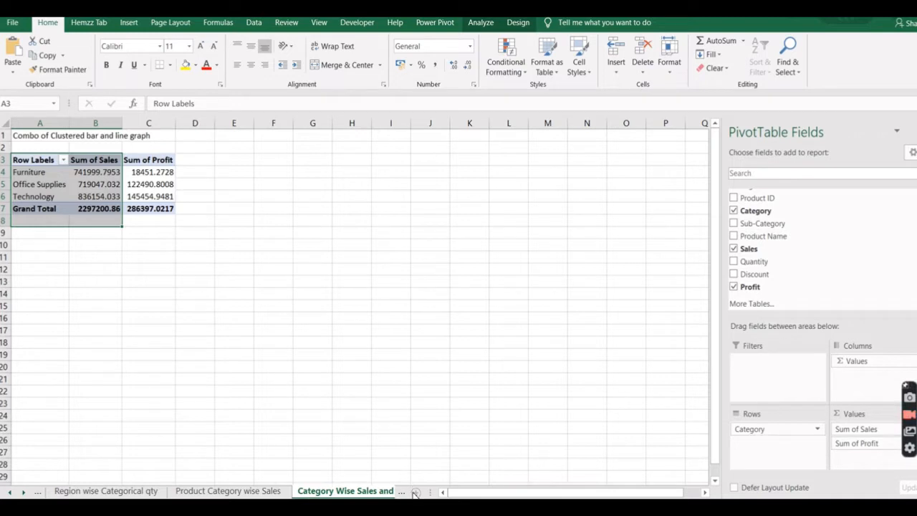
Insert a new sheet between Category Wise Sales and Profit and Dash Board, and name it Region Wise Profit.
left_click(23, 493)
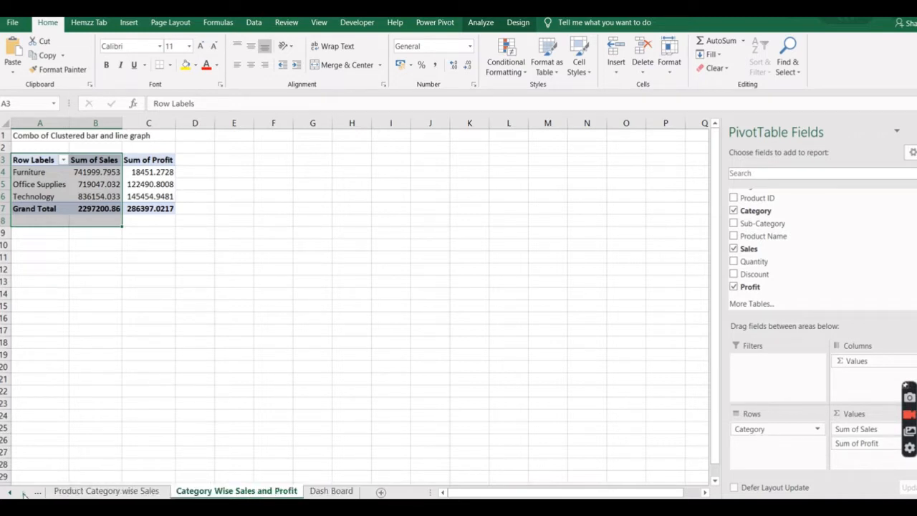
left_click(383, 492)
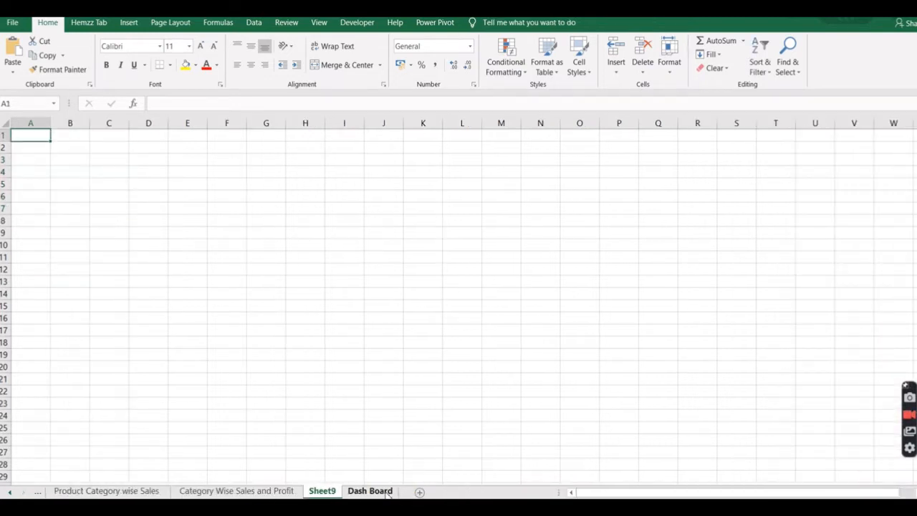
double_click(325, 492)
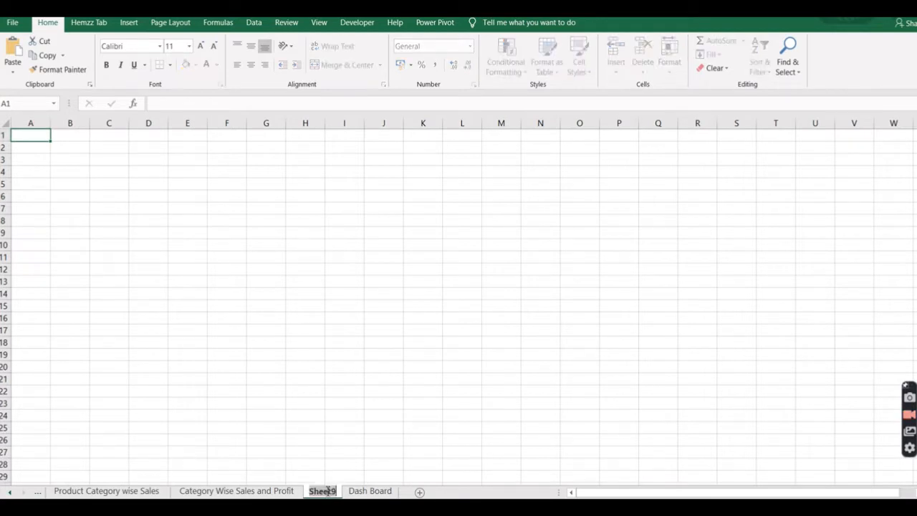
type("Re")
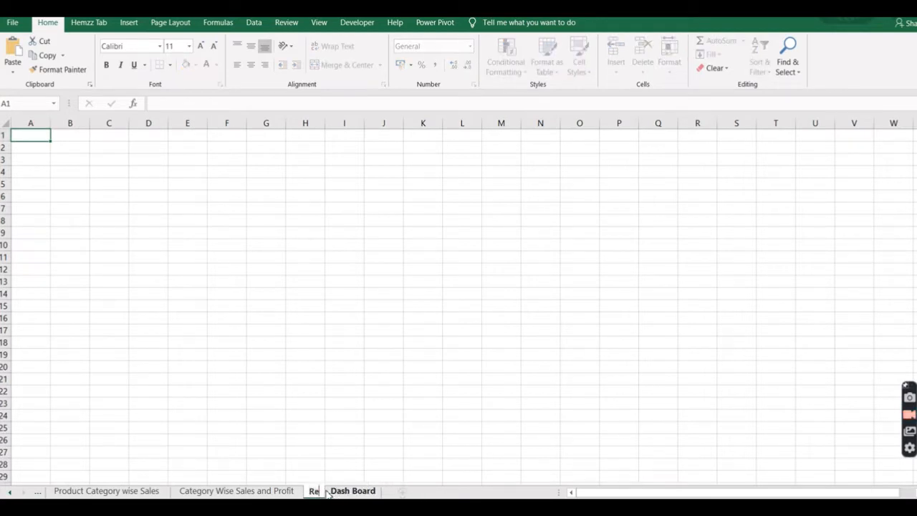
type("gion W")
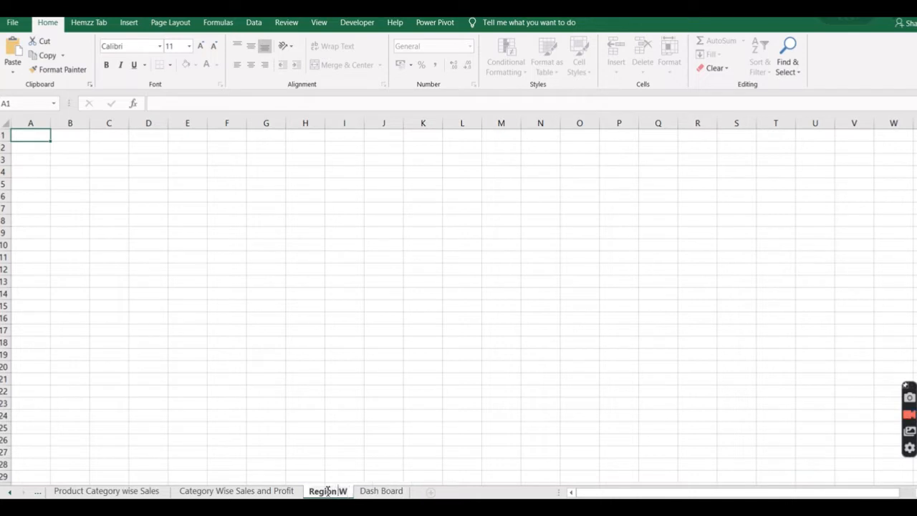
type("ise Pro")
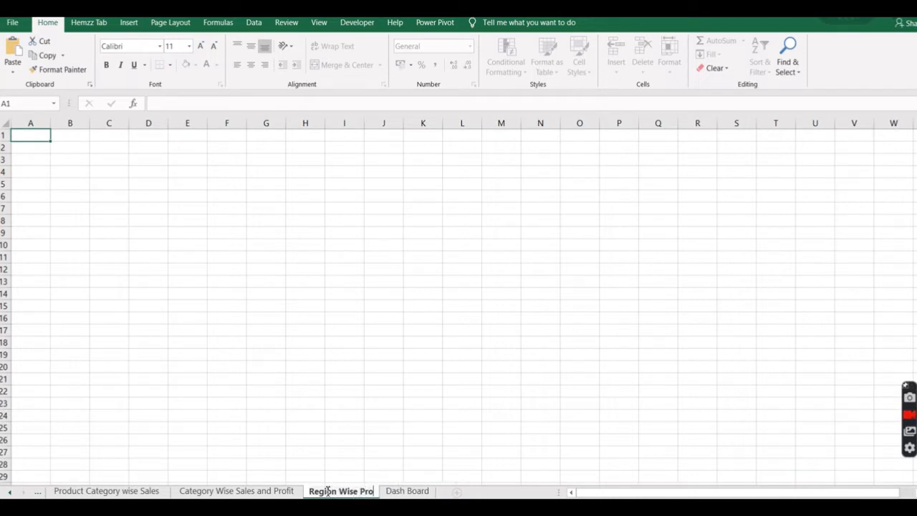
type("fit")
key("Return")
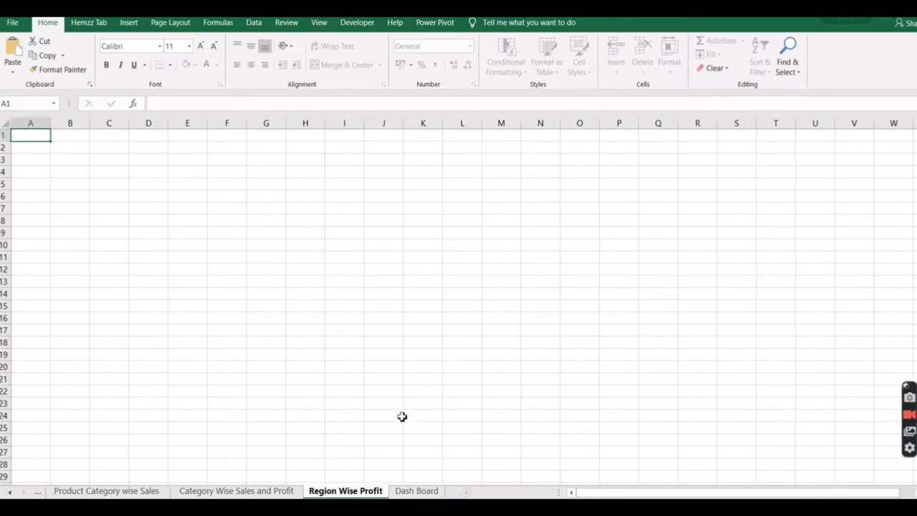
left_click(398, 418)
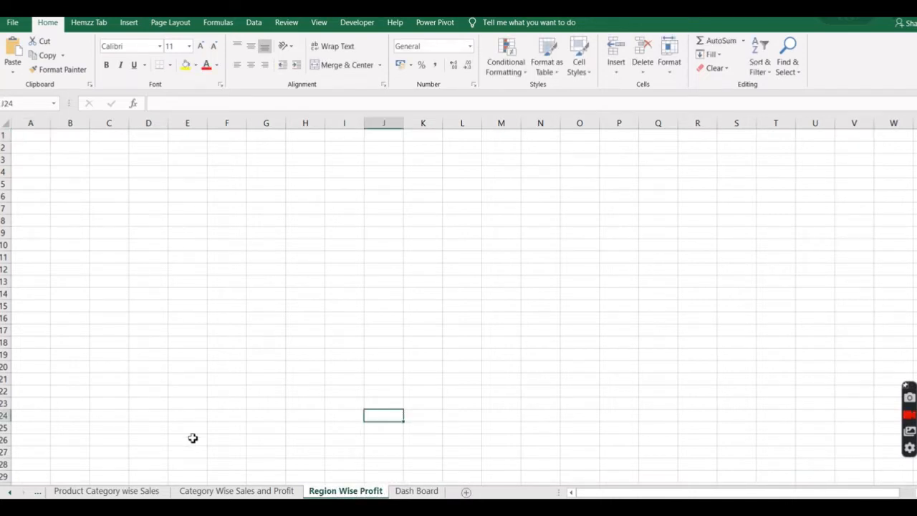
Paste the copied ship mode PivotTable into cell A3 of Region Wise Profit and replace Ship Mode with Region as its row field.
left_click(27, 162)
key("ctrl+v")
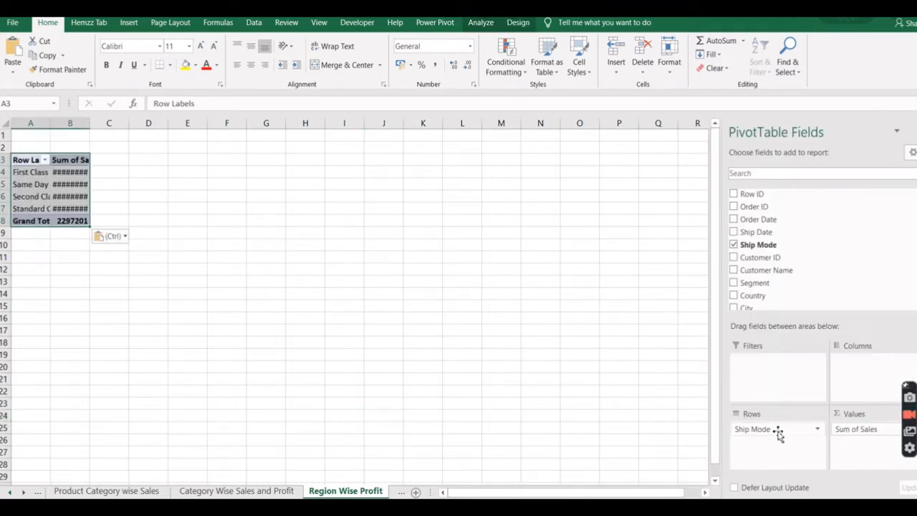
left_click_drag(766, 430, 767, 283)
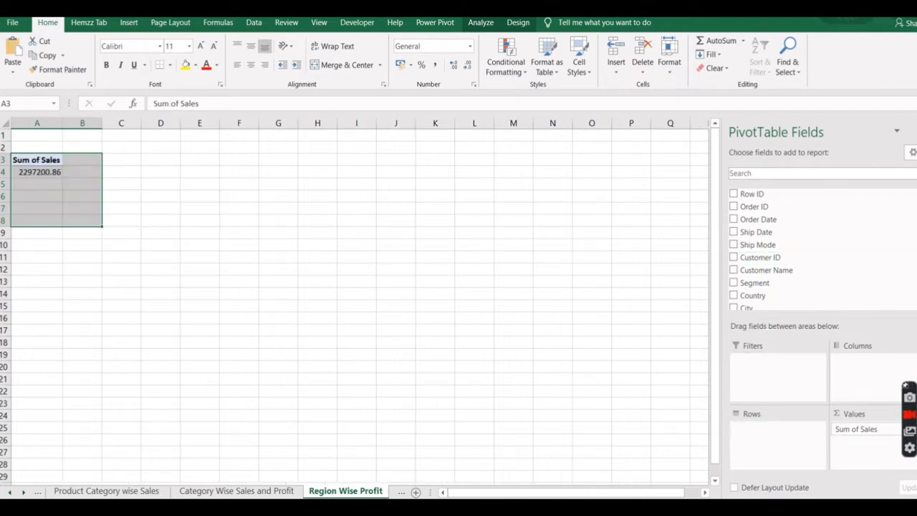
scroll(769, 245, "down", 3)
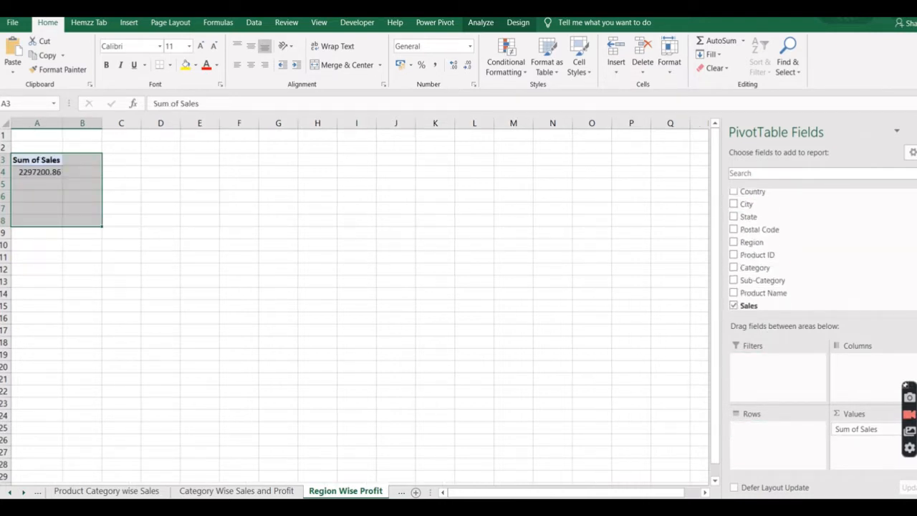
left_click_drag(789, 430, 777, 432)
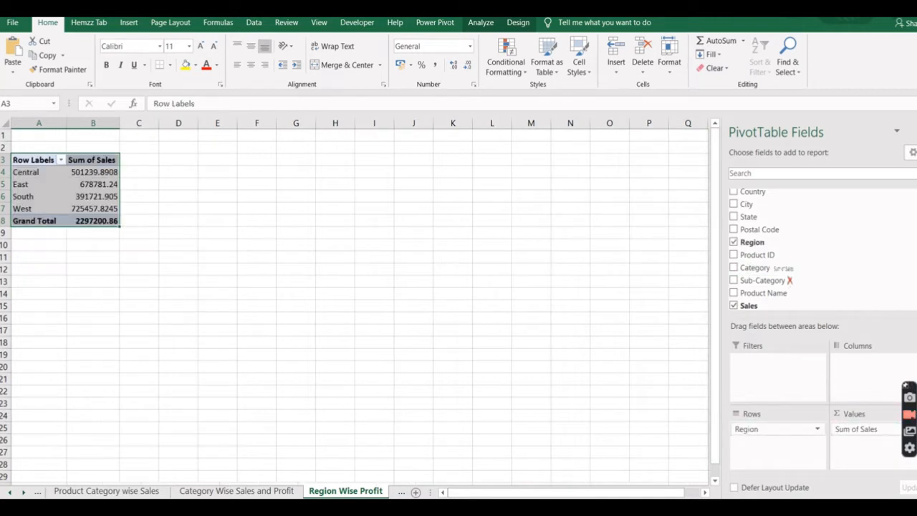
Replace Sum of Sales with Profit as the value field of the Region Wise Profit PivotTable.
left_click_drag(876, 437, 796, 270)
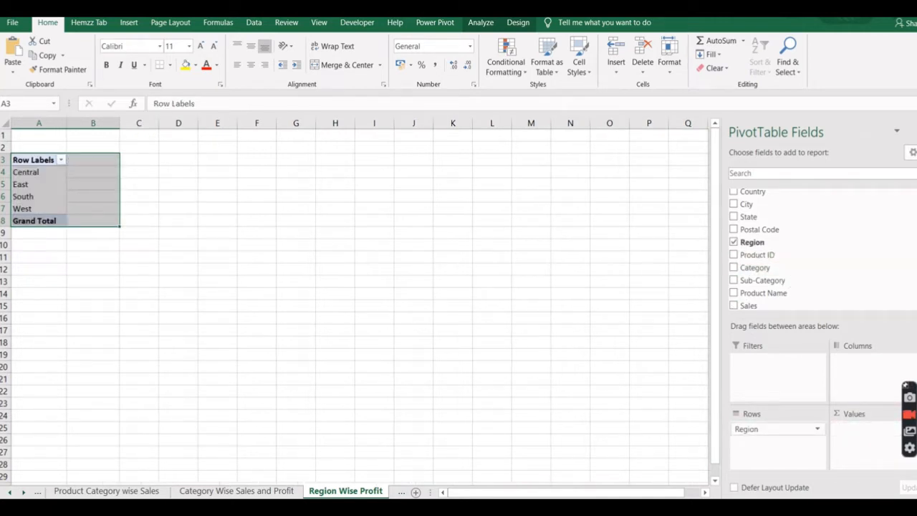
scroll(816, 251, "down", 2)
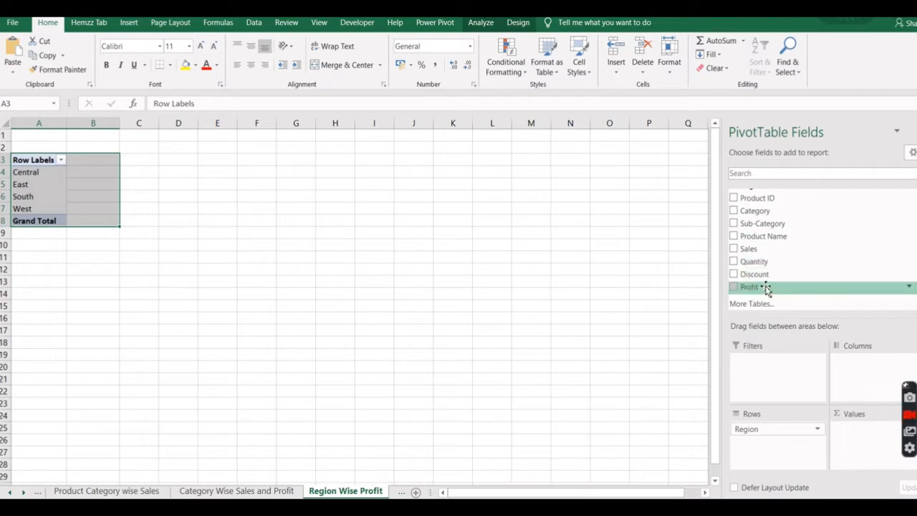
left_click_drag(765, 288, 853, 432)
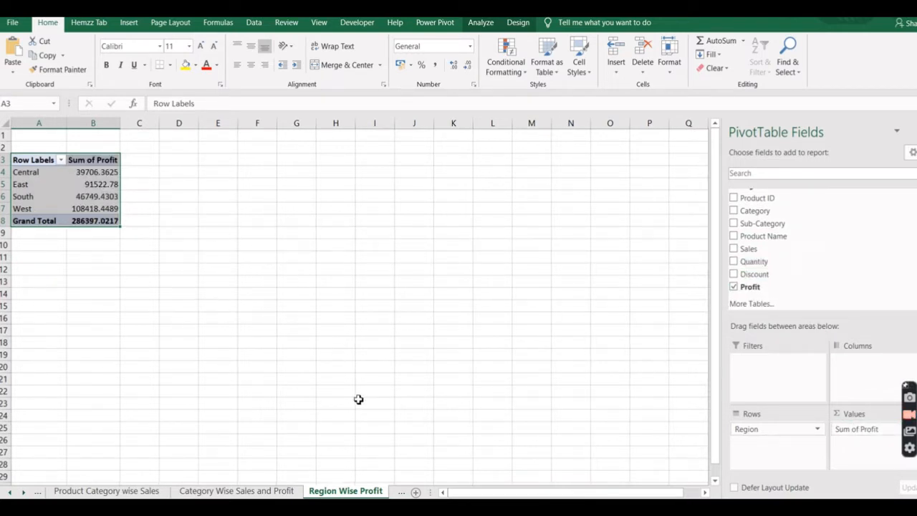
Insert a clustered column PivotChart from the PivotTable in Ship Mode wise report and move it to start around cell D9.
left_click(10, 492)
left_click(10, 492)
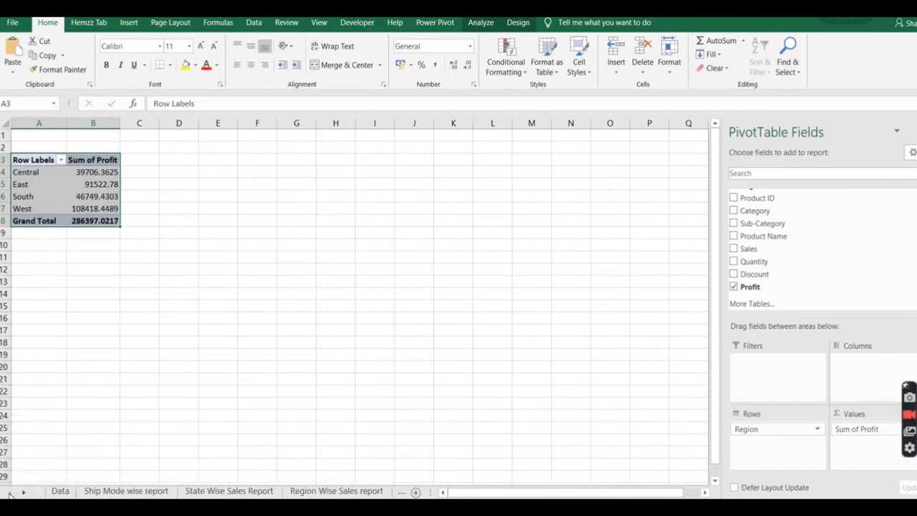
left_click(106, 493)
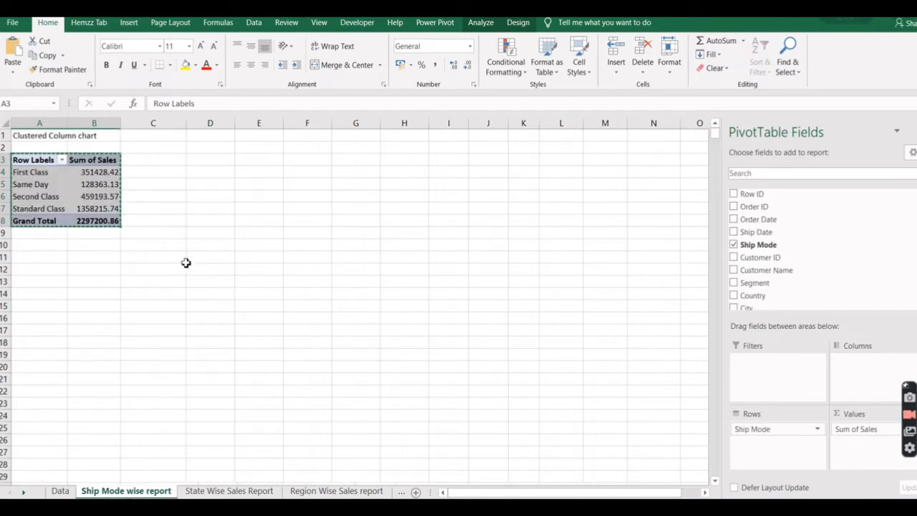
left_click(184, 259)
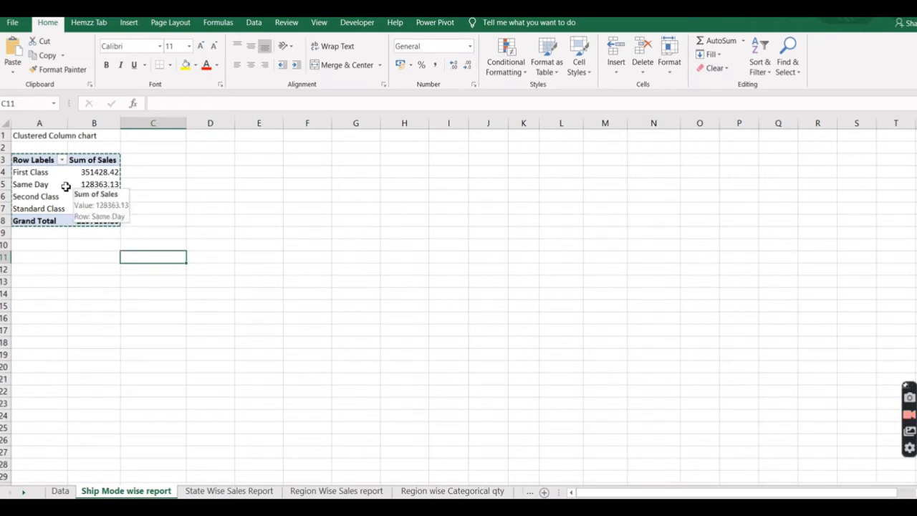
left_click(33, 162)
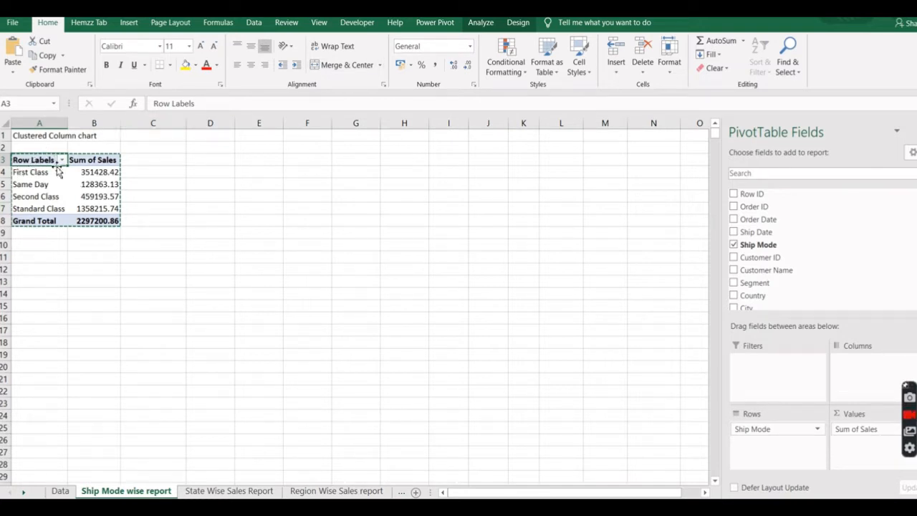
left_click(483, 24)
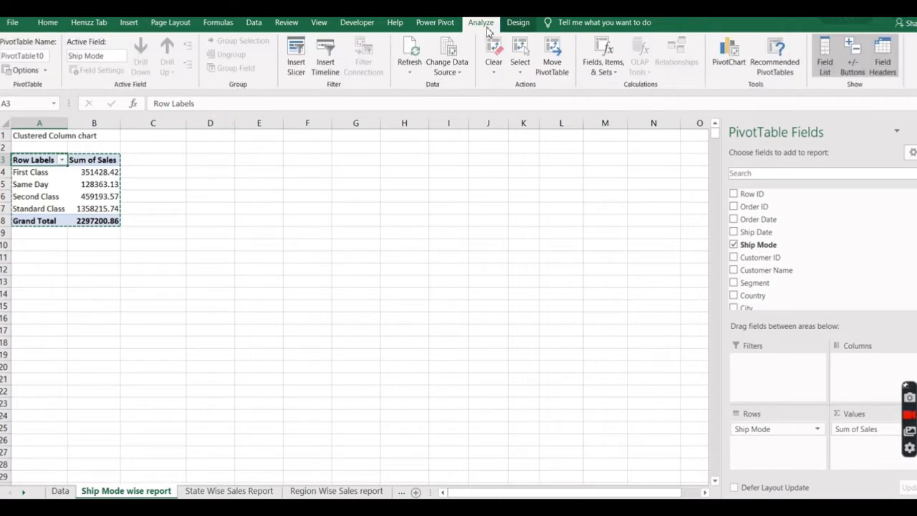
left_click(725, 61)
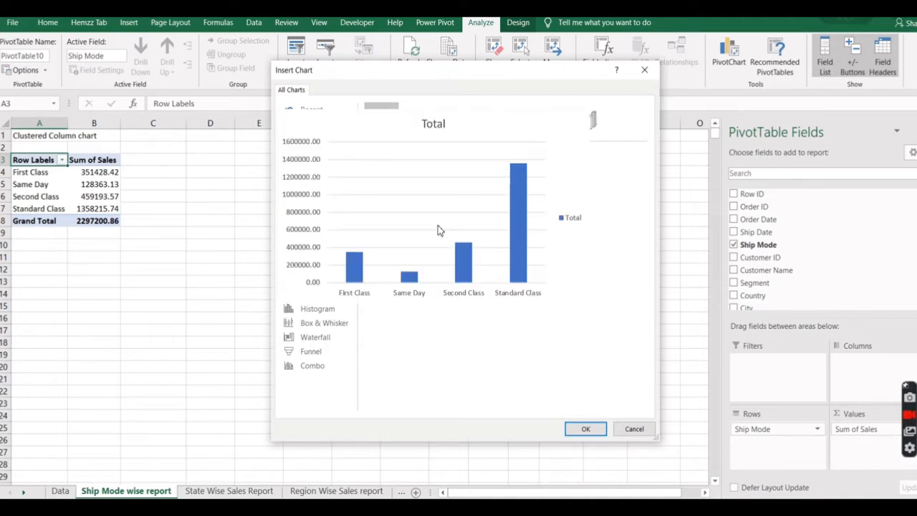
left_click(585, 428)
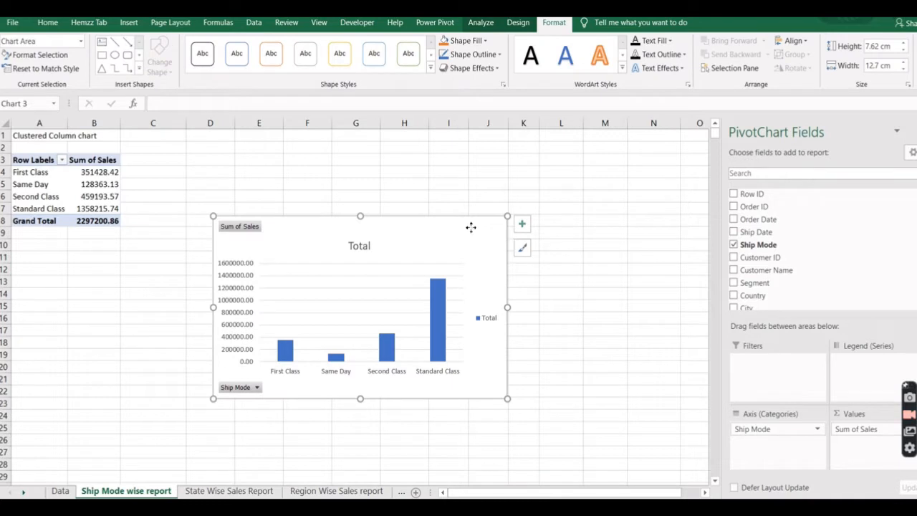
mouse_move(471, 228)
left_mouse_down()
mouse_move(411, 207)
mouse_move(448, 237)
left_mouse_up()
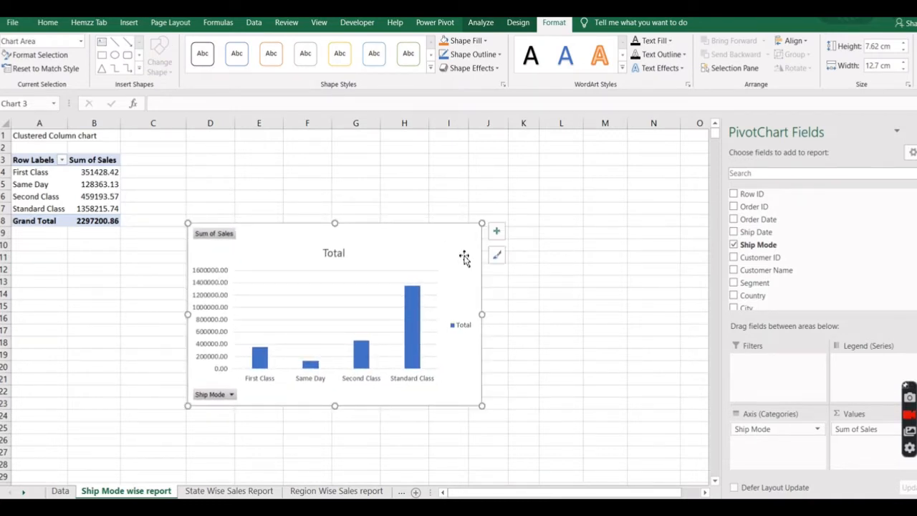
Copy the whole PivotTable in State Wise Sales Report and paste it as values starting at cell D3.
left_click(229, 491)
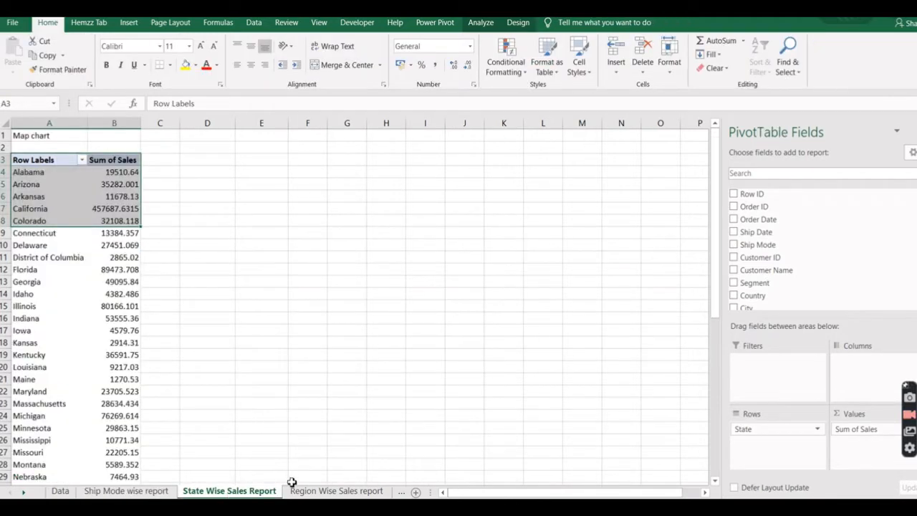
left_click(39, 164)
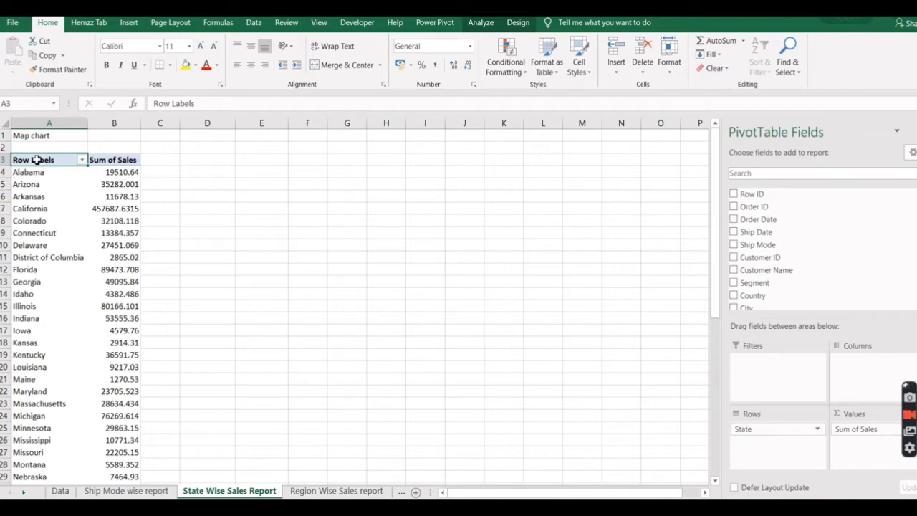
key("ctrl+Down")
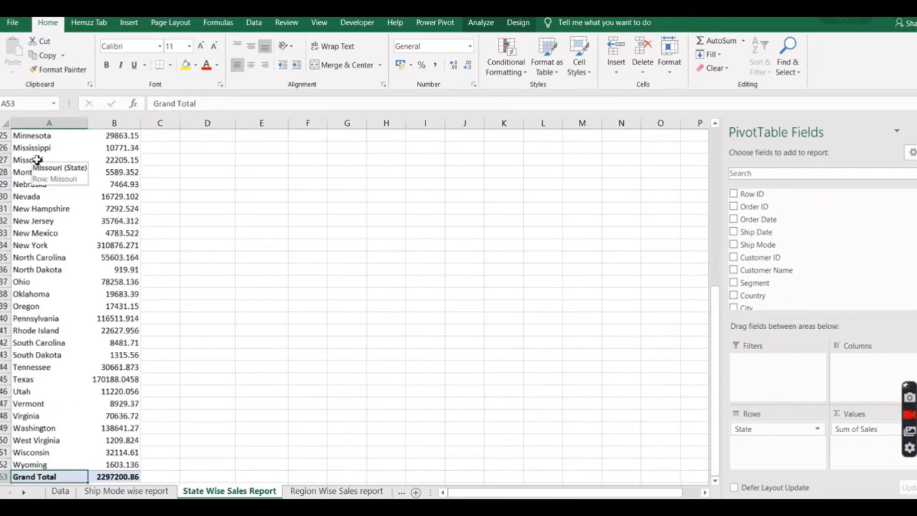
key("ctrl+shift+Up")
key("ctrl+shift+Right")
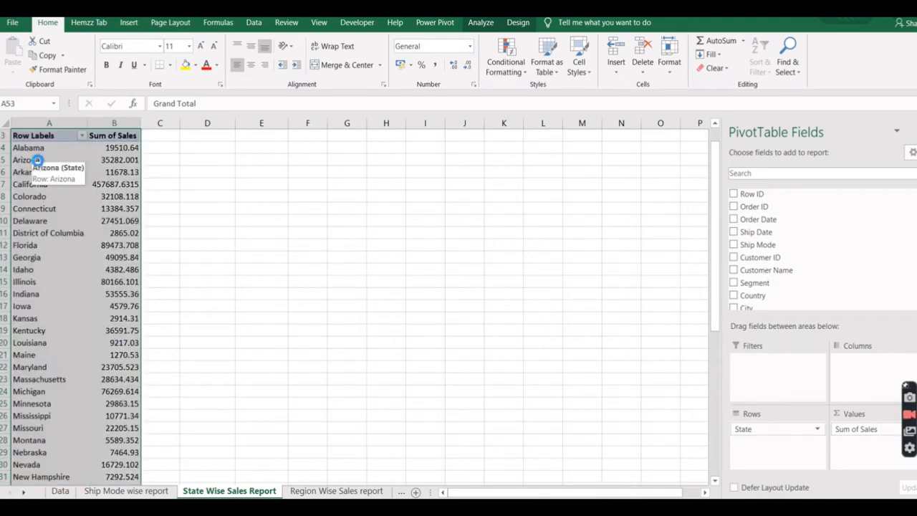
key("ctrl+c")
left_click(202, 136)
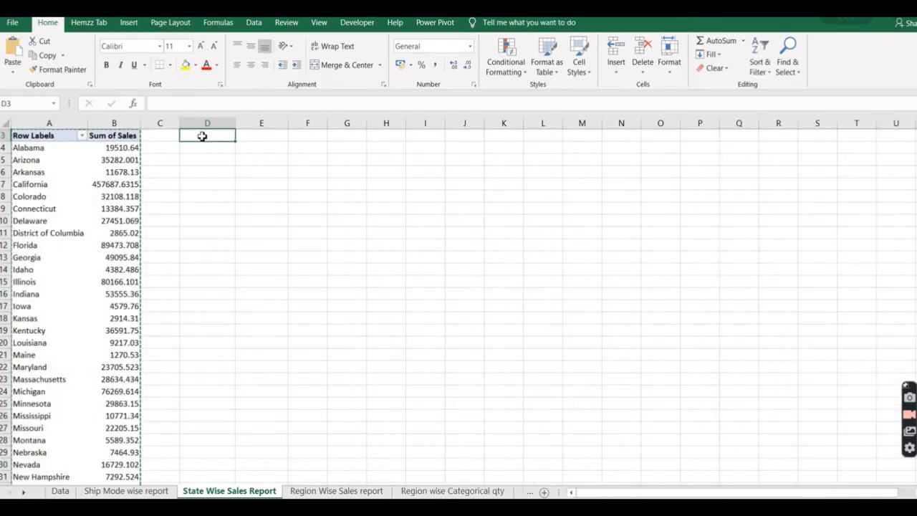
right_click(202, 136)
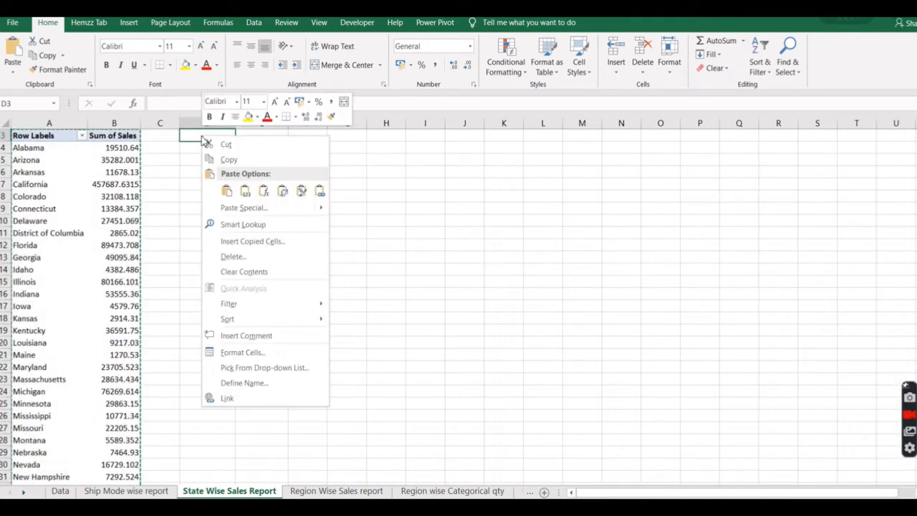
left_click(245, 191)
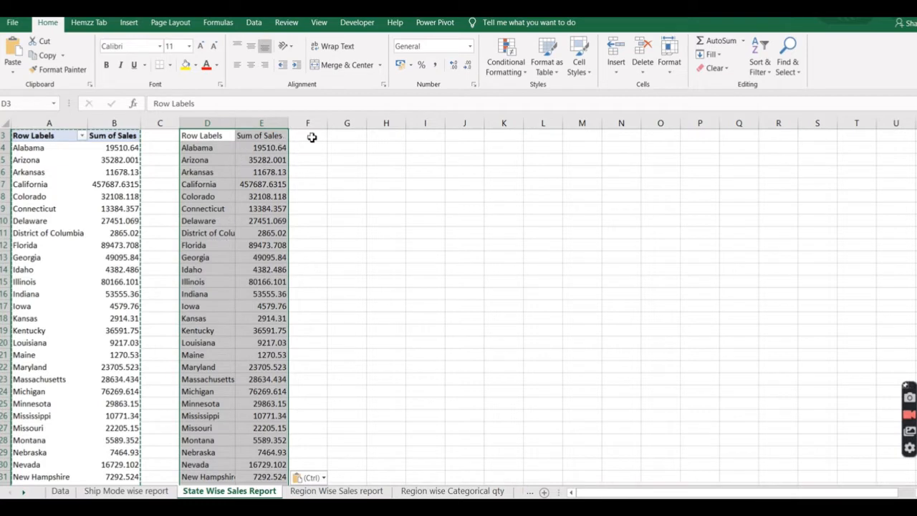
Insert a filled map chart from the pasted state sales values at about cell G8 and apply the black-background chart style.
left_click(129, 22)
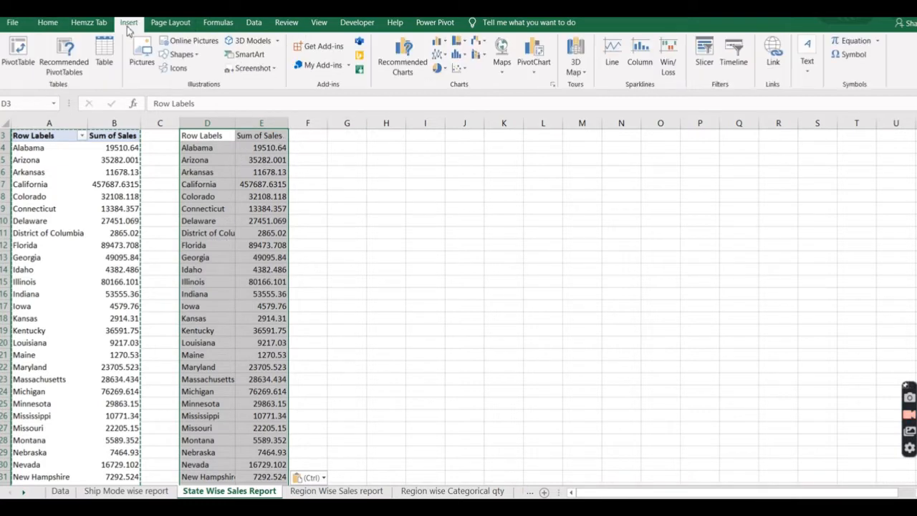
left_click(503, 65)
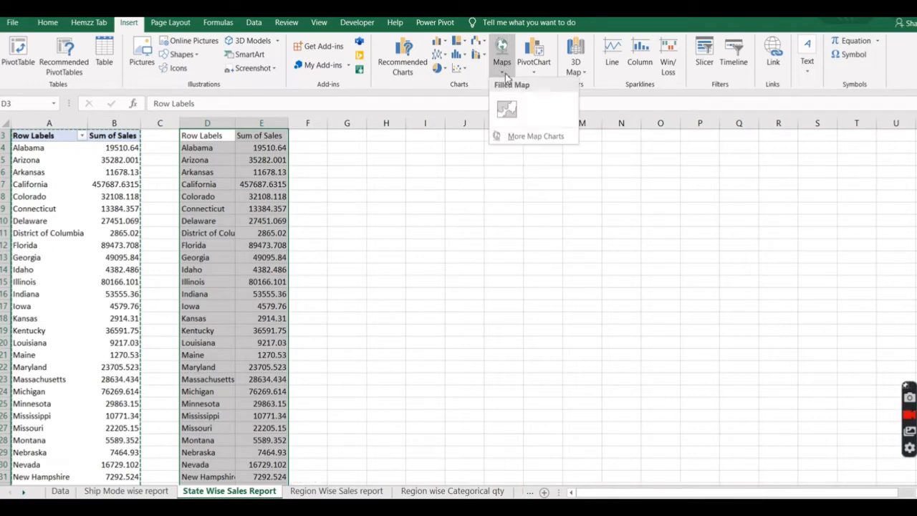
left_click(507, 109)
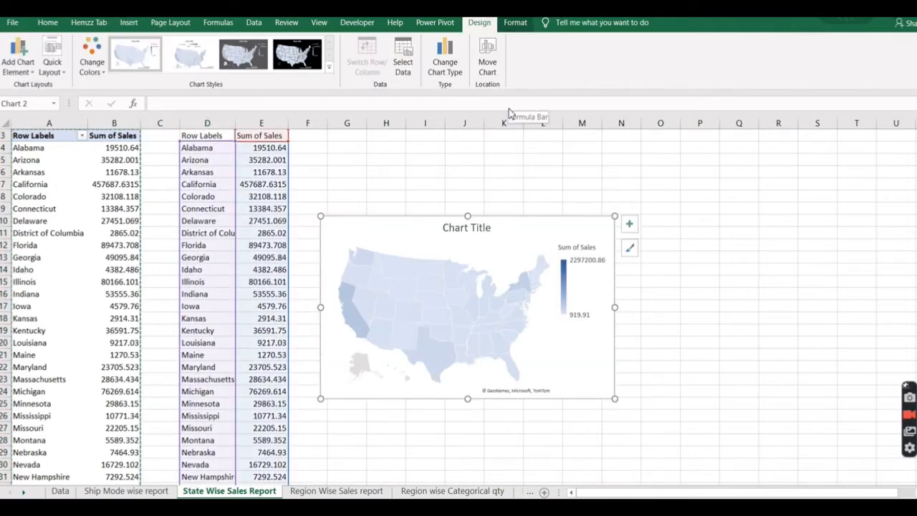
left_click_drag(585, 221, 626, 196)
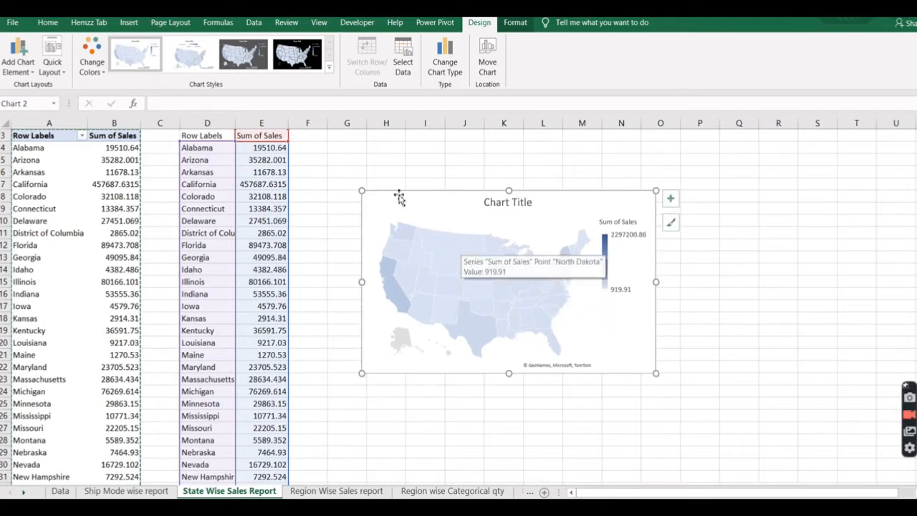
left_click(329, 69)
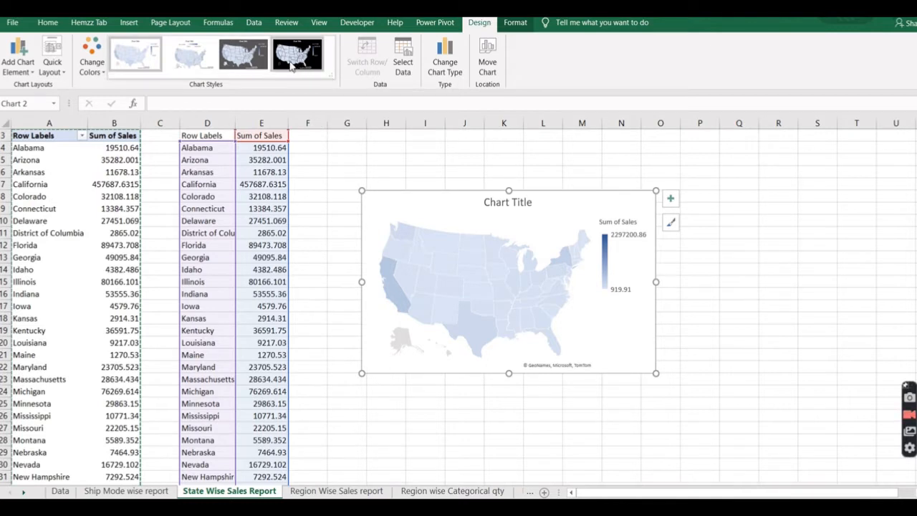
left_click(308, 60)
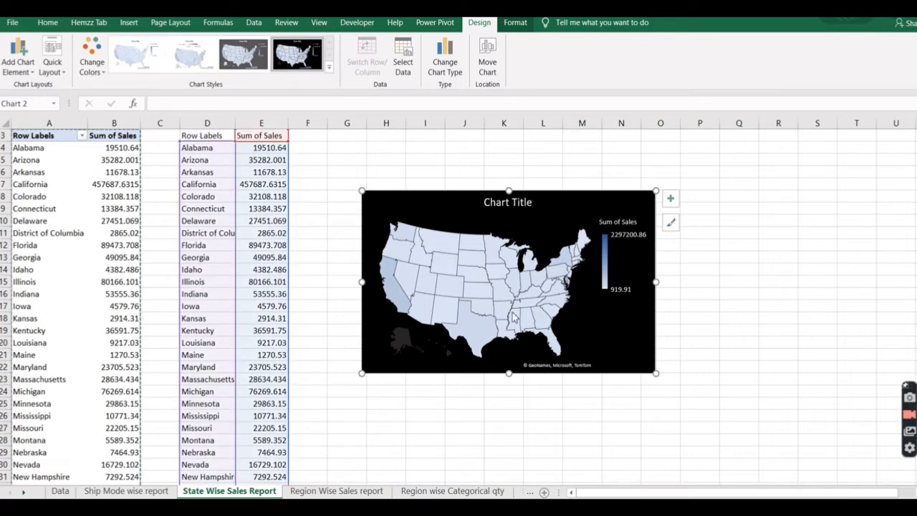
Format the map's data series to show only regions with data and use best fit only map labels.
right_click(499, 286)
left_click(555, 410)
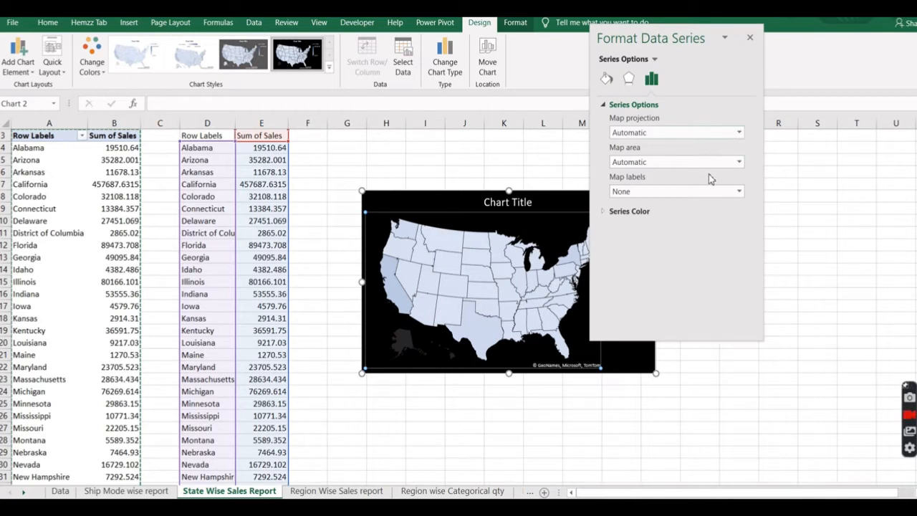
left_click(739, 161)
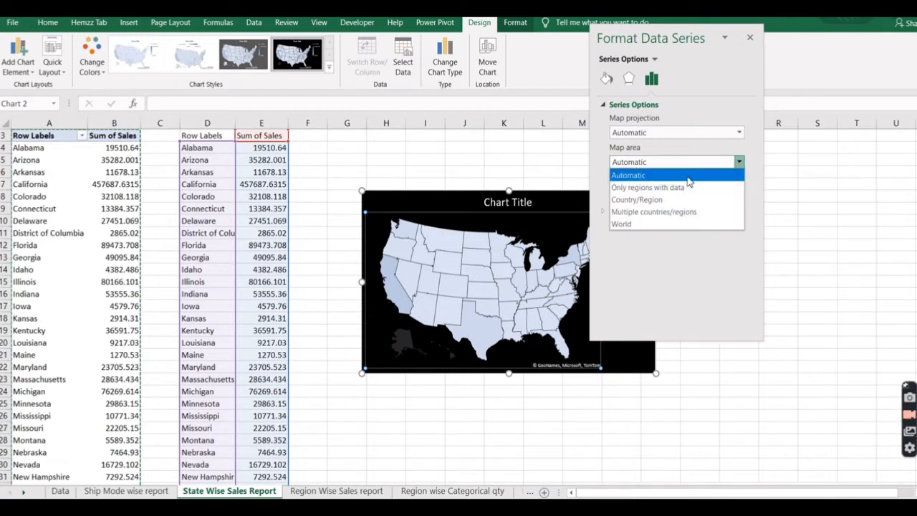
left_click(643, 188)
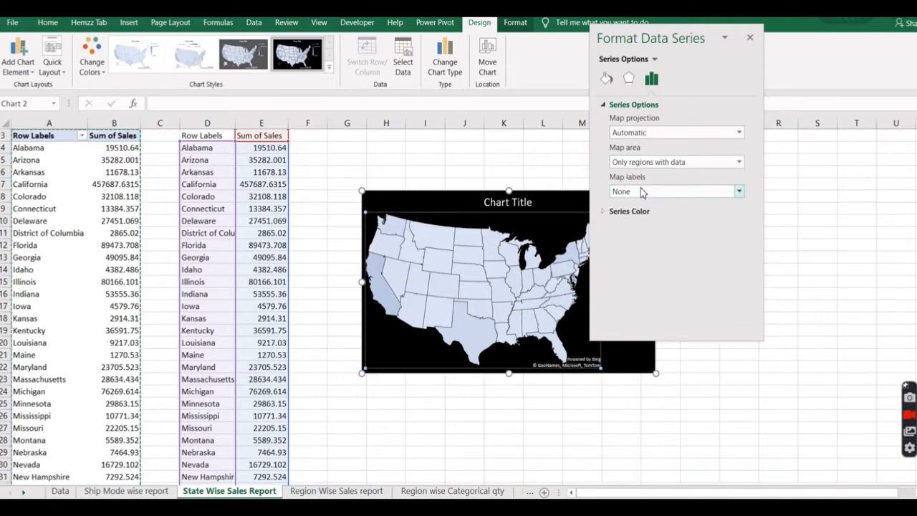
left_click(740, 193)
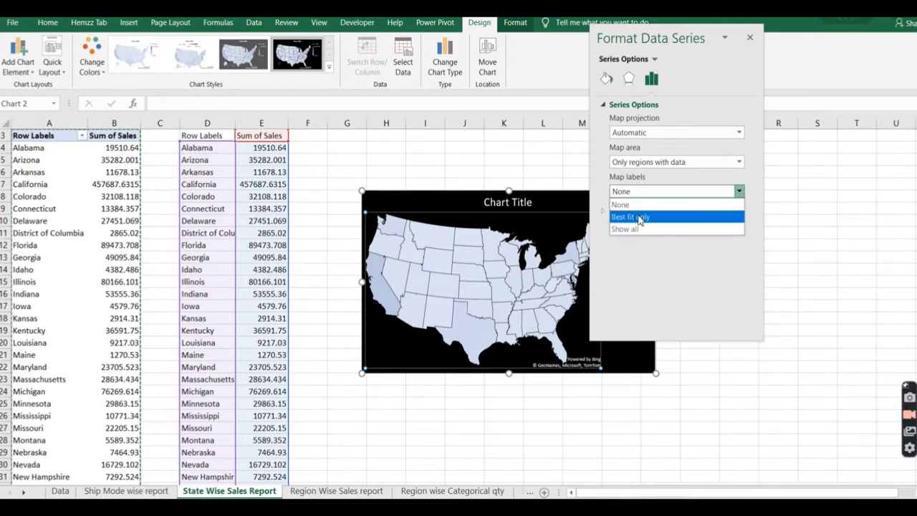
left_click(641, 219)
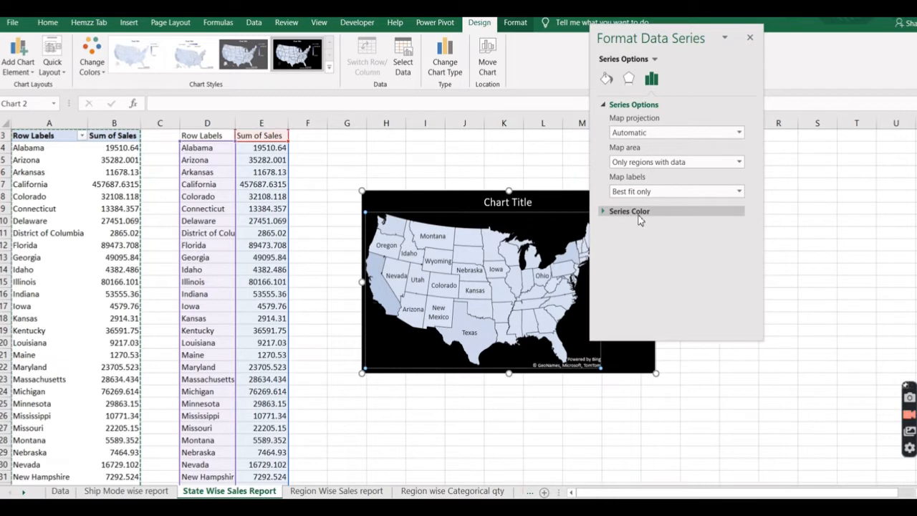
Try the Mercator map projection and set it back to Automatic.
left_click(739, 134)
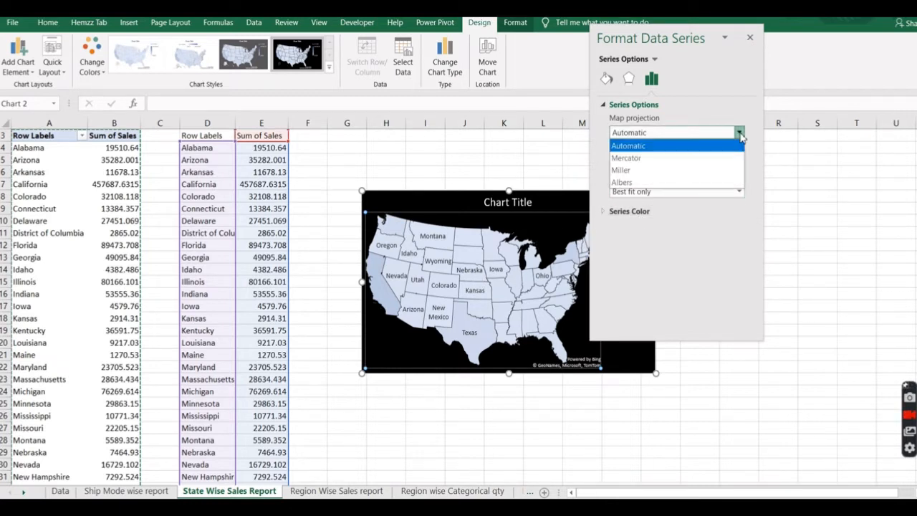
left_click(646, 159)
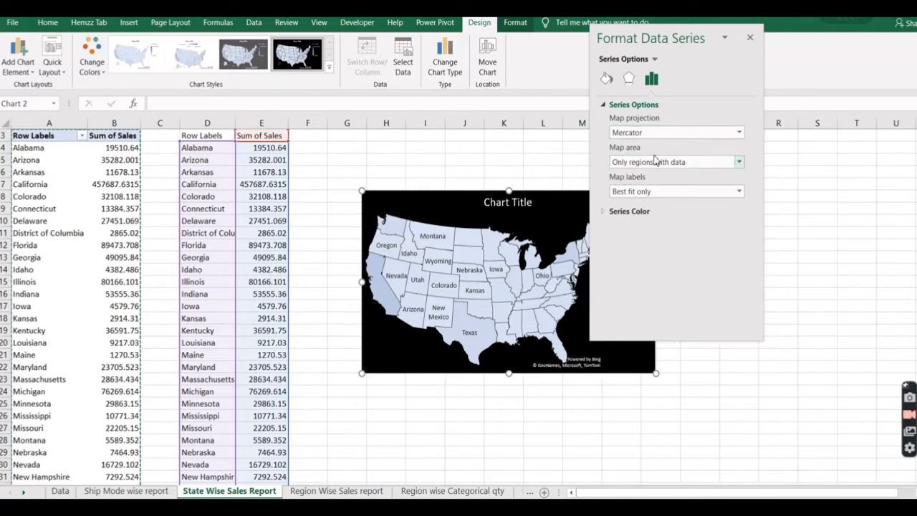
left_click(739, 133)
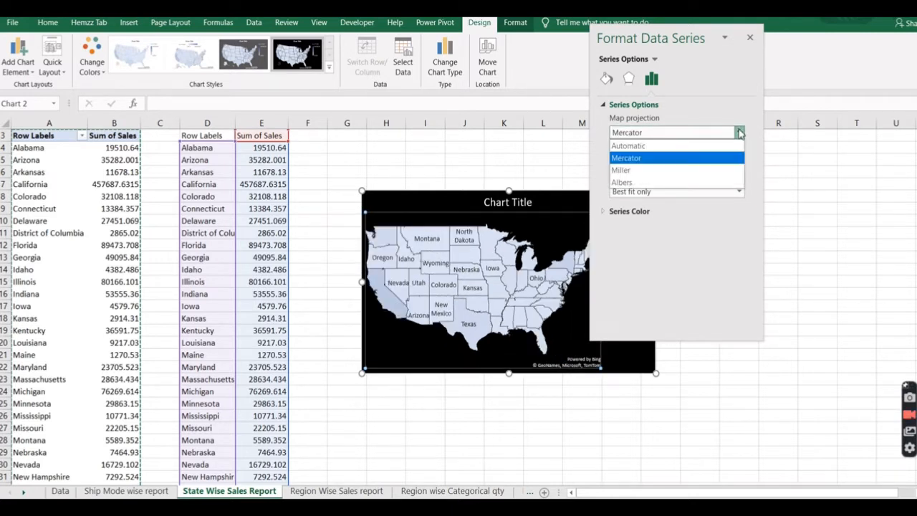
left_click(663, 148)
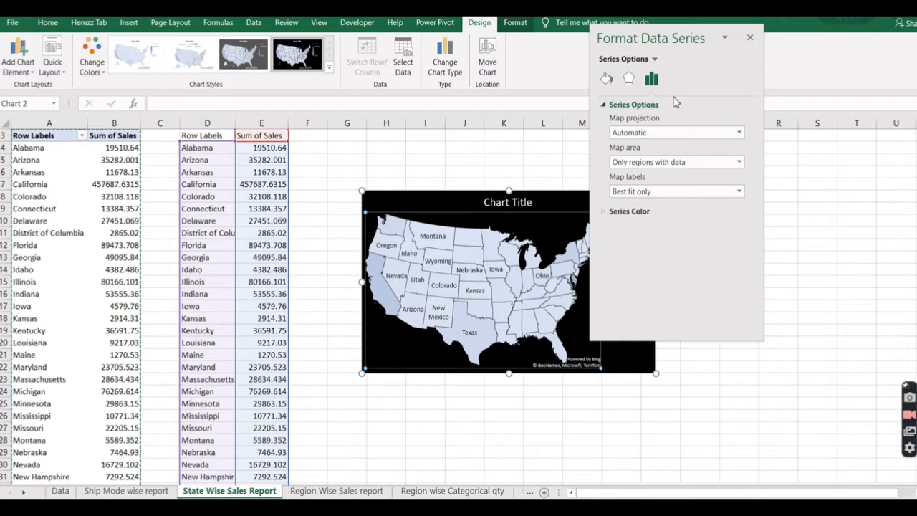
Set the map's series color to red for the lowest value and Green, Accent 6 for the highest value.
left_click(606, 213)
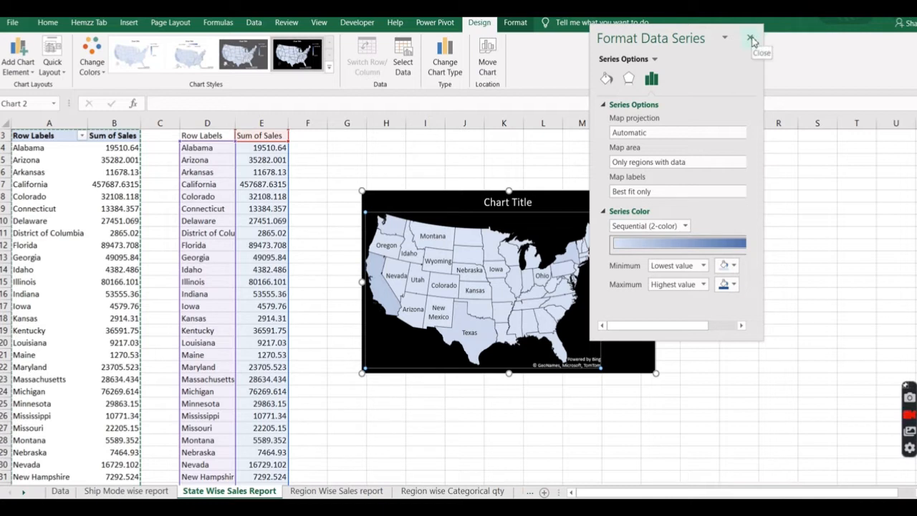
left_click(735, 267)
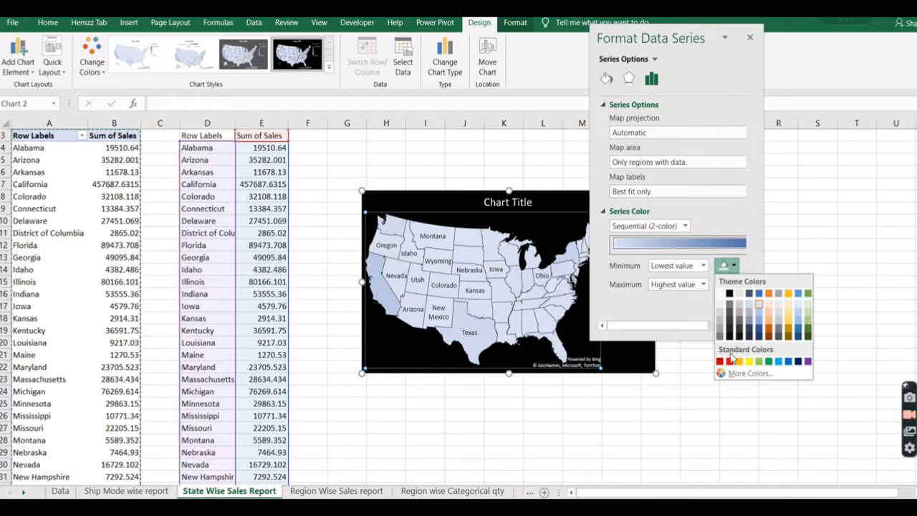
left_click(730, 362)
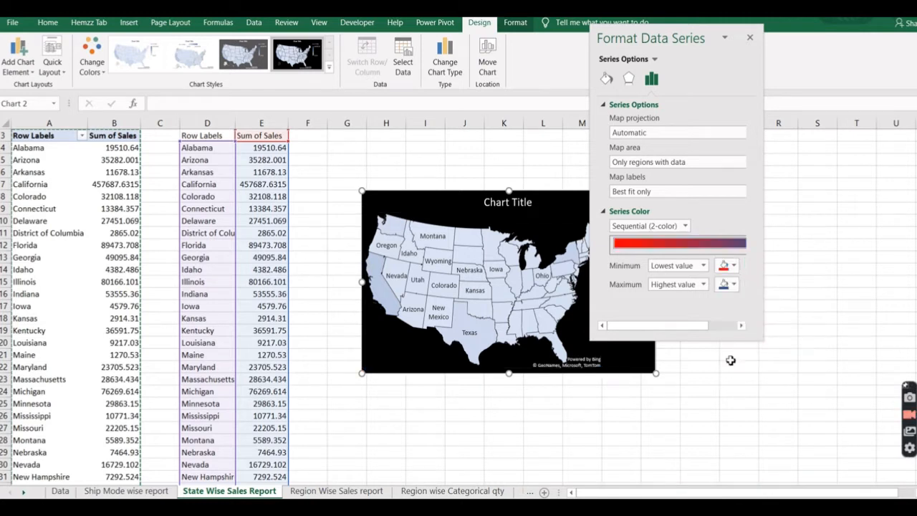
left_click(735, 285)
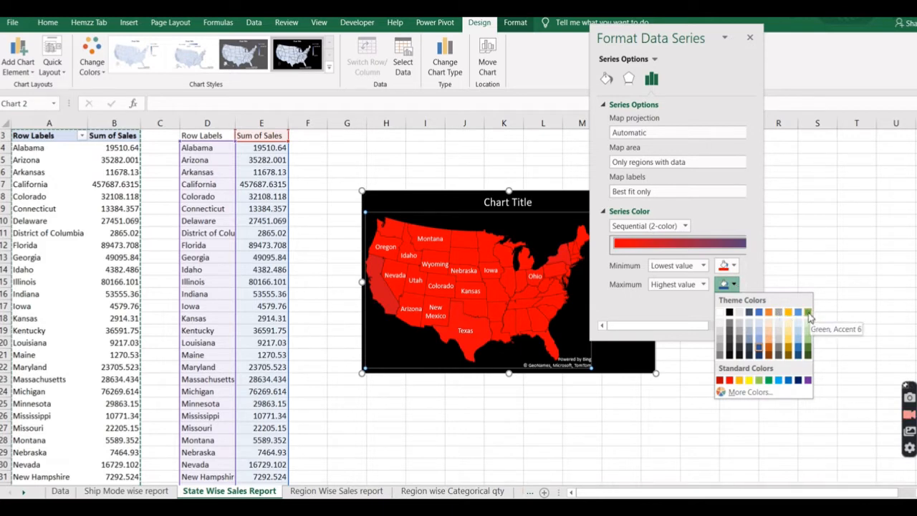
left_click(808, 312)
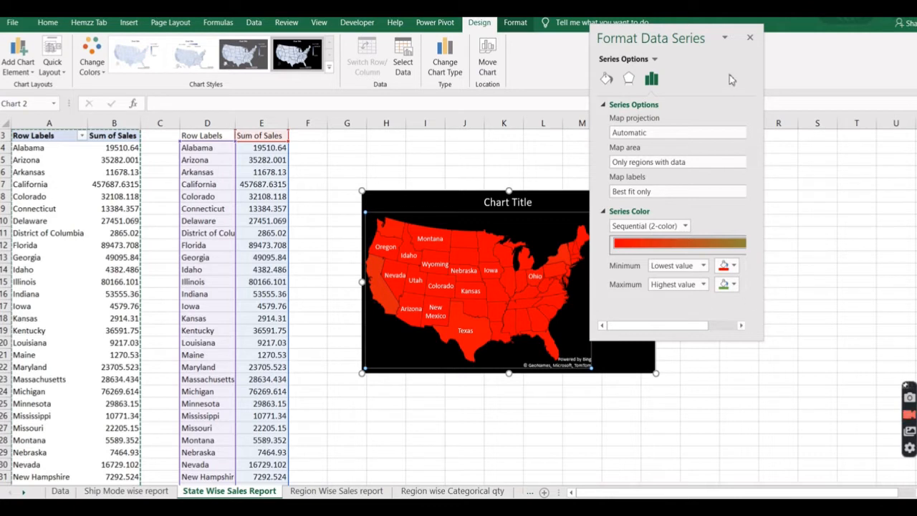
left_click(750, 37)
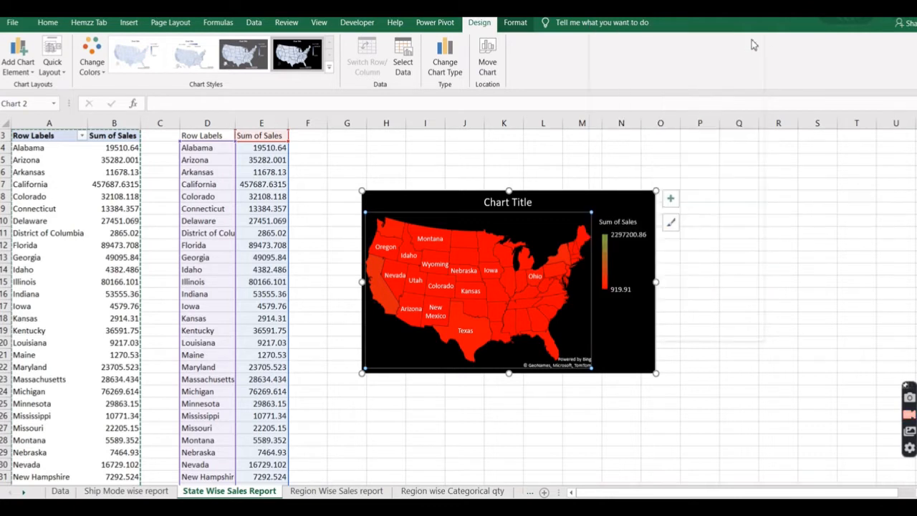
Remove the chart title and legend from the map chart.
left_click(671, 198)
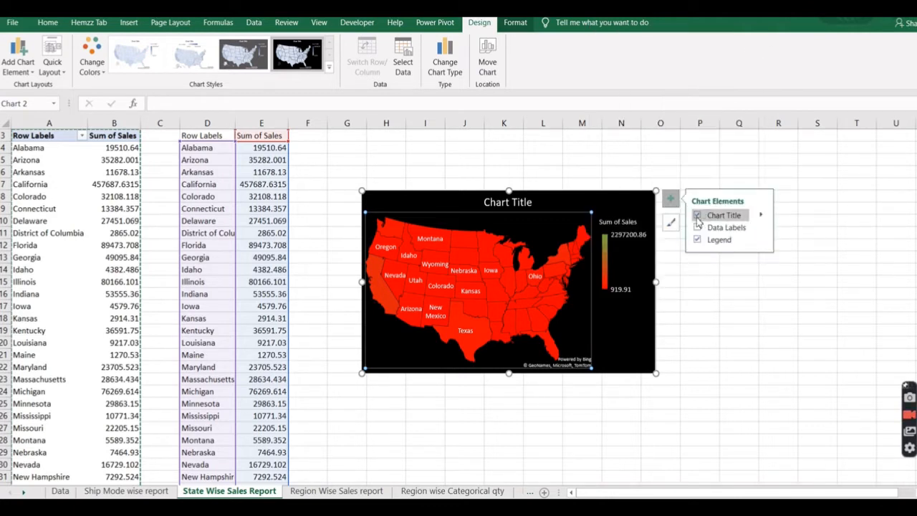
left_click(697, 215)
left_click(698, 241)
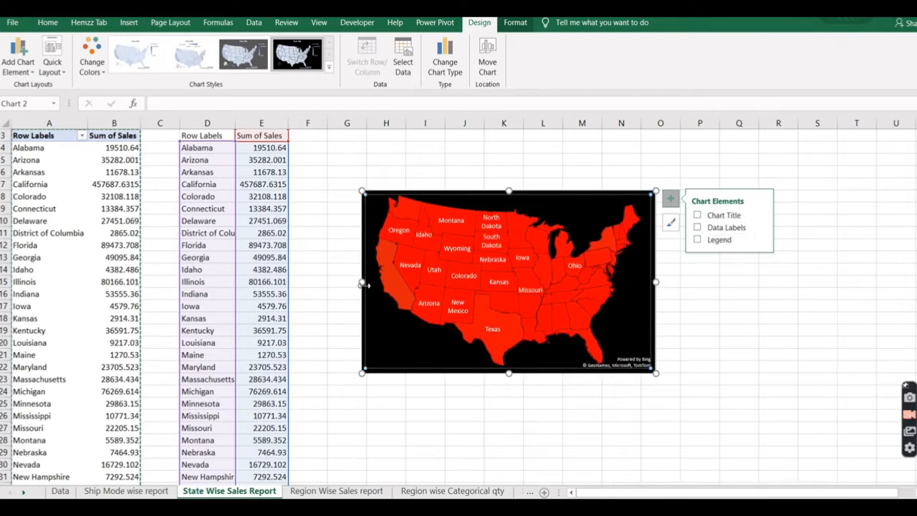
Enlarge the map chart and move it to span from about cell H5 to Q24.
left_click_drag(364, 283, 348, 284)
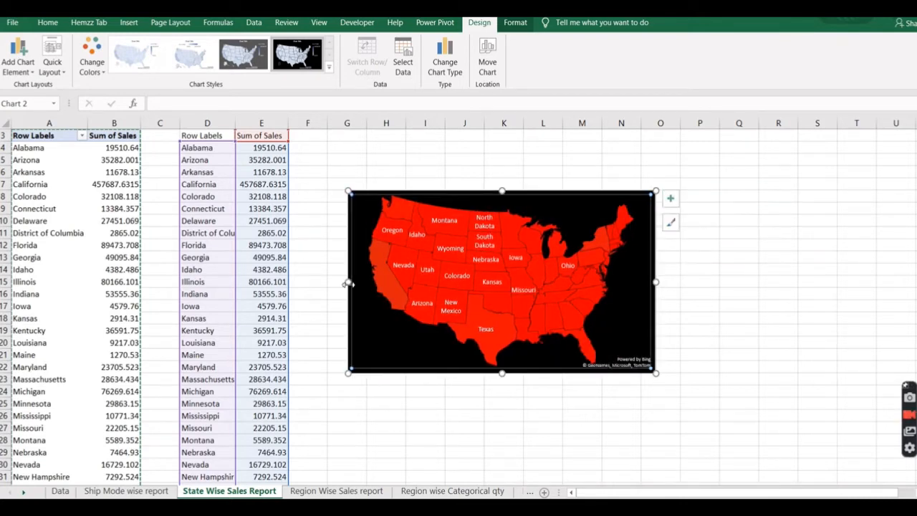
left_click_drag(346, 378, 308, 430)
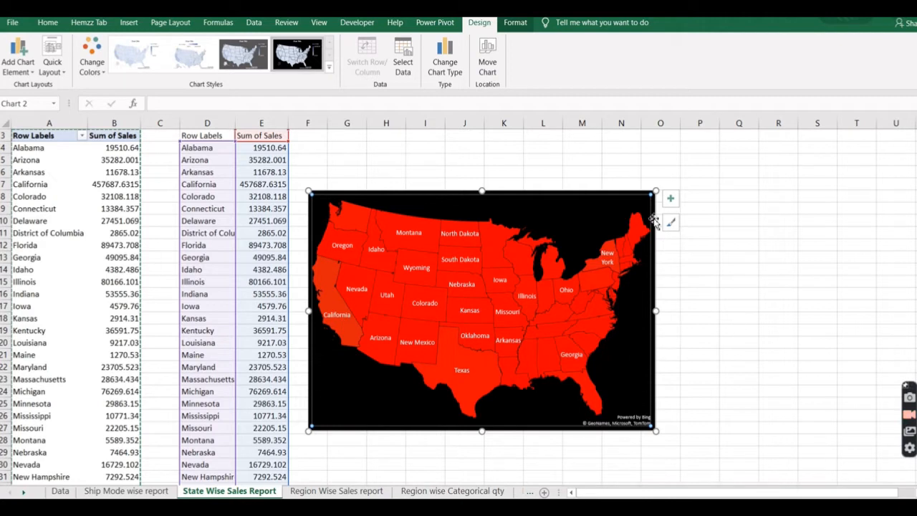
left_click_drag(581, 193, 669, 157)
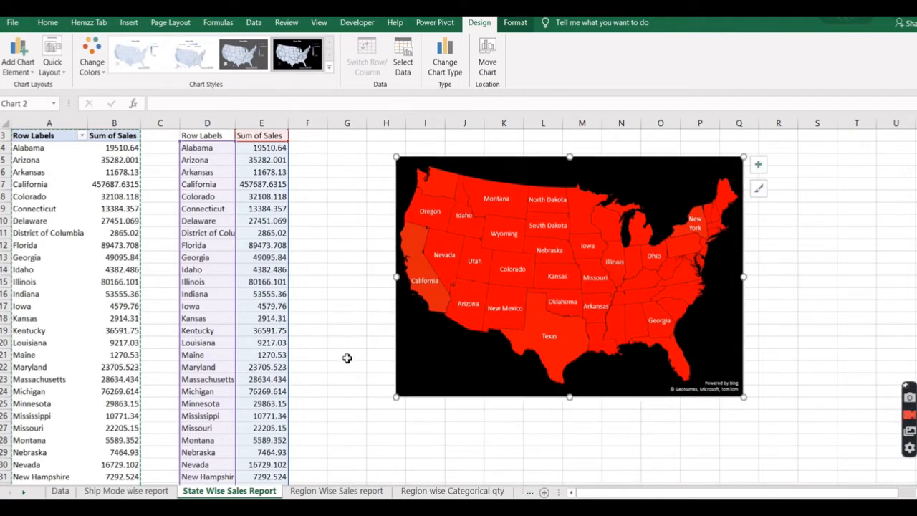
Insert a Doughnut PivotChart from the PivotTable on the Region Wise Sales report sheet and move it to about cells C5 to I20.
left_click(335, 491)
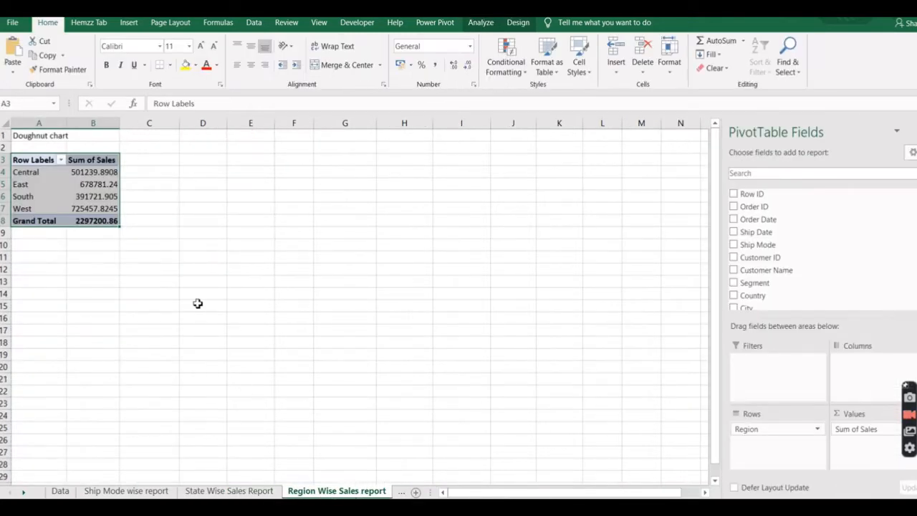
left_click(26, 161)
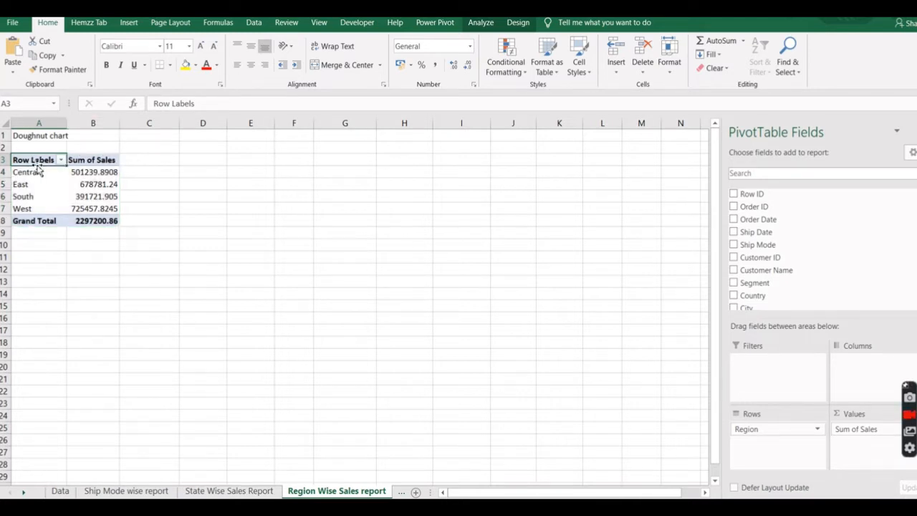
left_click(481, 24)
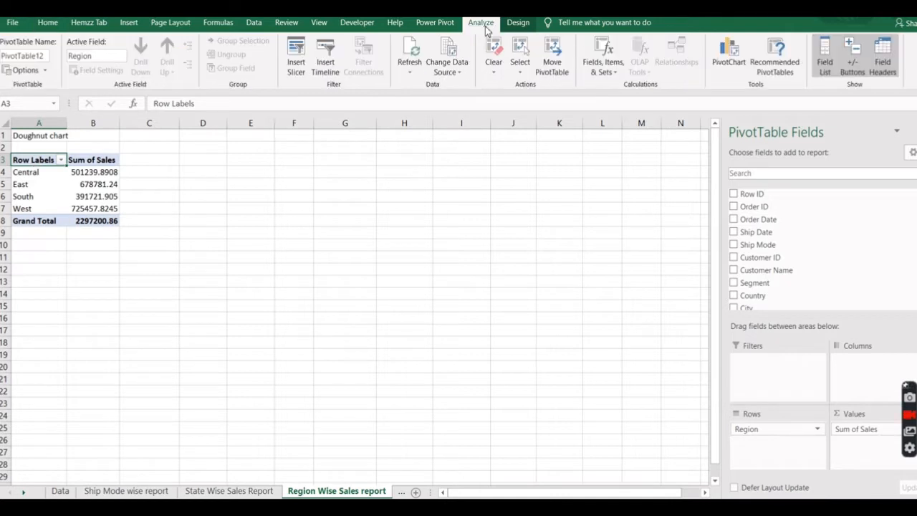
left_click(728, 63)
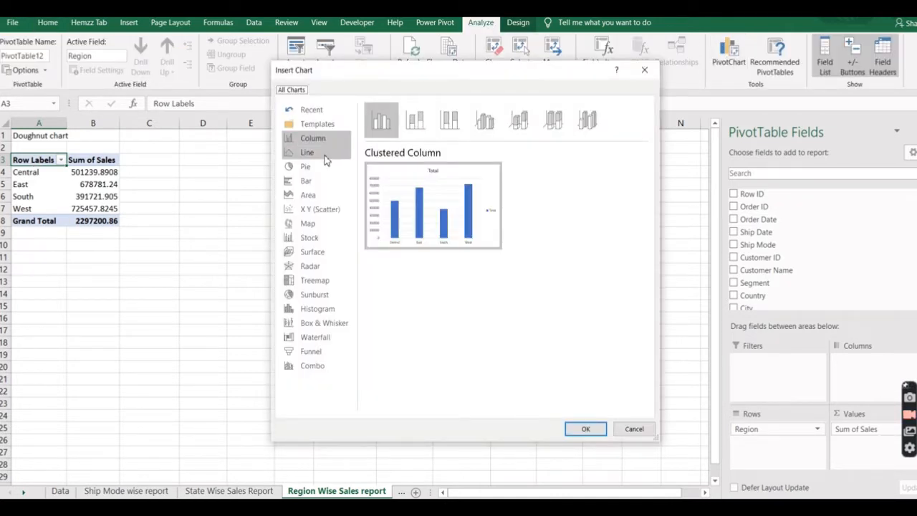
left_click(306, 168)
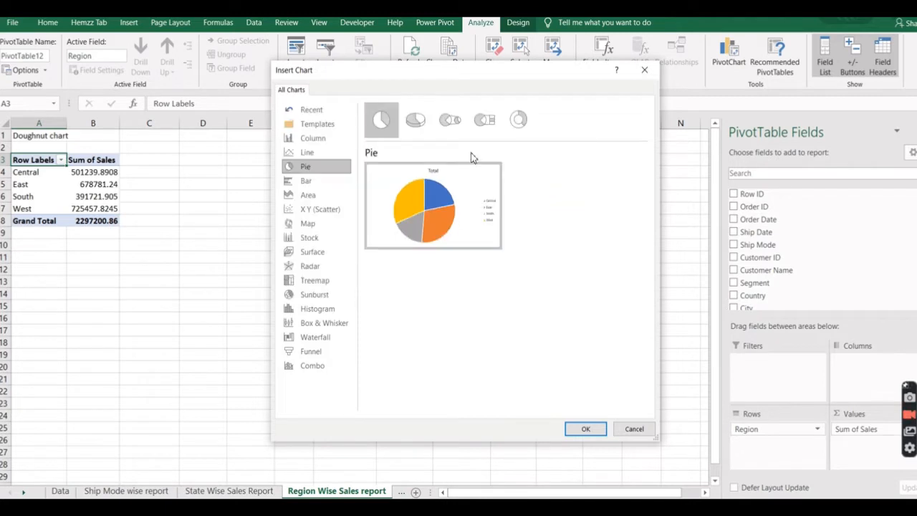
left_click(520, 123)
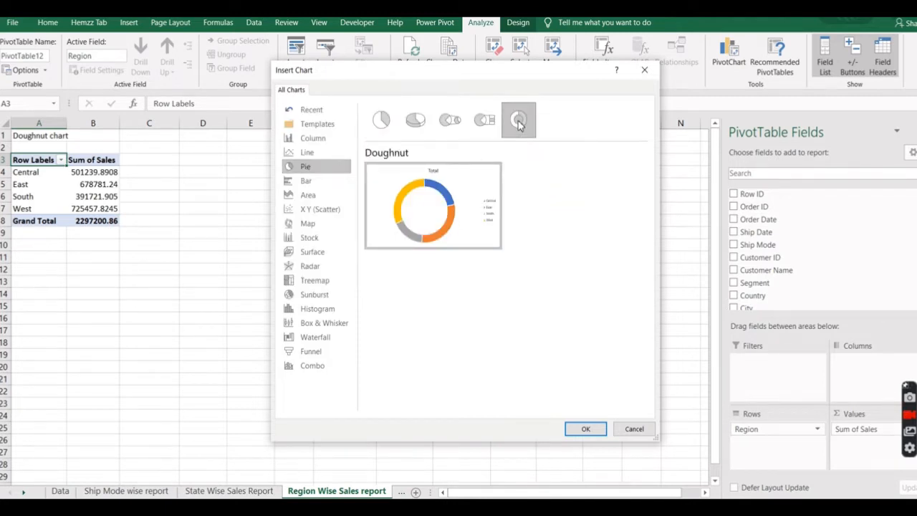
left_click(586, 428)
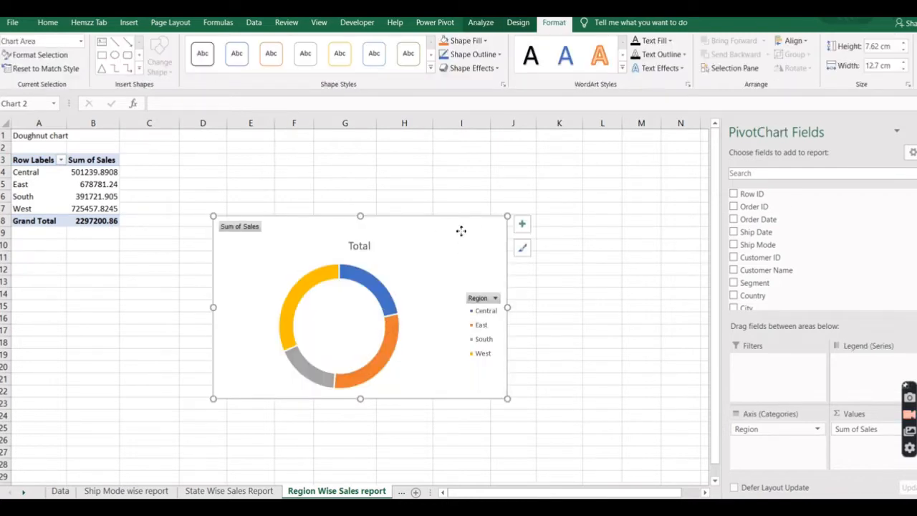
mouse_move(463, 230)
left_mouse_down()
mouse_move(397, 197)
mouse_move(423, 198)
left_mouse_up()
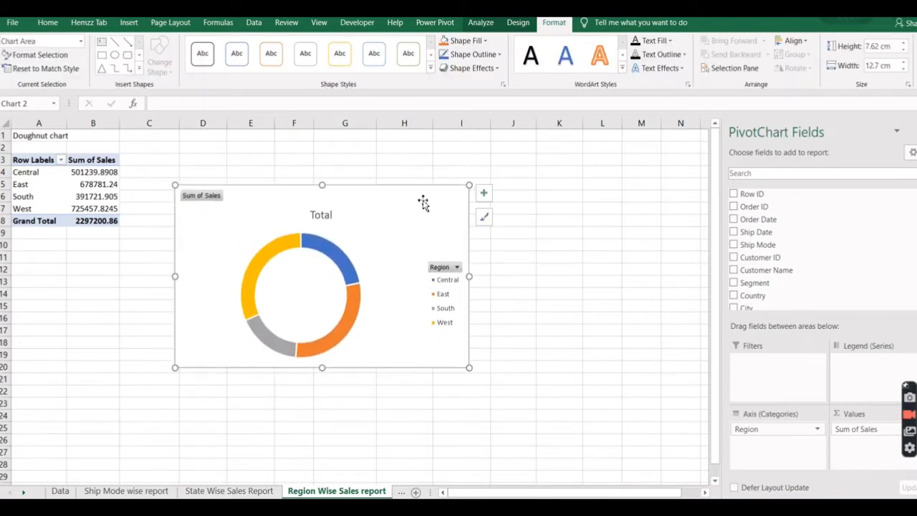
Insert a Clustered Bar PivotChart from the PivotTable on the Region wise Categorical qty sheet and move it to about cells G8 to N23.
left_click(24, 494)
left_click(23, 495)
left_click(23, 495)
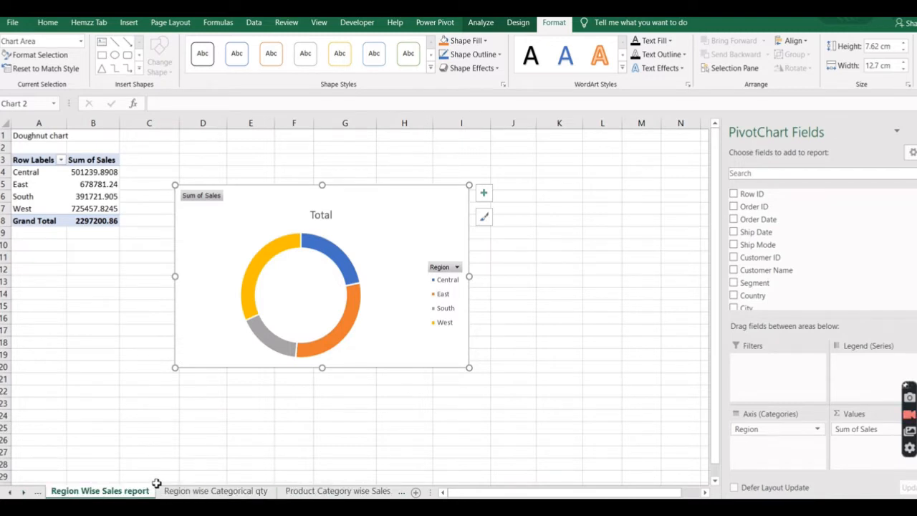
left_click(207, 492)
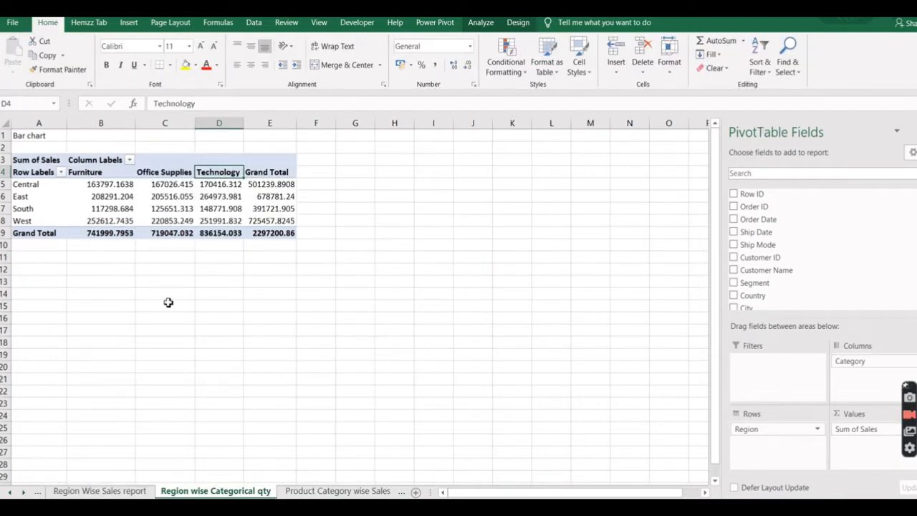
left_click(20, 165)
left_click(22, 172)
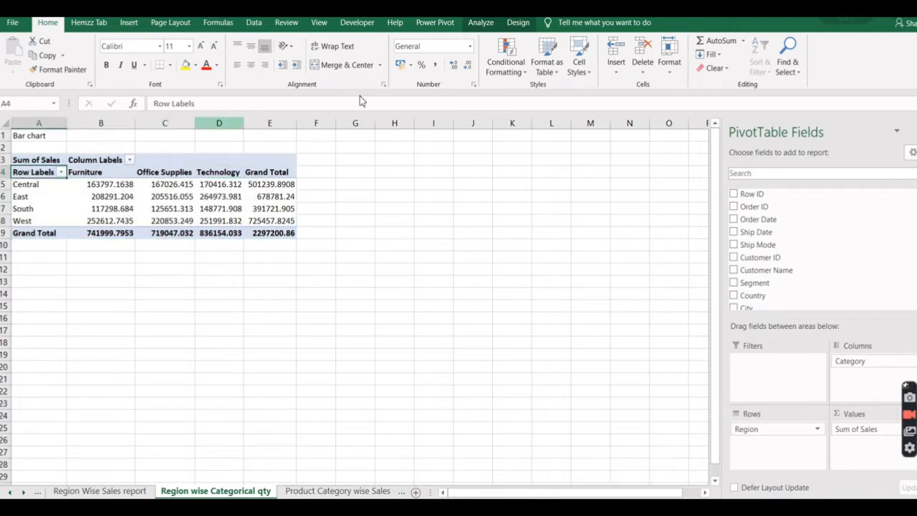
left_click(482, 24)
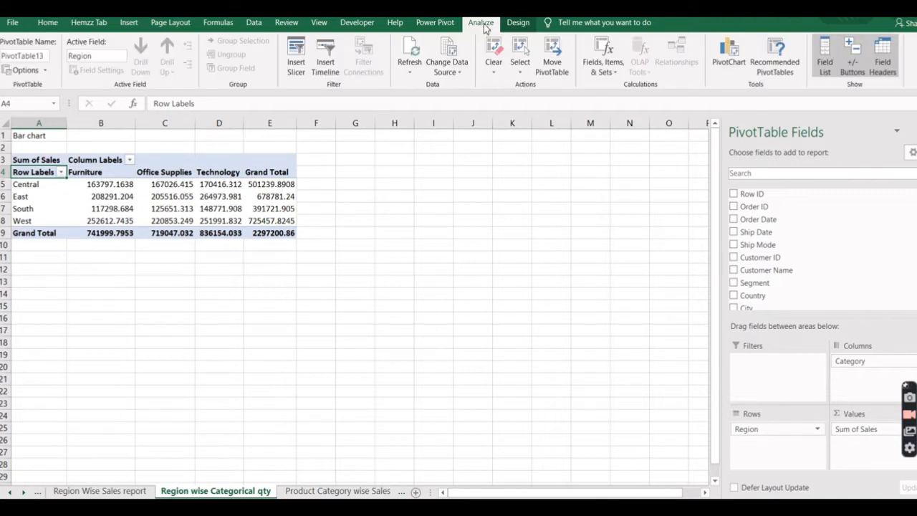
left_click(716, 60)
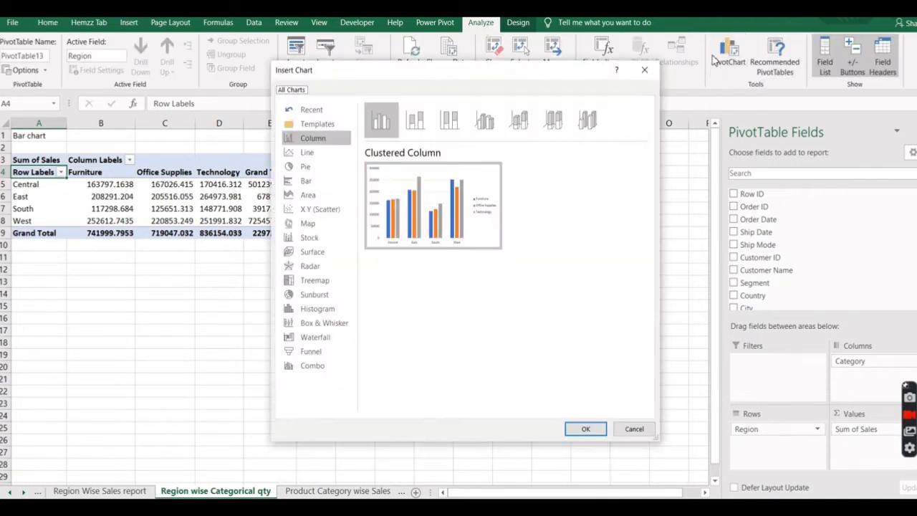
left_click(310, 183)
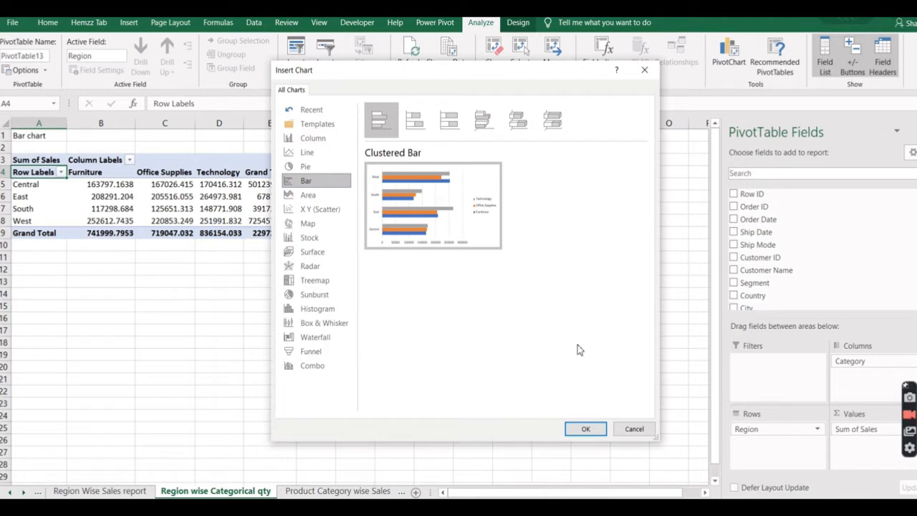
left_click(586, 428)
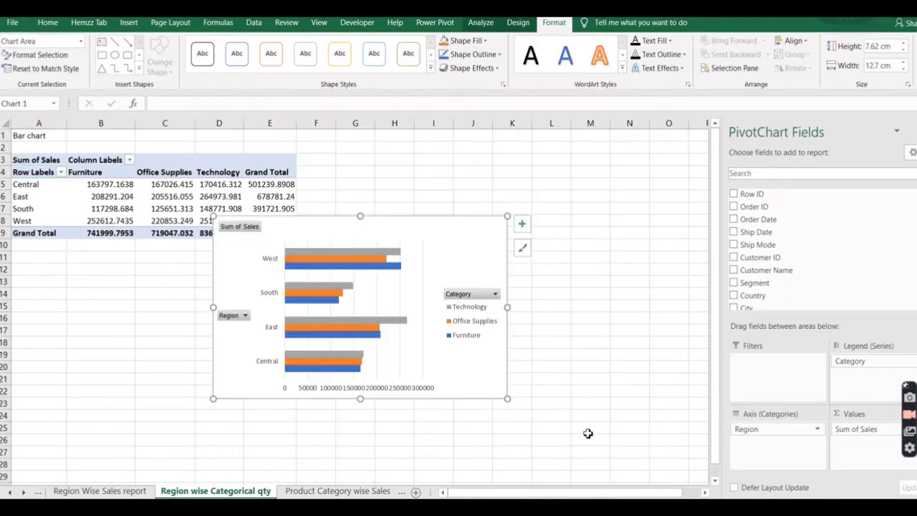
left_click_drag(485, 219, 610, 224)
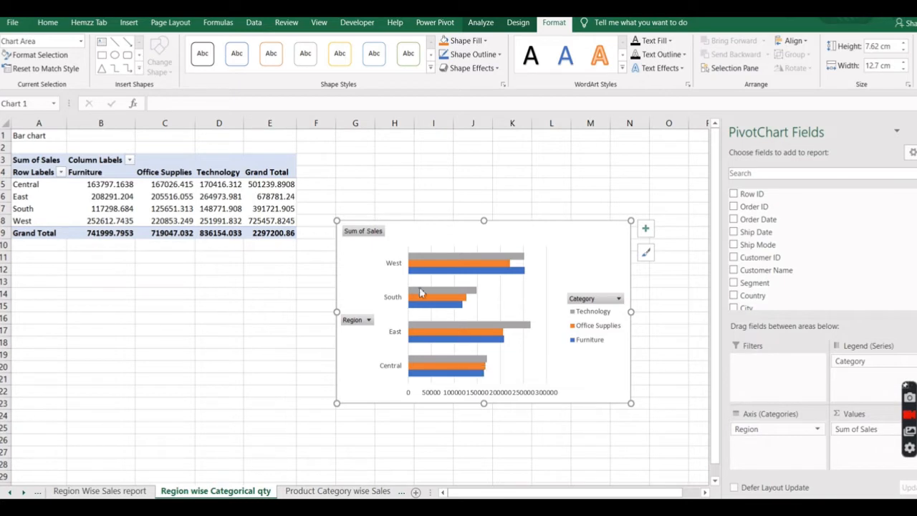
Try to insert a Treemap PivotChart on the Product Category wise Sales sheet, checking Map, Area, Sunburst, Waterfall and Funnel too.
left_click(319, 492)
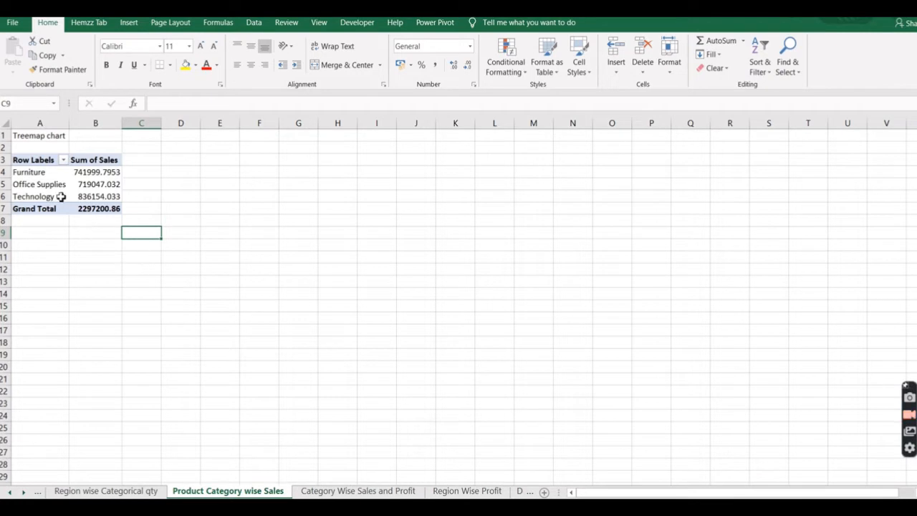
left_click(32, 160)
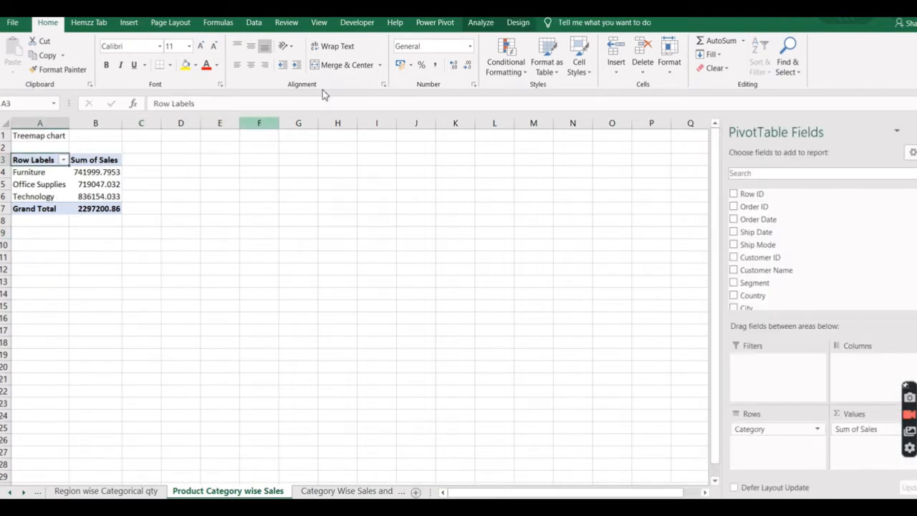
left_click(482, 27)
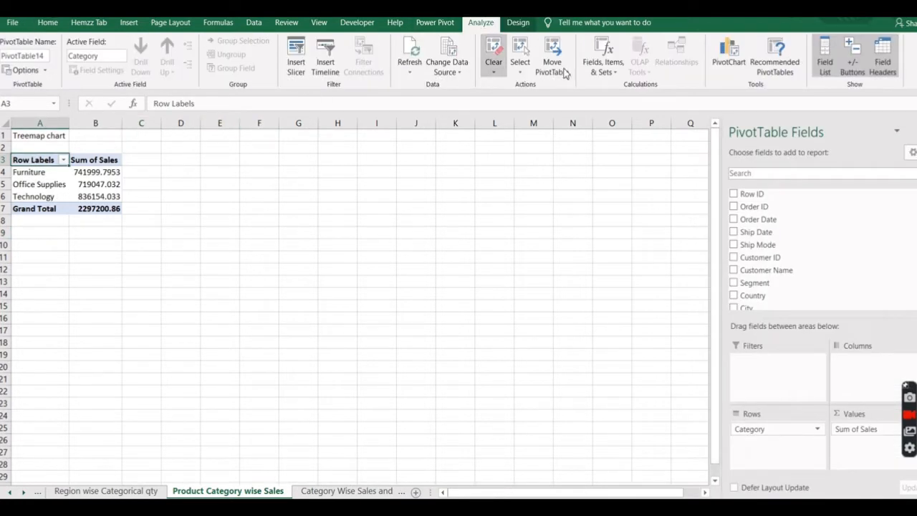
left_click(725, 59)
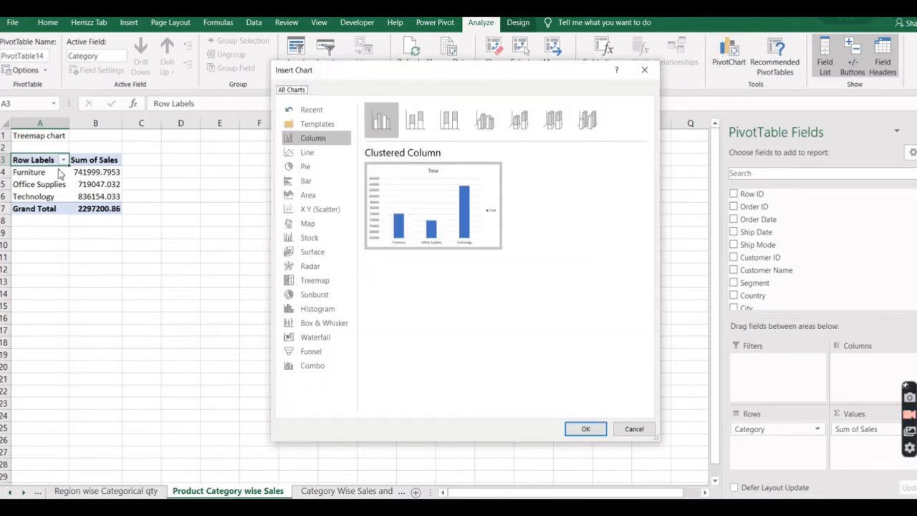
left_click(318, 285)
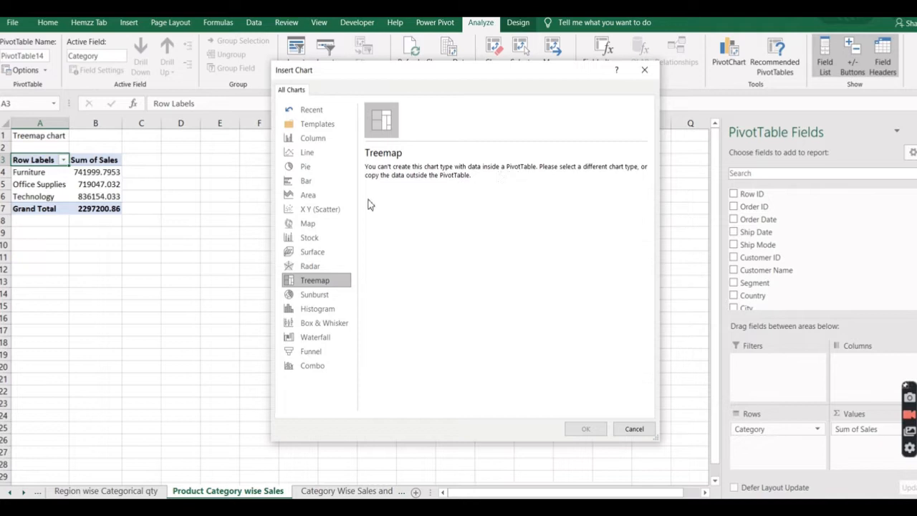
left_click(314, 224)
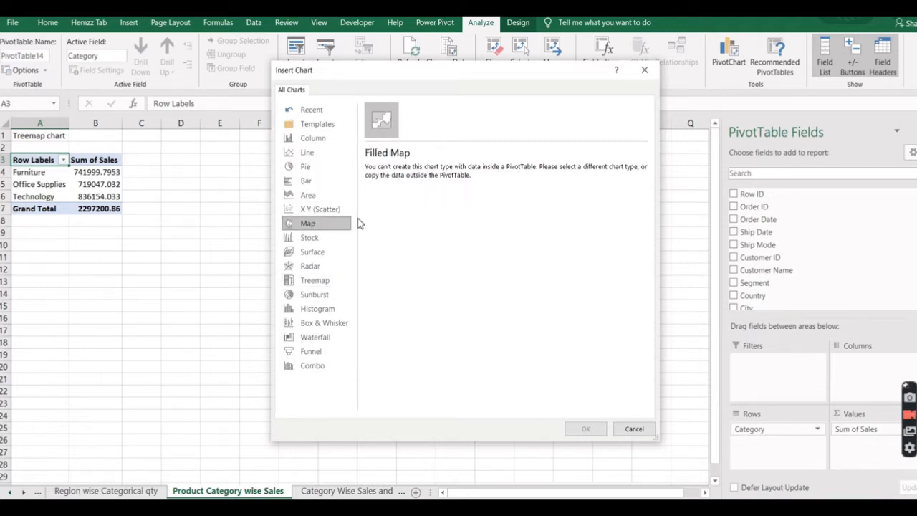
left_click(315, 195)
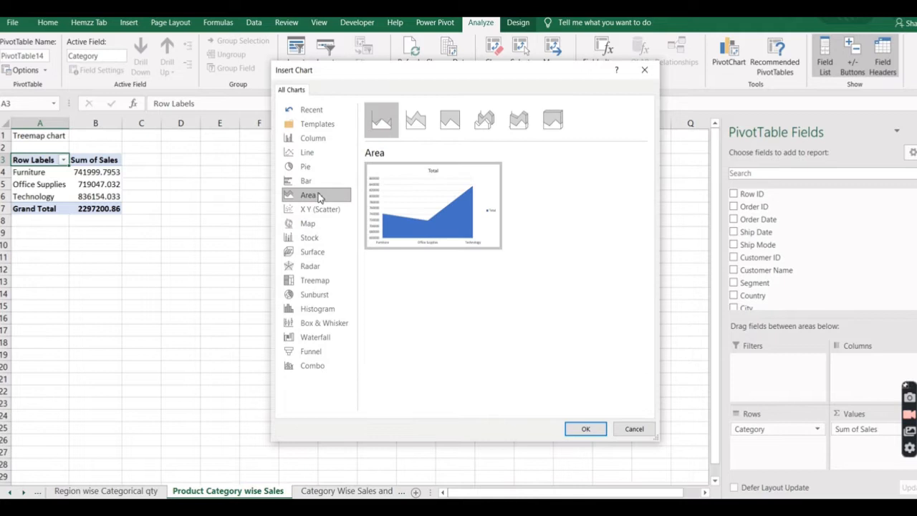
left_click(326, 296)
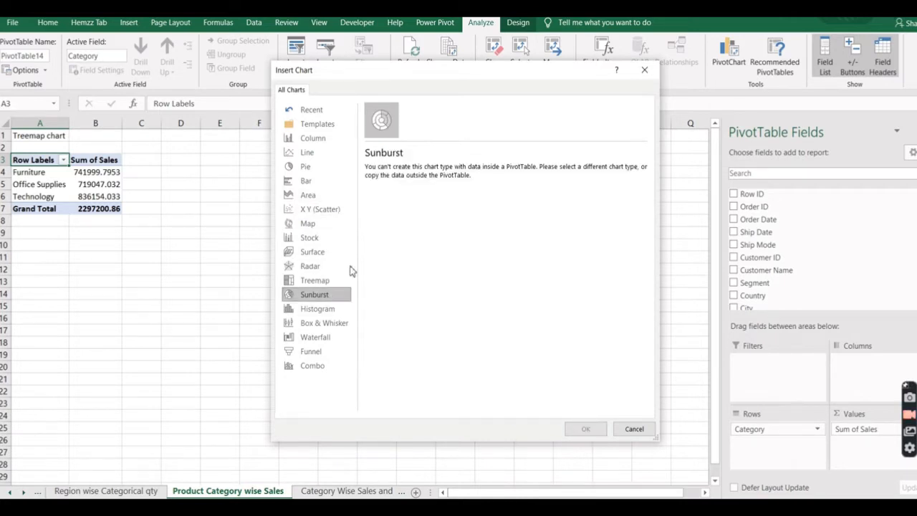
left_click(326, 337)
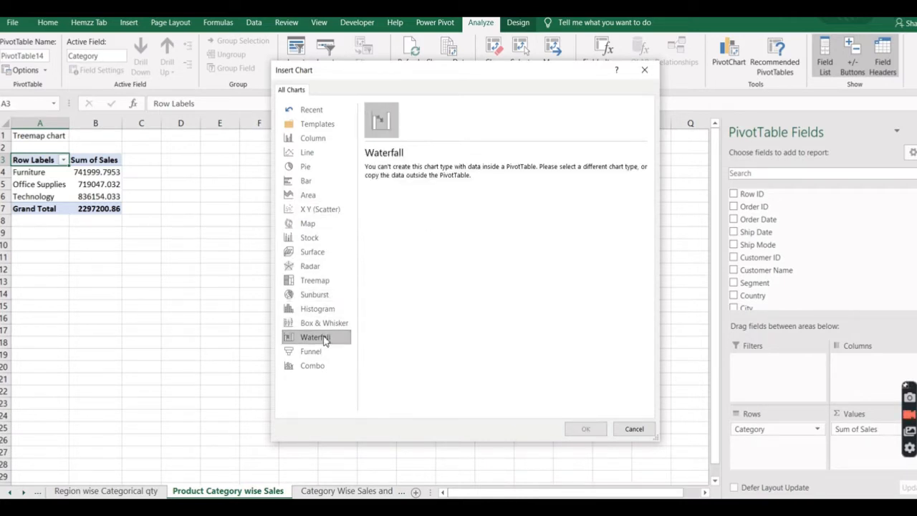
left_click(316, 355)
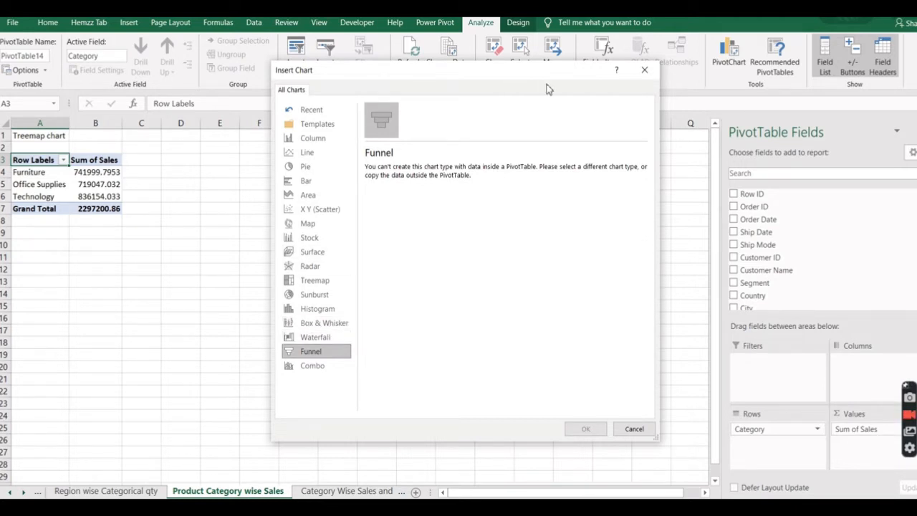
left_click(644, 70)
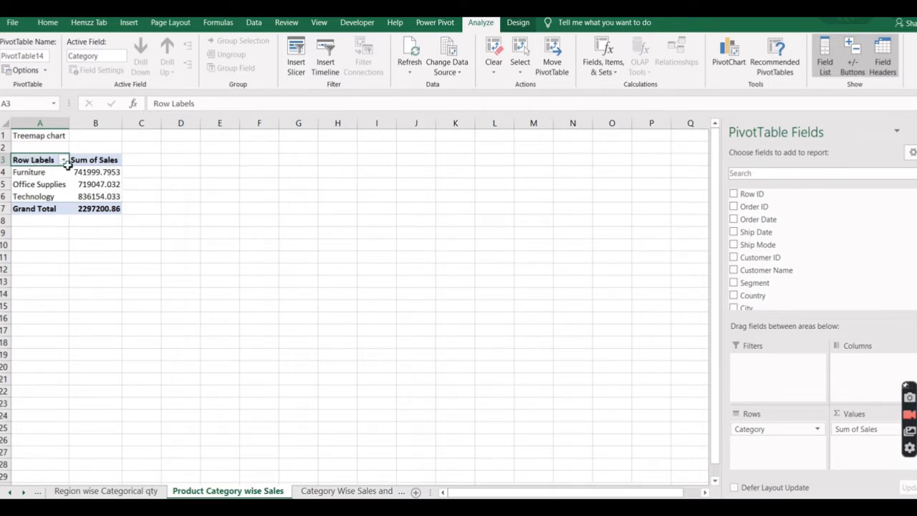
Copy the category PivotTable in A3:B7, paste it as values at D3, and autofit columns D and E.
left_click_drag(66, 164, 114, 208)
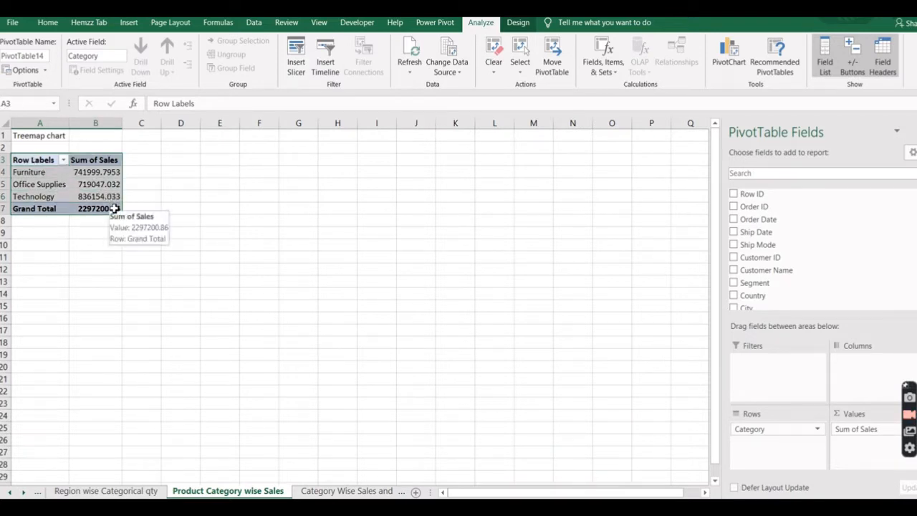
key("ctrl+c")
left_click(174, 161)
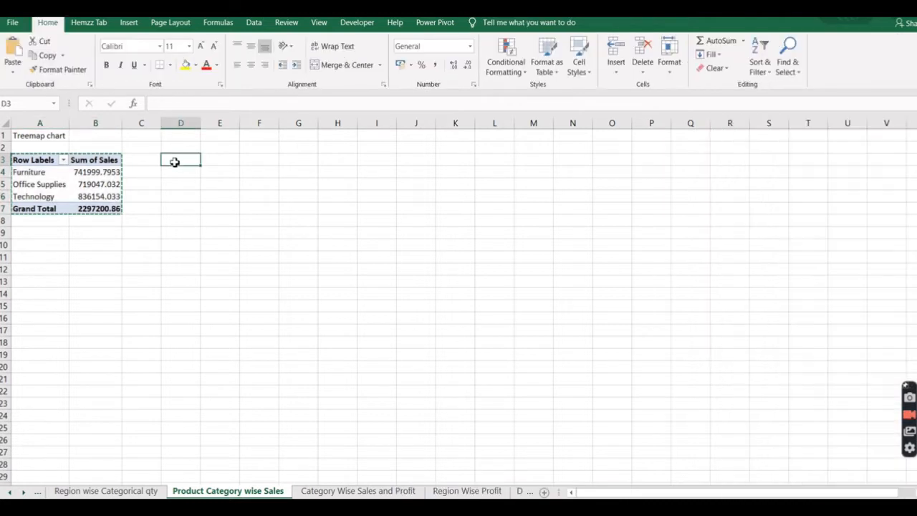
right_click(177, 164)
left_click(218, 217)
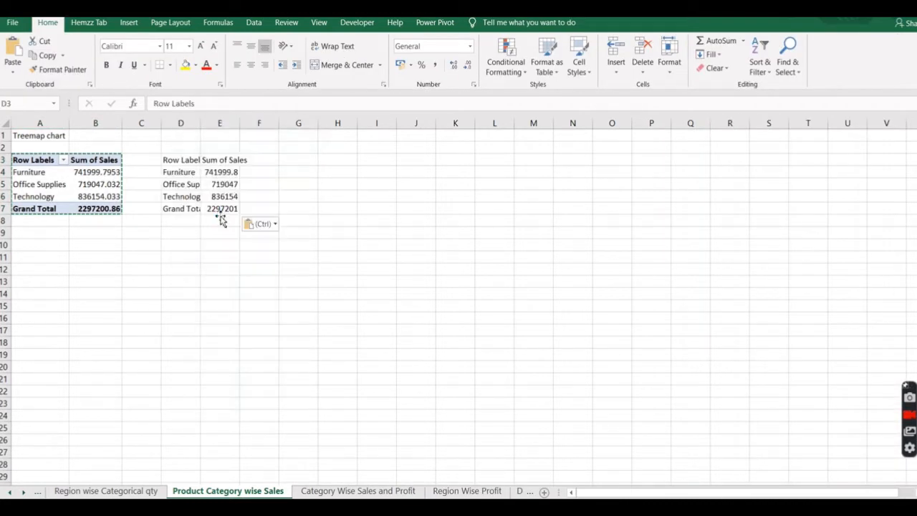
double_click(198, 122)
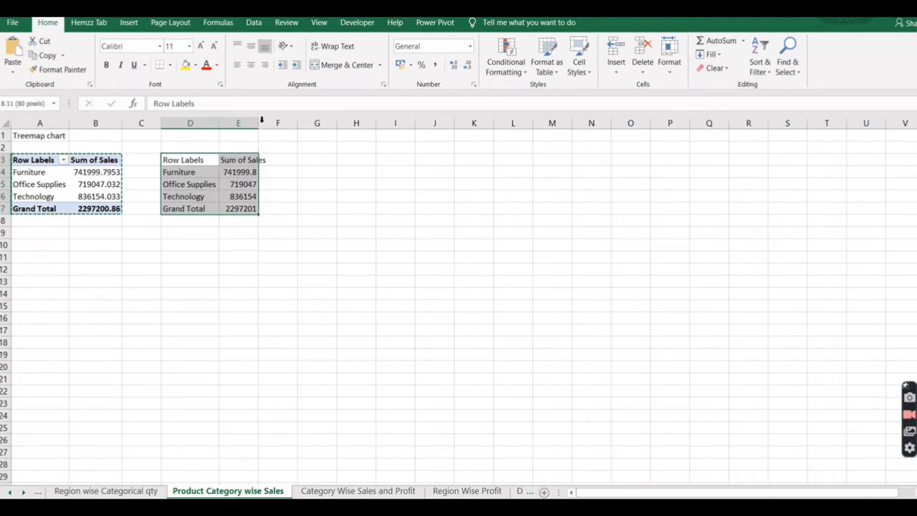
double_click(261, 122)
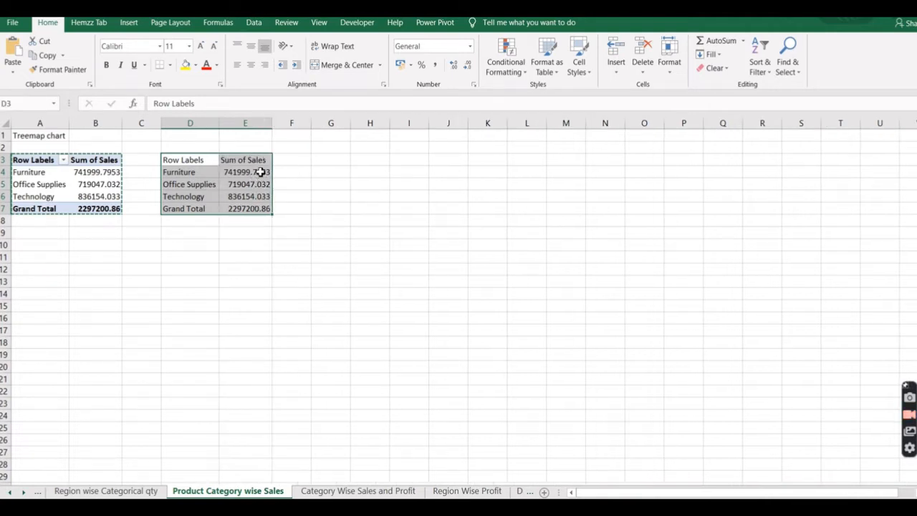
Format the pasted sales values in E4:E7 to two decimal places.
left_click_drag(258, 172, 263, 207)
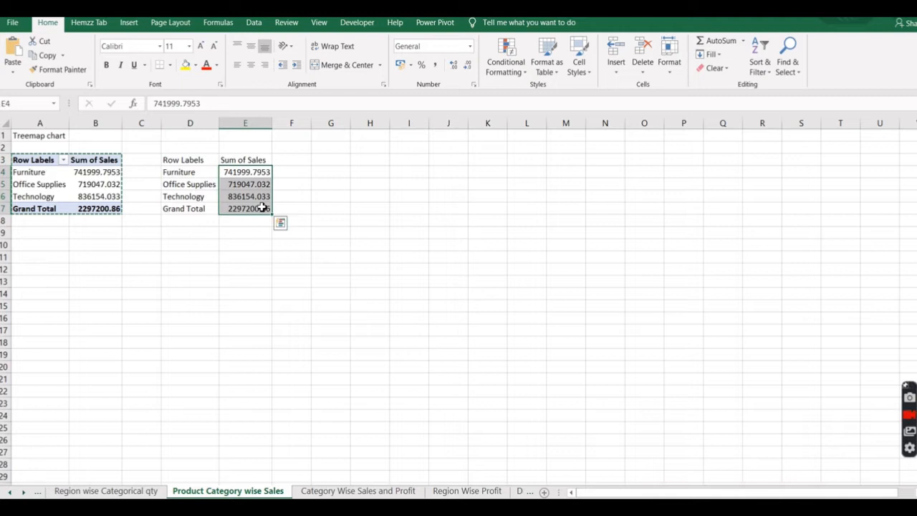
left_click(470, 67)
left_click(470, 66)
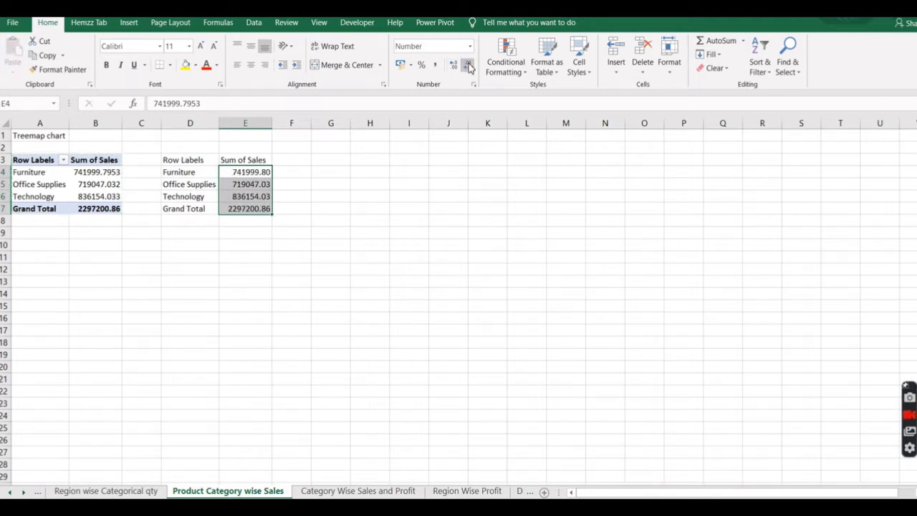
Insert a Treemap chart from the pasted category sales in D3:E7 and move it to about cells E9 to L24.
left_click_drag(183, 161, 261, 208)
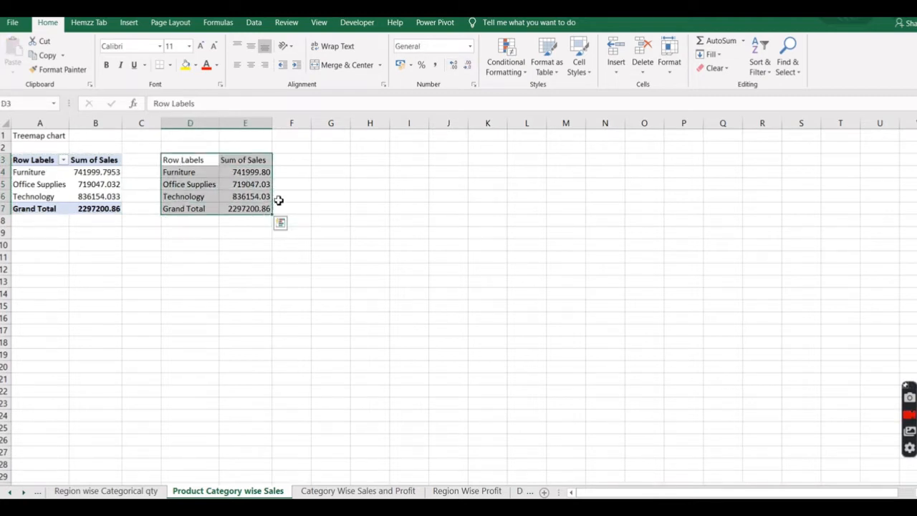
left_click(130, 27)
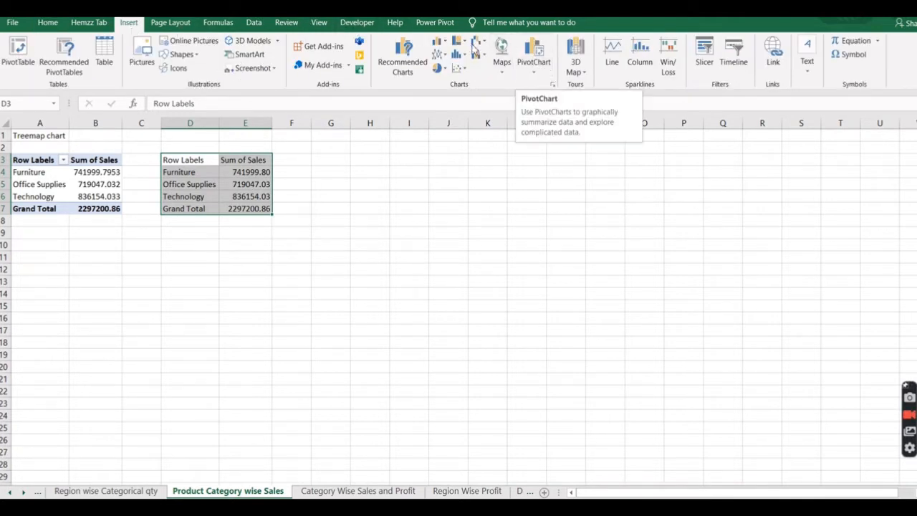
left_click(459, 43)
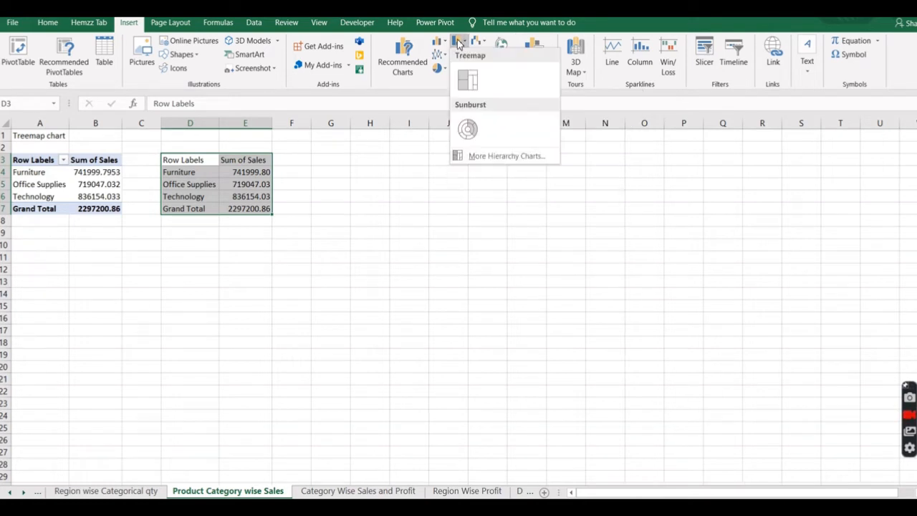
left_click(470, 82)
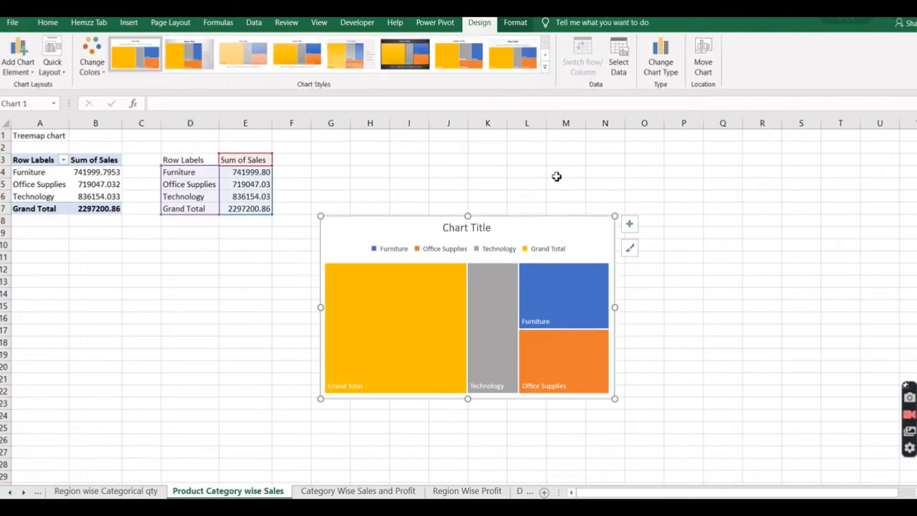
left_click_drag(577, 222, 508, 239)
mouse_move(343, 328)
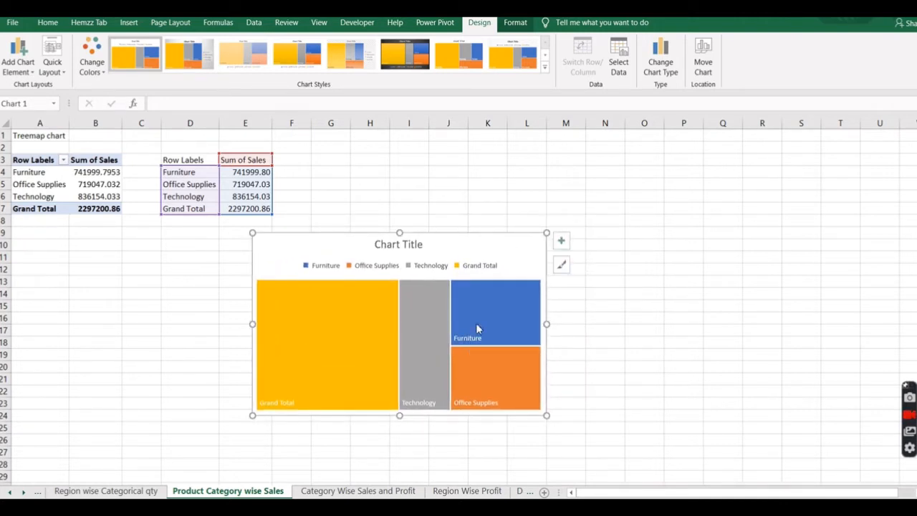
mouse_move(402, 343)
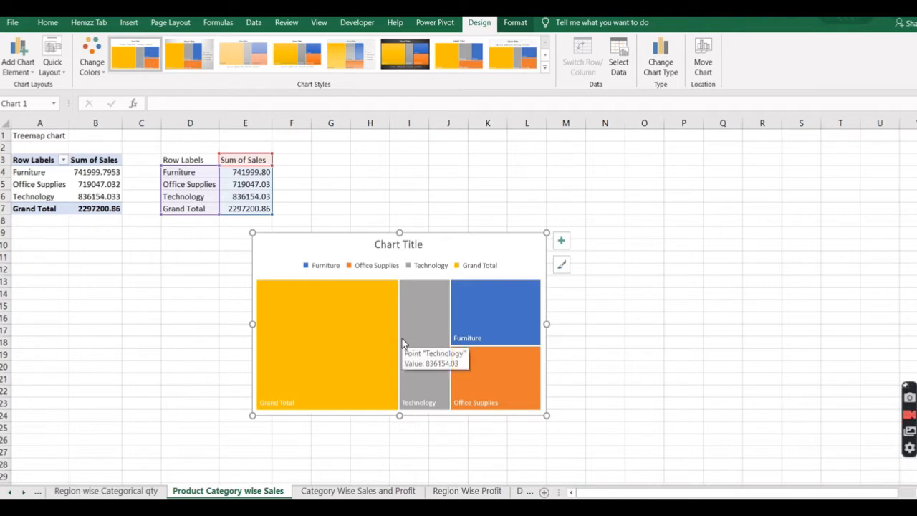
left_click(466, 313)
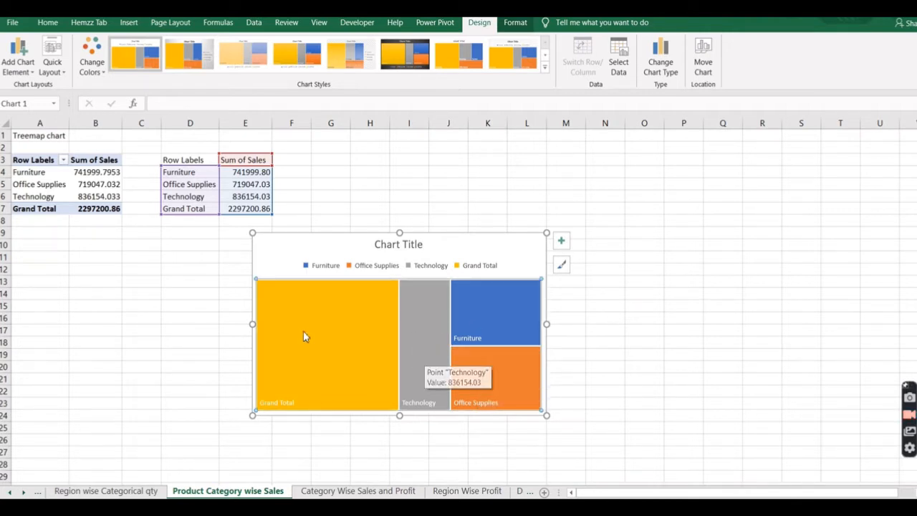
mouse_move(332, 368)
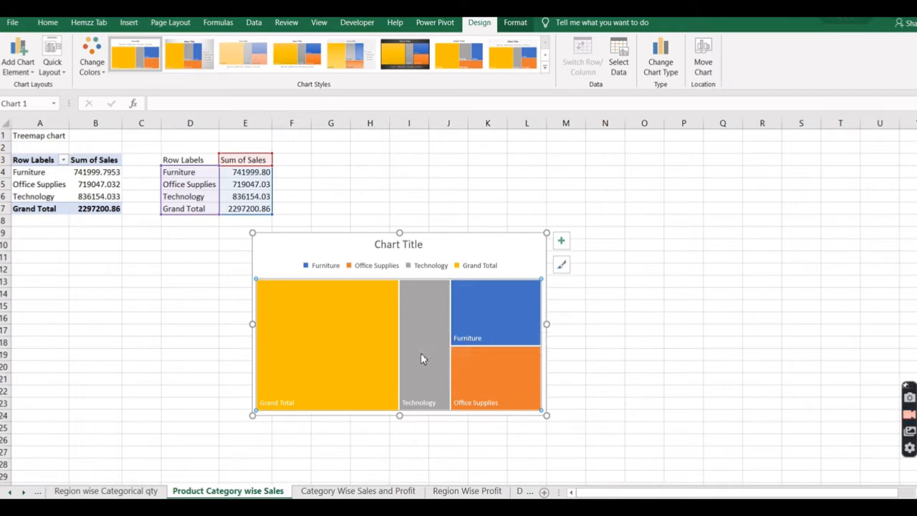
mouse_move(421, 358)
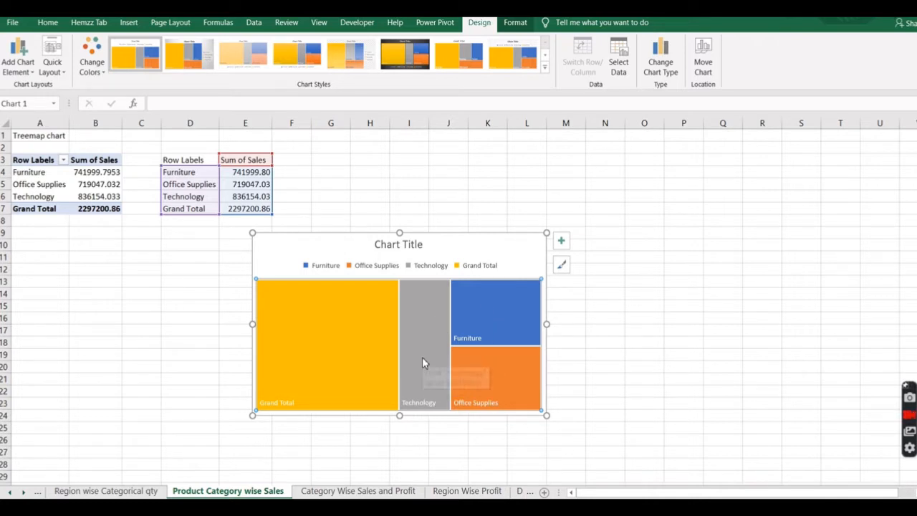
Insert a Combo PivotChart on the Category Wise Sales and Profit sheet, sales as Clustered Column and profit as Line, at about cells E6 to L20.
left_click(338, 492)
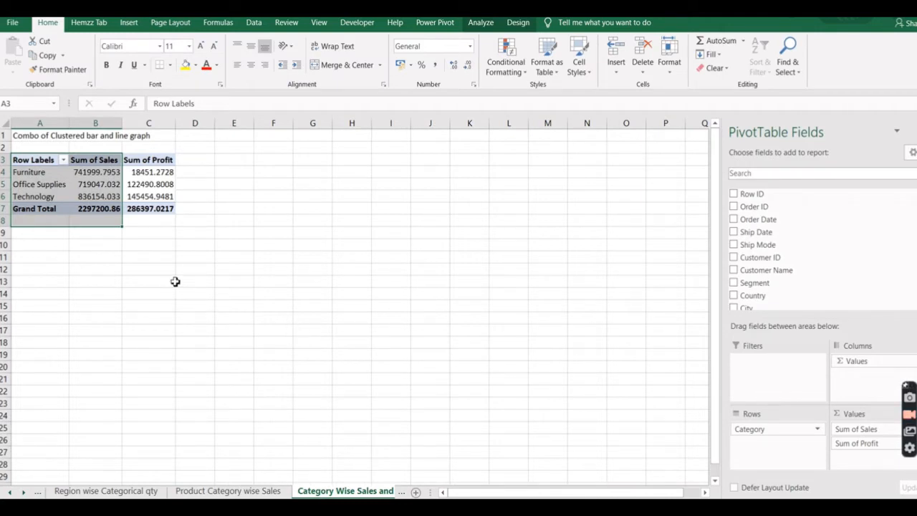
left_click(179, 258)
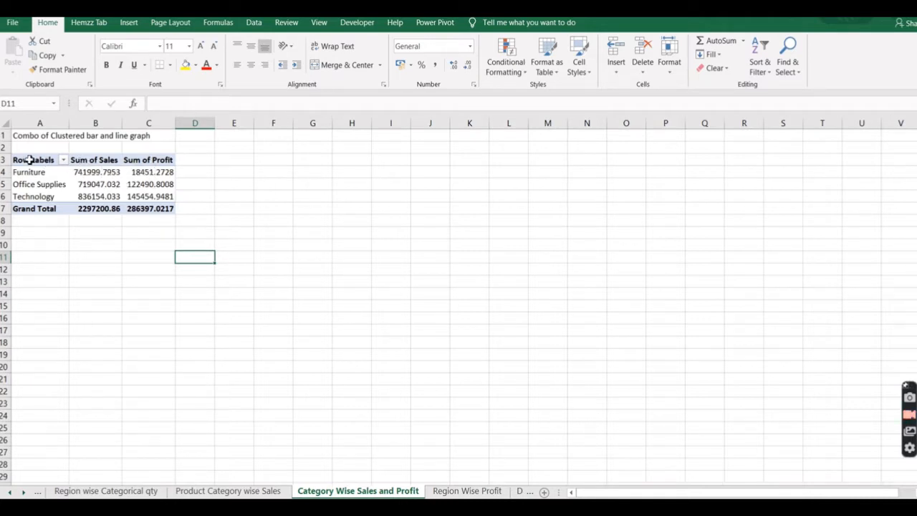
left_click_drag(29, 159, 139, 198)
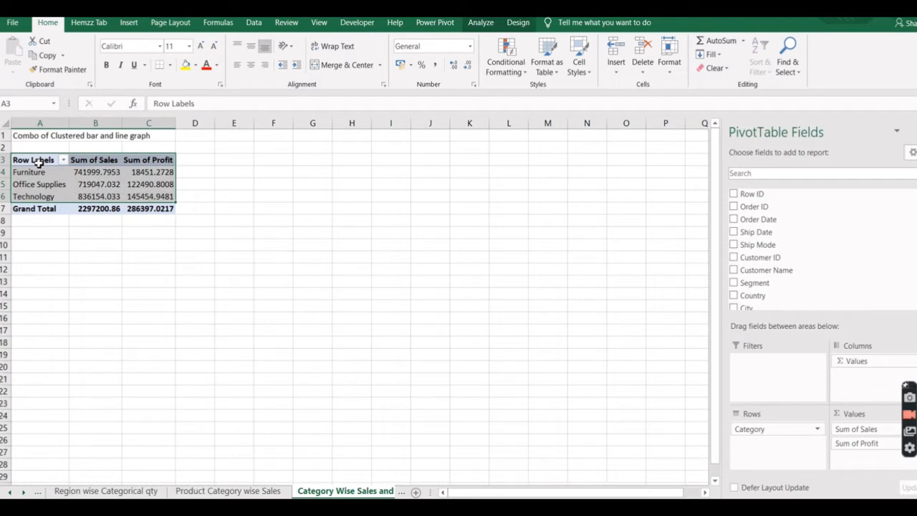
left_click(38, 162)
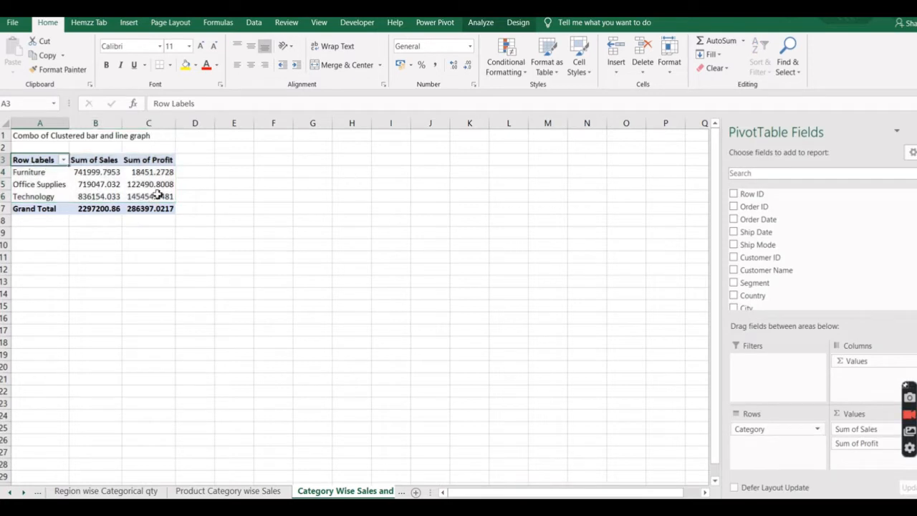
left_click(479, 23)
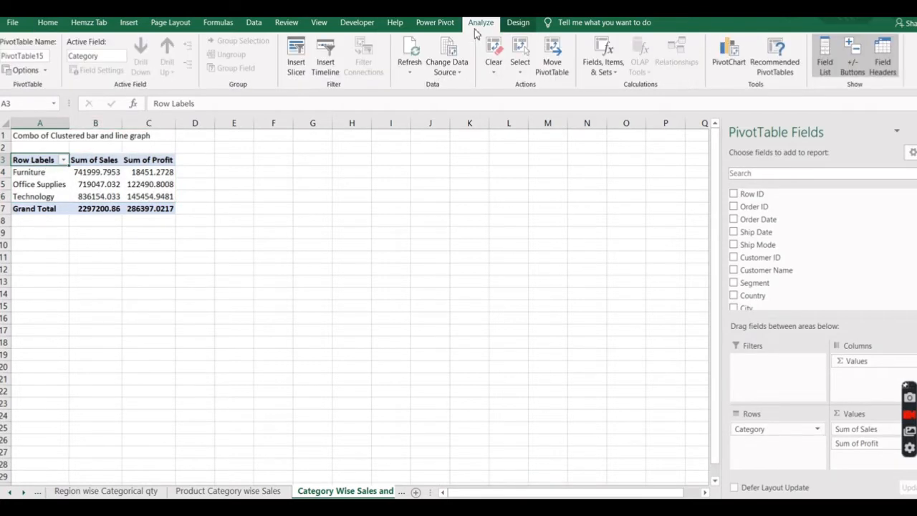
left_click(728, 57)
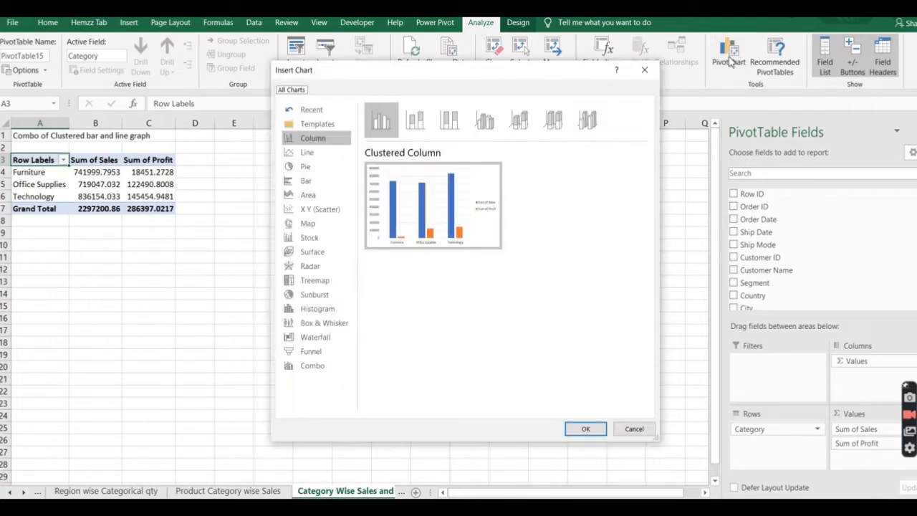
left_click(318, 368)
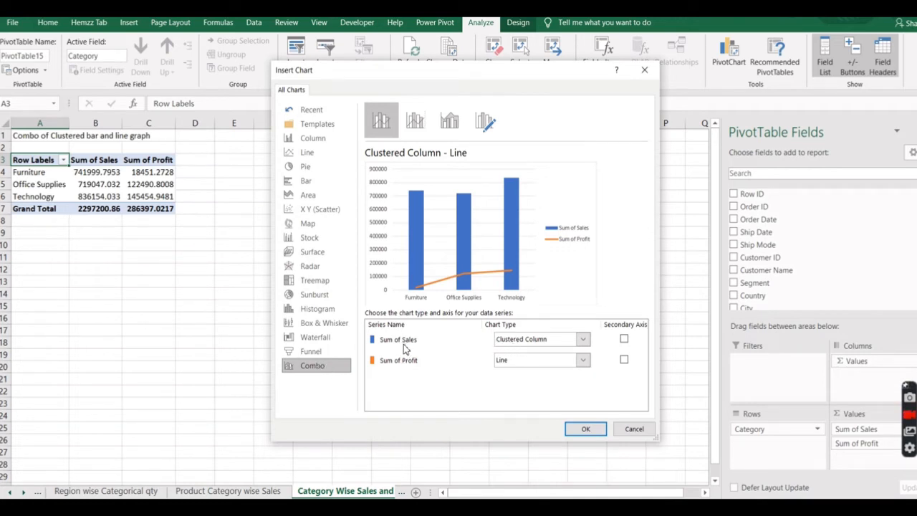
left_click(583, 341)
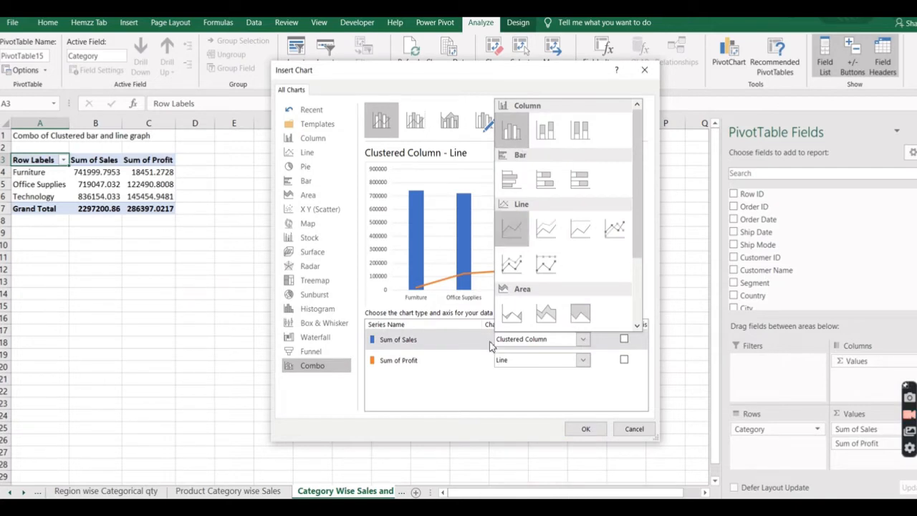
left_click(452, 384)
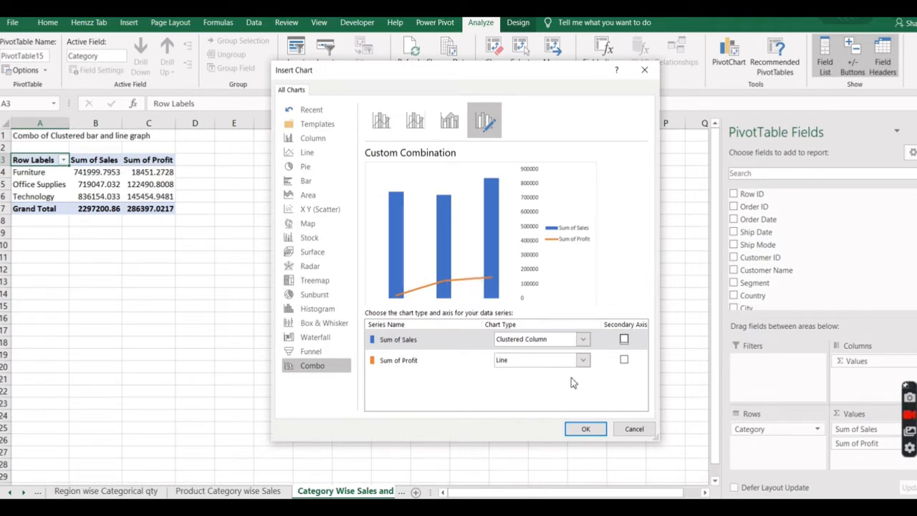
left_click(586, 429)
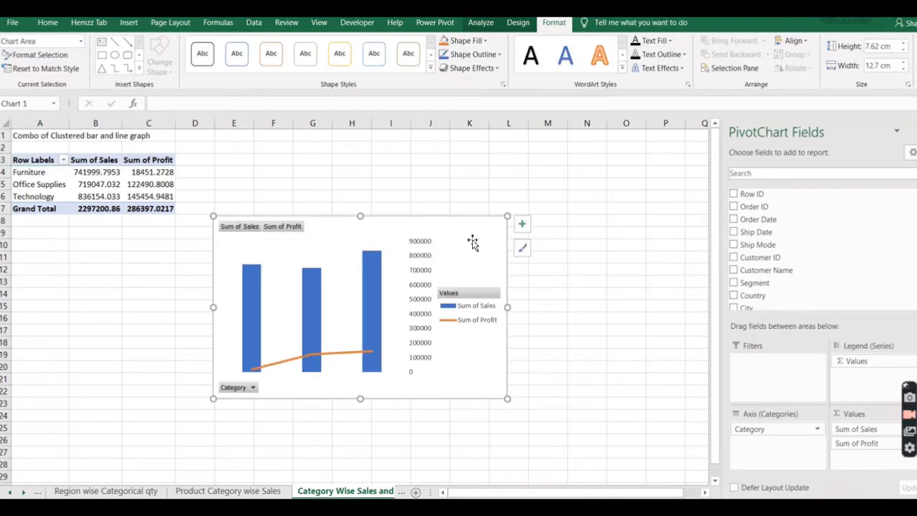
left_click_drag(485, 229, 510, 200)
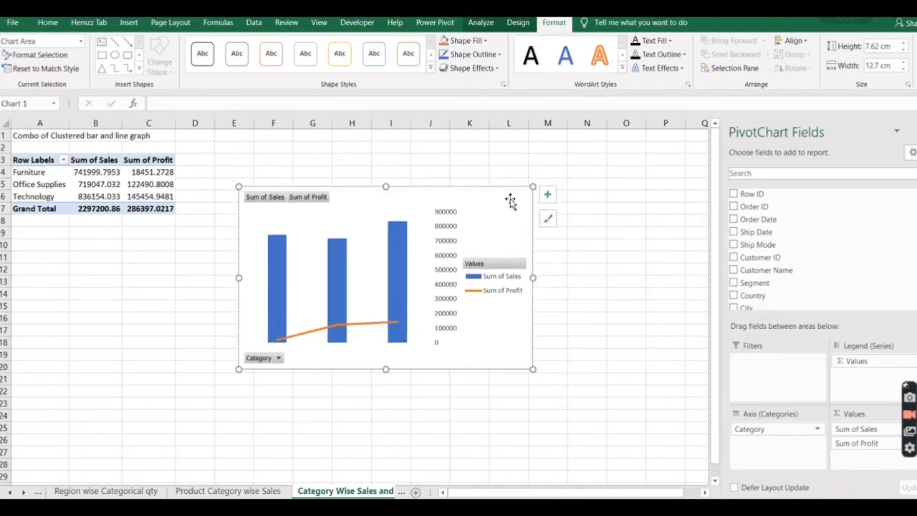
Insert a Pie PivotChart from the regional profit PivotTable on the Region Wise Profit sheet.
left_click(22, 492)
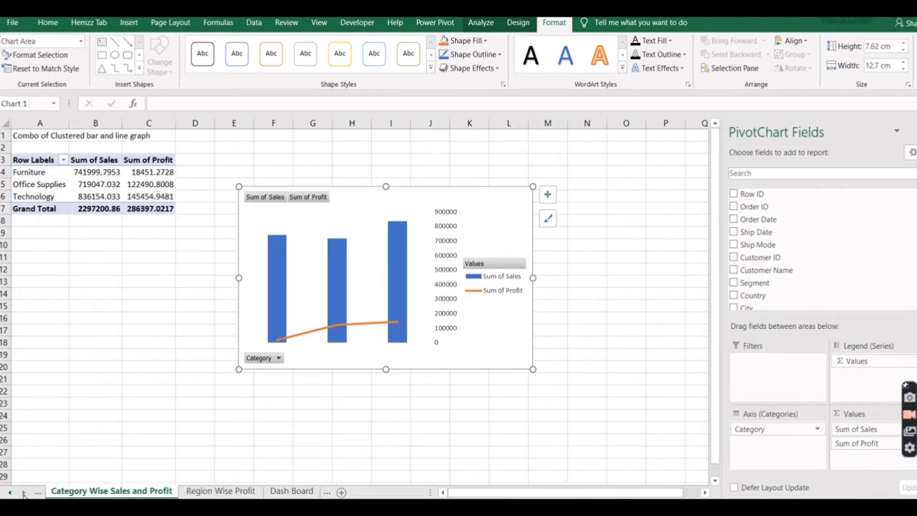
left_click(221, 493)
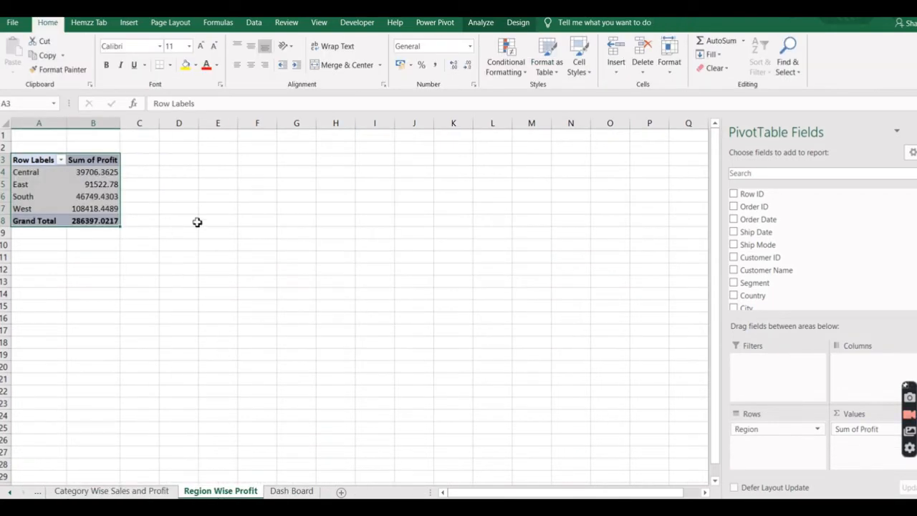
left_click(483, 23)
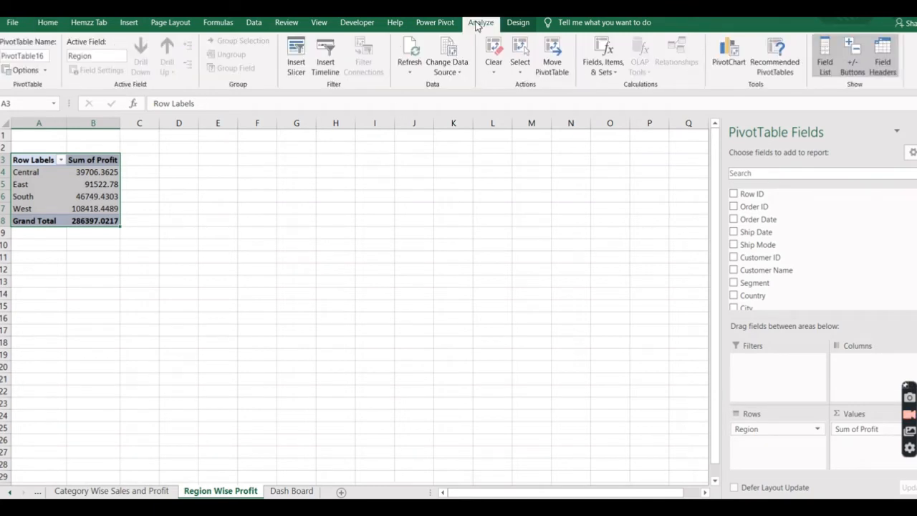
left_click(722, 63)
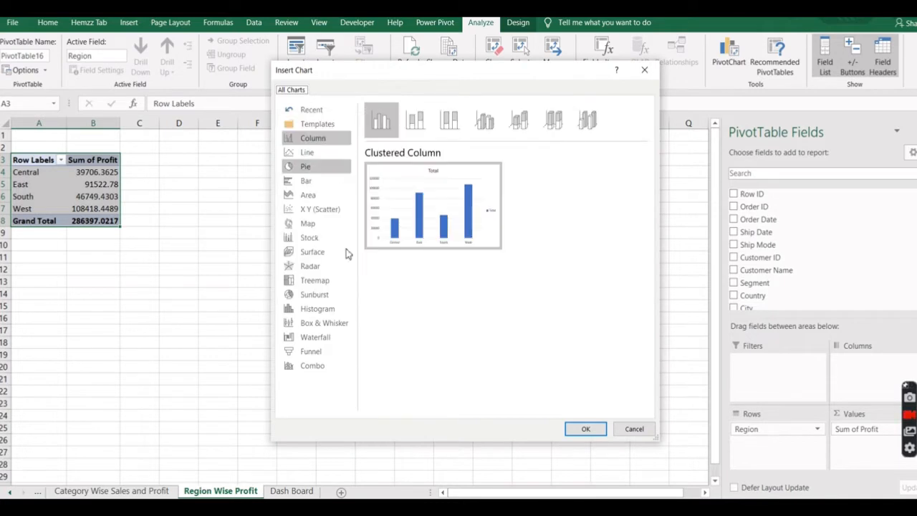
left_click(313, 169)
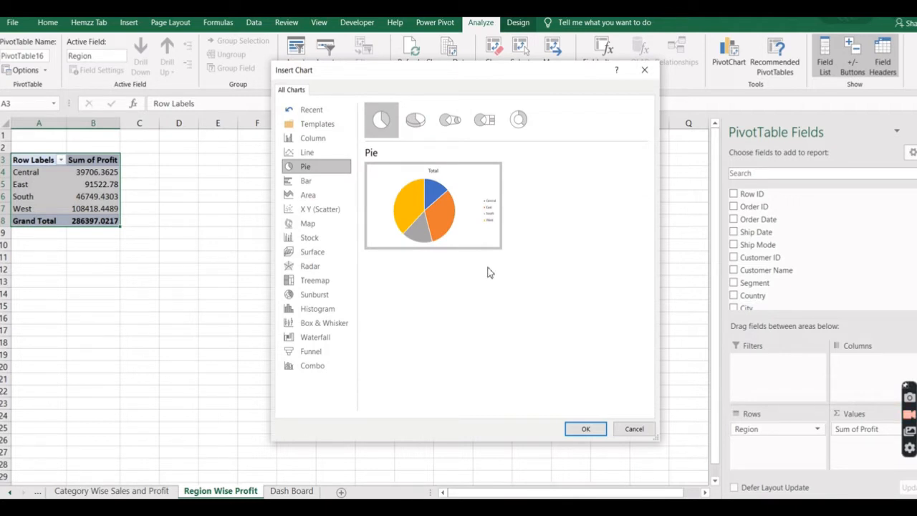
left_click(586, 430)
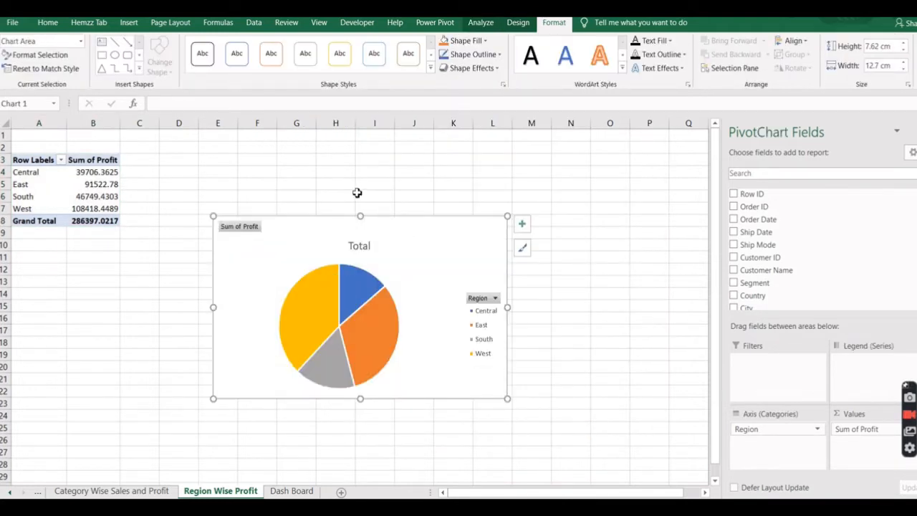
Move the regional profit pie chart to about cells D6 to K20 and add data labels to it.
left_click_drag(449, 228, 408, 202)
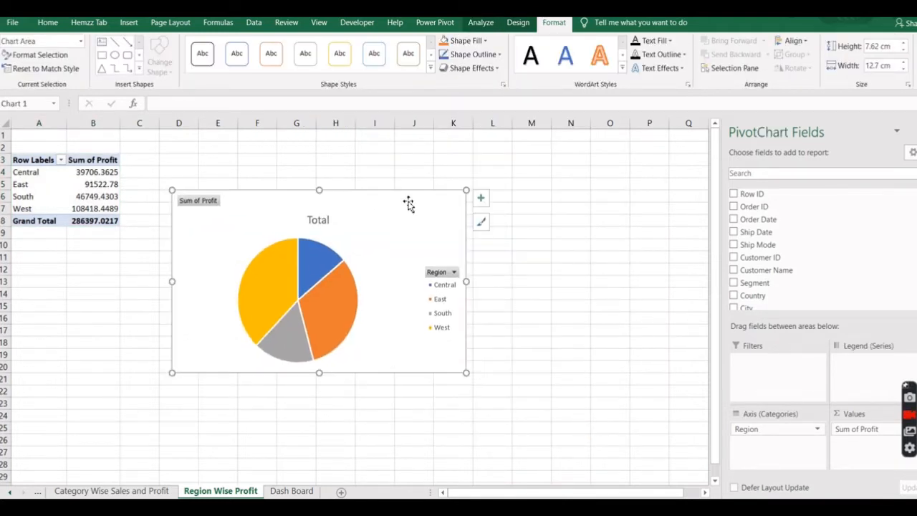
left_click(481, 202)
left_click(508, 227)
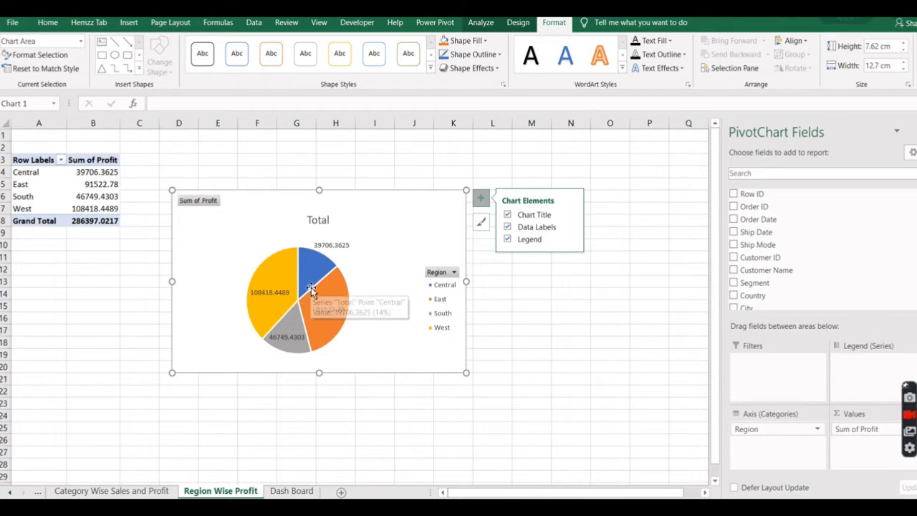
Turn off the gridlines on the Dash Board sheet.
left_click(291, 491)
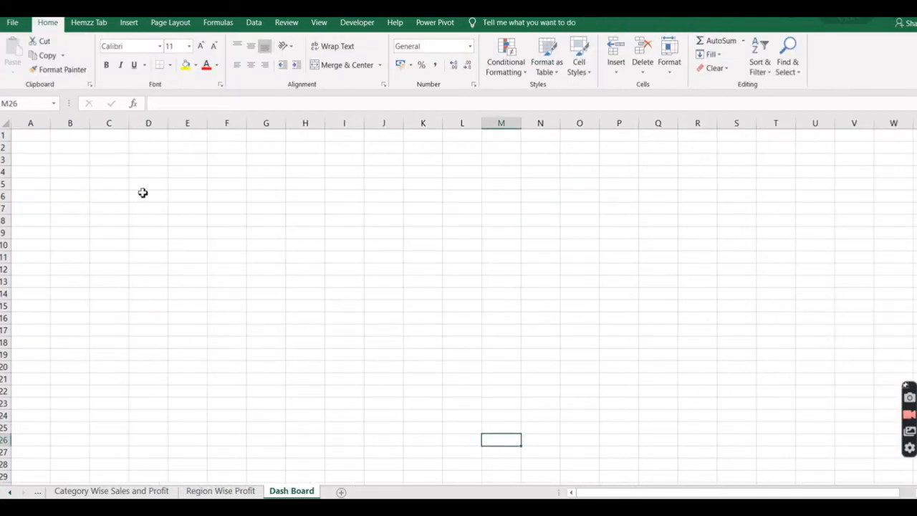
left_click(8, 125)
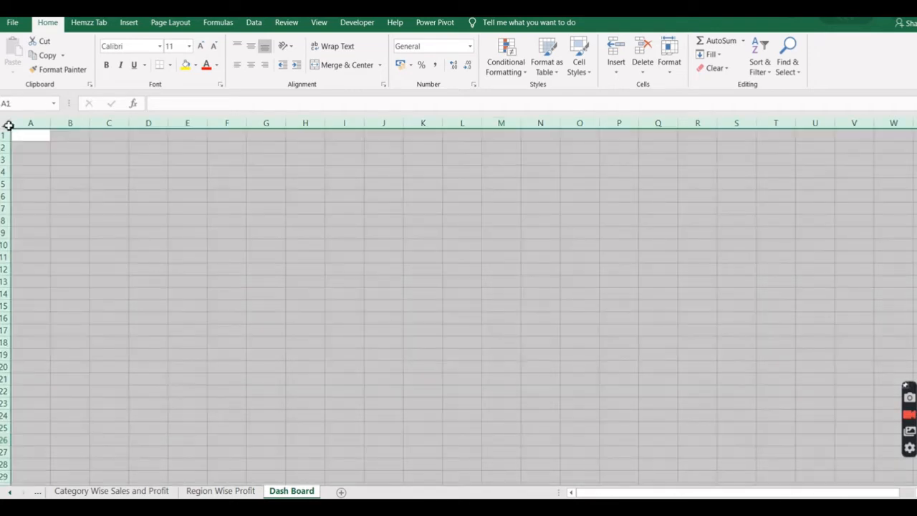
left_click(287, 22)
left_click(318, 24)
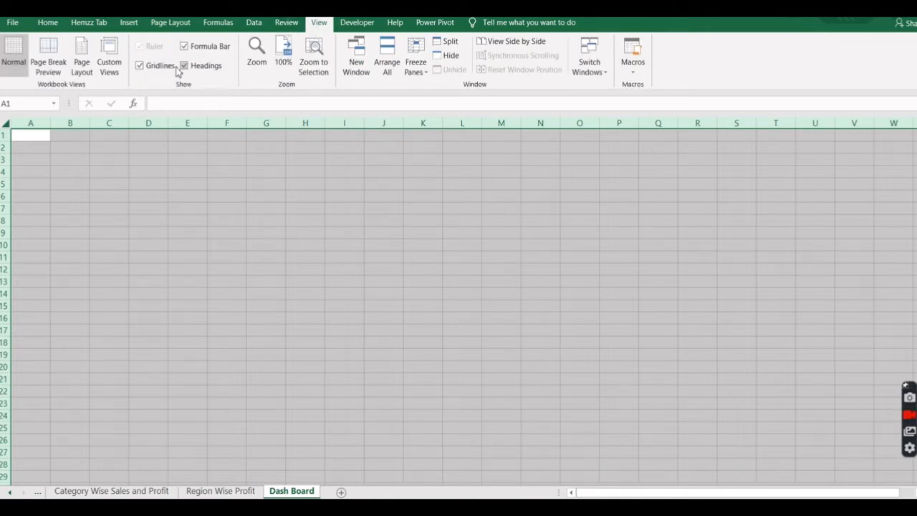
left_click(141, 66)
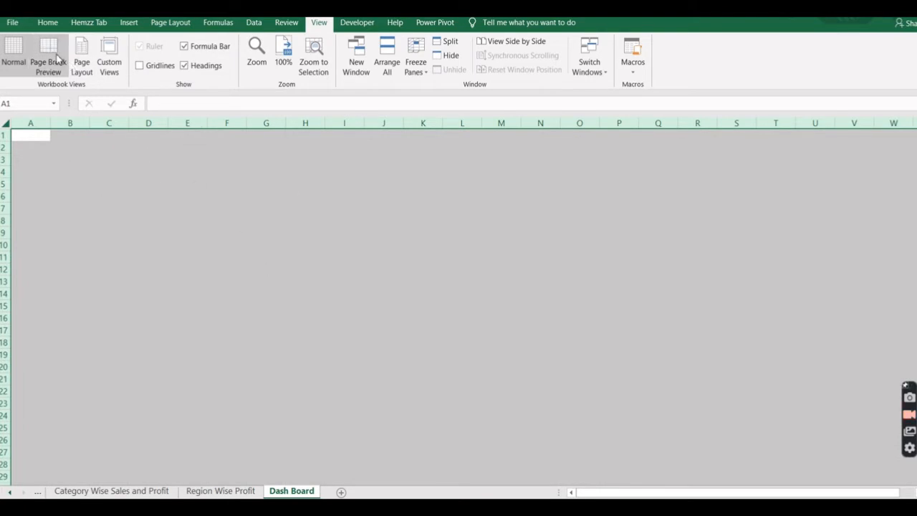
left_click(170, 24)
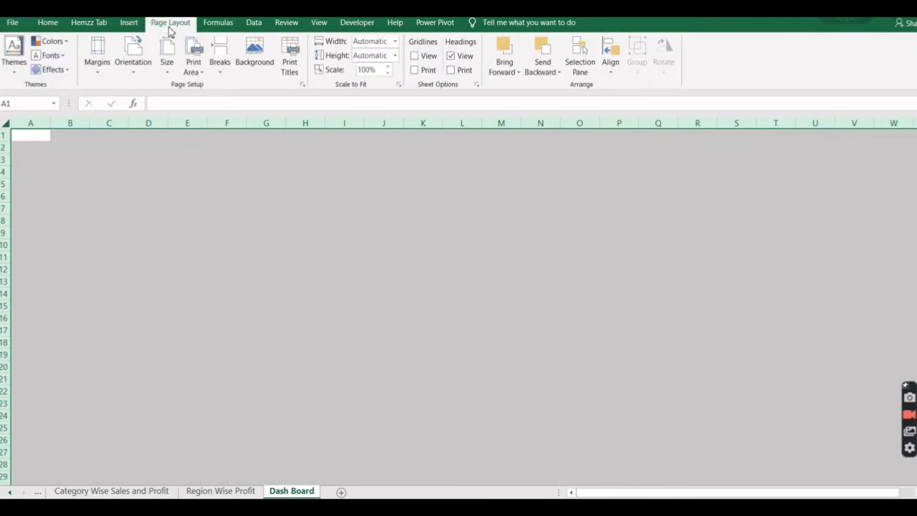
left_click(256, 61)
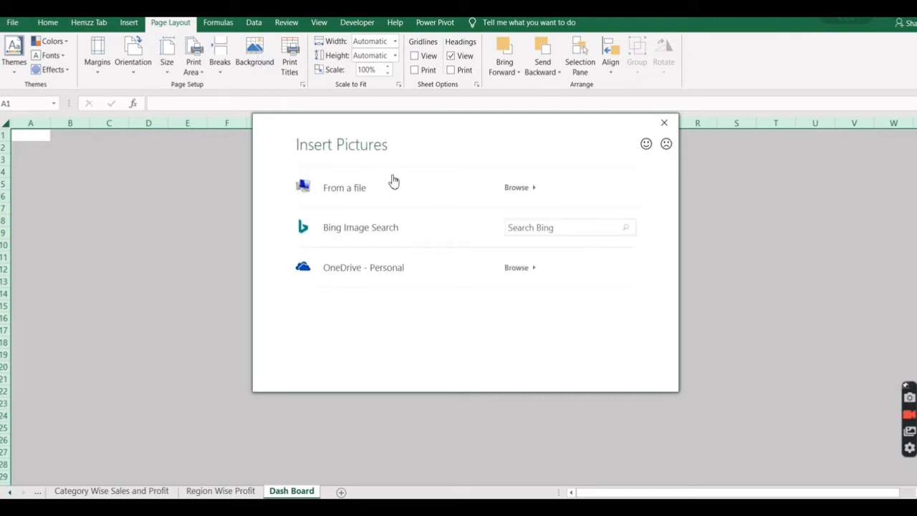
left_click(535, 189)
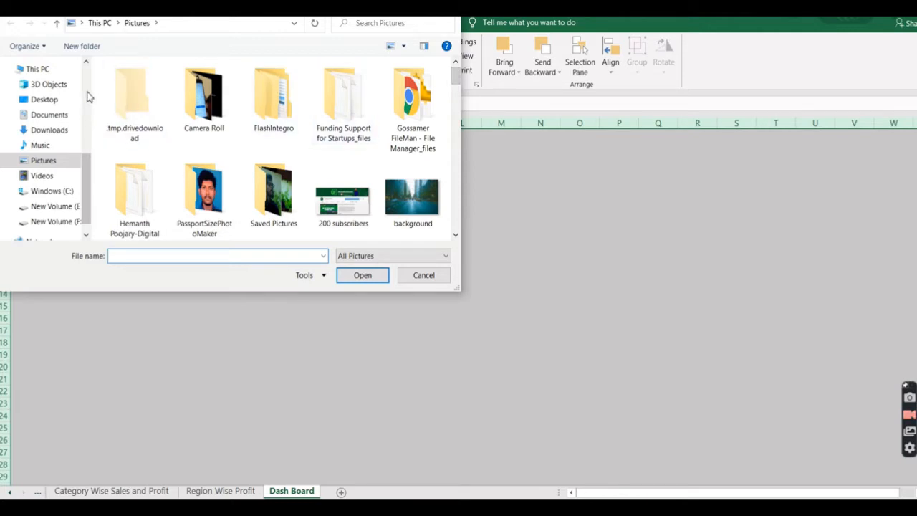
scroll(89, 97, "up", 3)
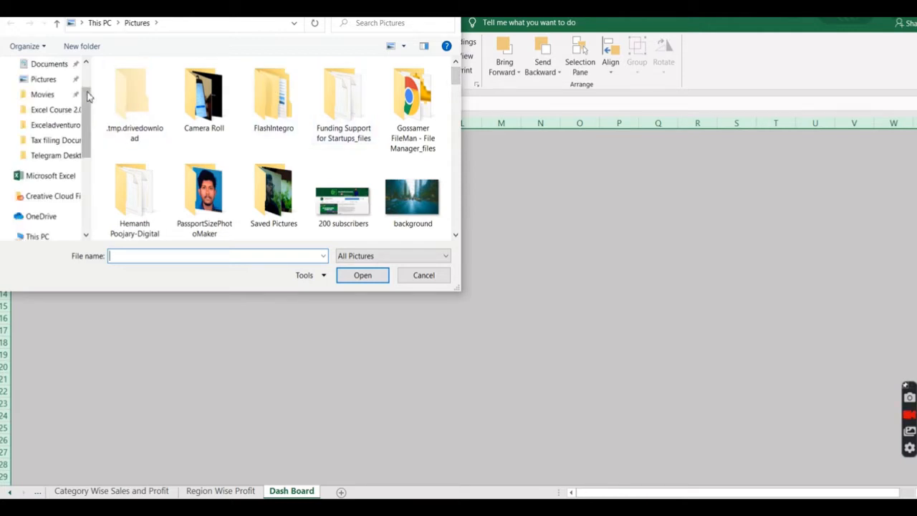
left_click(59, 127)
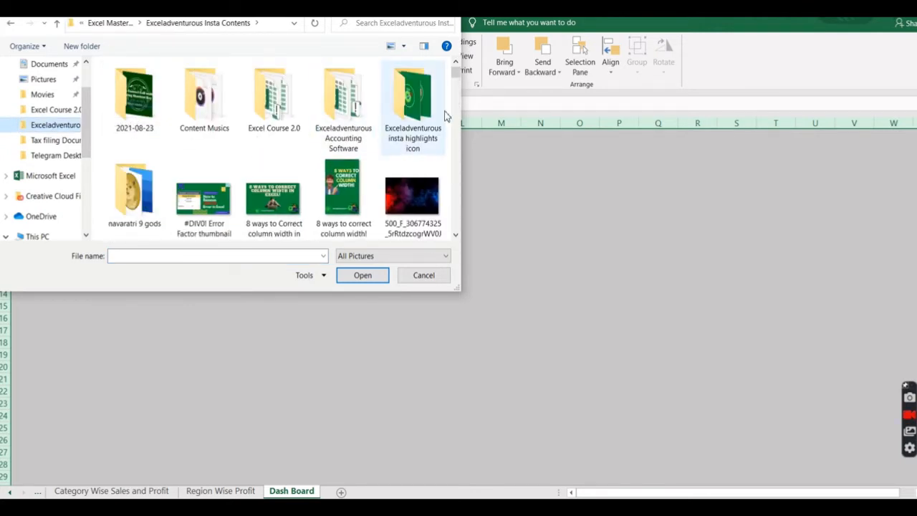
left_click_drag(458, 78, 458, 130)
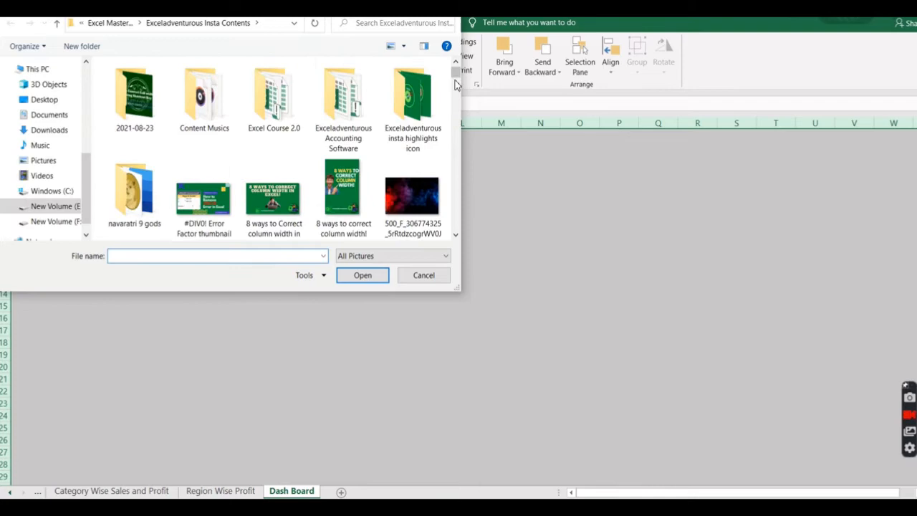
left_click_drag(457, 85, 456, 158)
left_click(286, 146)
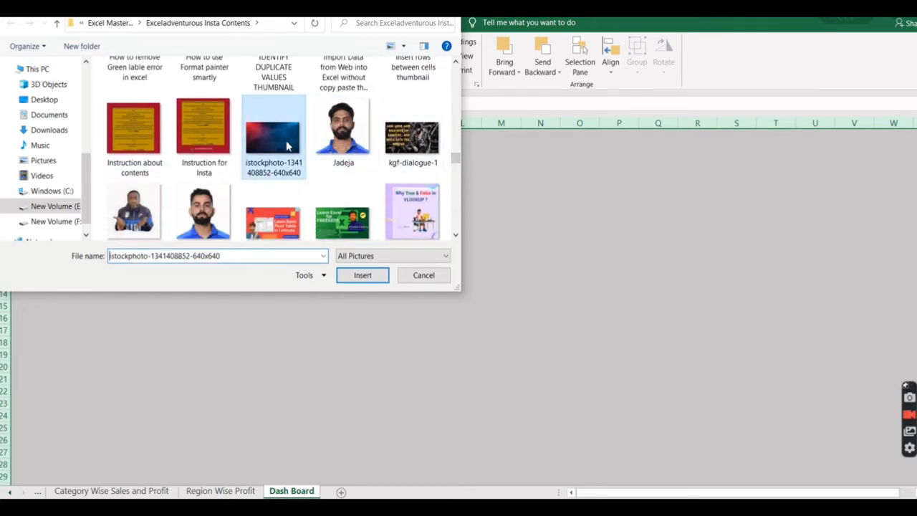
left_click(363, 275)
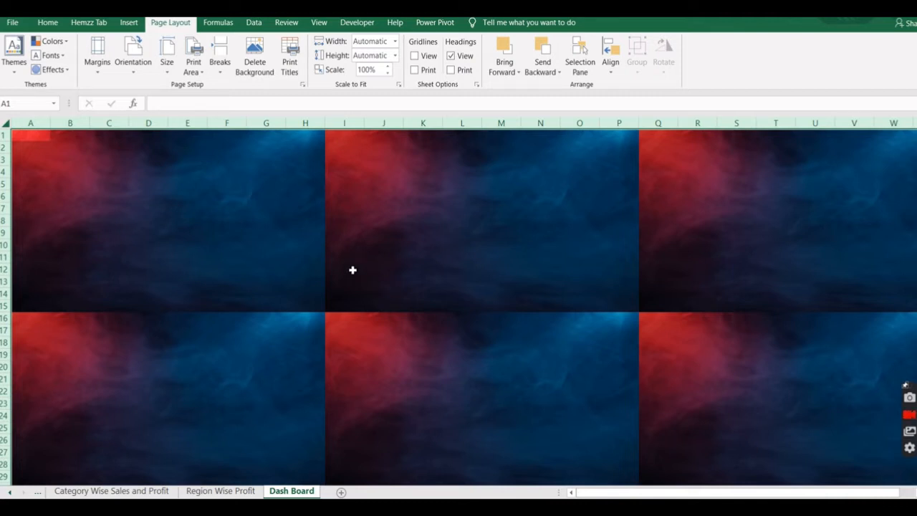
Fill all cells of the Dash Board sheet with the custom dark purple color RGB 50, 20, 60.
left_click(128, 22)
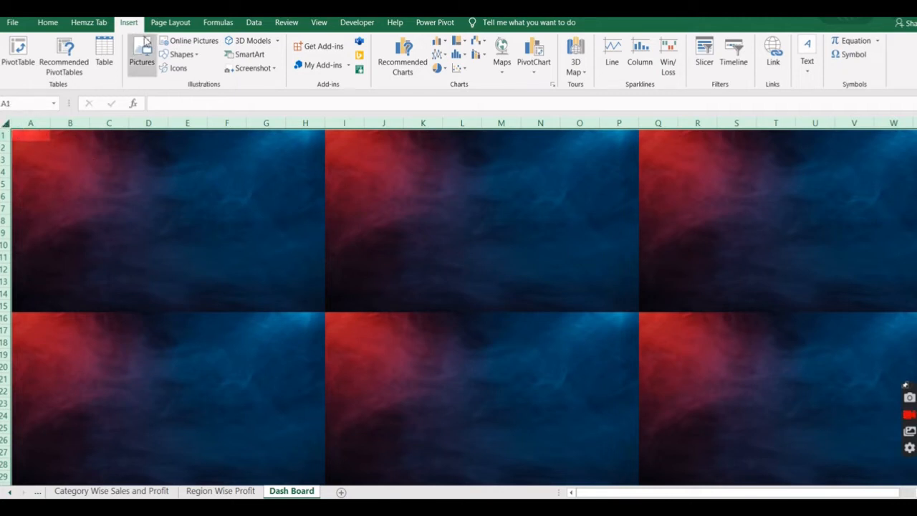
left_click(48, 22)
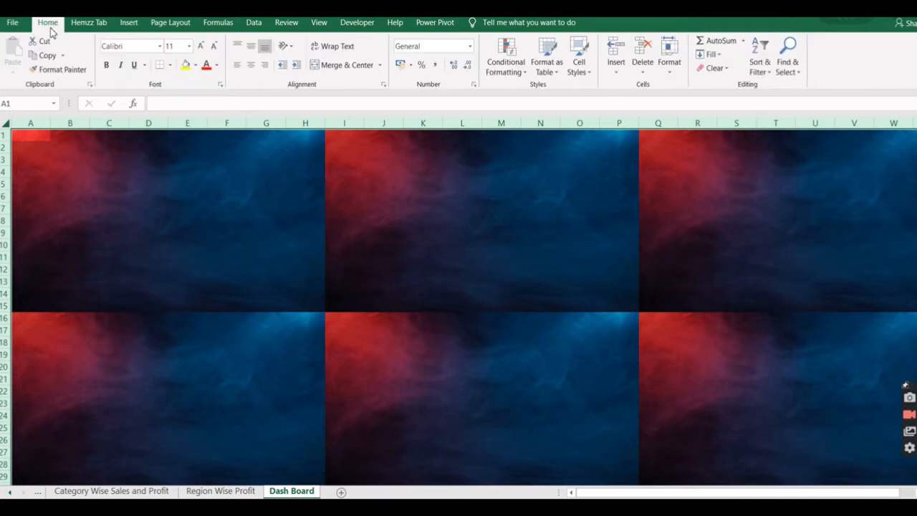
left_click(195, 66)
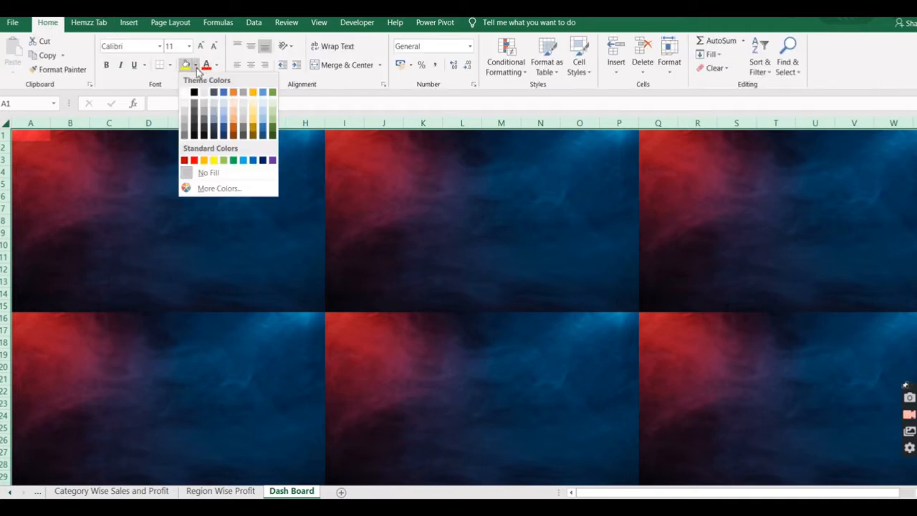
left_click(219, 189)
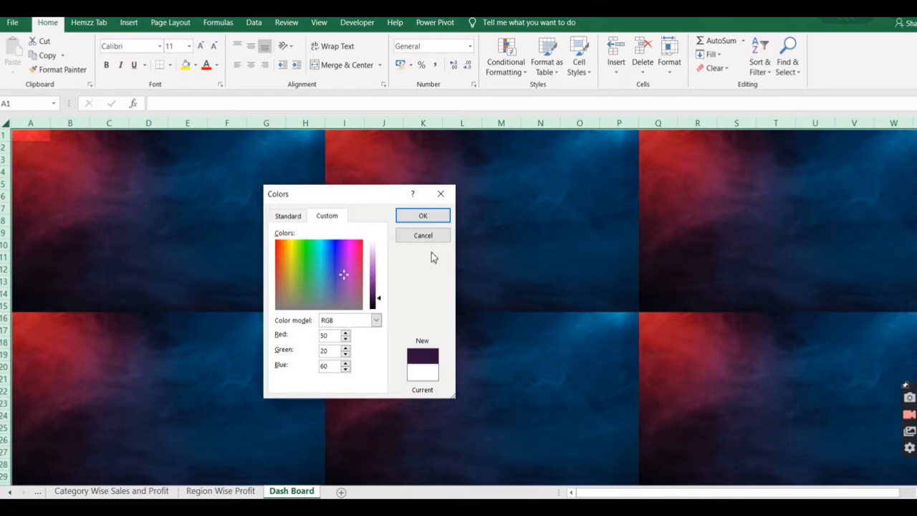
left_click(423, 215)
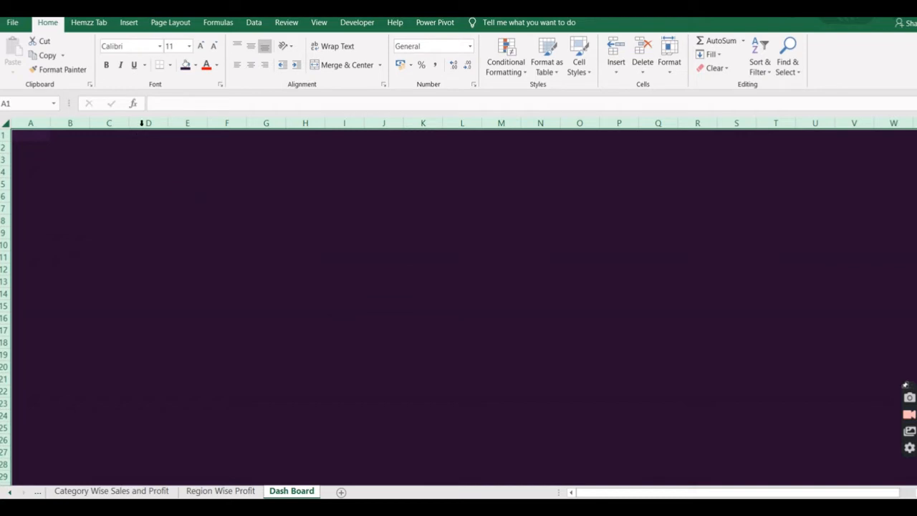
Look through the names of the report sheets from Data to Dash Board.
left_click(129, 24)
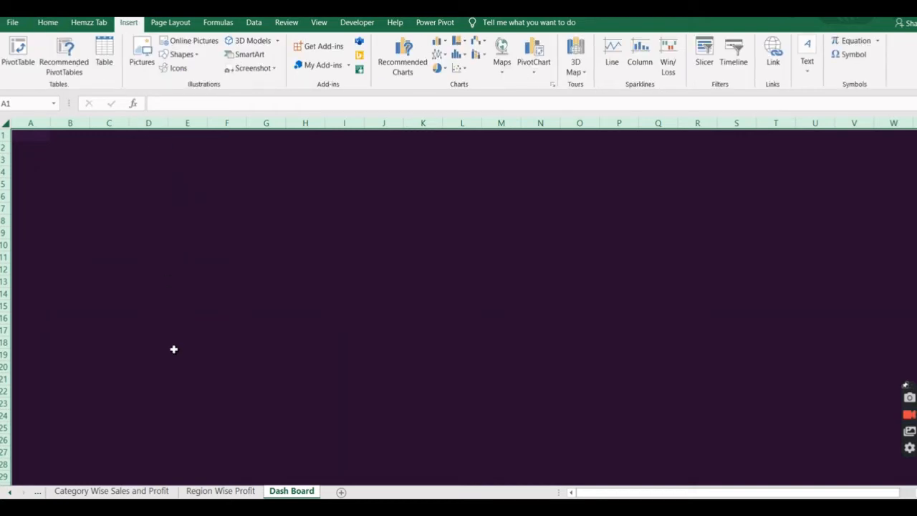
left_click(11, 494)
left_click(11, 494)
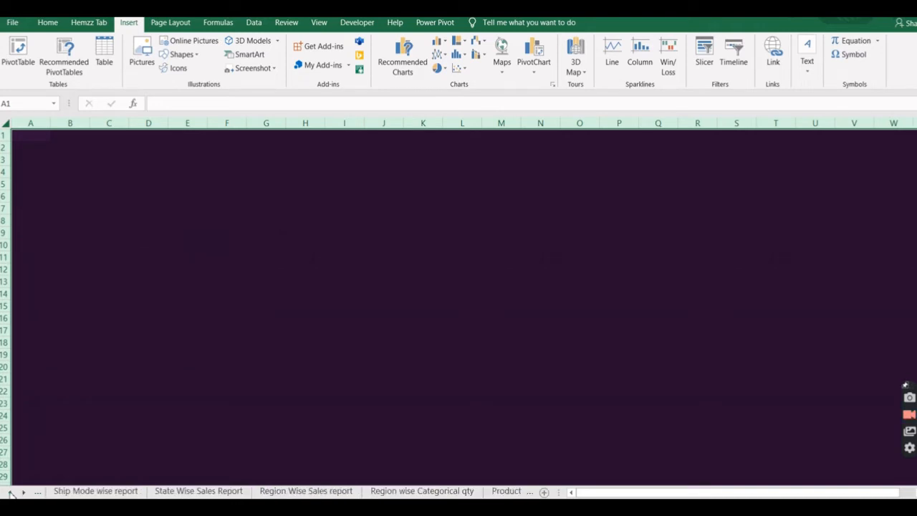
left_click(111, 491)
left_click(218, 491)
left_click(324, 491)
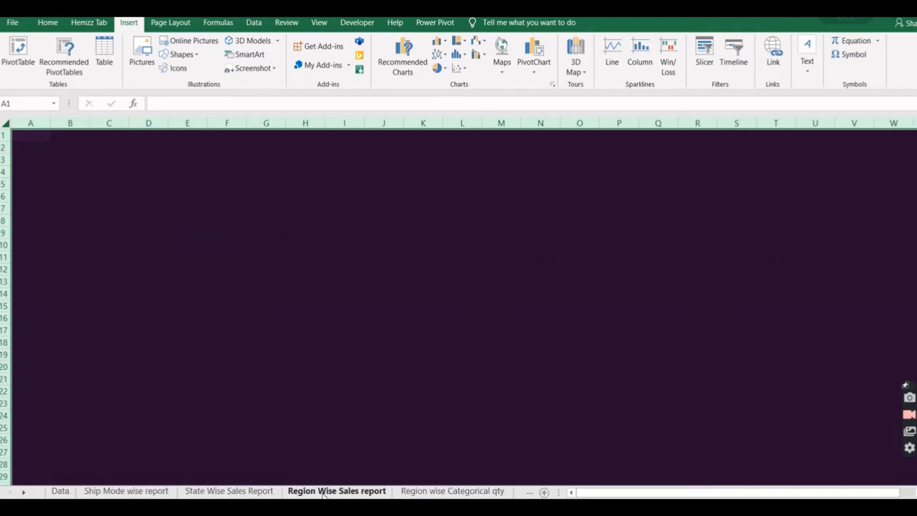
left_click(452, 491)
left_click(230, 491)
left_click(43, 493)
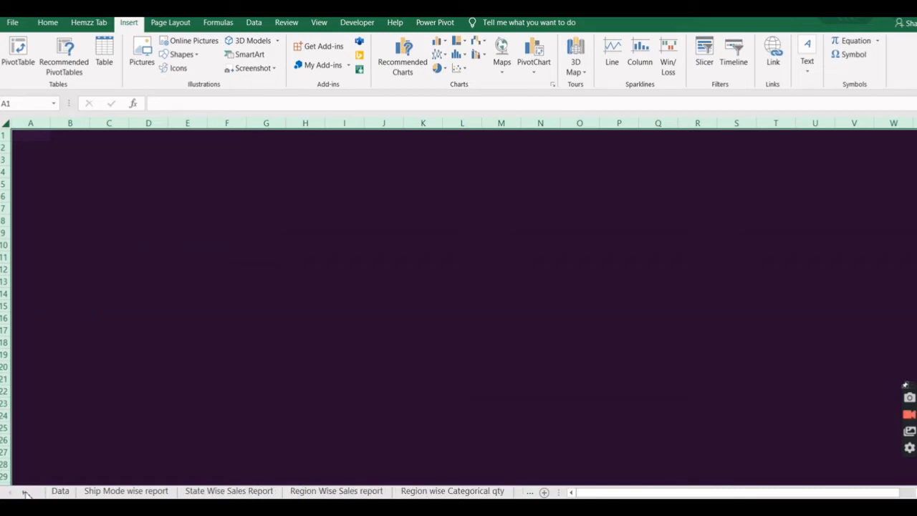
left_click(26, 493)
left_click(26, 493)
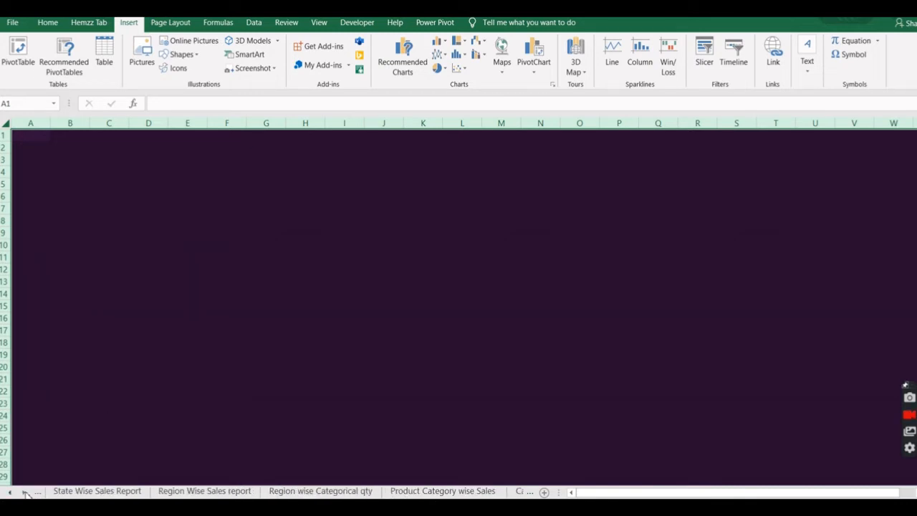
left_click(26, 493)
left_click(26, 492)
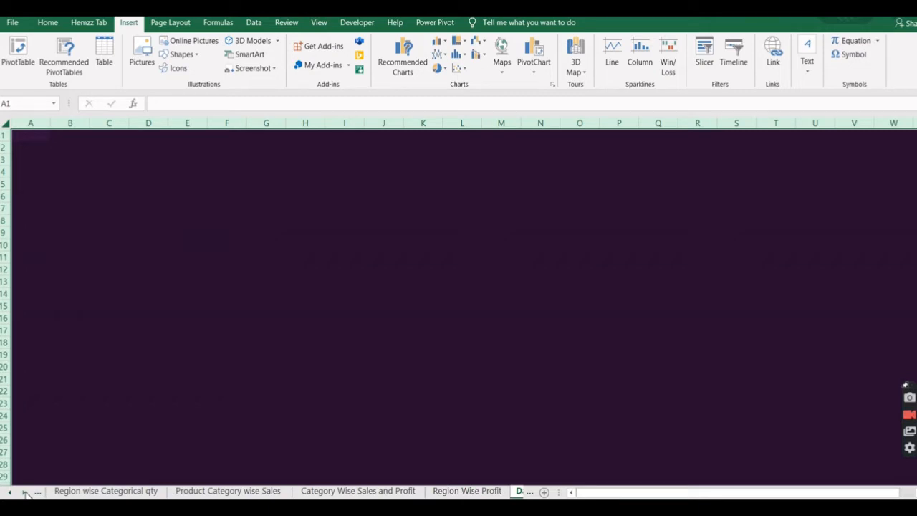
left_click(26, 493)
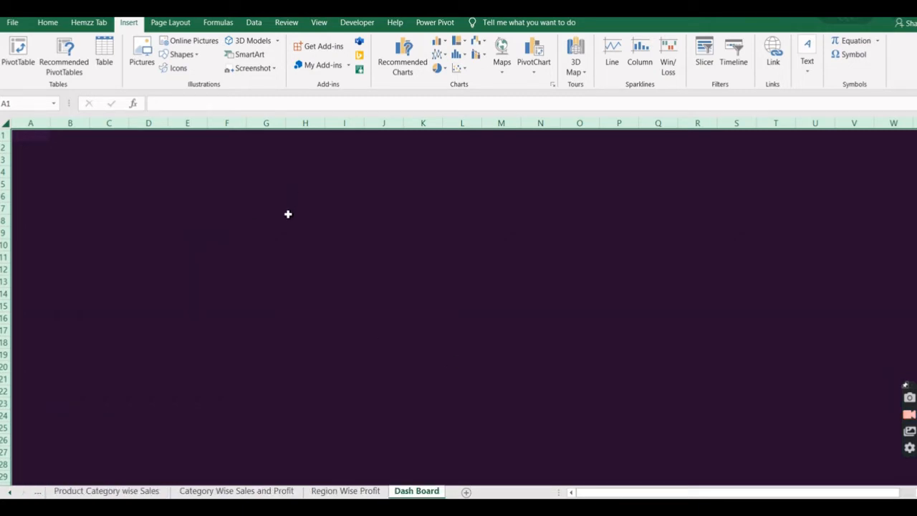
Draw a rounded rectangle about 25.59 cm wide and 10.35 cm high over cells B3 to Q23 on the Dash Board sheet.
left_click(183, 55)
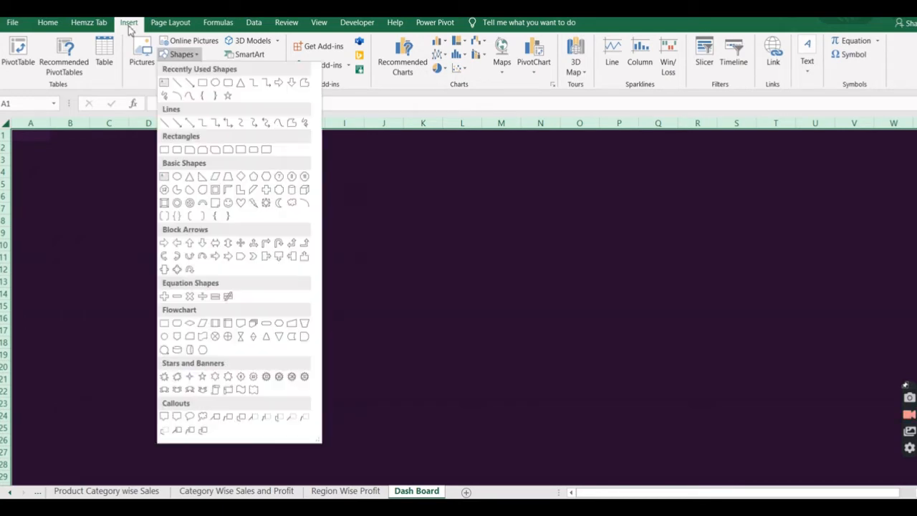
left_click(229, 83)
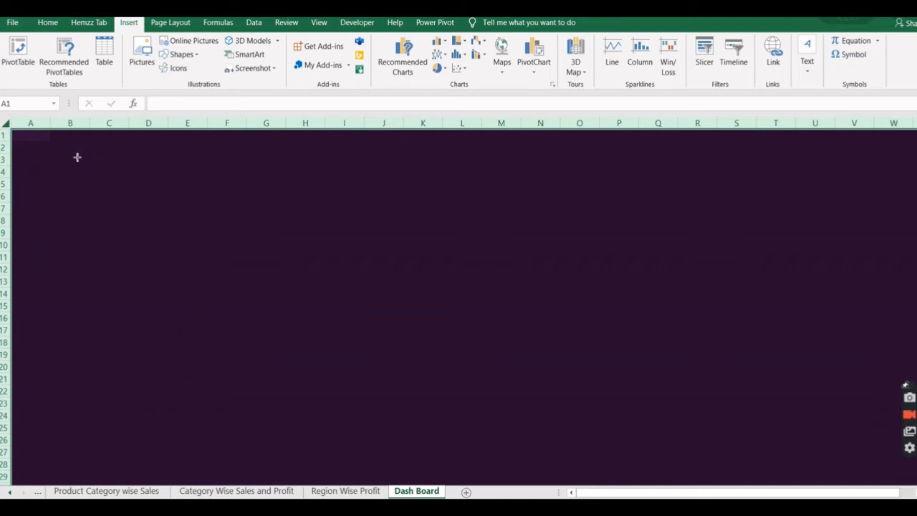
left_click_drag(70, 158, 662, 406)
left_click(129, 22)
left_click(181, 54)
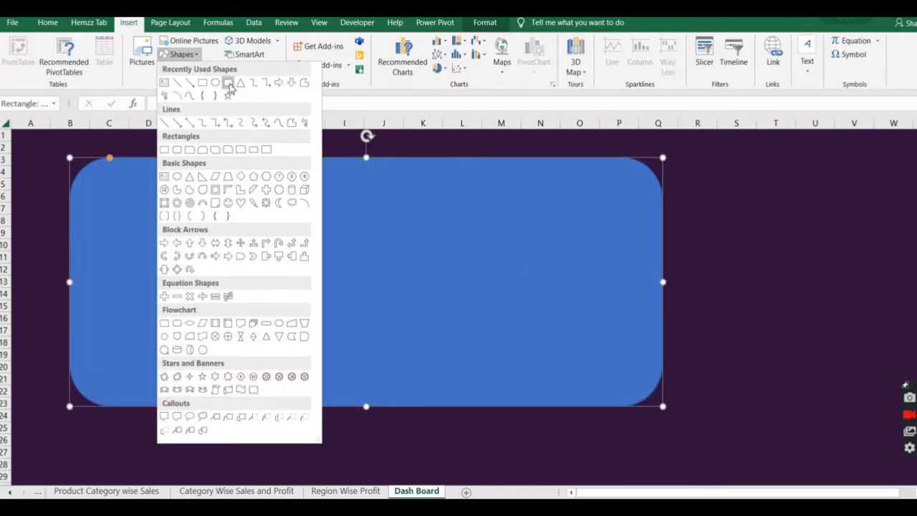
left_click(231, 84)
left_click(410, 182)
key("ctrl+z")
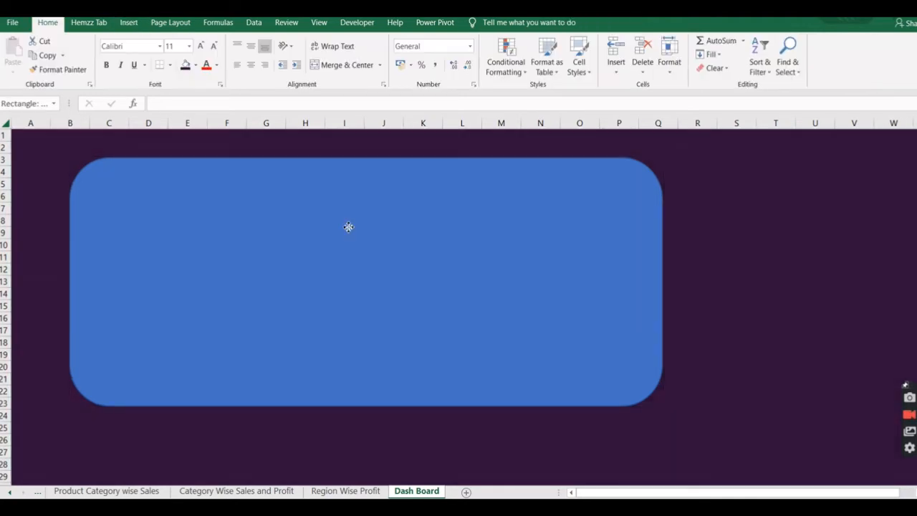
Apply the center gradient from the Dark Variations to the rounded rectangle.
left_click(348, 227)
left_click(457, 42)
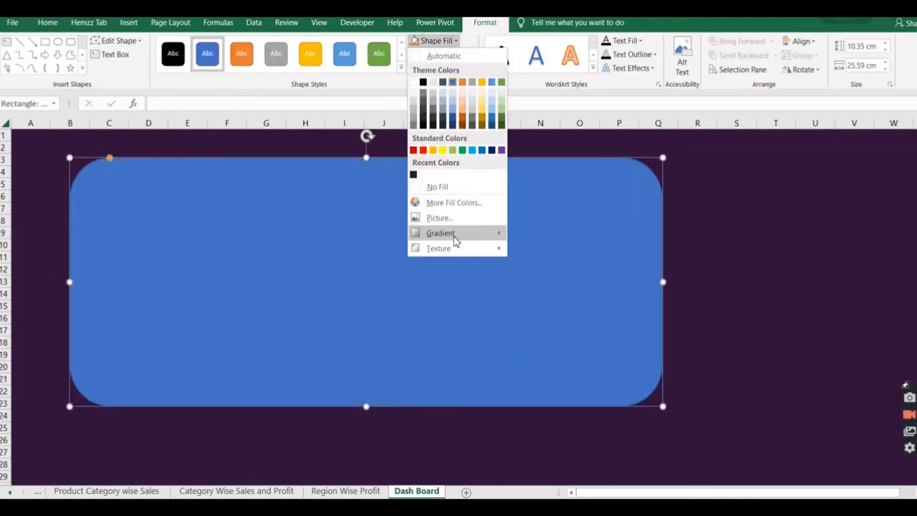
mouse_move(454, 233)
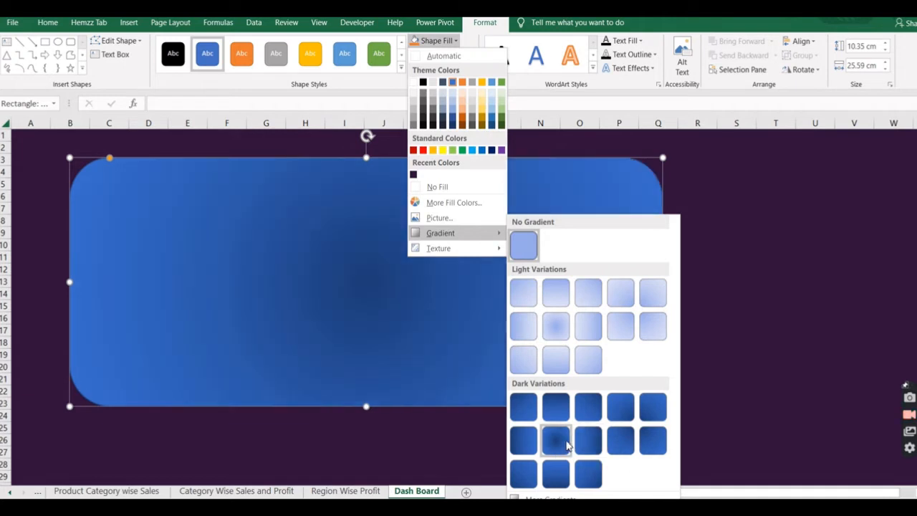
left_click(563, 439)
Fill the rounded rectangle with the custom solid purple RGB 127, 27, 129.
left_click(457, 42)
left_click(440, 202)
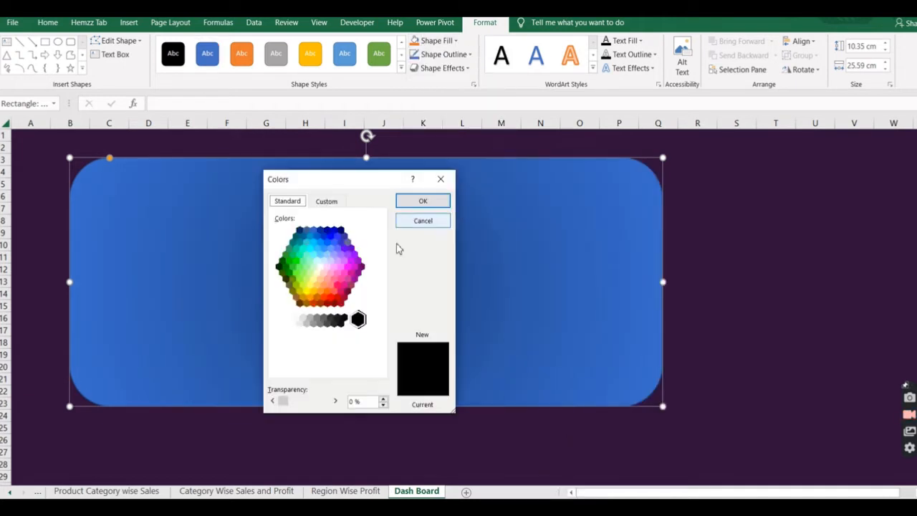
left_click(357, 273)
left_click(327, 202)
left_click_drag(360, 263, 361, 233)
left_click(374, 269)
left_click(349, 255)
left_click(343, 270)
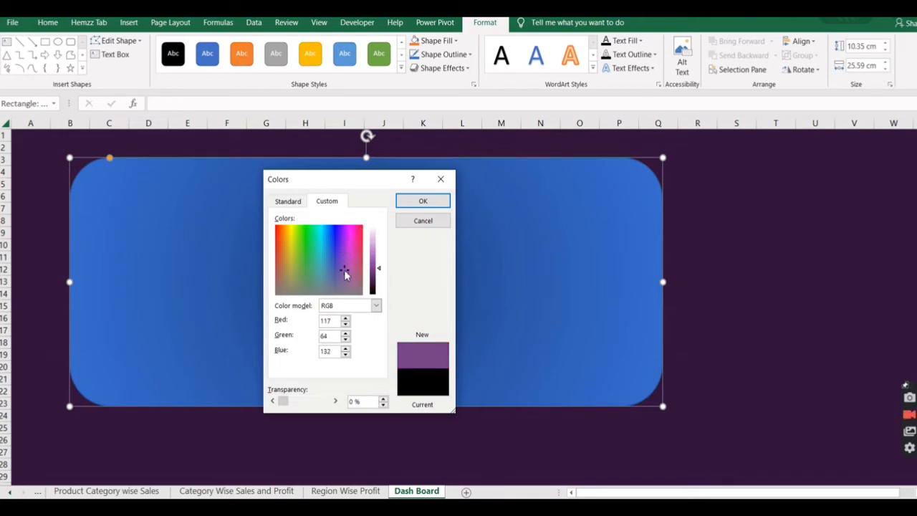
left_click_drag(373, 284, 372, 269)
left_click(373, 280)
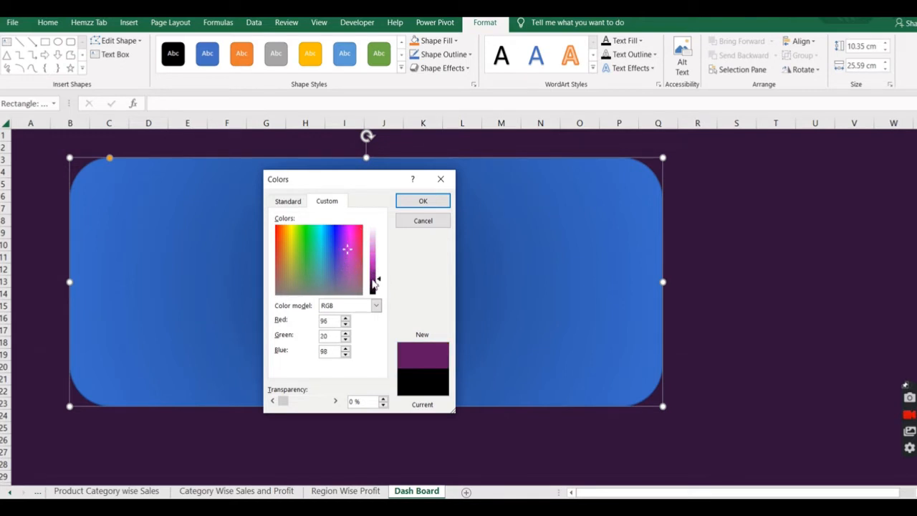
left_click(373, 275)
left_click(430, 204)
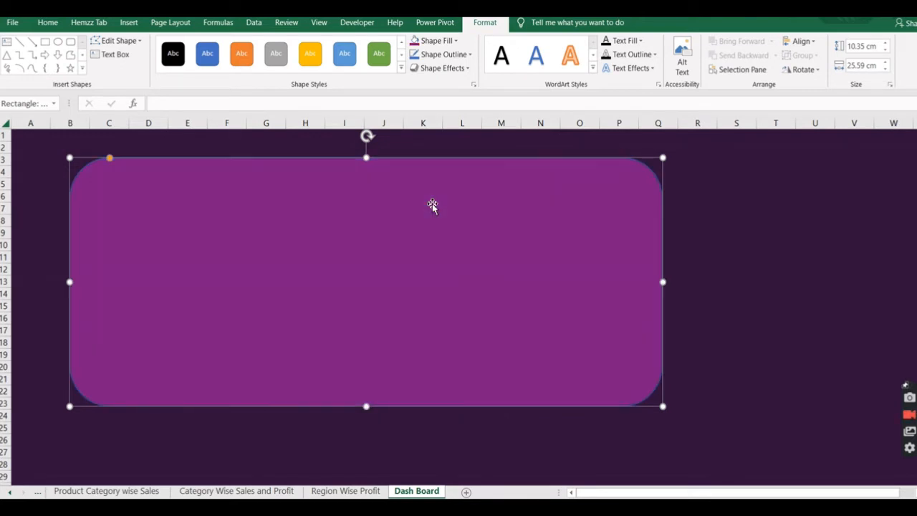
Apply the Preset 7 shape effect to the rounded rectangle.
left_click(467, 68)
mouse_move(448, 91)
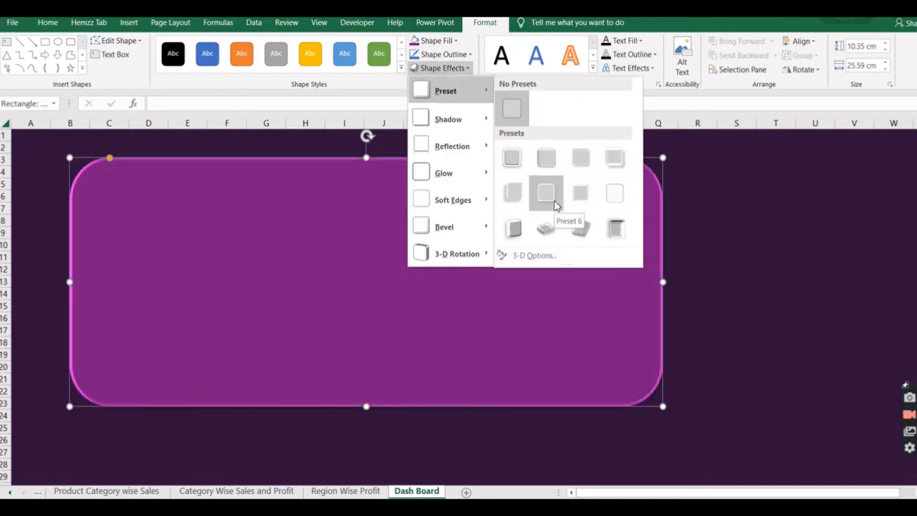
left_click(582, 203)
Make the rounded rectangle's purple fill partly transparent.
left_click(457, 42)
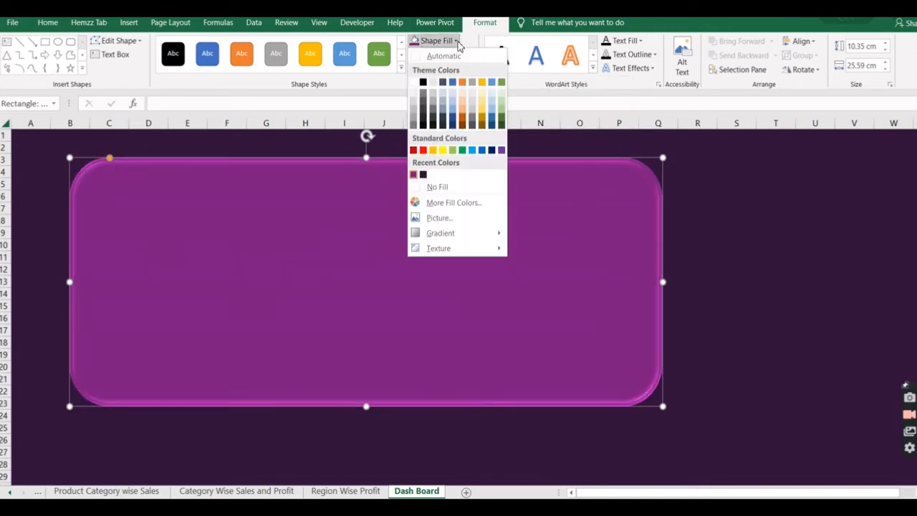
left_click(577, 262)
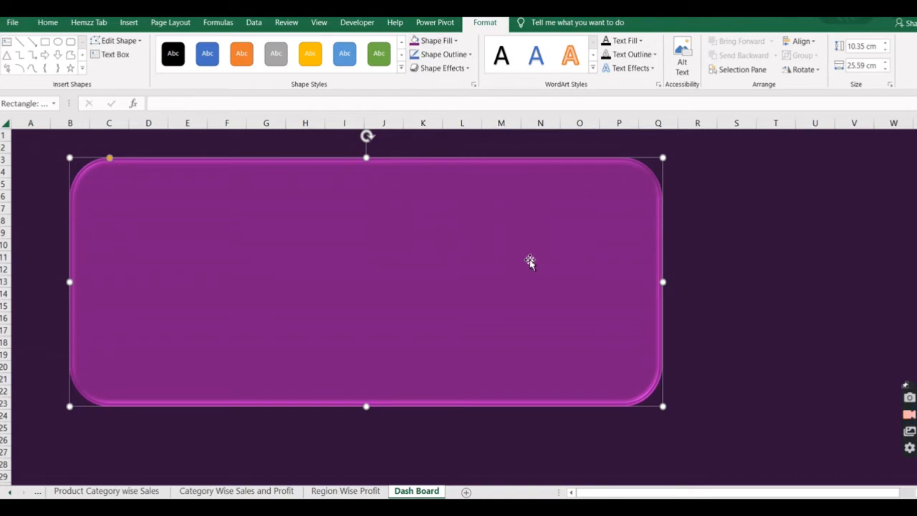
left_click(455, 42)
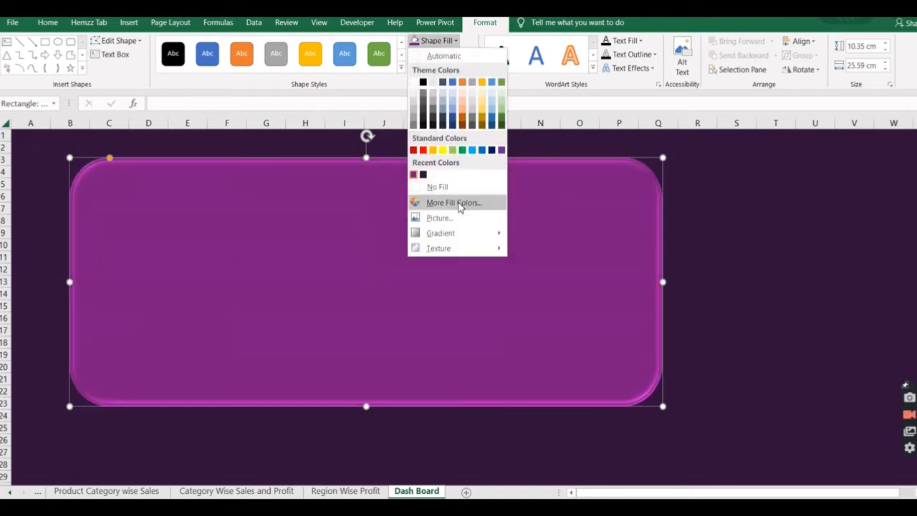
left_click(456, 204)
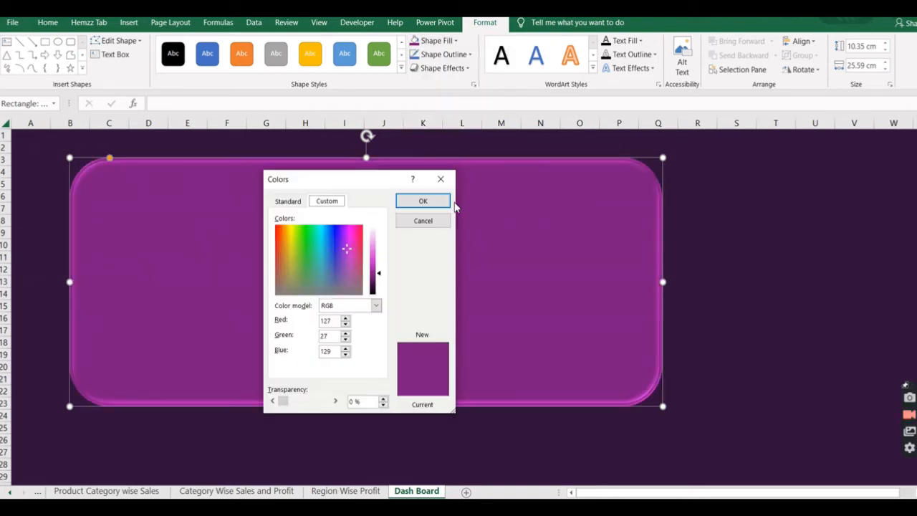
left_click(335, 404)
left_click(335, 403)
left_click(423, 200)
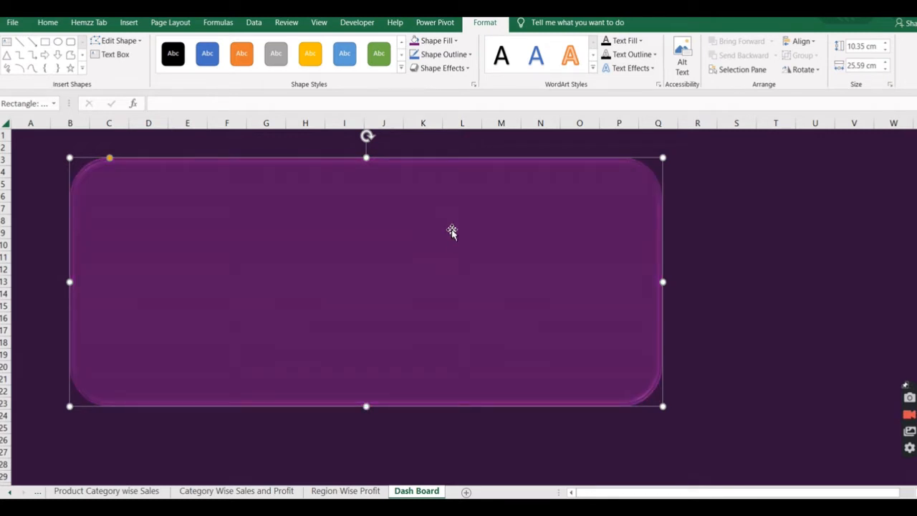
Duplicate the rounded panel below the original, aligned with its left edge, and resize the copy to about 8.49 by 8.78 cm.
key("ctrl+d")
left_click_drag(504, 262, 496, 374)
left_click_drag(662, 285, 254, 417)
scroll(392, 411, "down", 5)
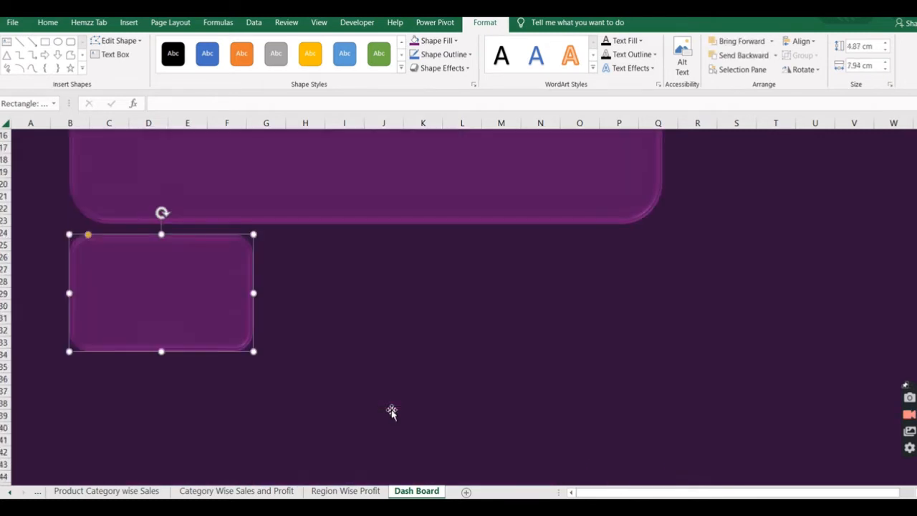
left_click_drag(161, 351, 172, 436)
left_click_drag(254, 336, 275, 336)
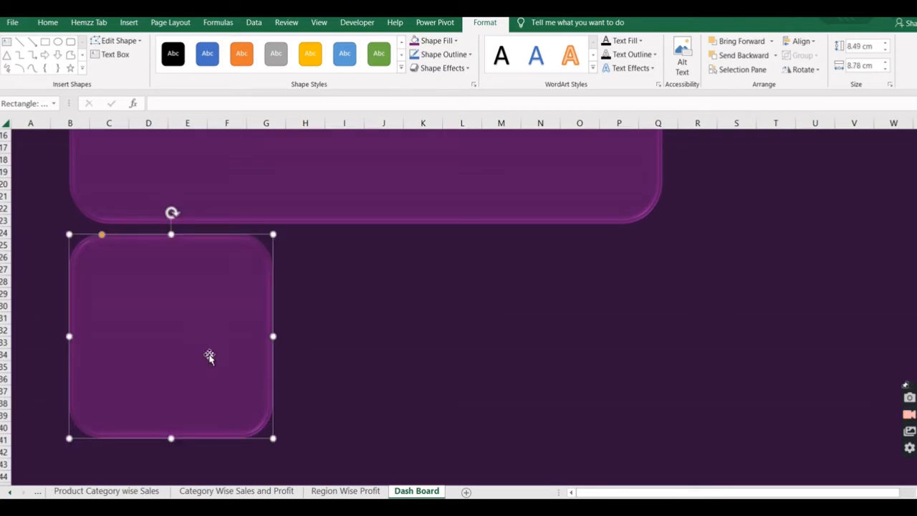
Copy the small panel twice to form a row of three, and widen the large panel above to about 26.71 cm.
left_click_drag(200, 348, 635, 344)
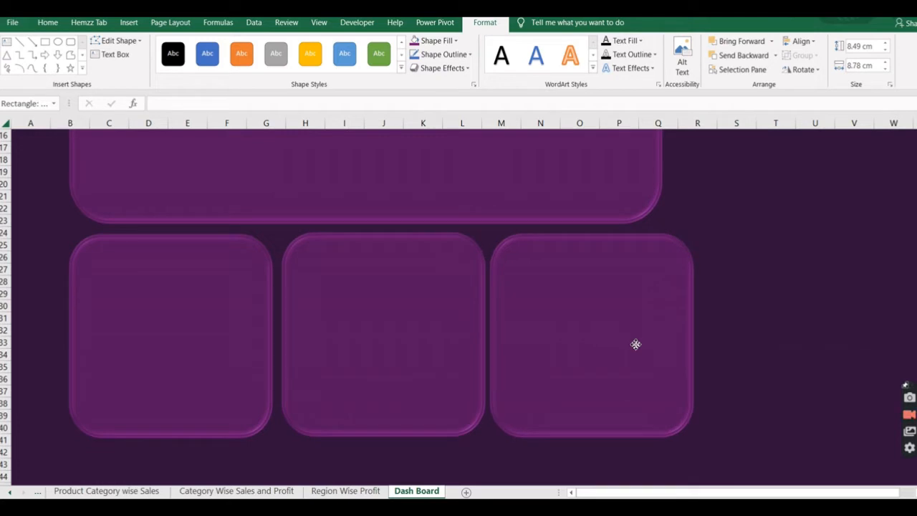
scroll(761, 326, "up", 5)
left_click(605, 309)
left_click_drag(663, 281, 689, 280)
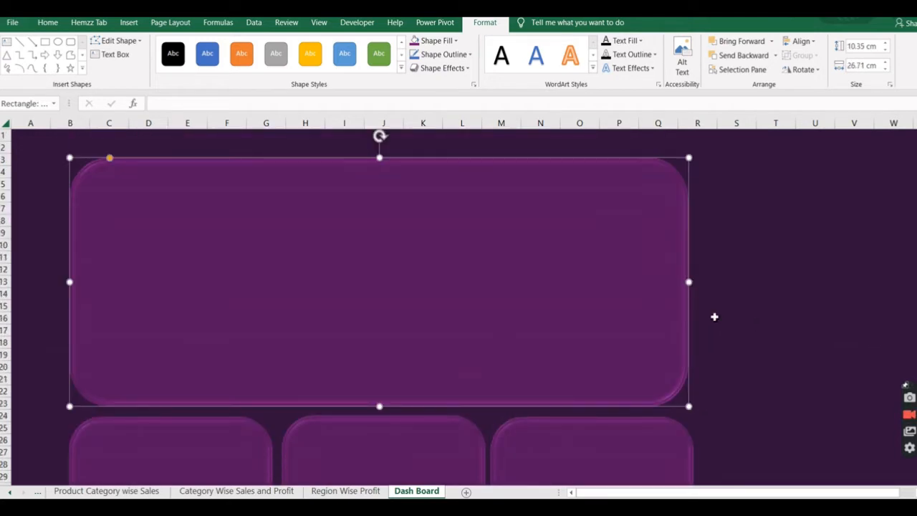
Copy a small panel to the right of the large panel and resize it to about 10.31 by 12.17 cm.
left_click(625, 456)
left_click_drag(625, 457, 824, 198)
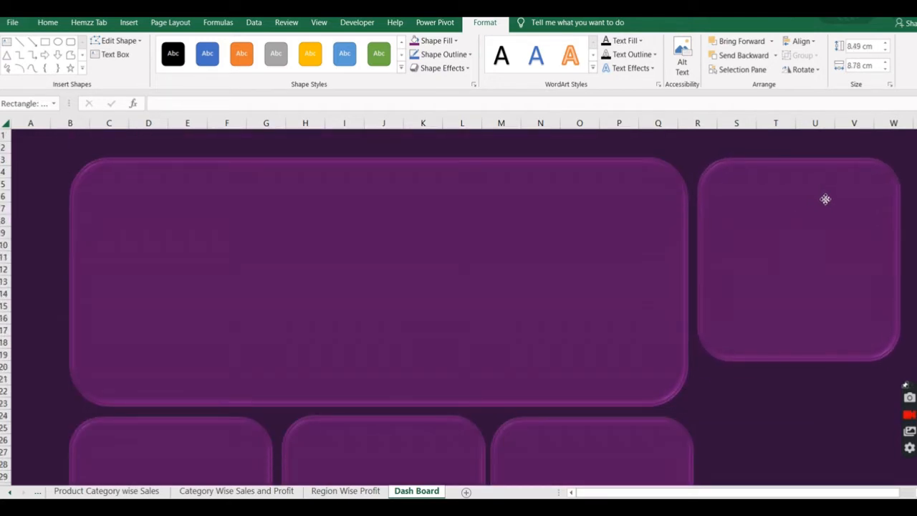
left_click_drag(809, 365, 812, 430)
scroll(788, 323, "right", 3)
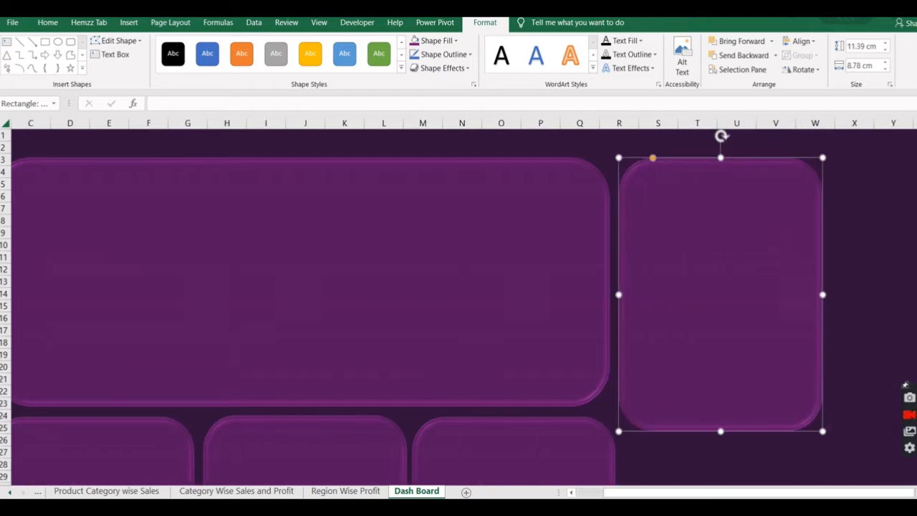
left_click_drag(785, 295, 862, 294)
scroll(721, 329, "down", 4)
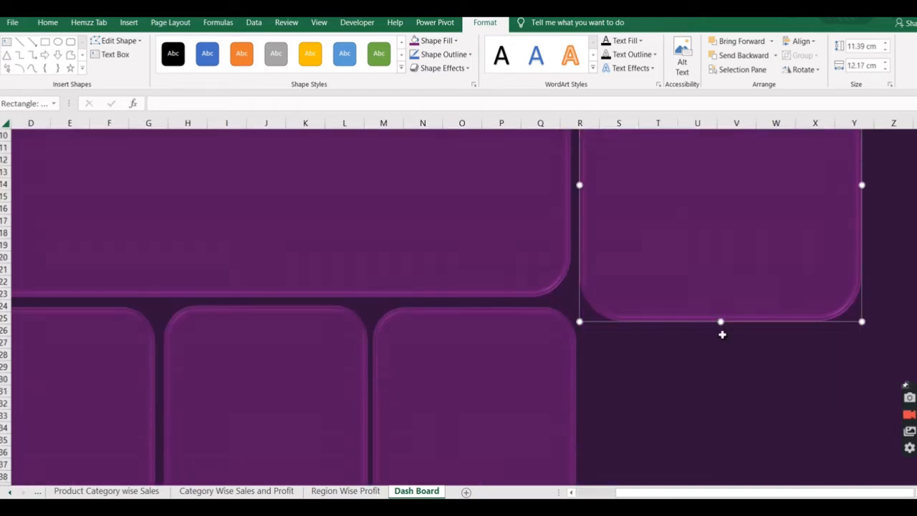
scroll(720, 359, "down", 3)
left_click_drag(721, 175, 721, 150)
Copy the third small panel to the space beneath the upper-right panel and widen it to about 12.09 cm.
left_click(523, 233)
left_click_drag(522, 234, 724, 239)
left_click_drag(791, 263, 866, 265)
scroll(430, 405, "up", 7)
scroll(458, 308, "down", 2)
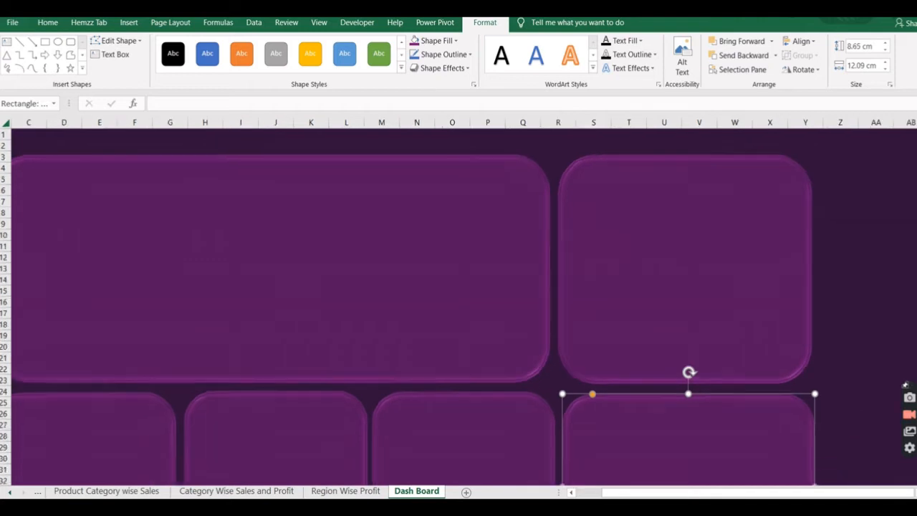
Draw a rounded rectangle title banner about 1.19 by 10.03 cm at the large panel's upper left and apply a gold preset style.
left_click(211, 137)
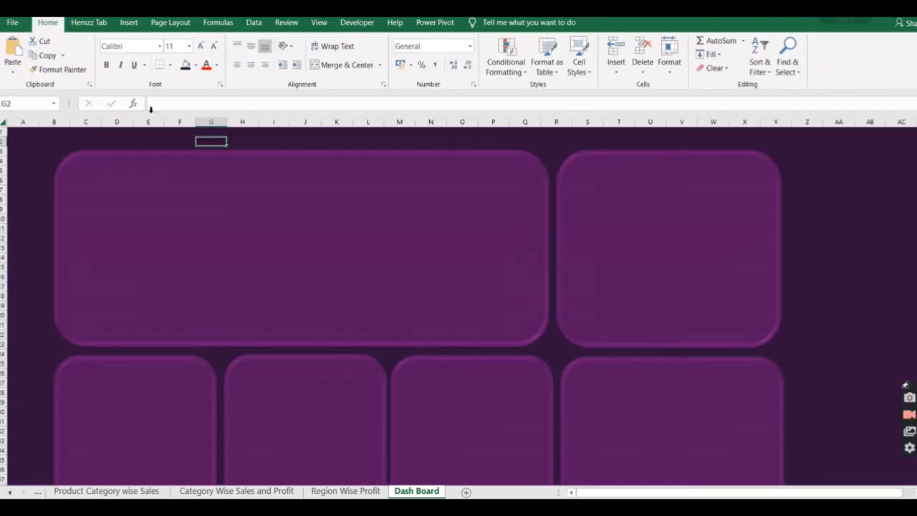
left_click(129, 22)
left_click(179, 55)
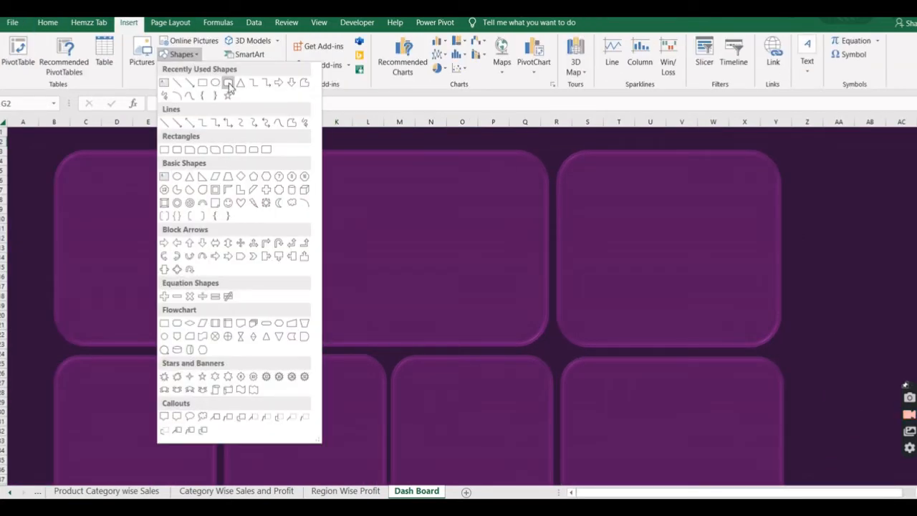
left_click(228, 84)
left_click_drag(77, 159, 263, 177)
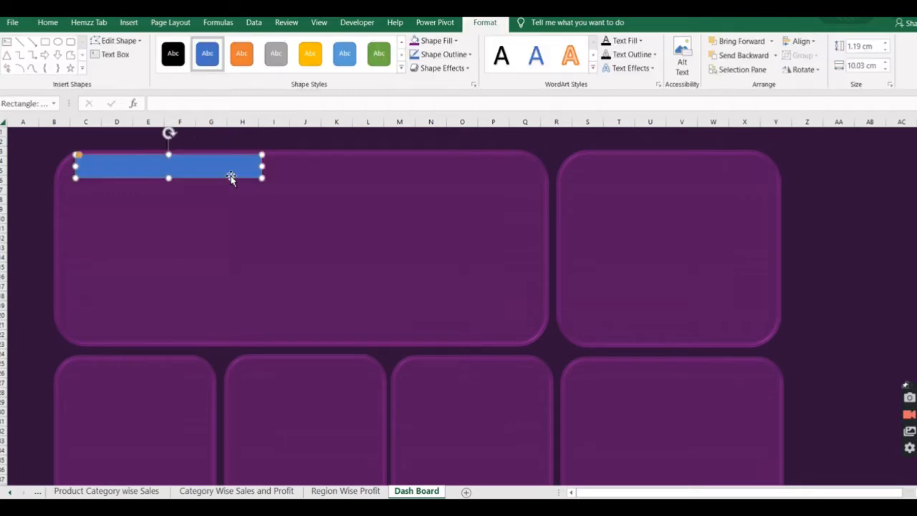
left_click(401, 68)
left_click(309, 260)
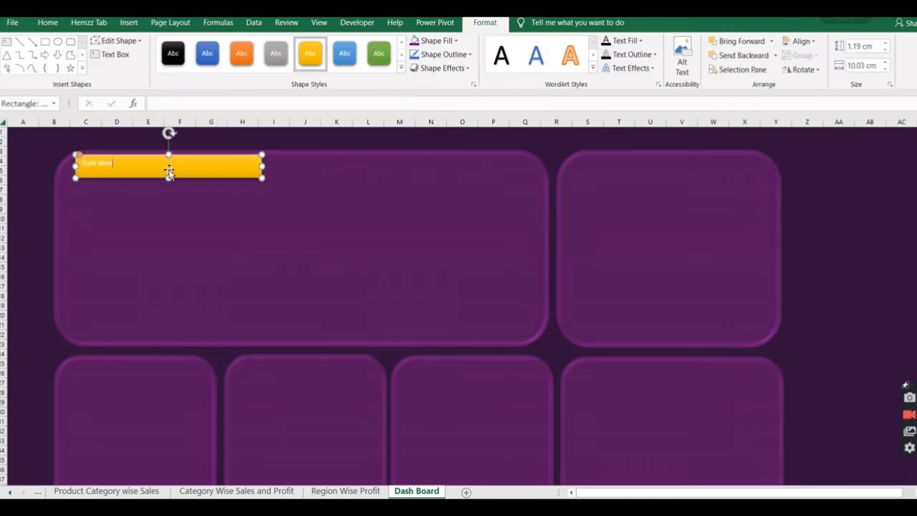
Title the banner "State Wise Sales report" in centered, bold, red 18-point text.
left_click_drag(152, 163, 81, 169)
left_click(91, 149)
left_click(153, 133)
left_click(153, 133)
left_click(153, 133)
left_click(141, 147)
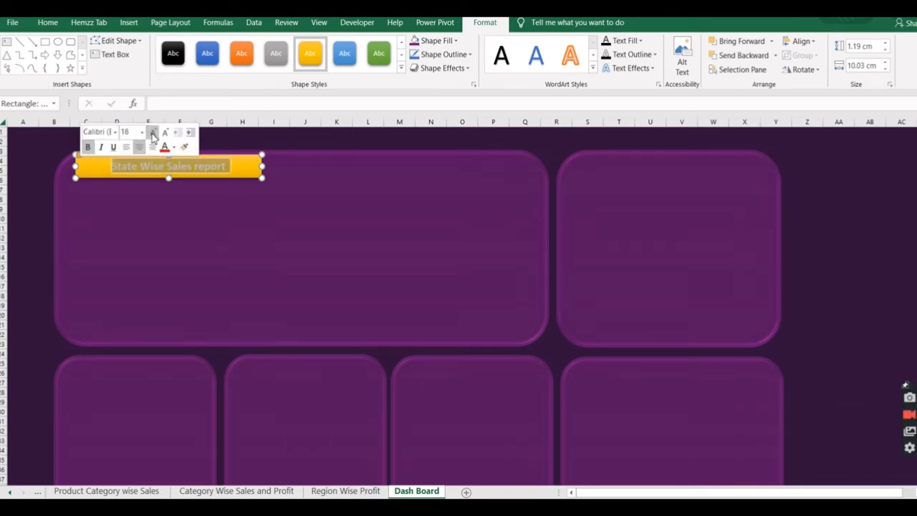
left_click(164, 147)
left_click(256, 202)
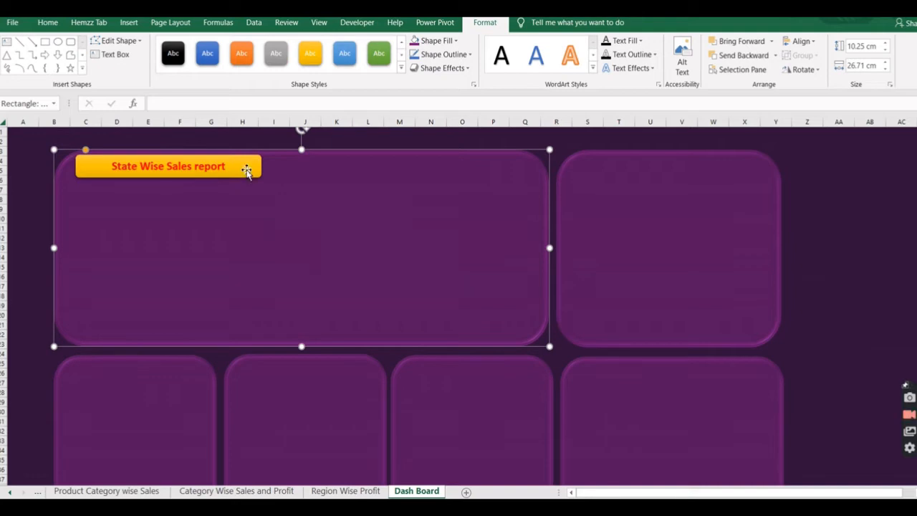
Copy the title banner onto the upper-right panel and change its text to "Product category Wise Sales report".
left_click(247, 170)
left_click_drag(252, 172, 738, 172)
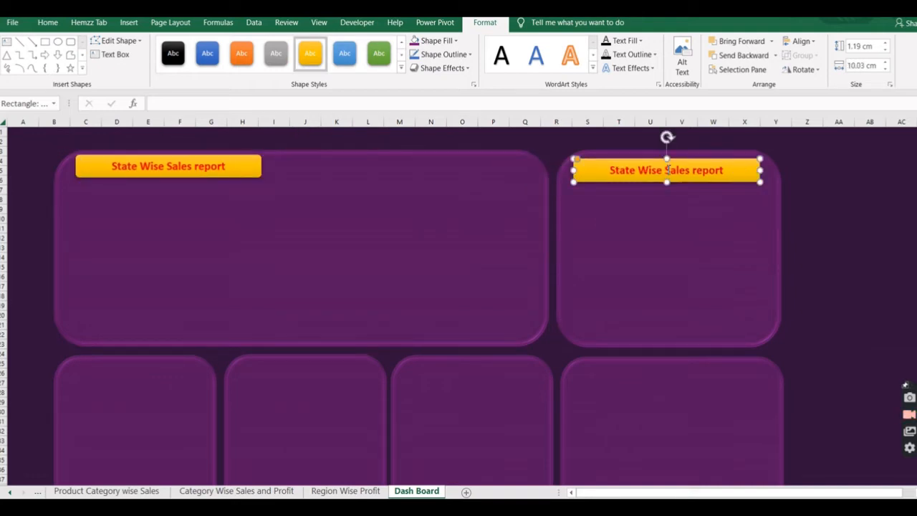
left_click(108, 491)
left_click(422, 492)
double_click(649, 170)
double_click(618, 169)
type("Product ca")
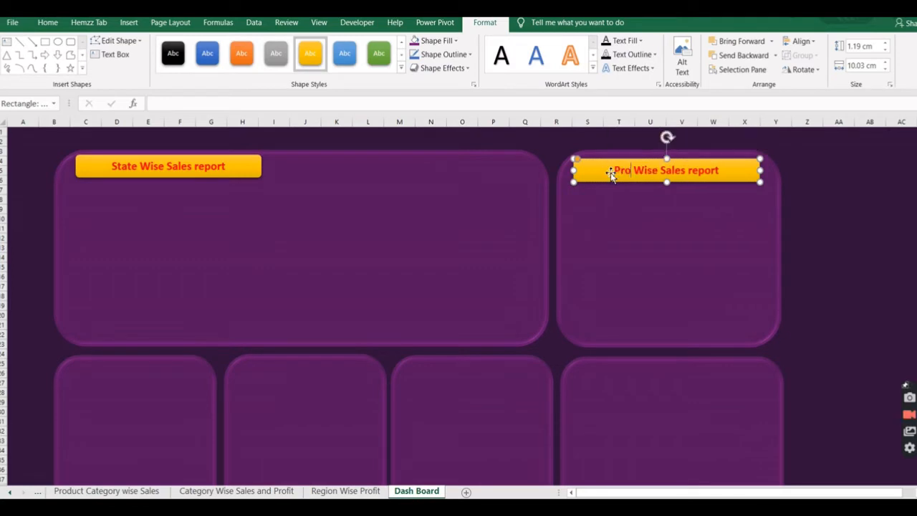
type("tegory")
left_click(655, 257)
Duplicate the product category banner onto the first lower panel and resize it to about 1.46 by 7.49 cm.
scroll(655, 257, "down", 3)
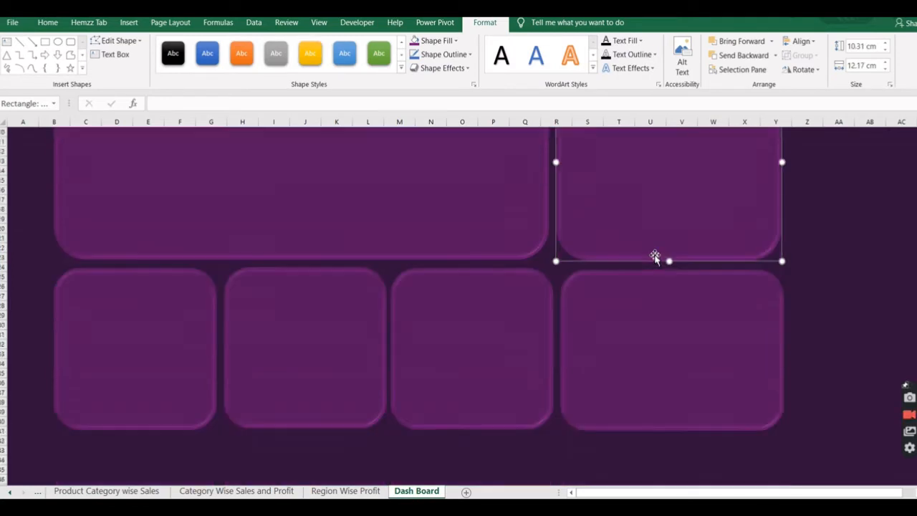
scroll(655, 257, "up", 3)
left_click(673, 180)
key("ctrl+d")
left_click_drag(674, 184, 170, 387)
left_click_drag(243, 385, 182, 391)
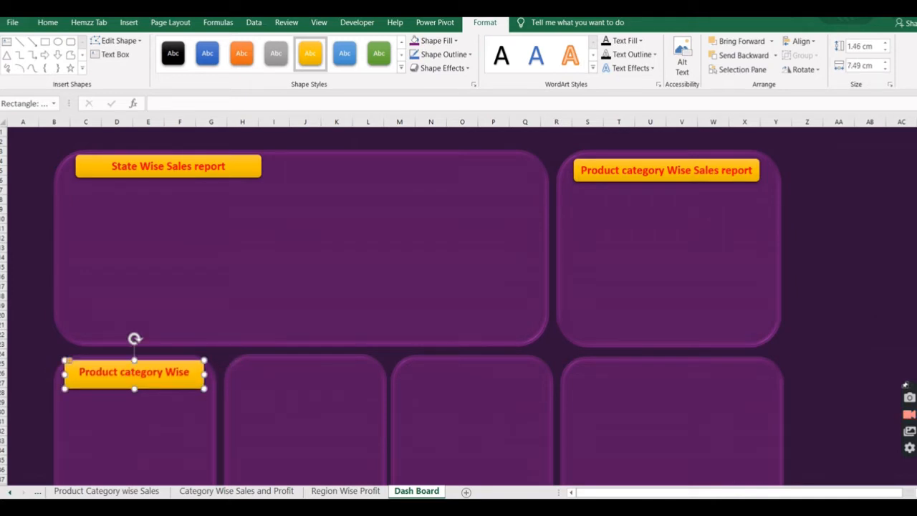
Replace the first lower panel's banner text with "Ship Mode Wise report".
left_click(10, 492)
left_click(10, 492)
left_click(10, 492)
left_click(10, 493)
triple_click(178, 372)
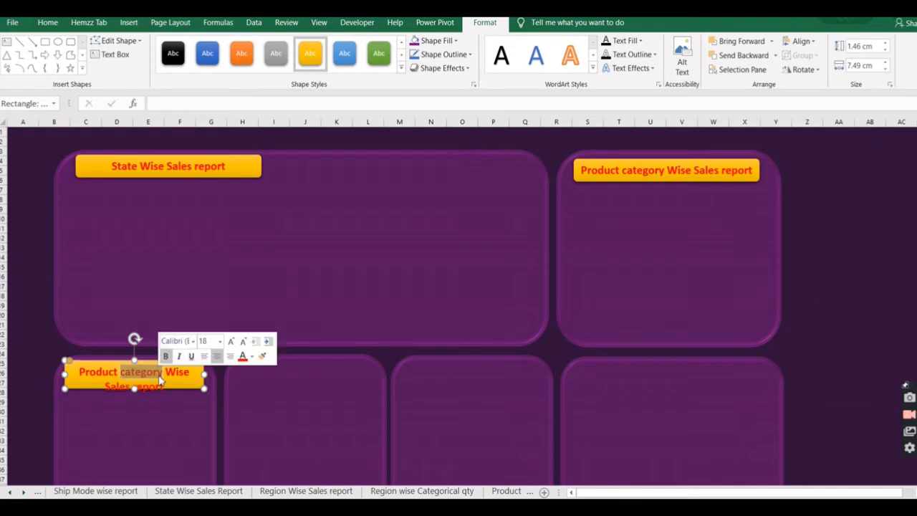
type("Ship Mode Wise report")
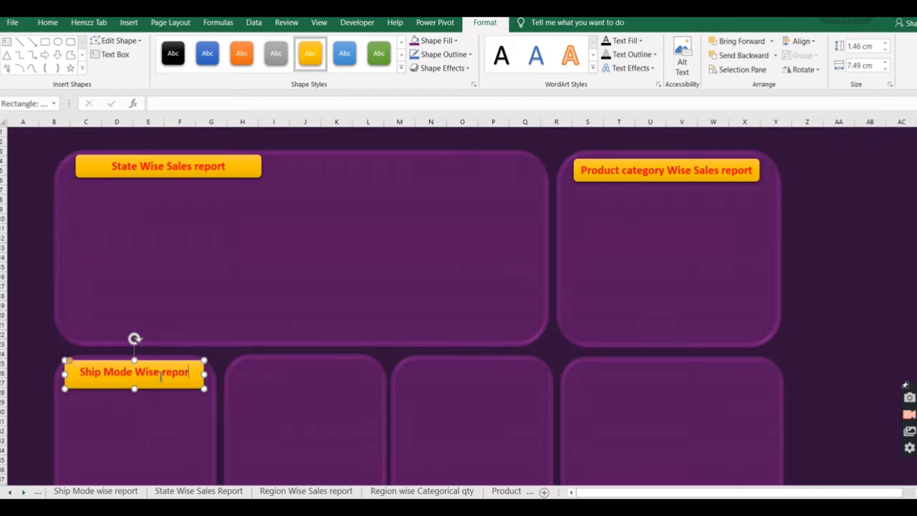
left_click(272, 399)
Copy the ship mode banner onto the second lower panel and retitle it "Region wise sales report".
left_click(185, 387)
left_click_drag(185, 387, 356, 389)
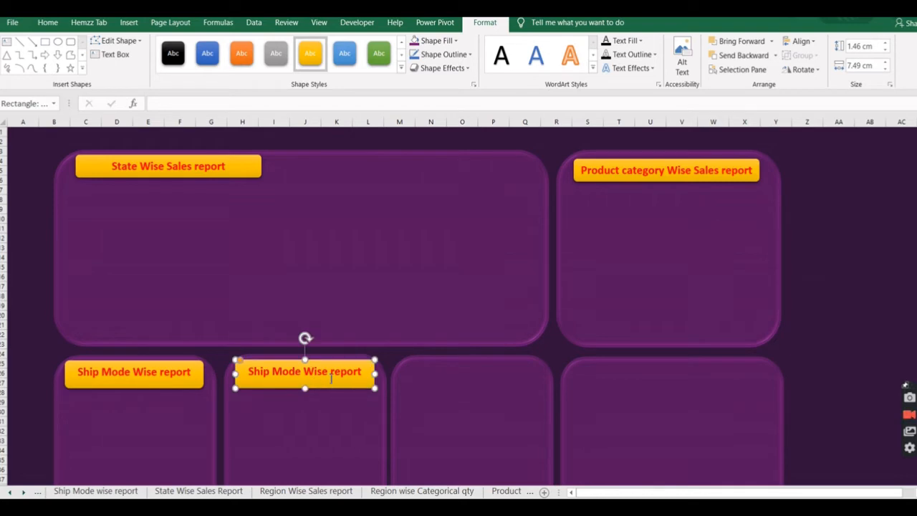
triple_click(331, 378)
type("Region wise sale")
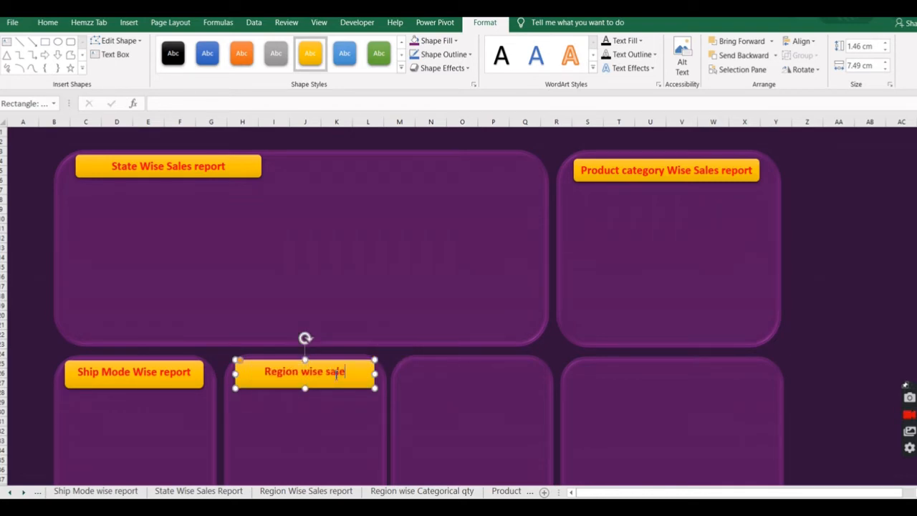
type("s report")
Copy the region sales banner onto the third lower panel and retitle it "Region wise Qty ordered".
left_click_drag(328, 388, 500, 391)
triple_click(474, 373)
type("R")
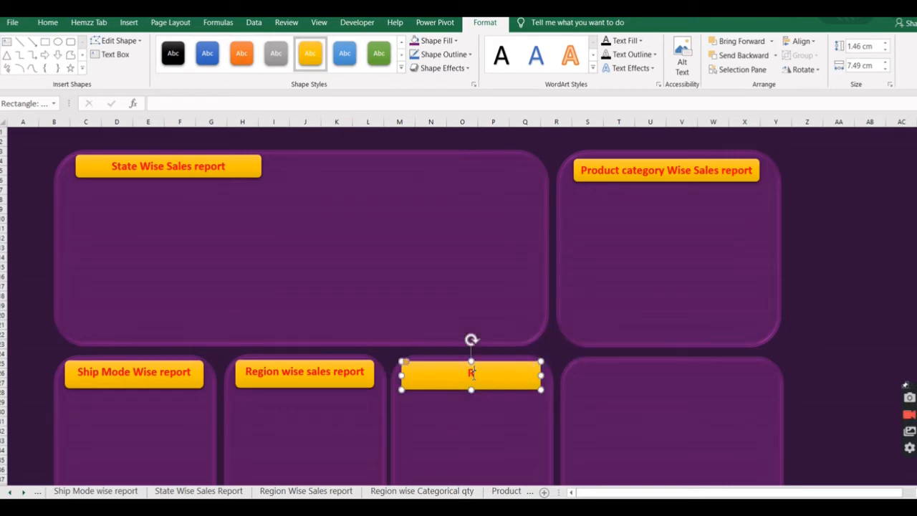
type("egion wise Qty ordered")
left_click(390, 492)
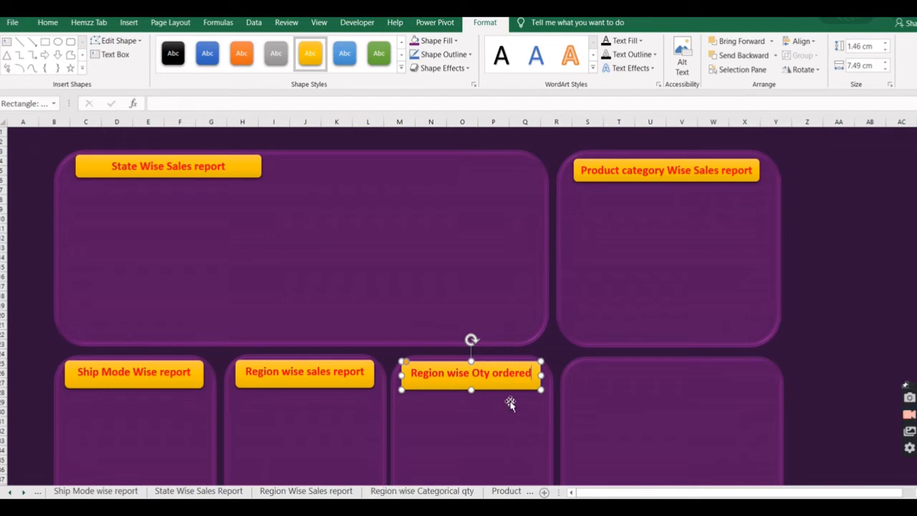
Duplicate the quantity banner onto the lower-right panel, retitle it "Category wise Sales & Profit", and widen it to about 9.53 cm.
left_click(23, 492)
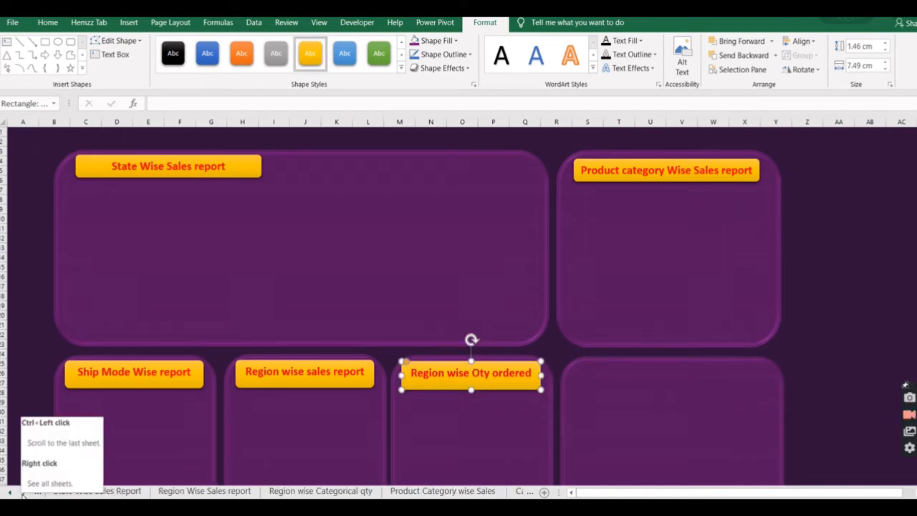
left_click(22, 492)
left_click(23, 492)
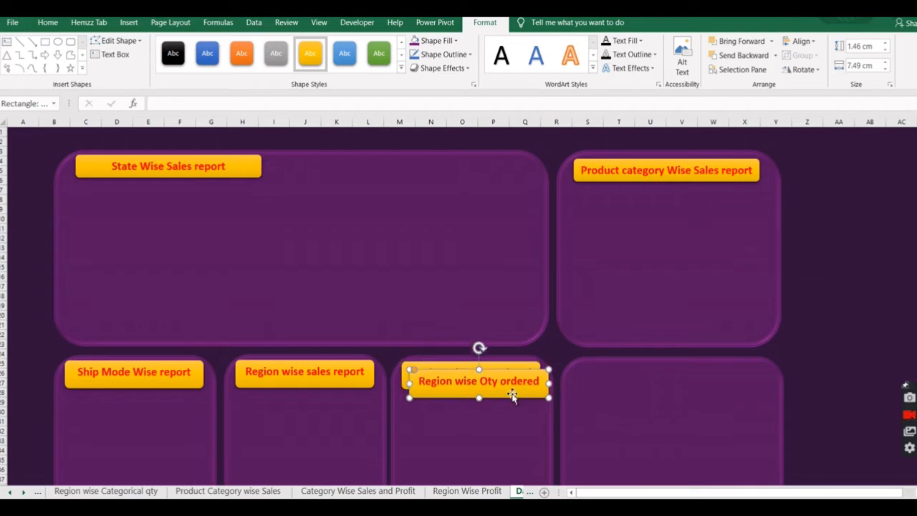
left_click_drag(521, 394, 717, 393)
double_click(662, 373)
key("ctrl+a")
type("Cate")
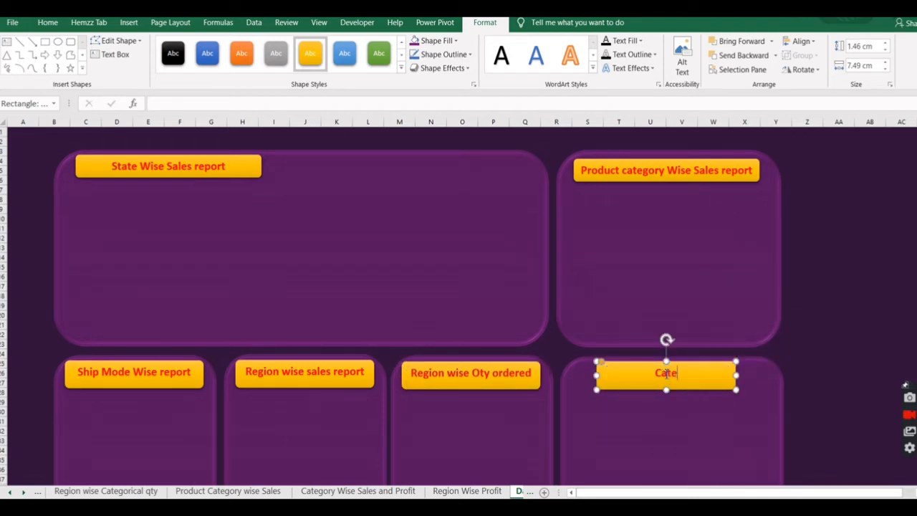
type("gory wise Sales & Profit")
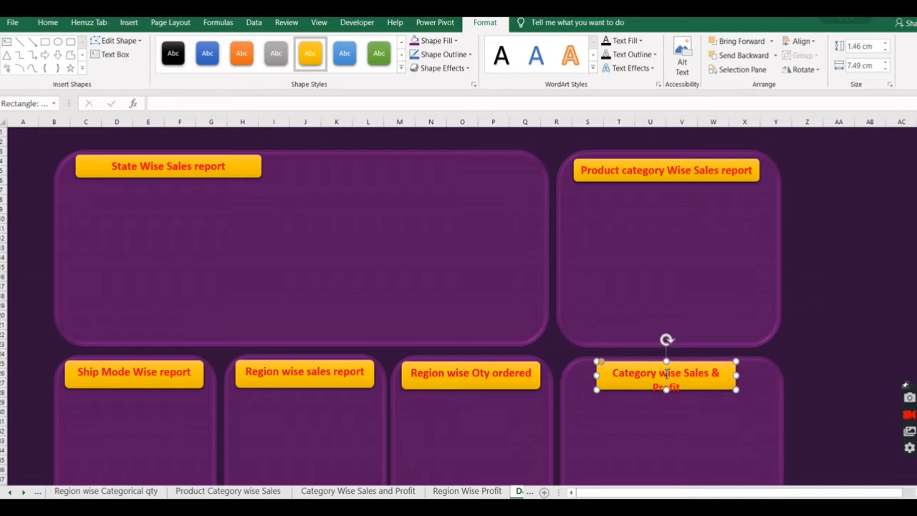
left_click_drag(737, 375, 763, 376)
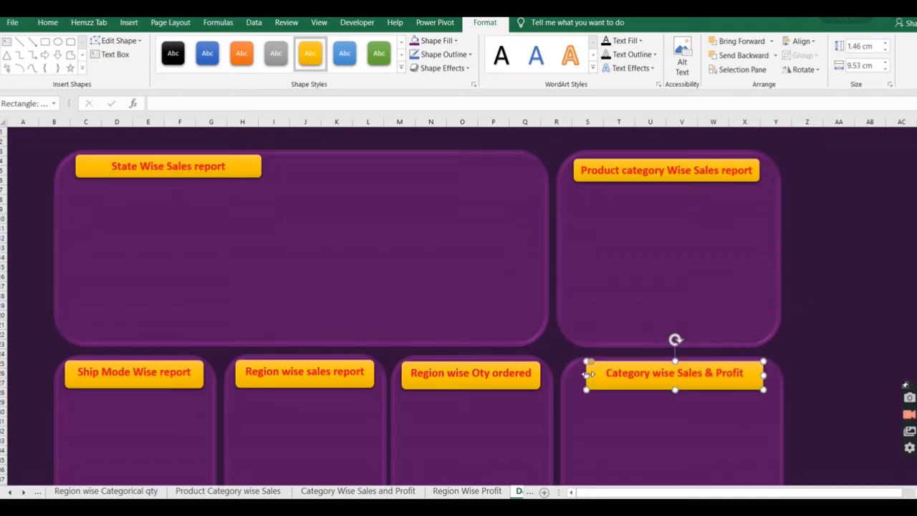
left_click(586, 422)
Insert "& Profit" after "sales" in the second lower panel's region banner title.
left_click(331, 382)
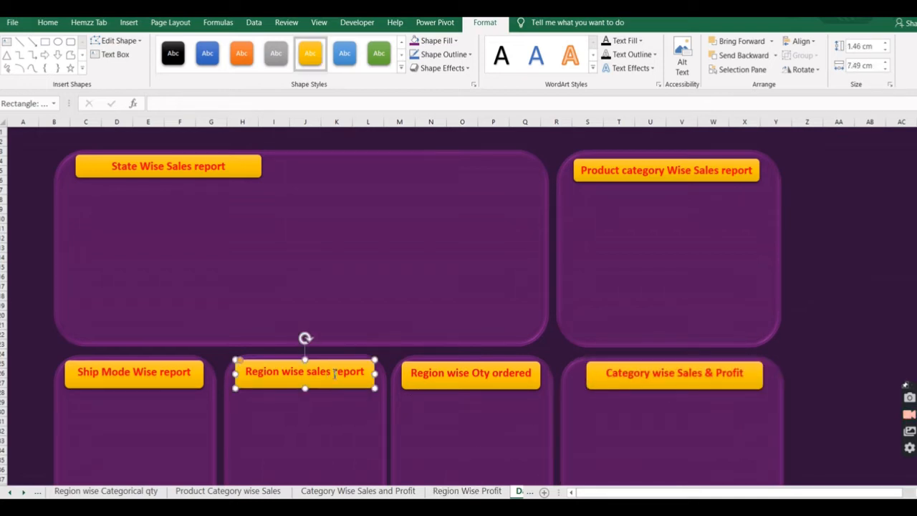
left_click(334, 373)
type("& Profit")
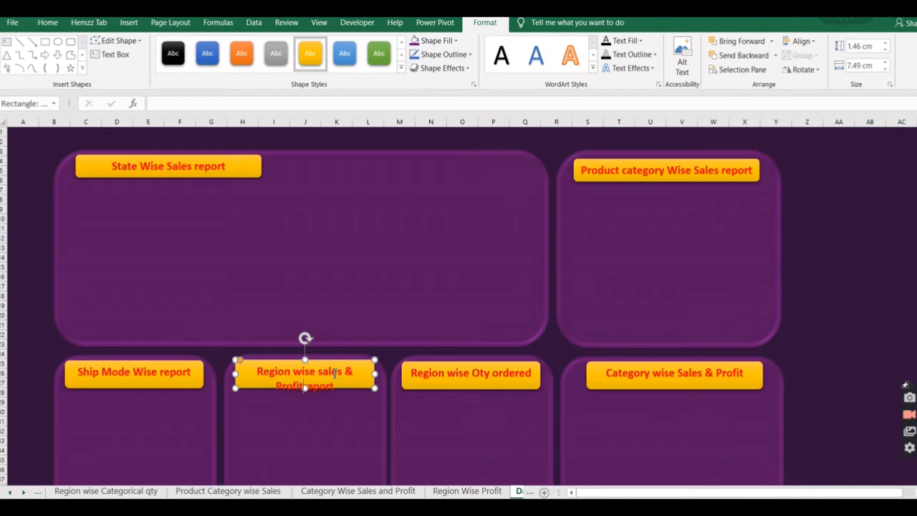
left_click(347, 417)
Widen the region sales and profit banner to about 8.31 cm and reduce its text to 16 points.
left_click(350, 383)
left_click_drag(237, 373, 229, 374)
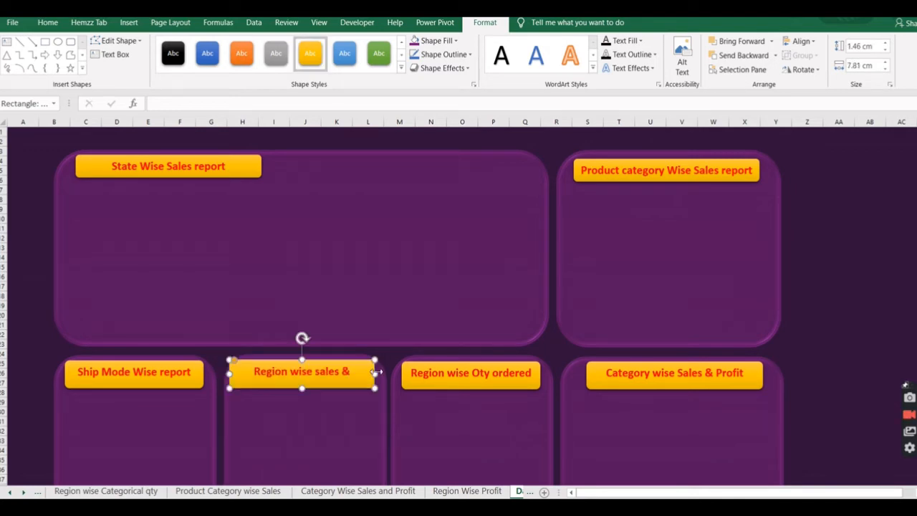
left_click_drag(375, 373, 384, 374)
triple_click(294, 374)
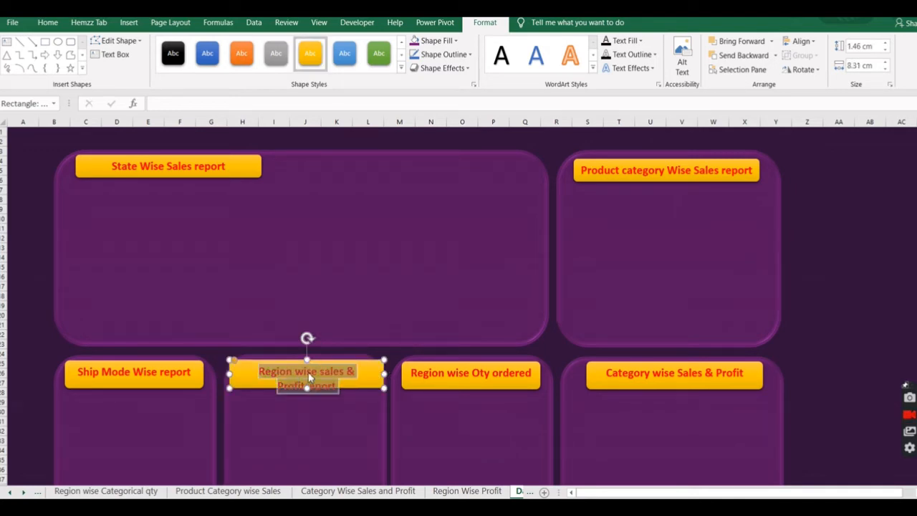
left_click(48, 22)
left_click(214, 46)
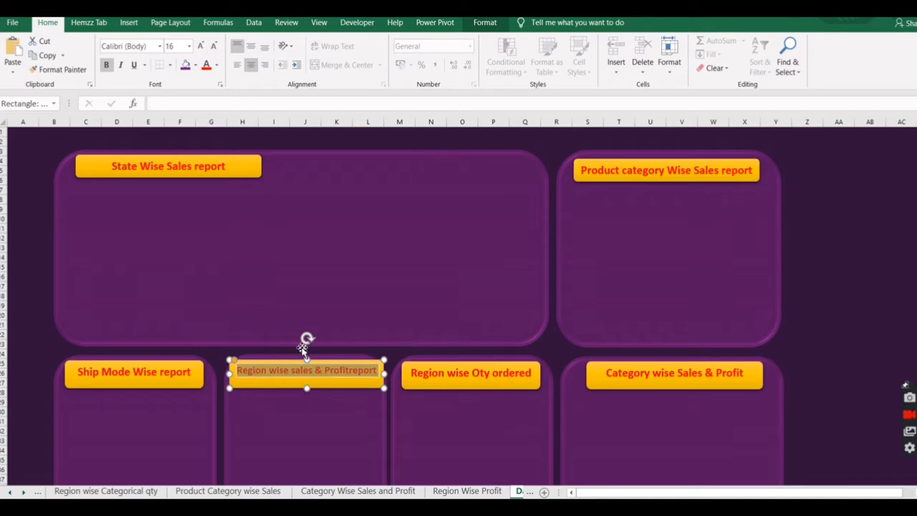
left_click(306, 410)
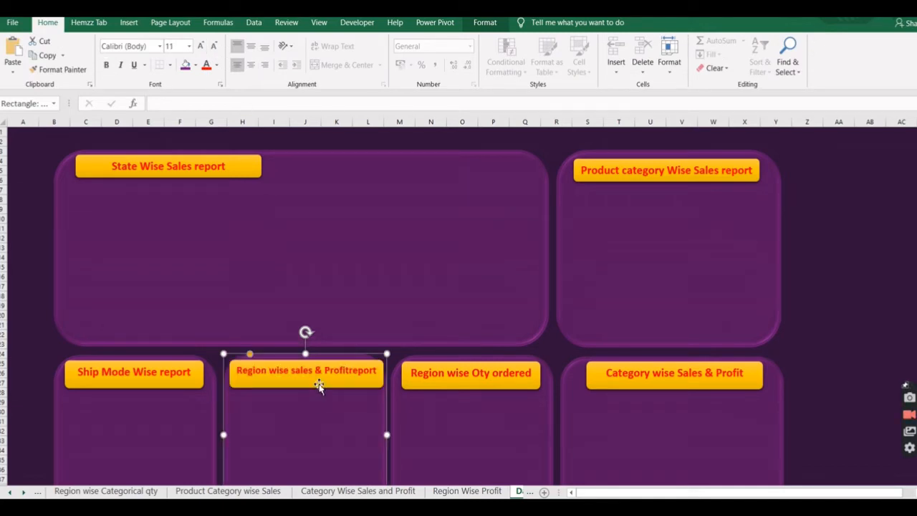
Reduce the height of the "Region wise sales & Profitreport" banner on the second lower panel so it fits its text closely.
left_click(318, 386)
left_click_drag(307, 389, 307, 381)
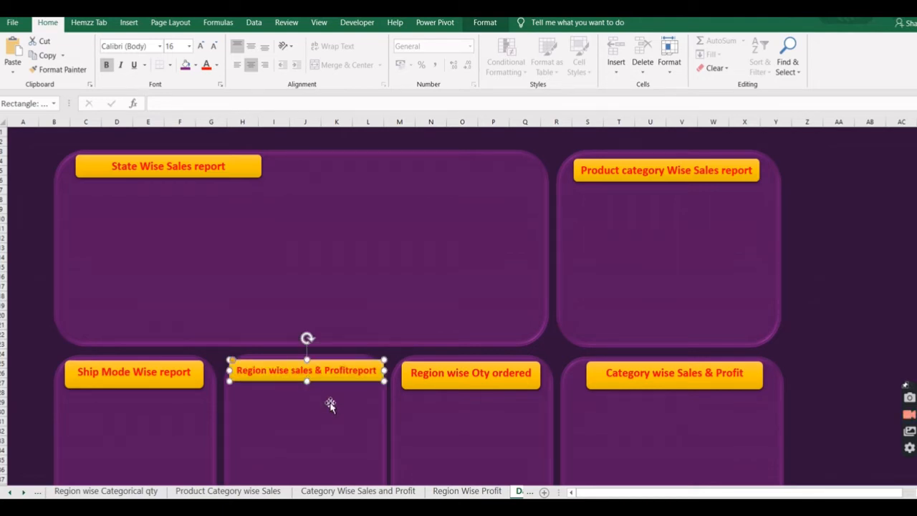
left_click(330, 405)
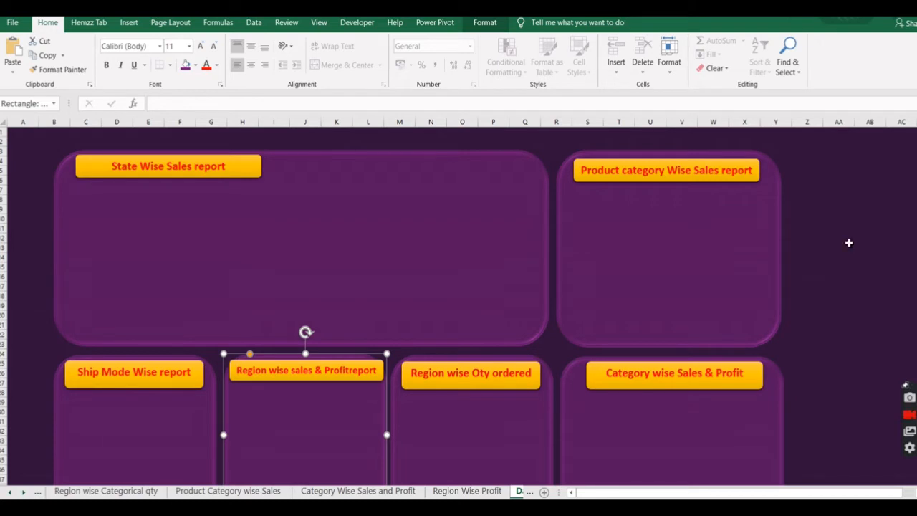
Cut the US map chart from the State Wise Sales Report sheet.
scroll(848, 242, "down", 2)
scroll(849, 242, "up", 1)
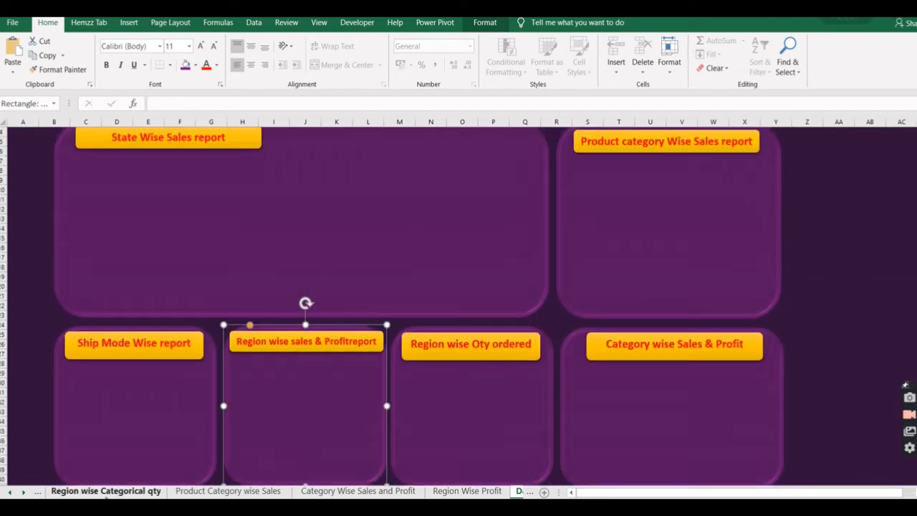
left_click(10, 492)
left_click(10, 493)
left_click(10, 493)
left_click(10, 493)
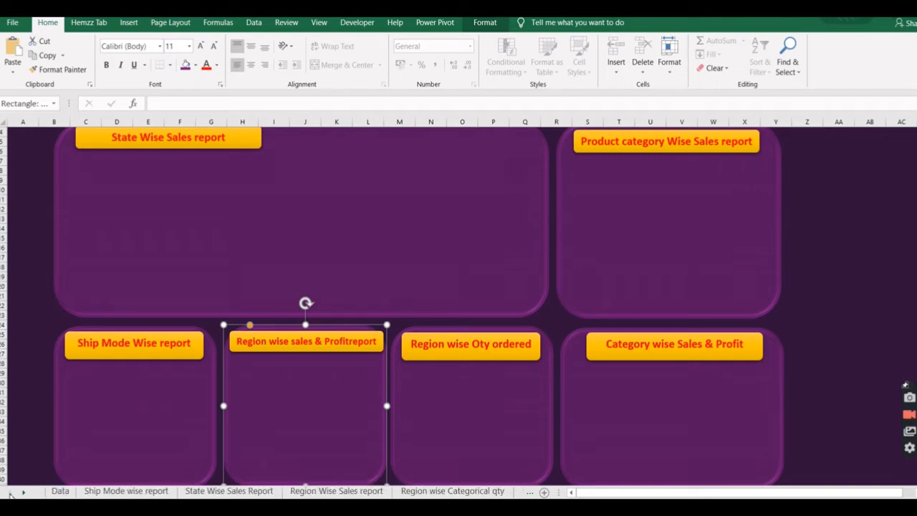
left_click(218, 493)
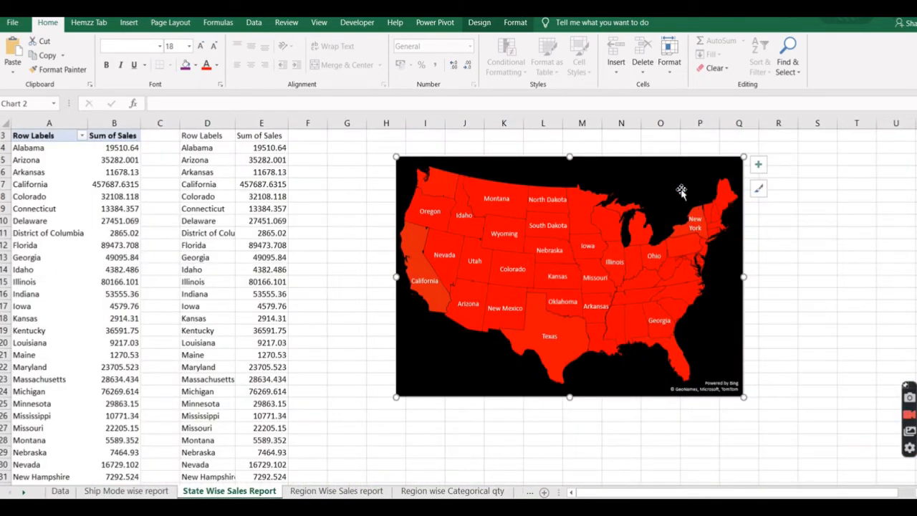
left_click(680, 189)
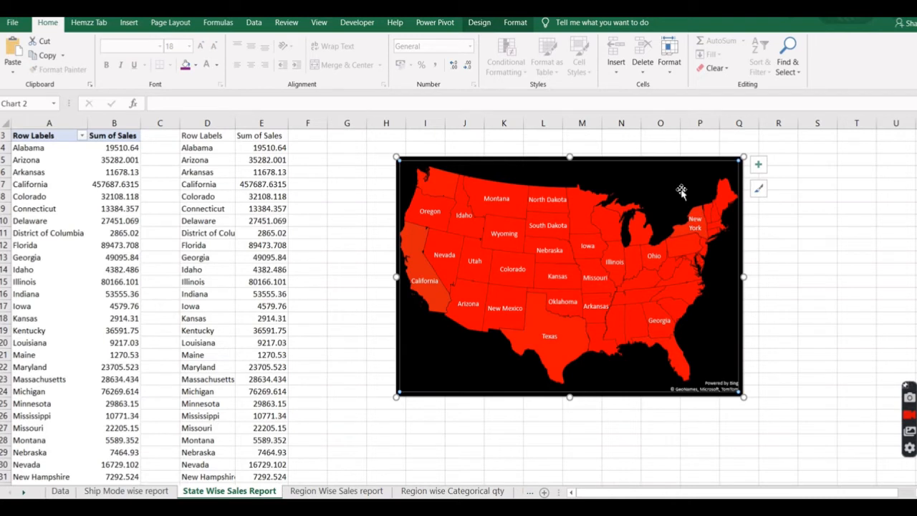
left_click(715, 162)
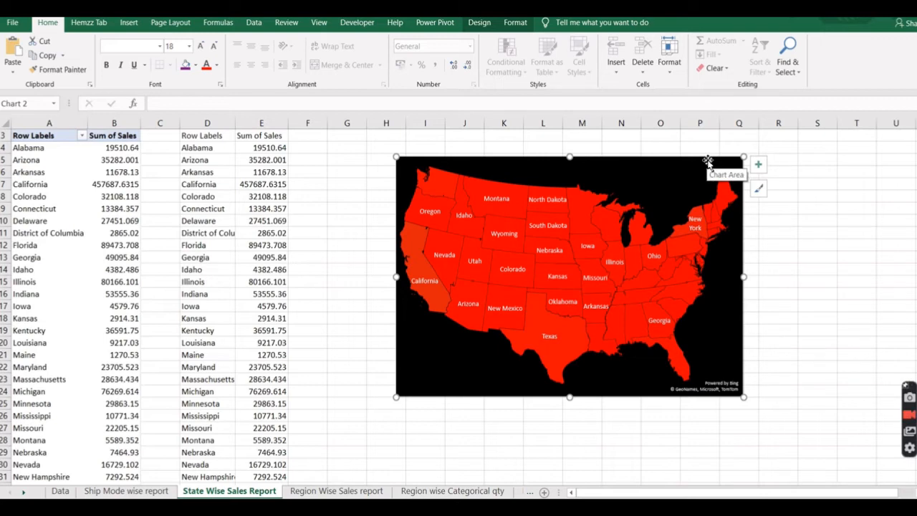
key("Delete")
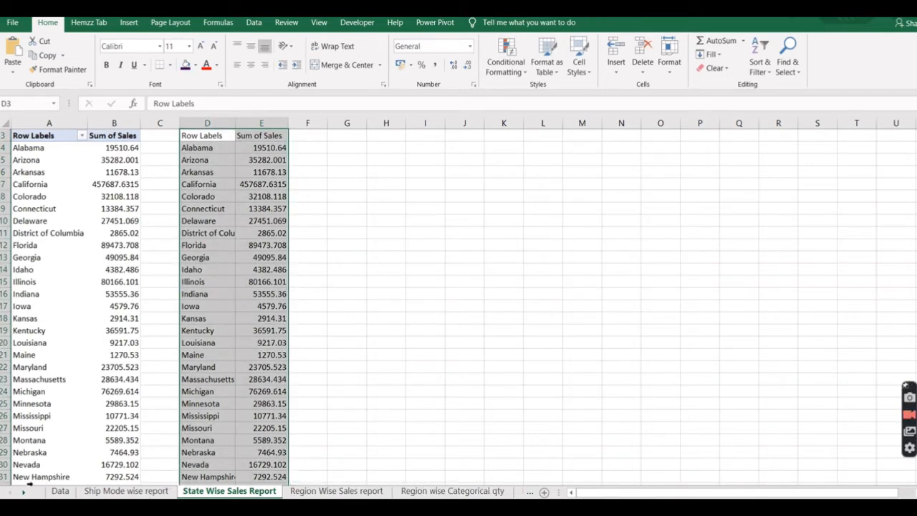
Paste the cut map chart onto the large State Wise Sales panel of the Dash Board sheet.
left_click(23, 492)
left_click(24, 492)
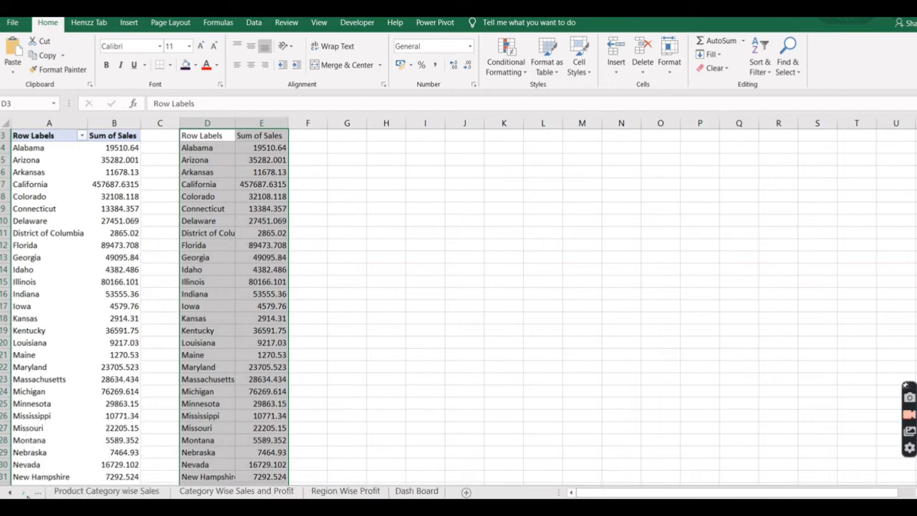
left_click(409, 492)
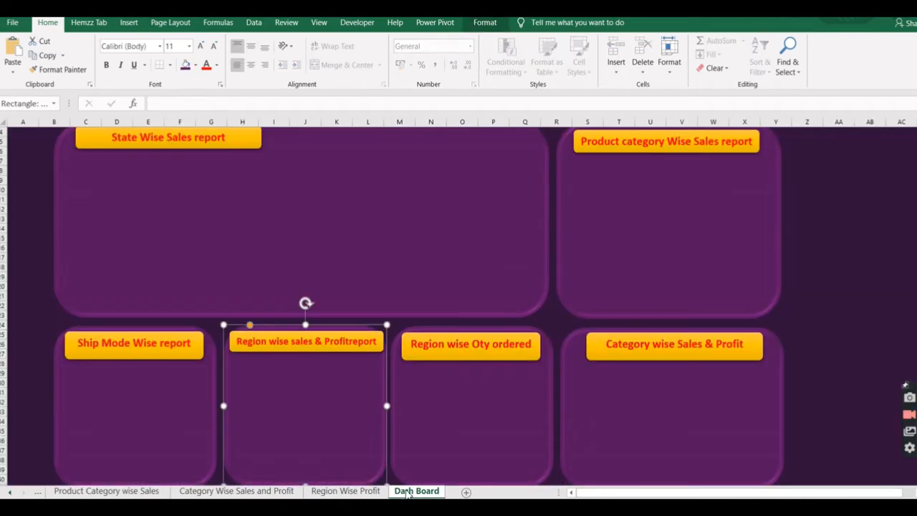
left_click(200, 207)
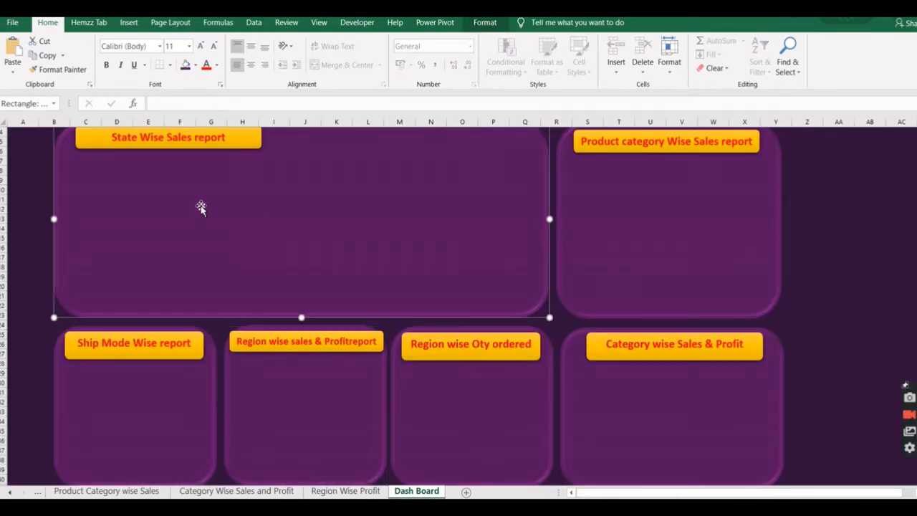
key("ctrl+v")
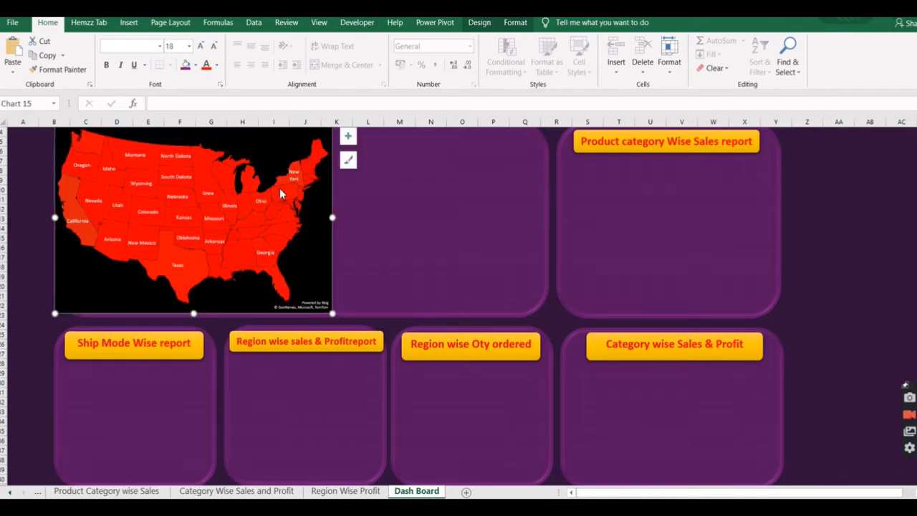
scroll(403, 227, "up", 1)
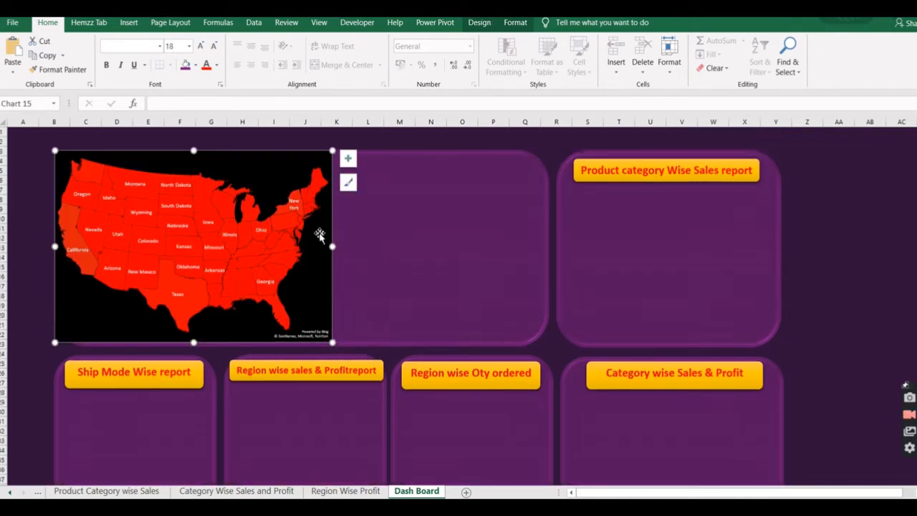
Apply the second chart style, with a white background, to the dashboard map and remove its chart title and legend.
left_click(479, 22)
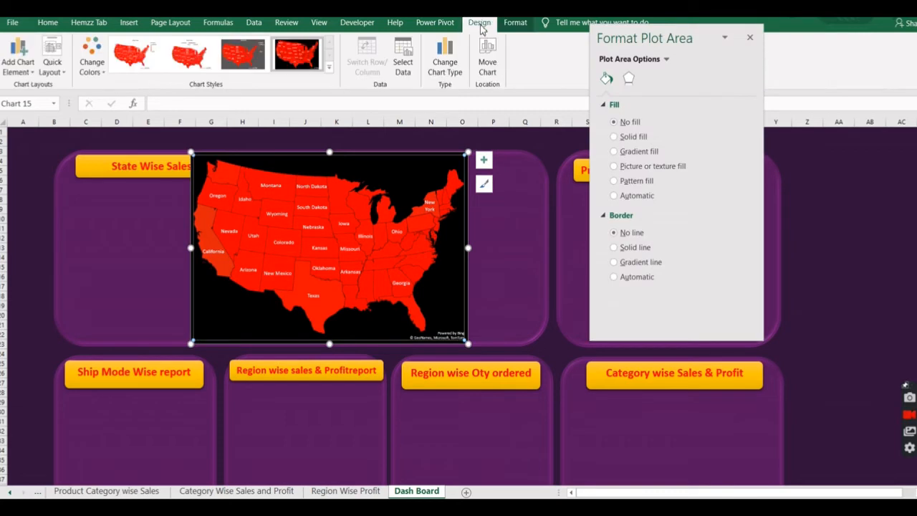
left_click(182, 60)
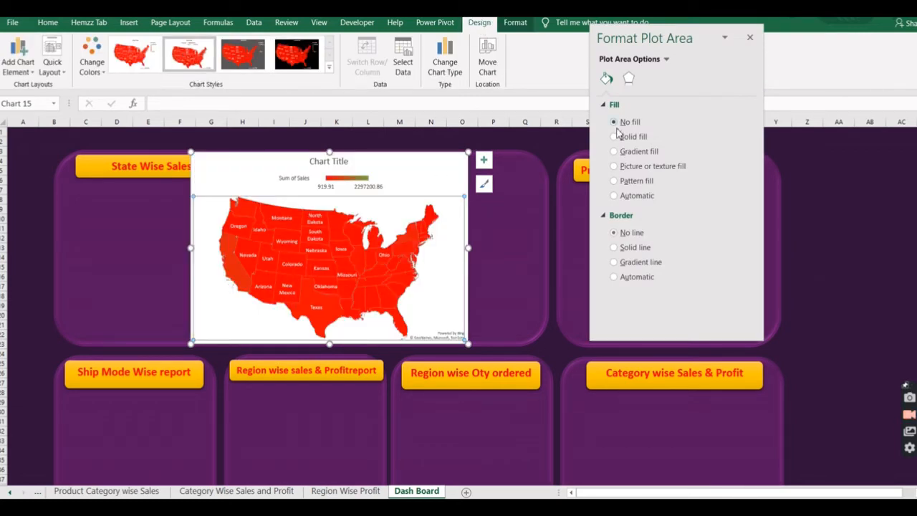
left_click(484, 160)
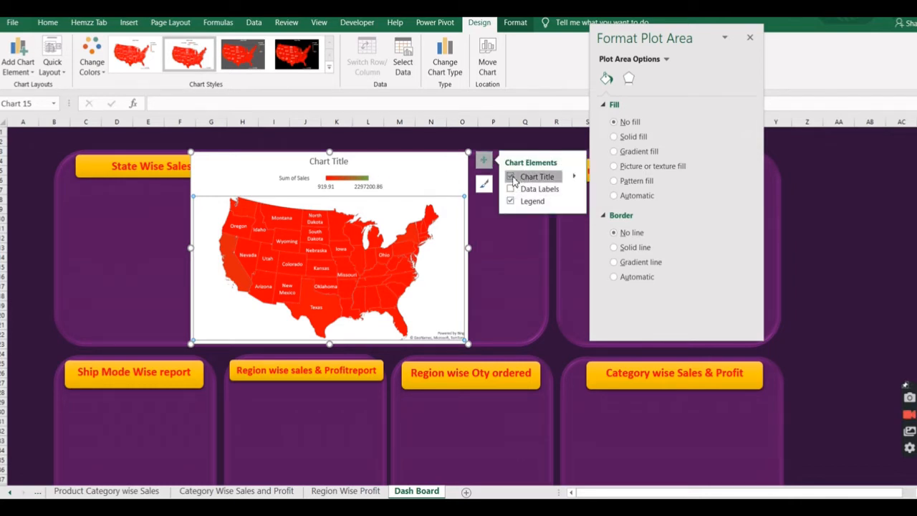
left_click(512, 177)
left_click(511, 202)
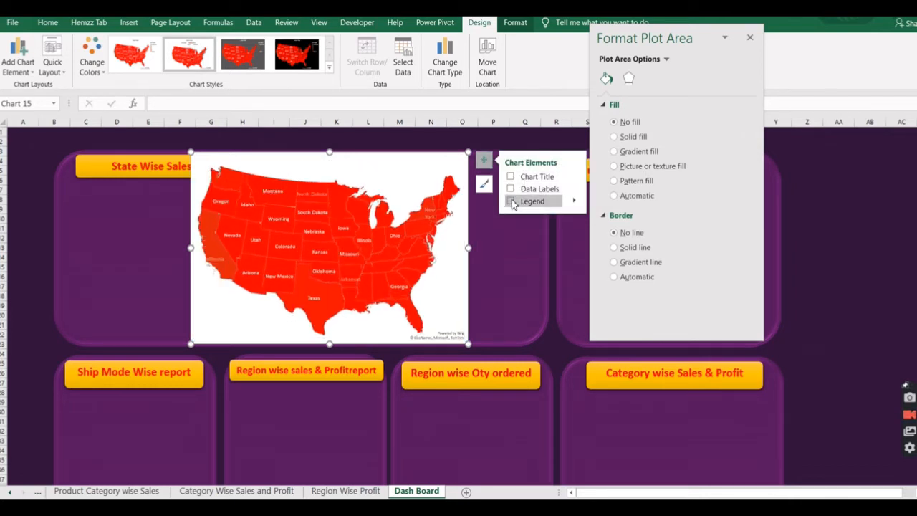
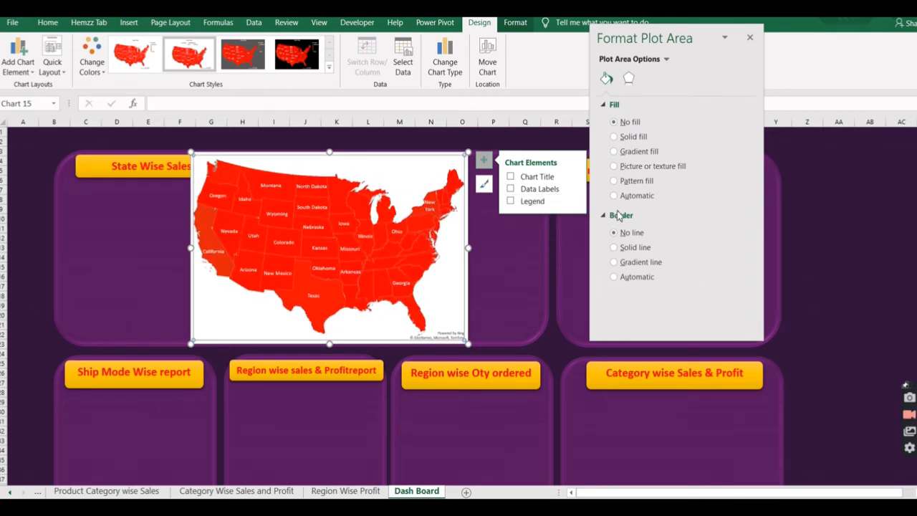
Remove the background fill from the chart area of the US map so the purple panel shows through.
left_click(467, 306)
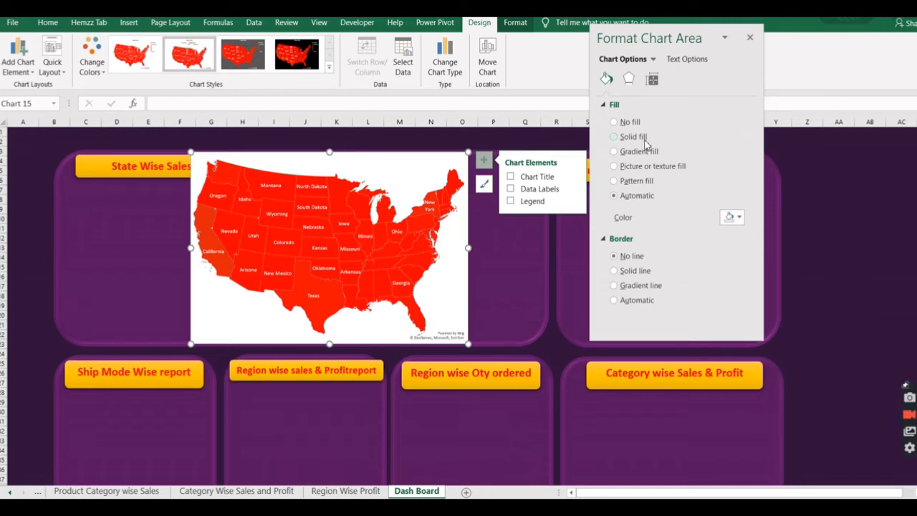
left_click(614, 123)
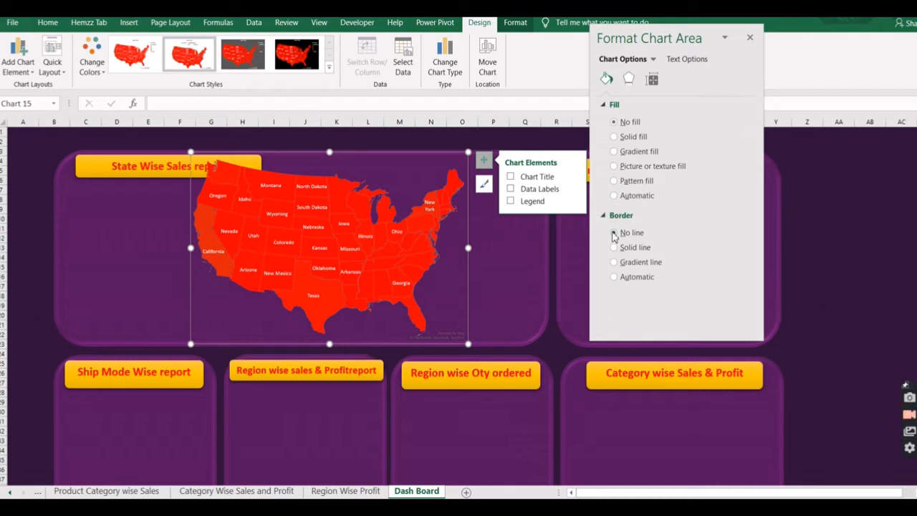
left_click(512, 260)
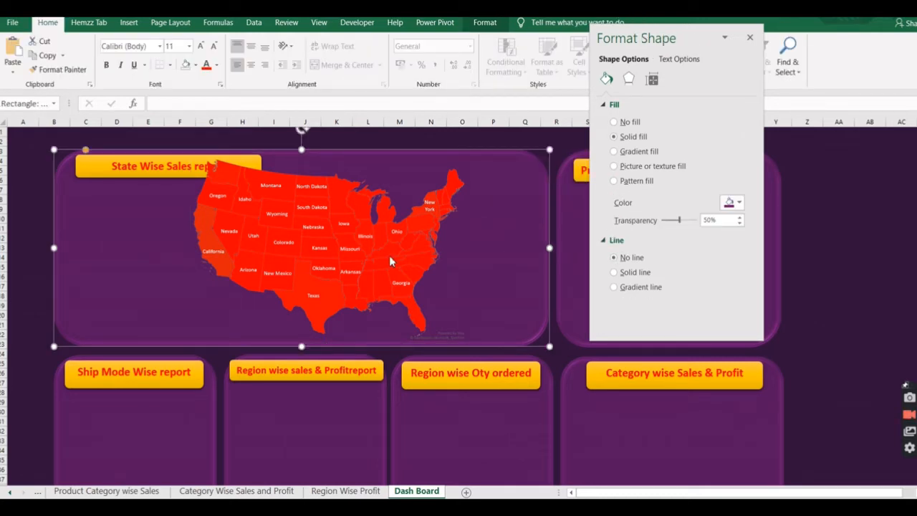
Move the map chart below the State Wise Sales report banner and widen it to span the whole panel.
left_click(422, 182)
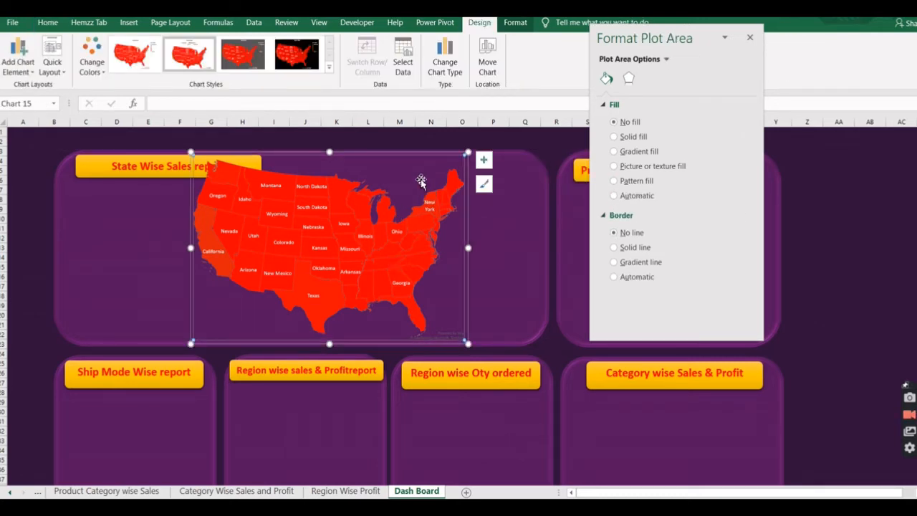
left_click_drag(454, 154, 405, 176)
left_click_drag(419, 269, 537, 271)
left_click_drag(141, 269, 59, 268)
left_click(102, 214)
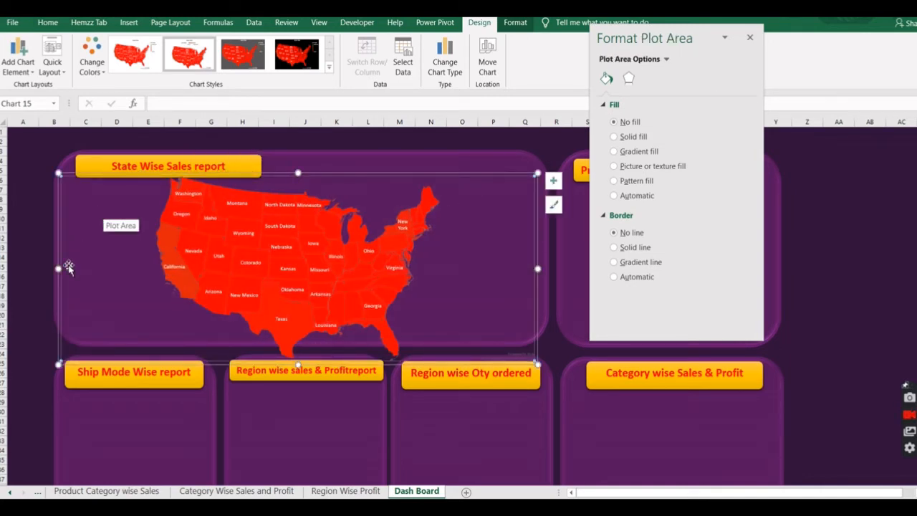
Enlarge the map chart beyond the panel's edges, shift it up slightly, and close the formatting options.
left_click_drag(58, 198, 21, 194)
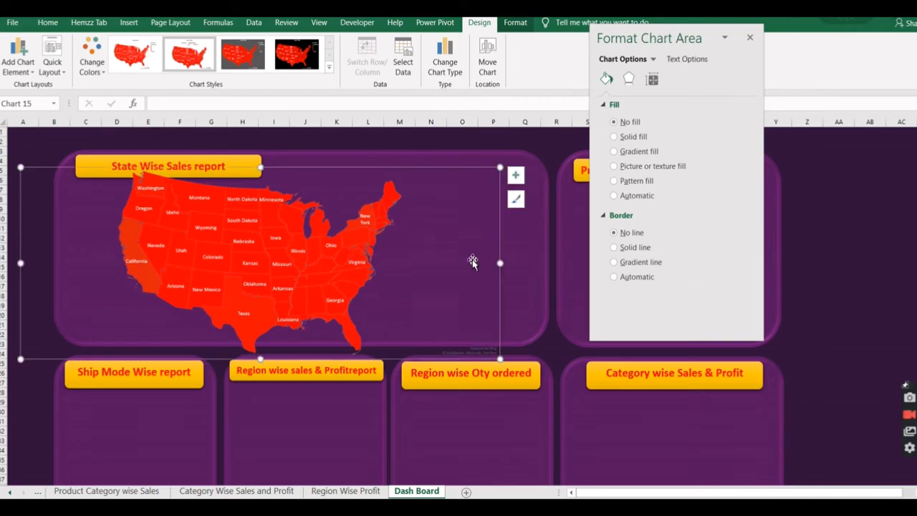
left_click_drag(500, 263, 553, 263)
left_click_drag(554, 358, 616, 382)
left_click(472, 305)
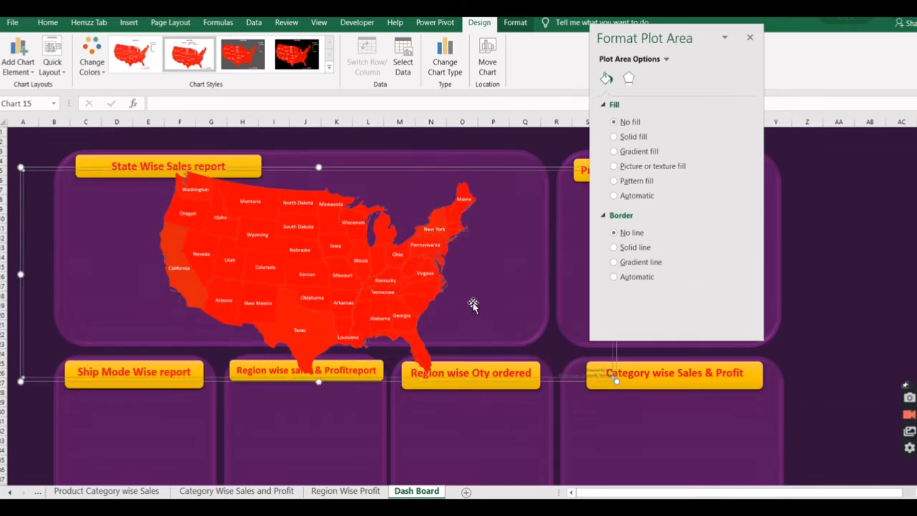
left_click_drag(526, 171, 505, 156)
left_click(555, 146)
left_click(750, 37)
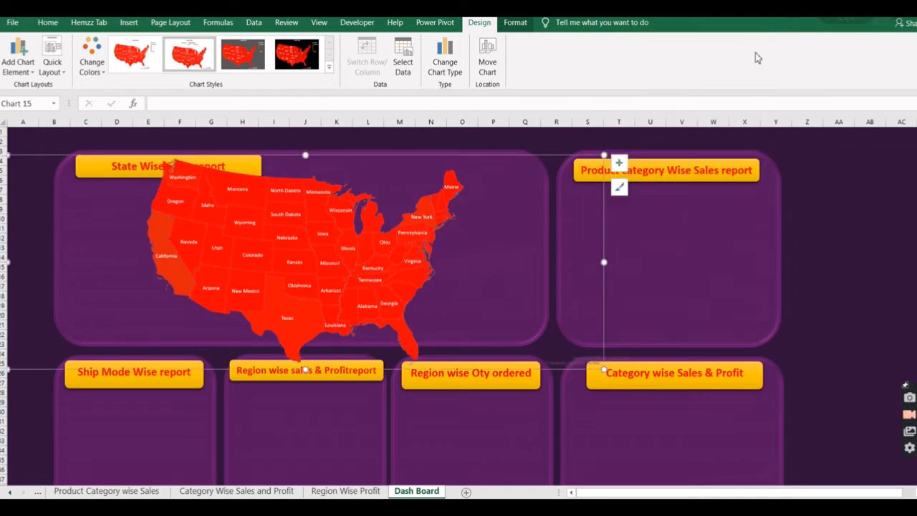
Shrink the map chart to about the panel's height and place the map beside the State Wise Sales report banner.
left_click_drag(604, 155, 552, 176)
left_click_drag(485, 183, 599, 159)
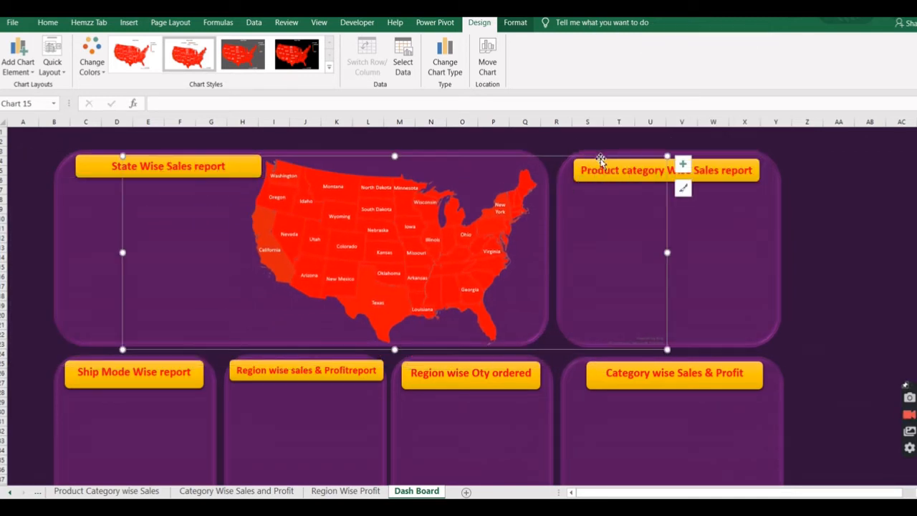
left_click(747, 270)
Color the map's data series on a two-color scale from very light grey for the lowest value to red for the highest.
right_click(502, 249)
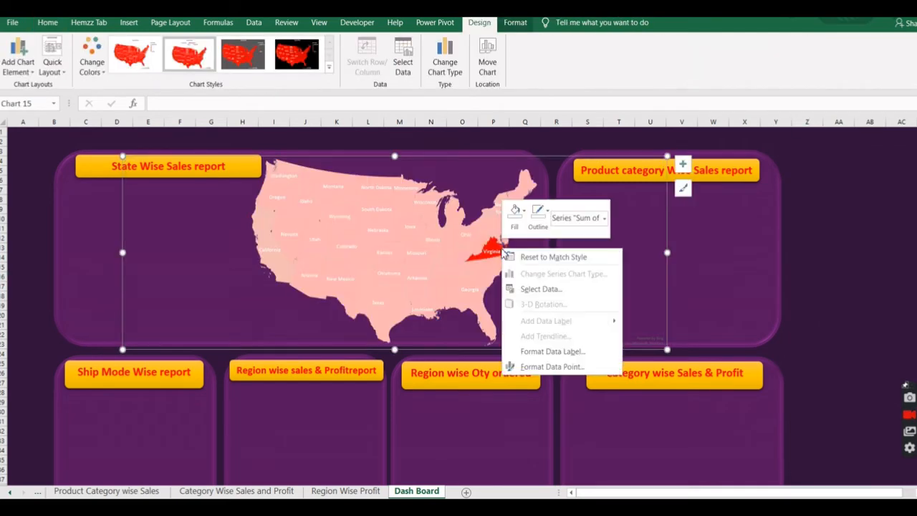
left_click(551, 365)
left_click(607, 79)
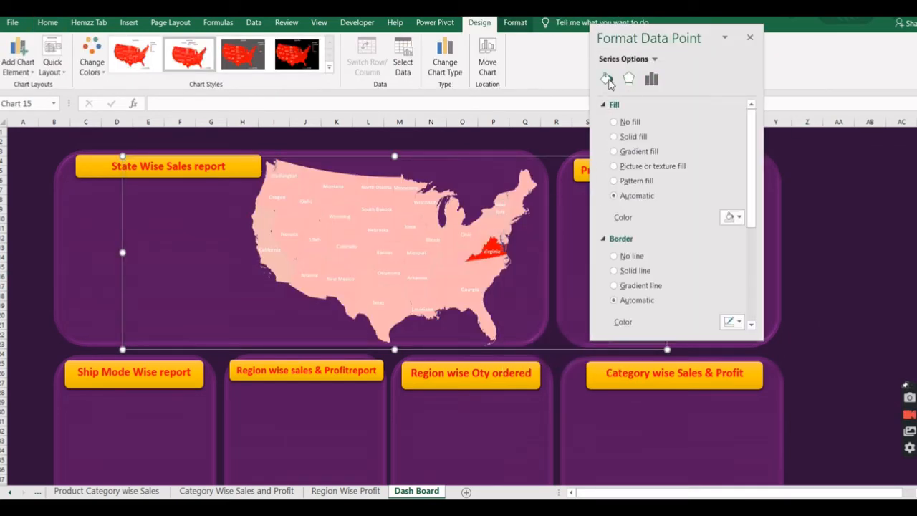
scroll(752, 241, "down", 3)
left_click(378, 233)
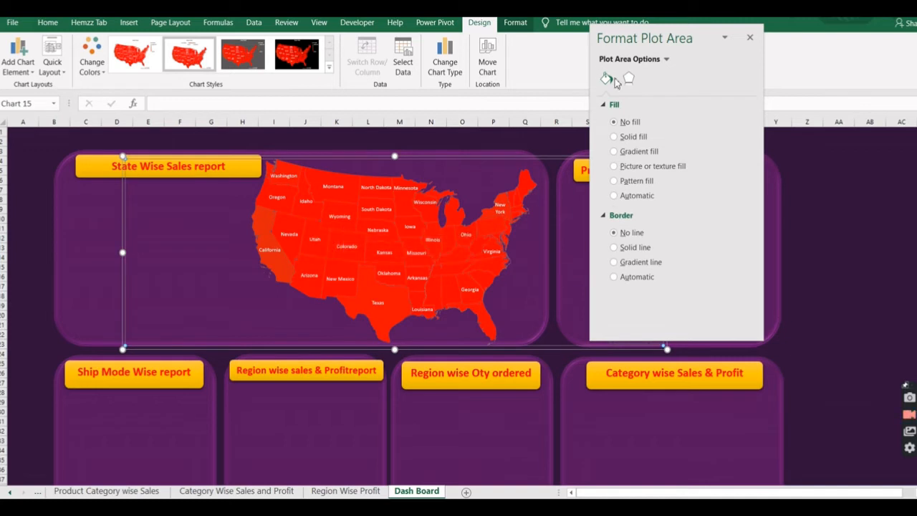
left_click(394, 239)
left_click(652, 78)
left_click(605, 105)
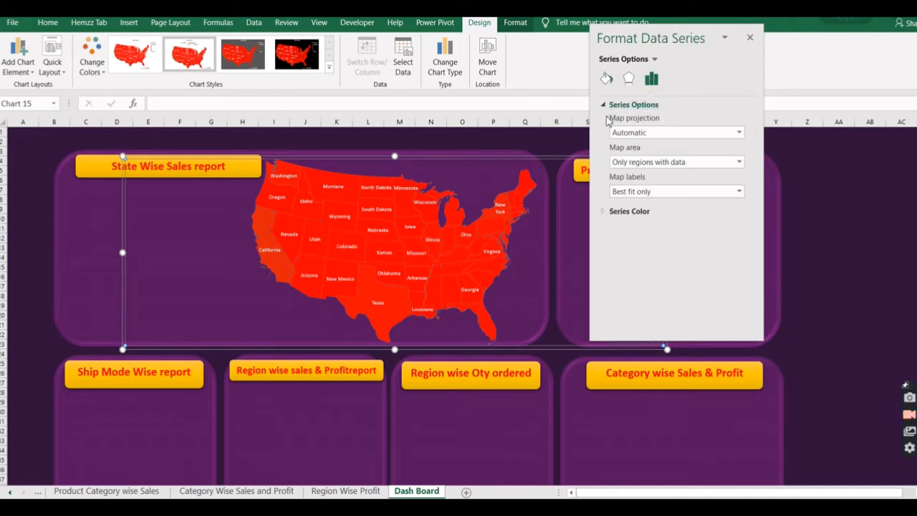
left_click(603, 212)
left_click(733, 266)
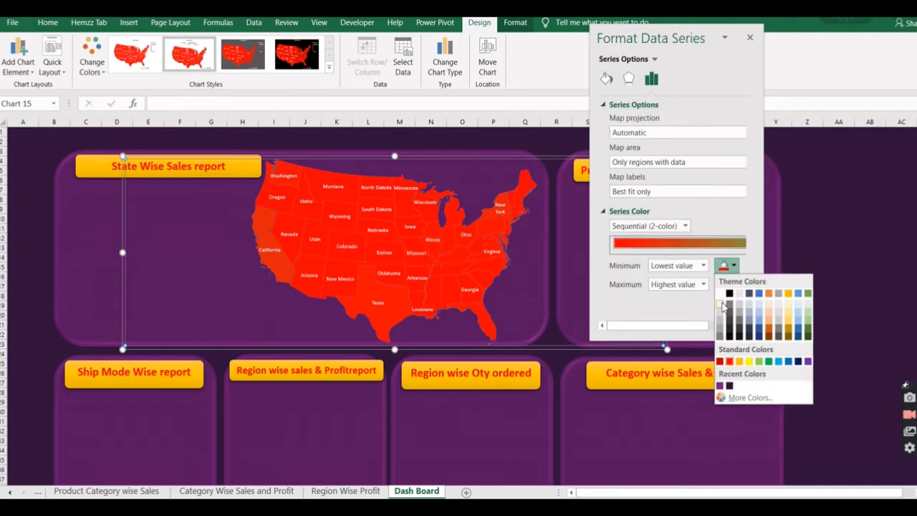
left_click(723, 303)
left_click(733, 285)
left_click(730, 380)
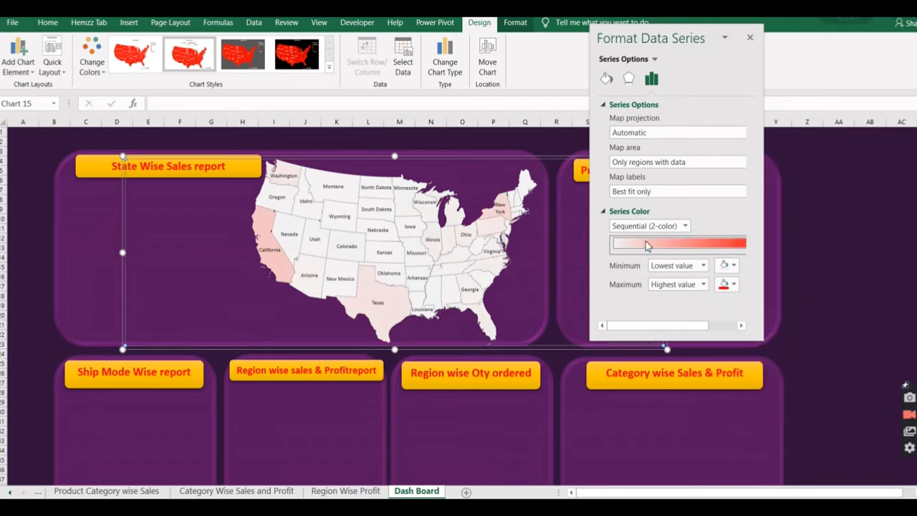
Try a solid fill on the map's data series.
left_click_drag(702, 327, 728, 252)
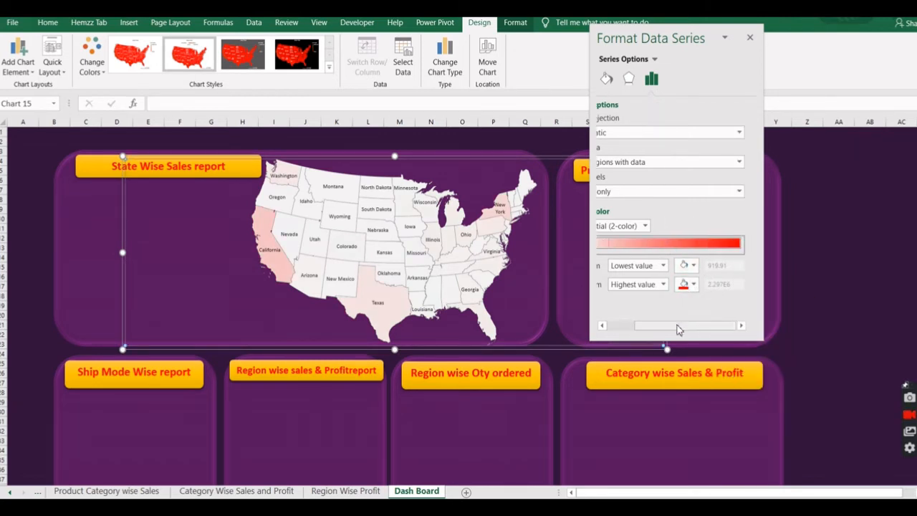
left_click_drag(709, 327, 683, 169)
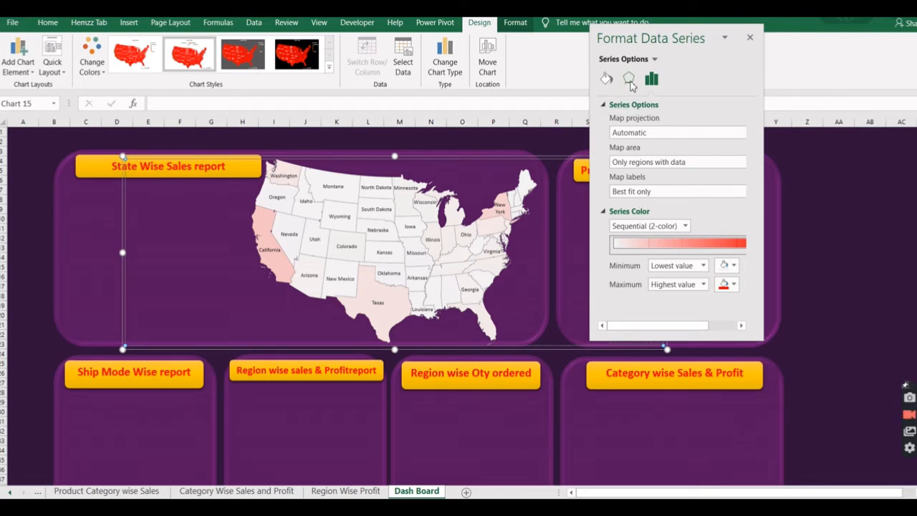
left_click(607, 79)
left_click(614, 137)
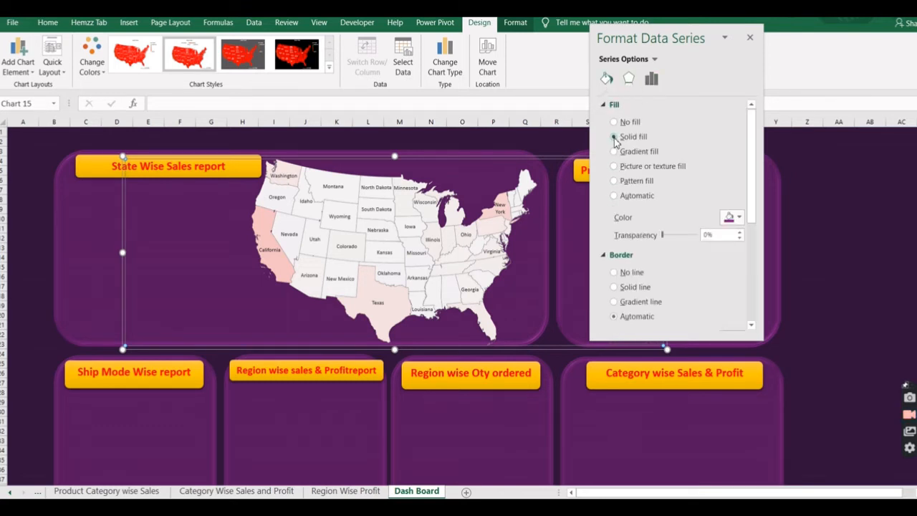
Switch the map's series color to Diverging (3-color) with standard orange as the midpoint color.
left_click(651, 79)
left_click(673, 226)
left_click(652, 249)
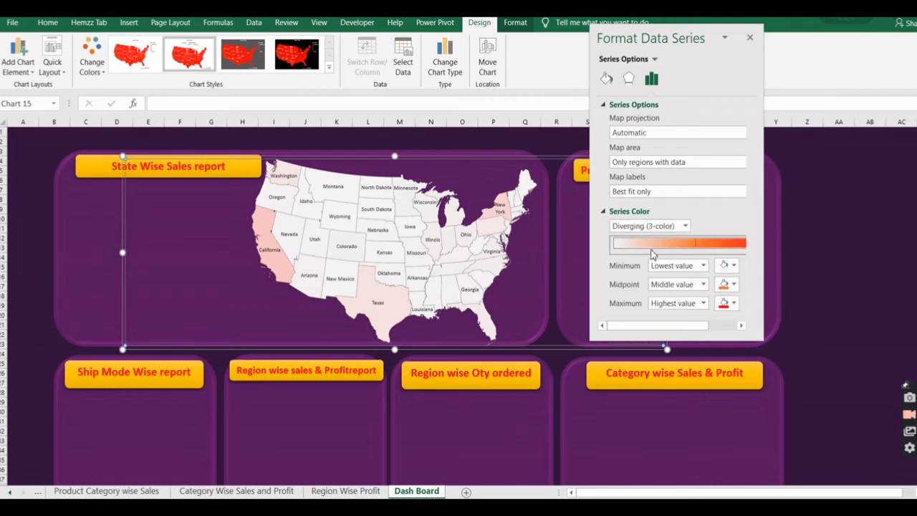
left_click(733, 284)
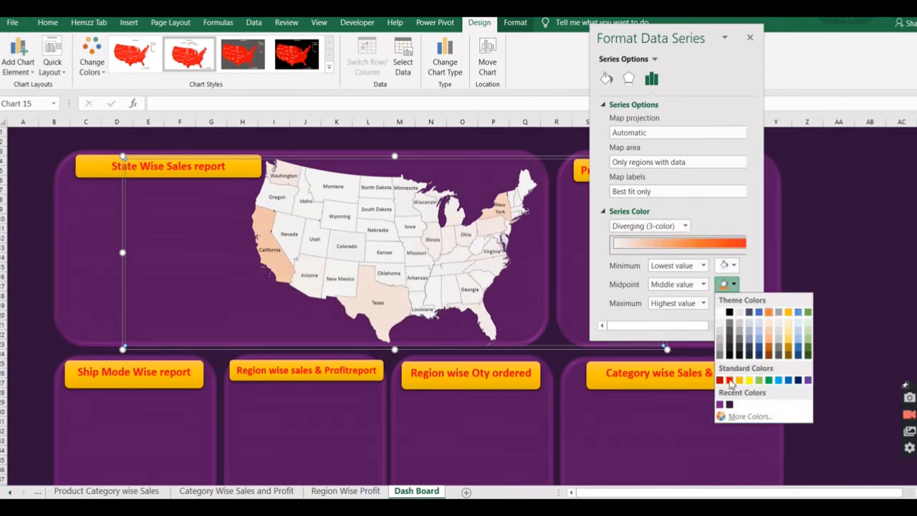
left_click(736, 387)
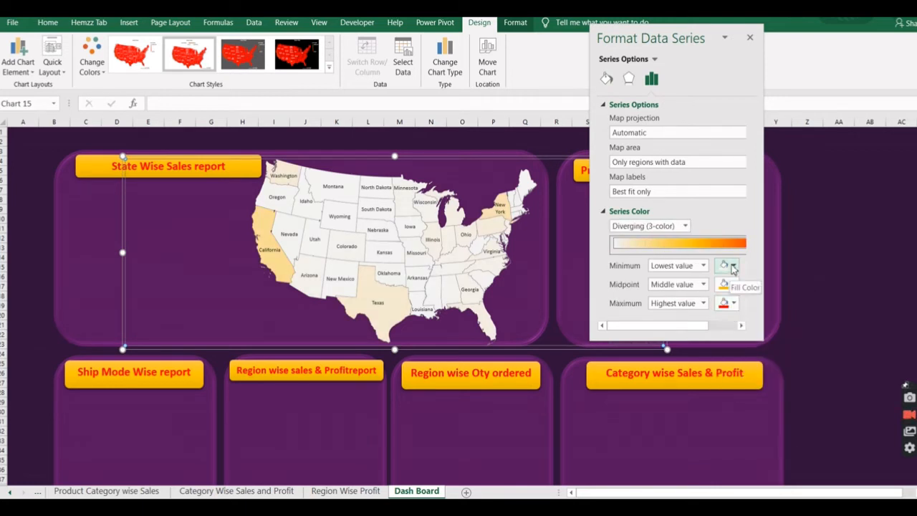
Set the map scale's lowest-value color to a medium grey and close the series formatting options.
left_click(728, 265)
left_click(723, 325)
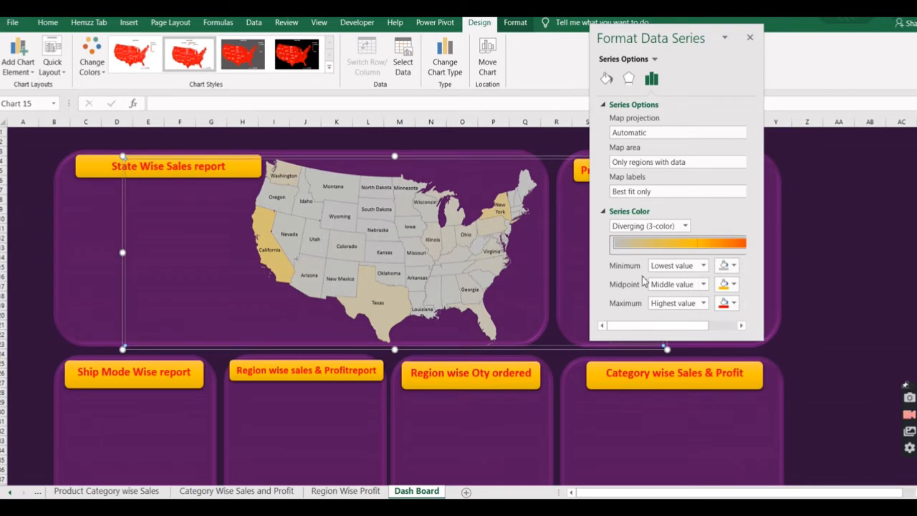
left_click(792, 254)
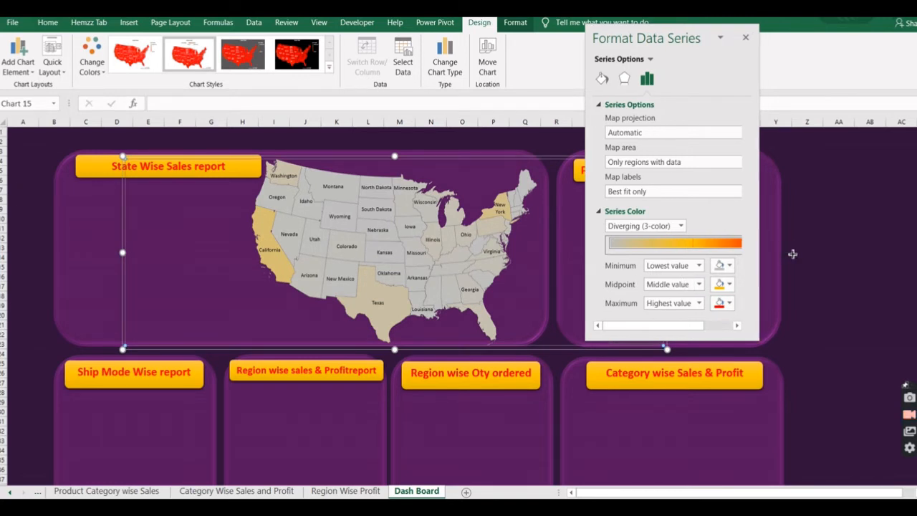
left_click(793, 255)
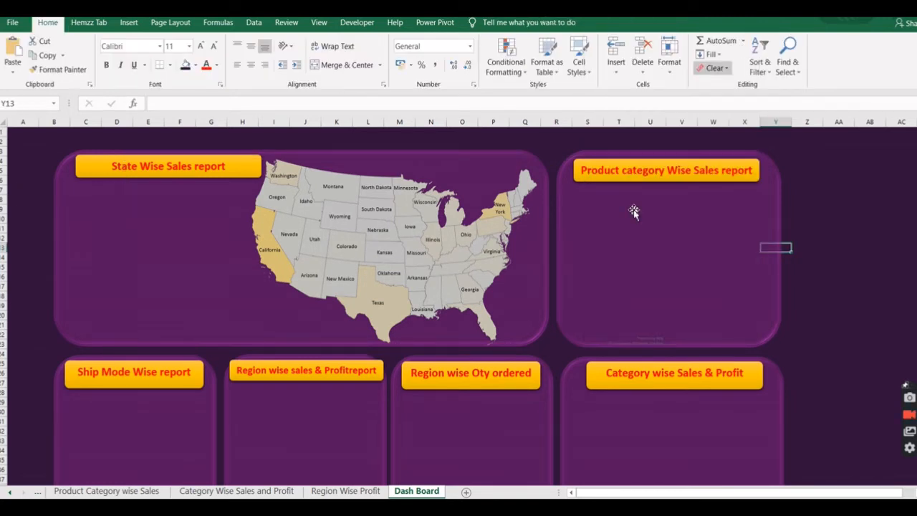
Add a legend to the dashboard map chart.
left_click(511, 286)
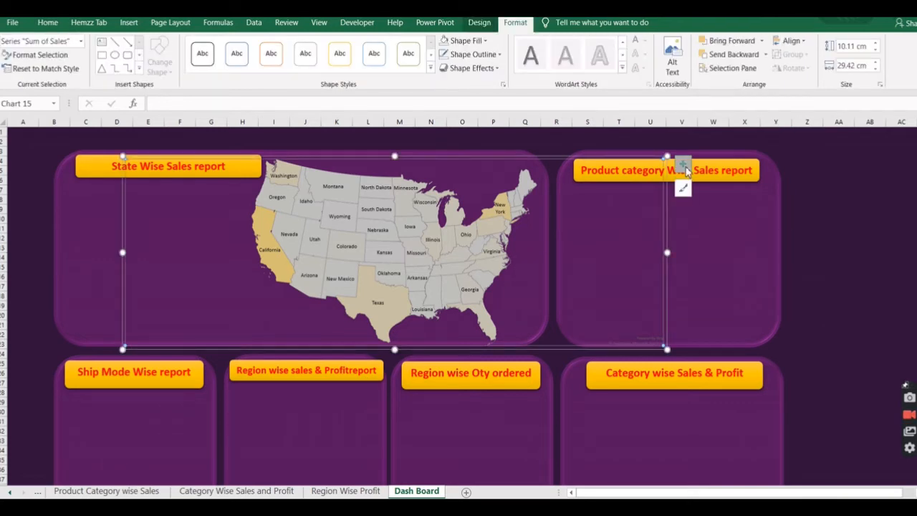
left_click(684, 167)
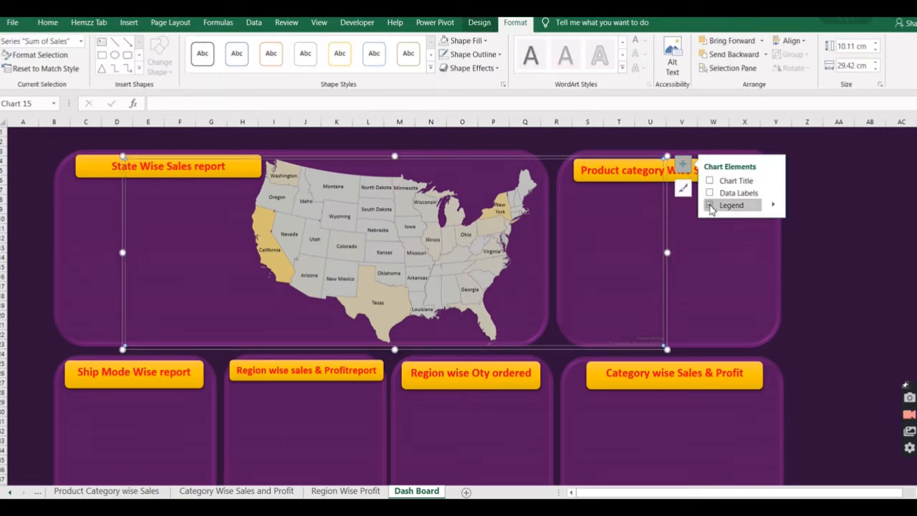
left_click(709, 205)
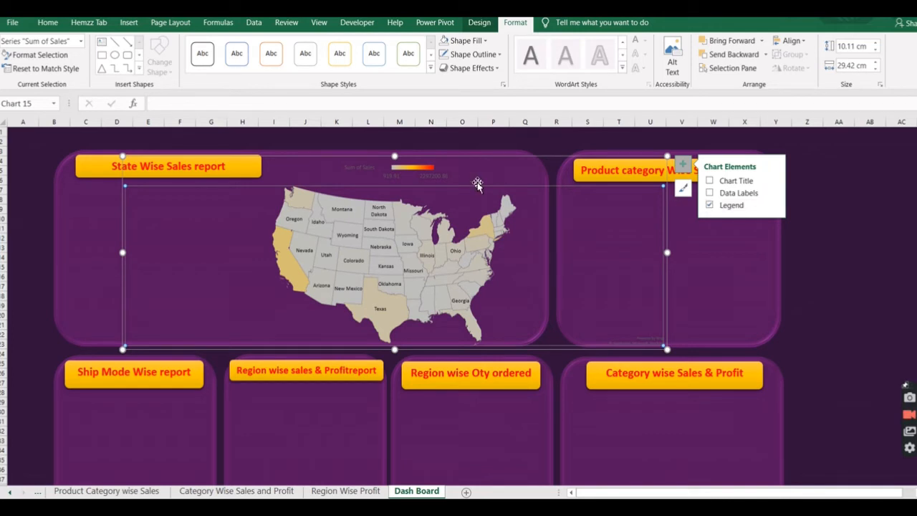
Set the font color of the map's Sum of Sales legend to white.
left_click(391, 182)
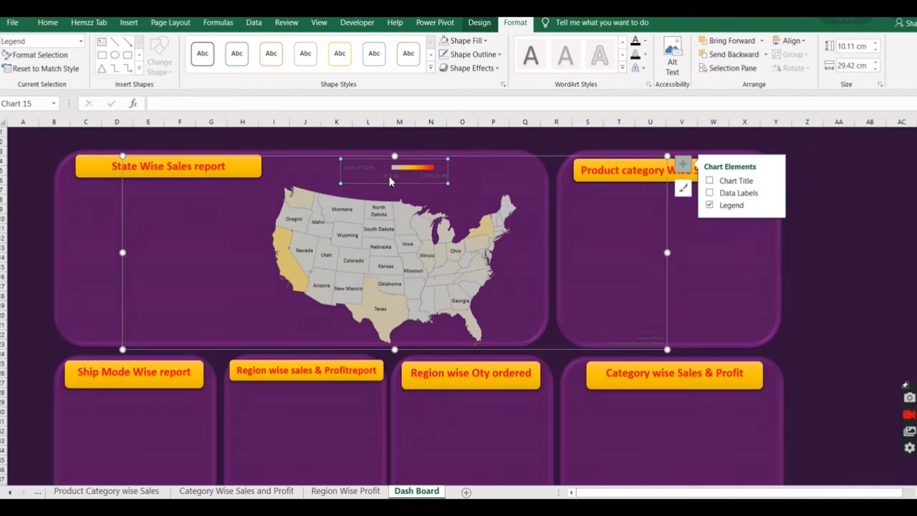
left_click(50, 22)
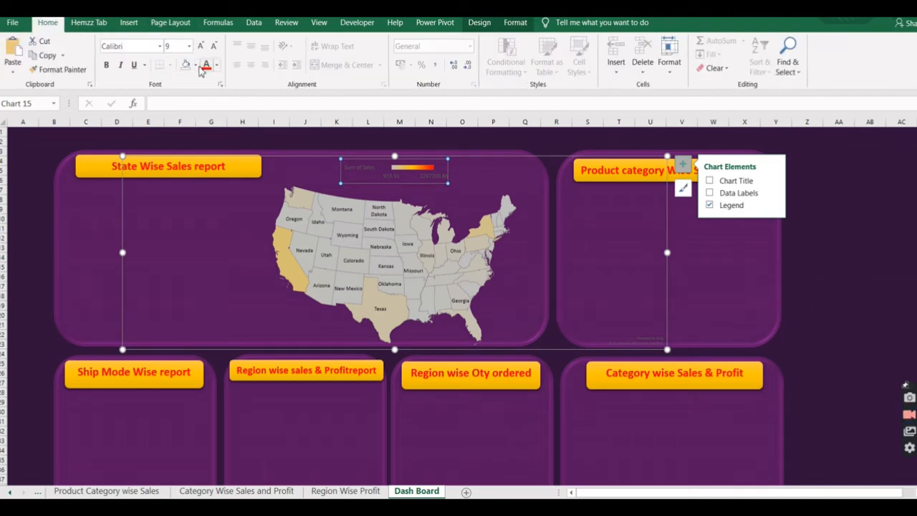
left_click(217, 65)
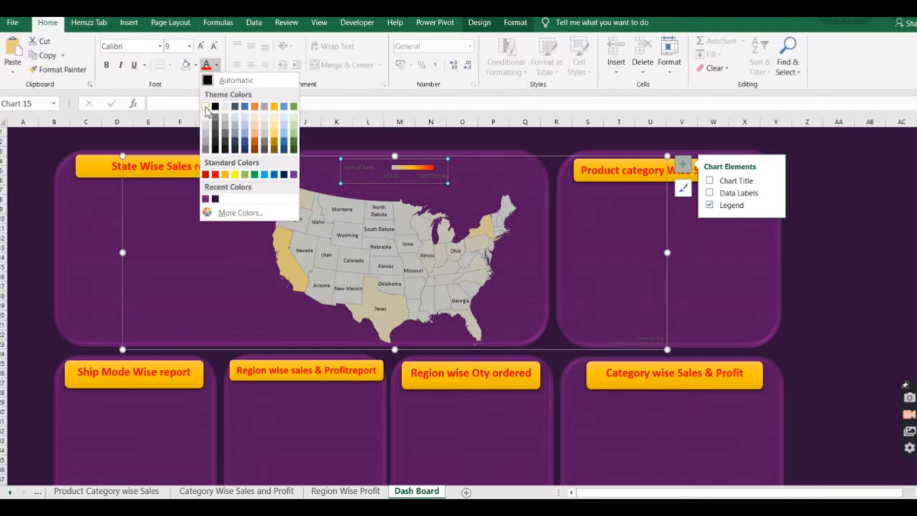
left_click(206, 107)
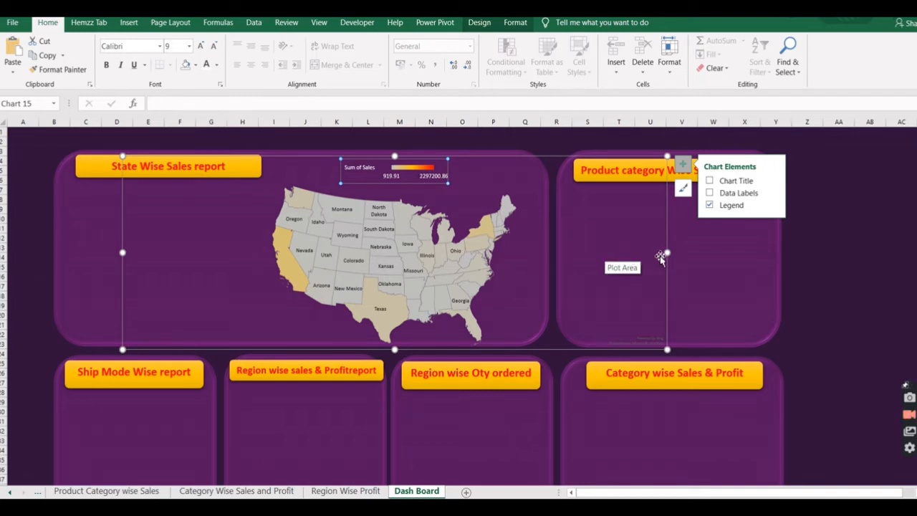
Narrow the map chart to fit inside the State Wise Sales panel, nudge it up slightly, and deselect it.
left_click_drag(667, 255, 538, 258)
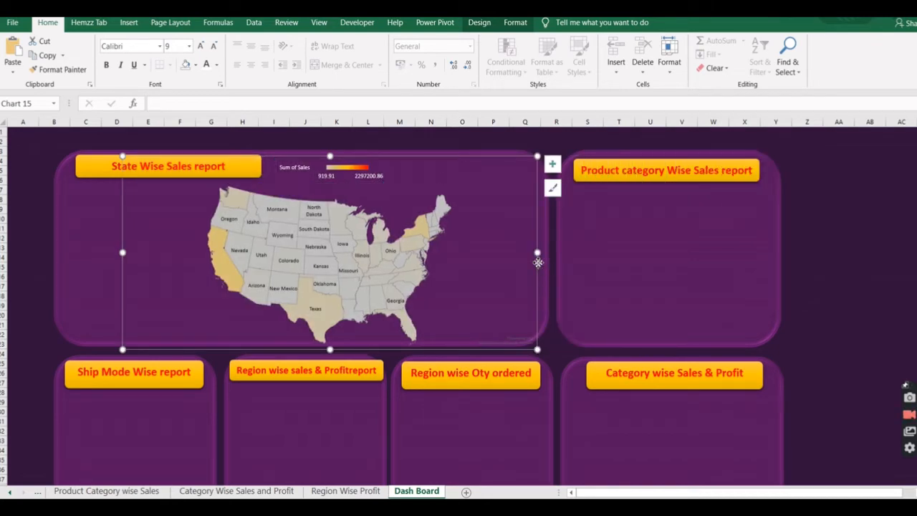
left_click_drag(538, 262, 538, 258)
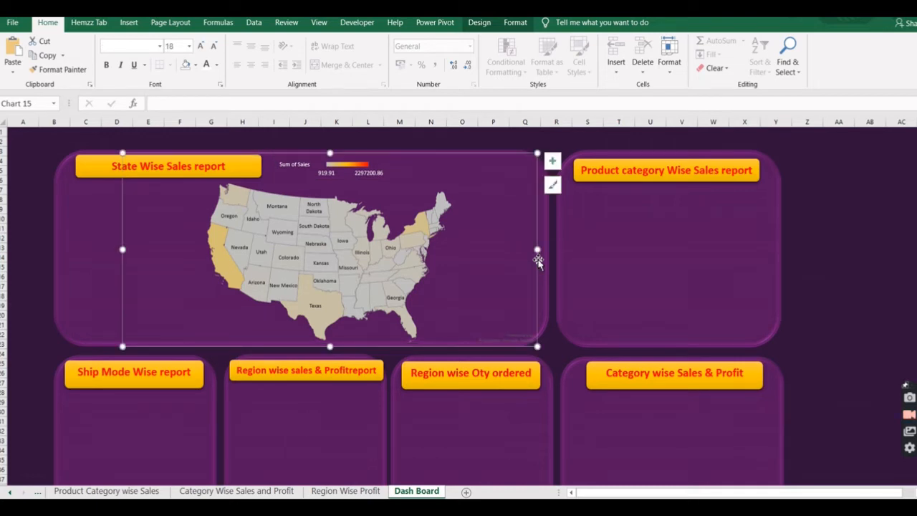
left_click(856, 296)
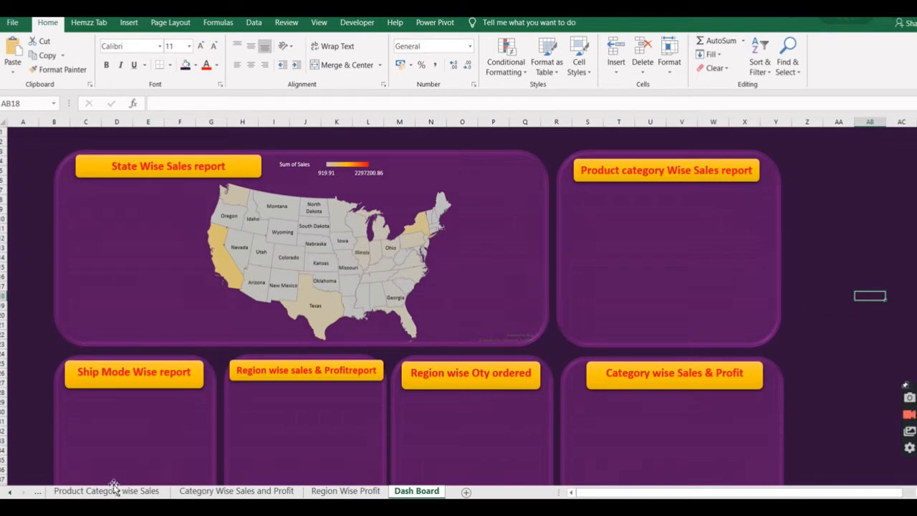
Move the clustered column chart from the Ship Mode wise report sheet onto the Ship Mode Wise report panel of the Dash Board sheet.
left_click(10, 492)
left_click(11, 492)
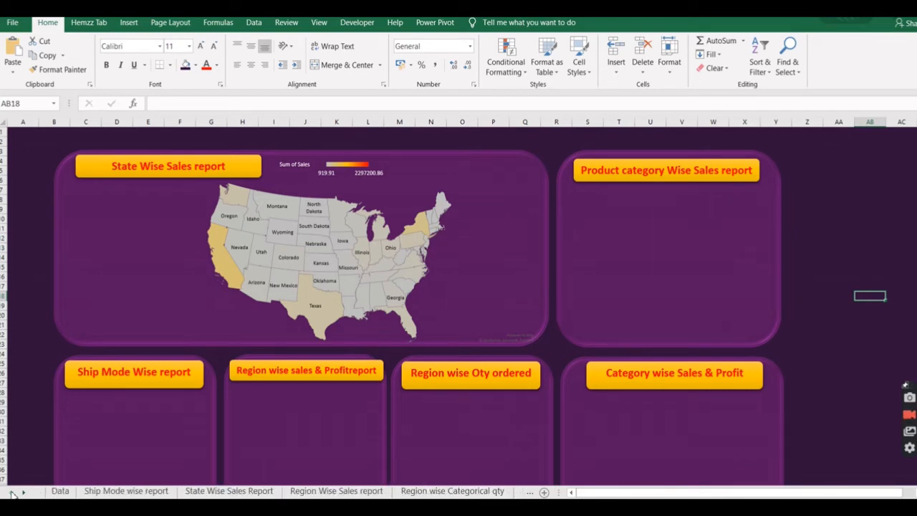
left_click(212, 493)
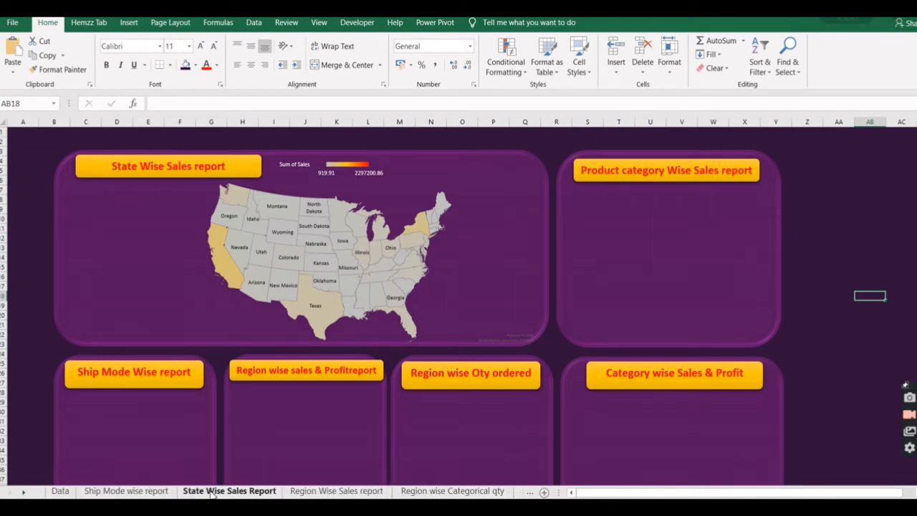
left_click(126, 491)
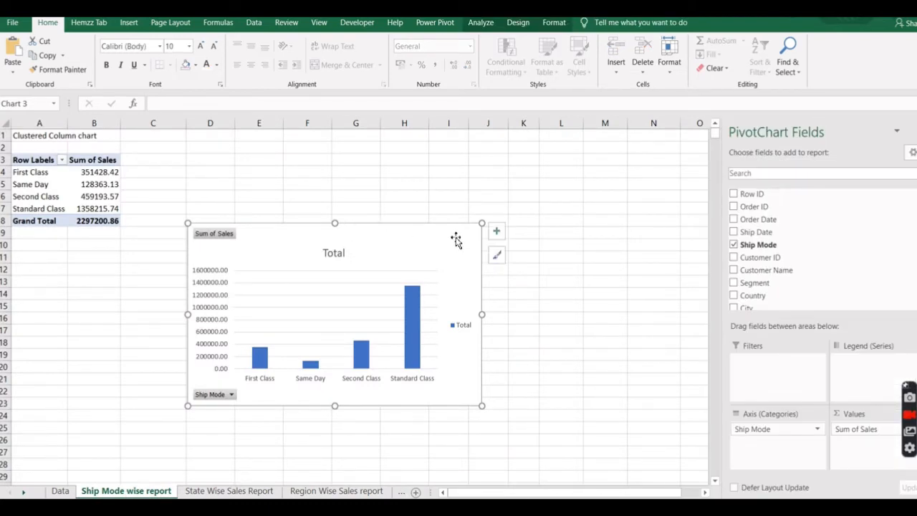
key("Delete")
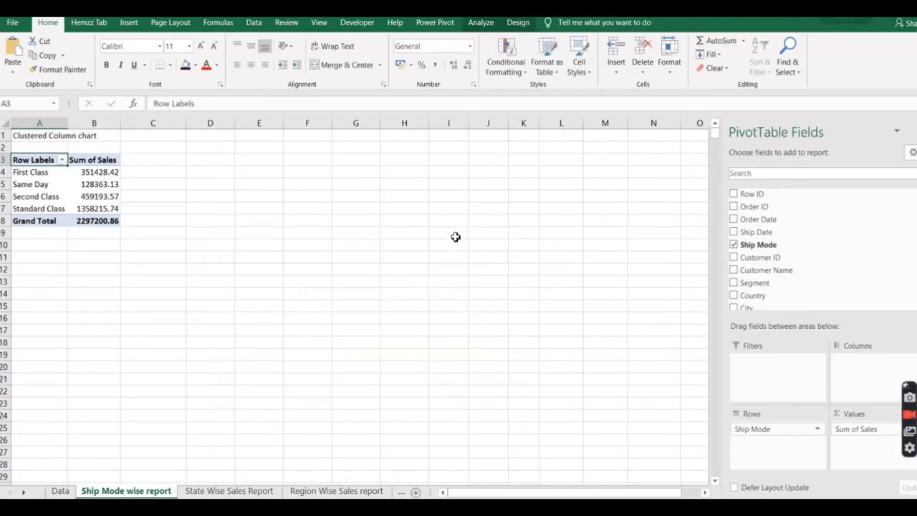
left_click(24, 493)
left_click(291, 492)
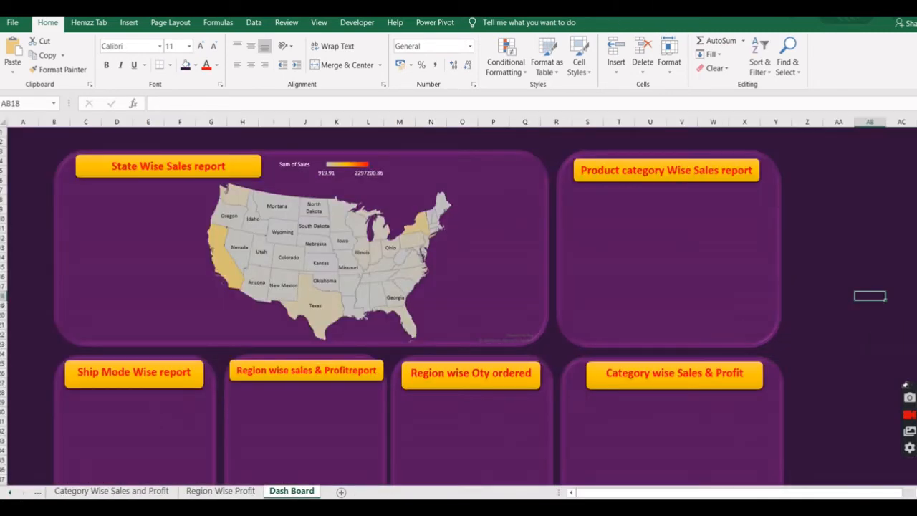
left_click(127, 421)
key("ctrl+v")
scroll(577, 412, "down", 2)
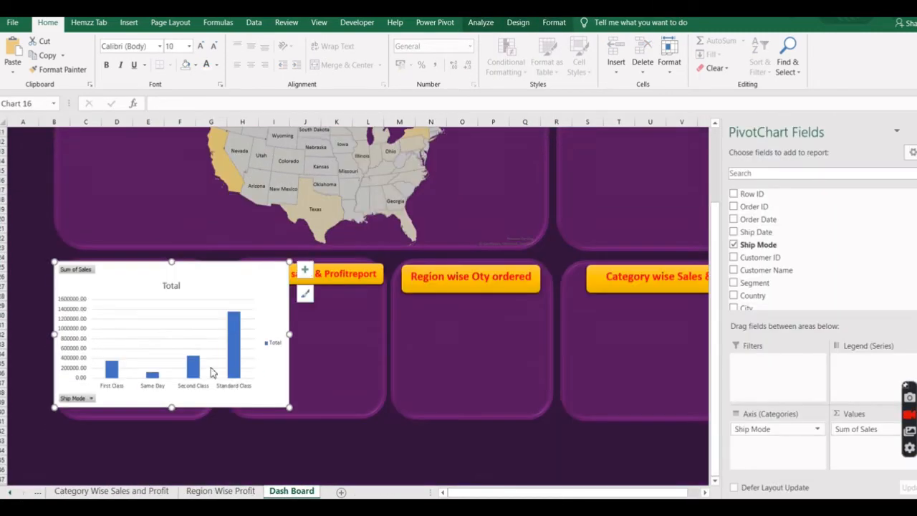
Remove the ship mode chart's background fill and set its text color to white.
left_click(554, 22)
left_click(466, 40)
left_click(473, 184)
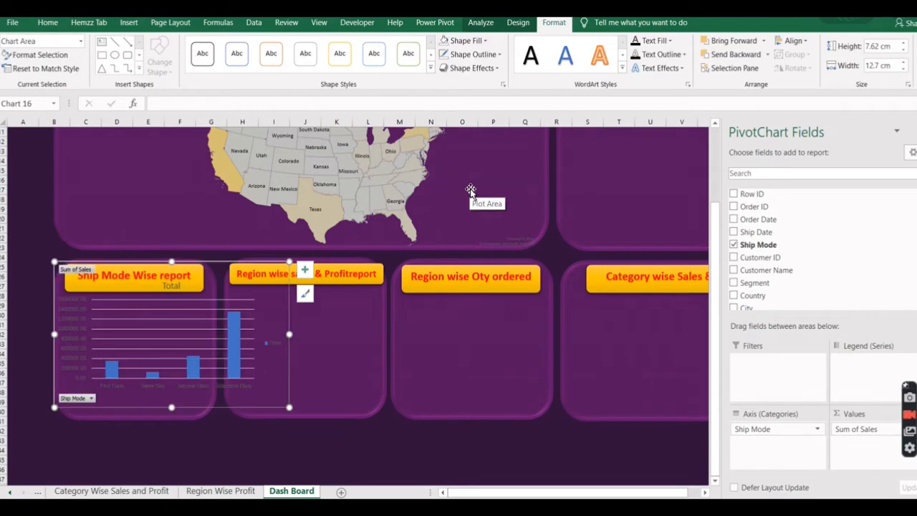
left_click(670, 41)
left_click(637, 83)
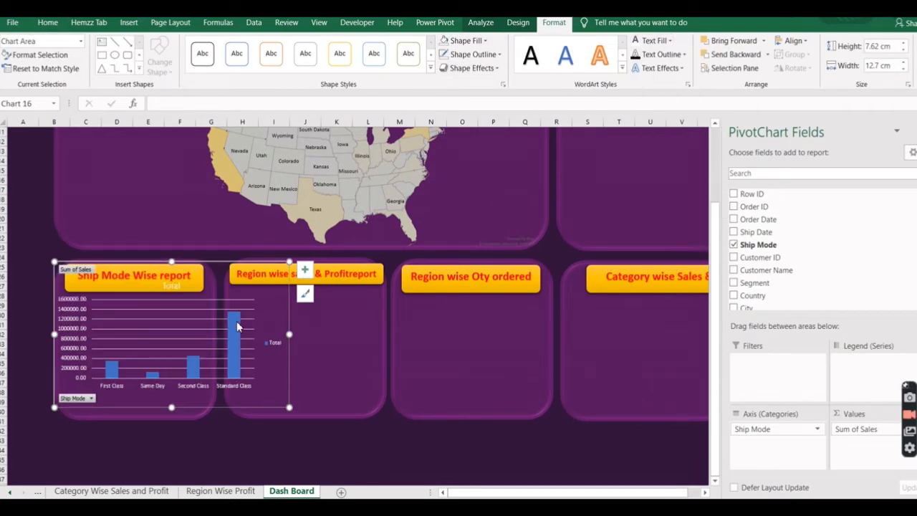
Remove the primary major horizontal gridlines from the ship mode chart.
left_click(237, 302)
right_click(241, 301)
left_click(279, 403)
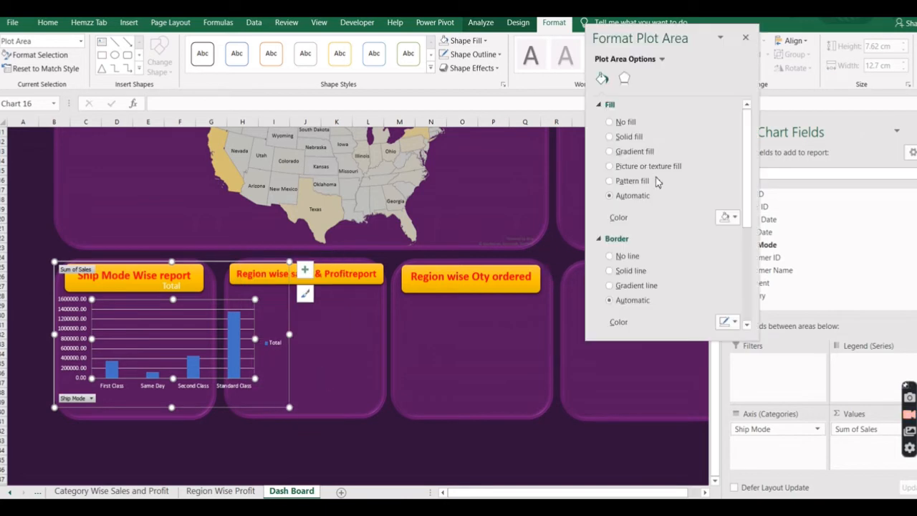
left_click(481, 22)
left_click(518, 22)
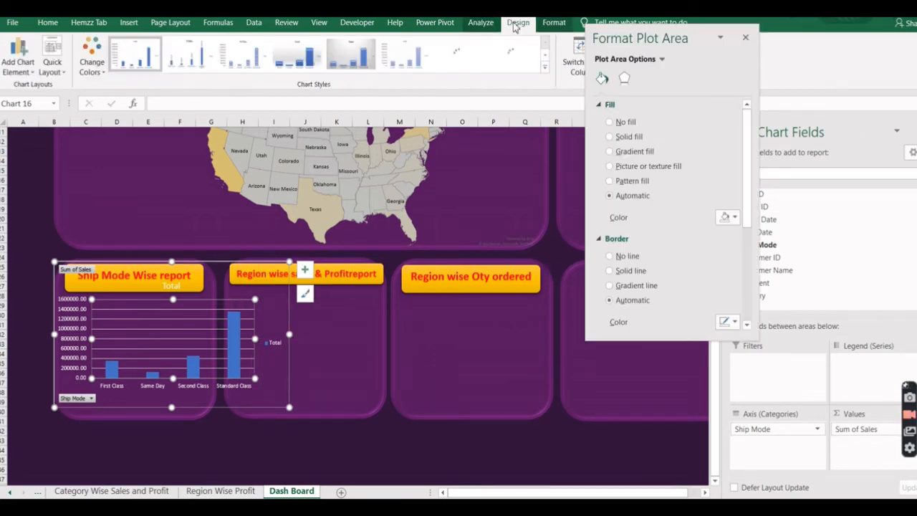
left_click(17, 54)
mouse_move(36, 177)
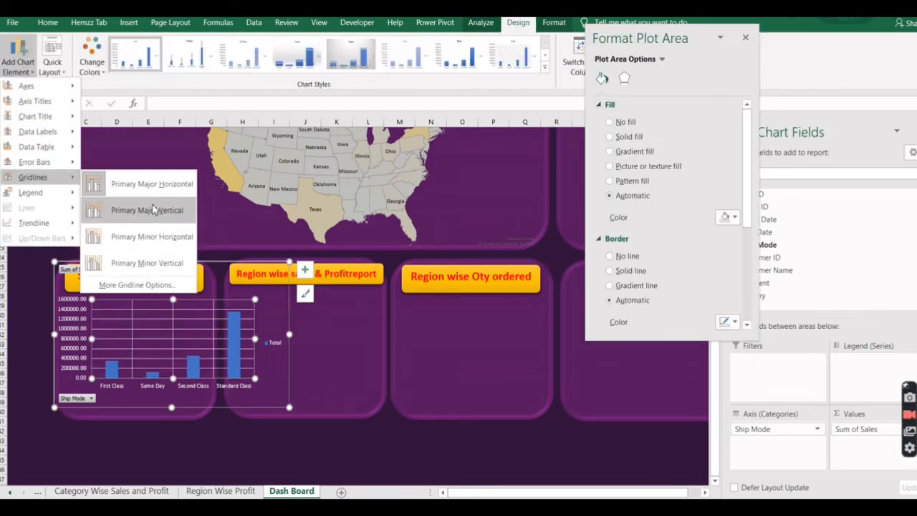
key("Escape")
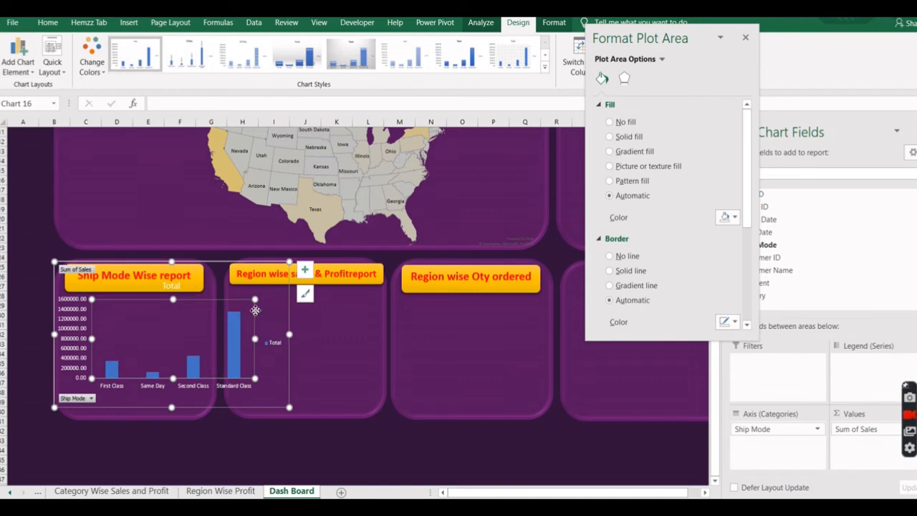
left_click(315, 344)
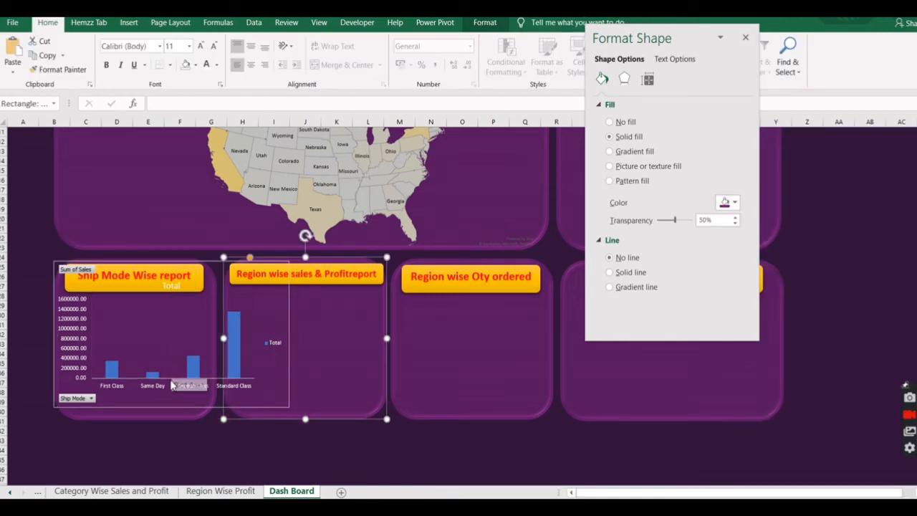
Hide the PivotChart field list and remove the ship mode chart's title and legend.
right_click(183, 390)
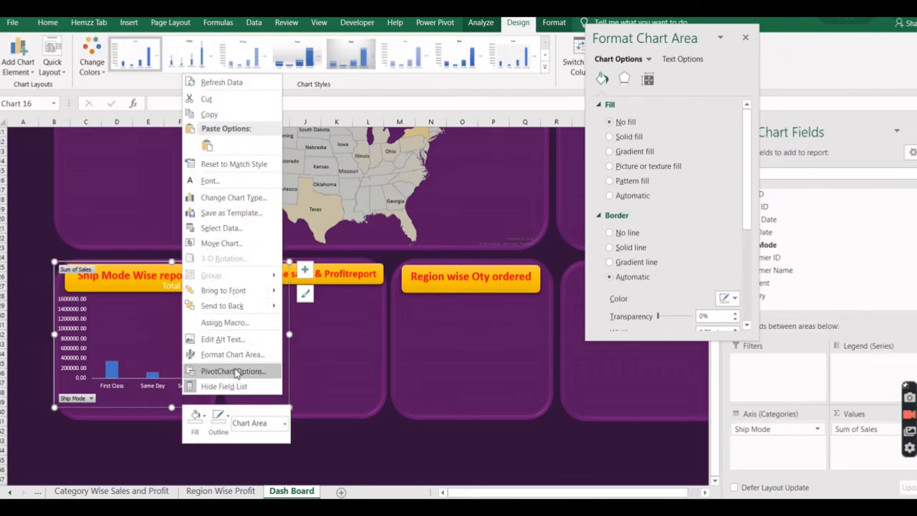
left_click(224, 386)
left_click(305, 270)
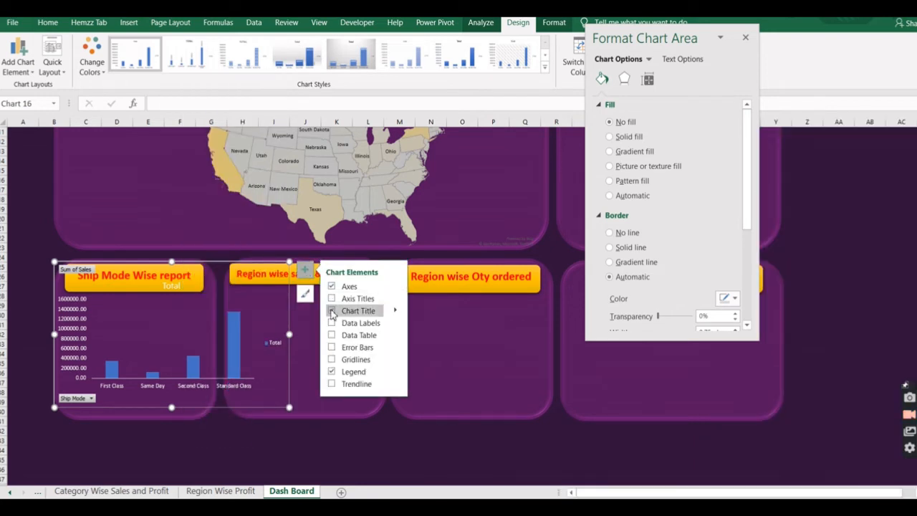
left_click(332, 311)
left_click(332, 372)
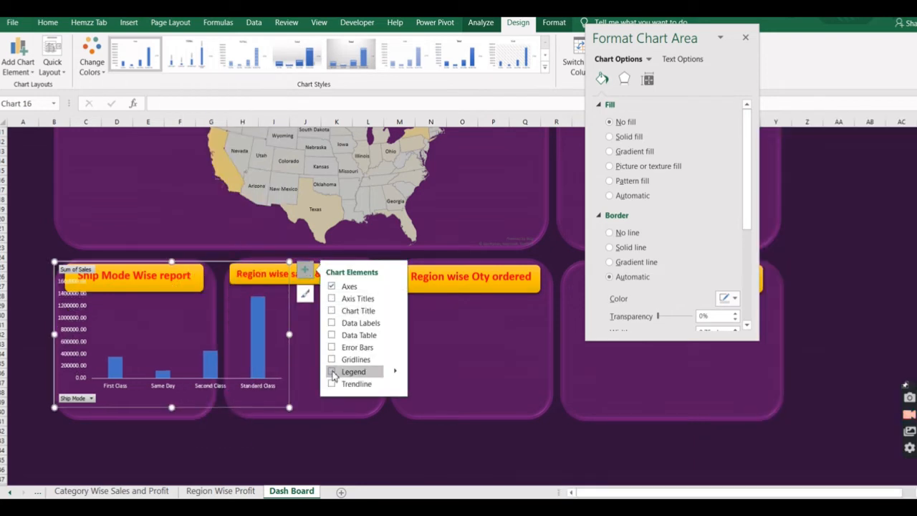
Hide all field buttons on the ship mode chart and remove the chart's outline.
right_click(91, 398)
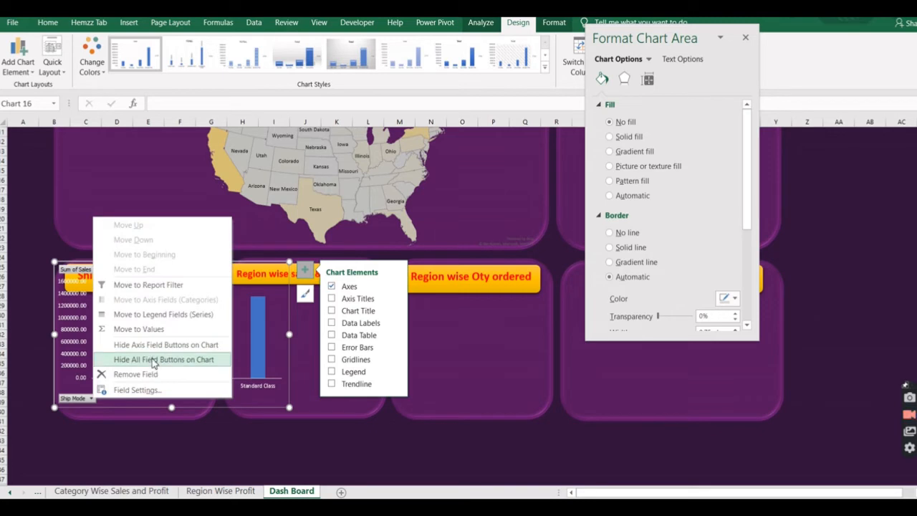
left_click(173, 364)
left_click(466, 353)
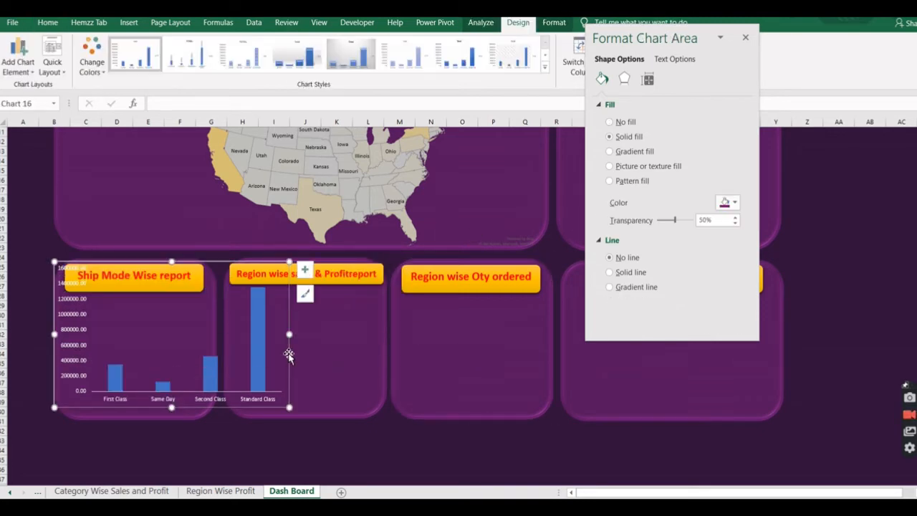
left_click(553, 24)
left_click(498, 56)
left_click(463, 201)
left_click(328, 335)
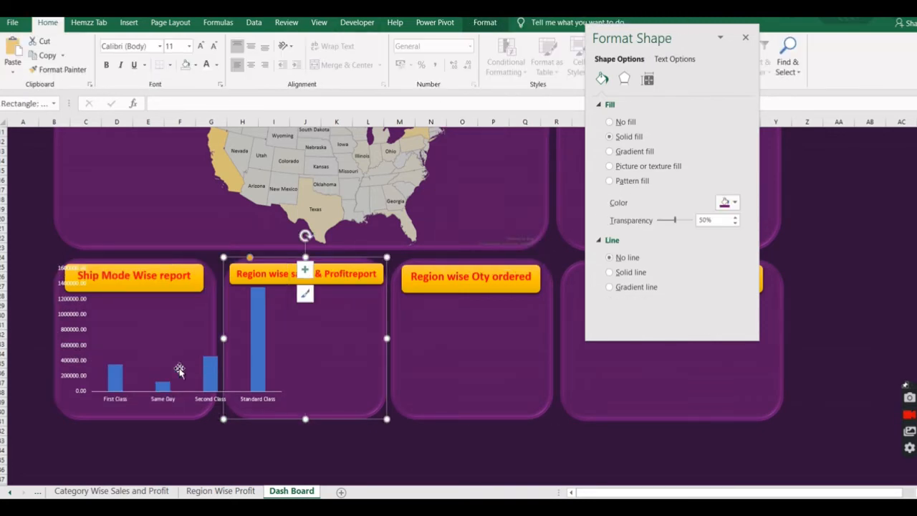
Resize the ship mode chart to about 6.35 cm high and 7.96 cm wide and position it beneath its panel's gold banner.
left_click(180, 368)
left_click_drag(290, 408, 201, 414)
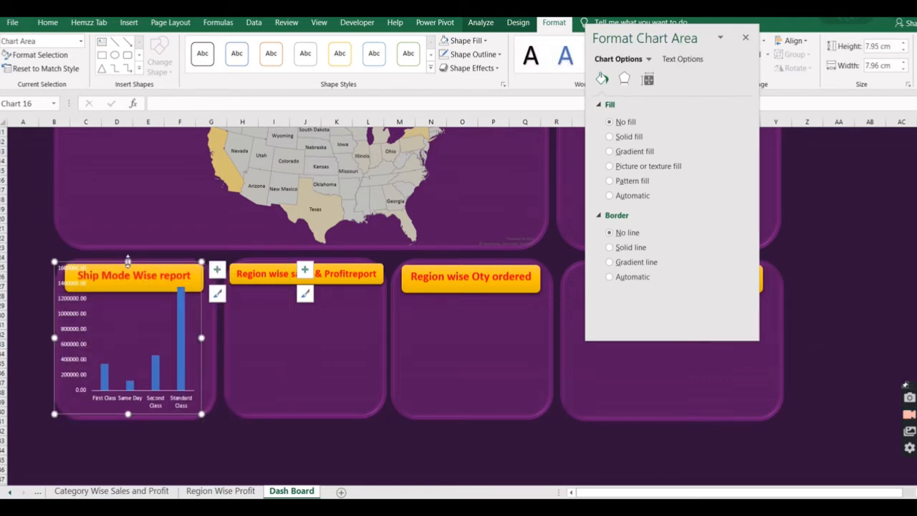
left_click_drag(127, 260, 128, 292)
left_click(148, 316)
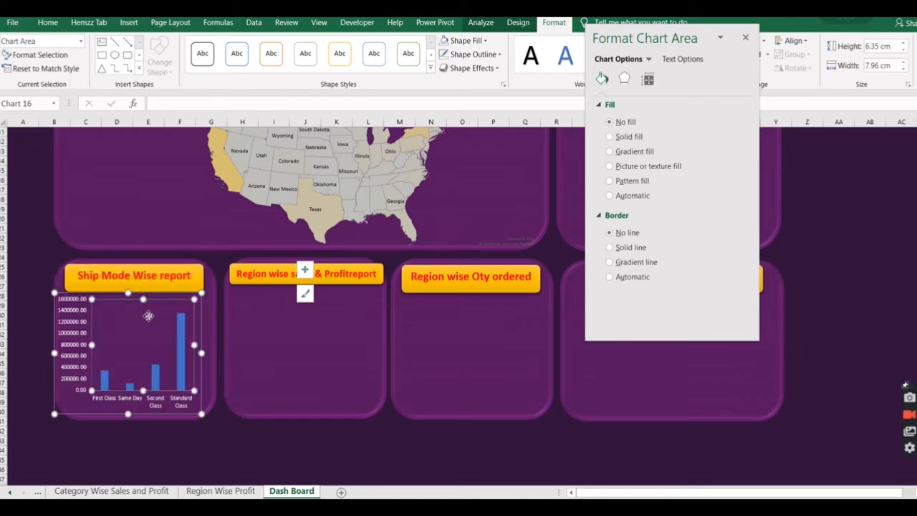
left_click_drag(145, 315, 146, 317)
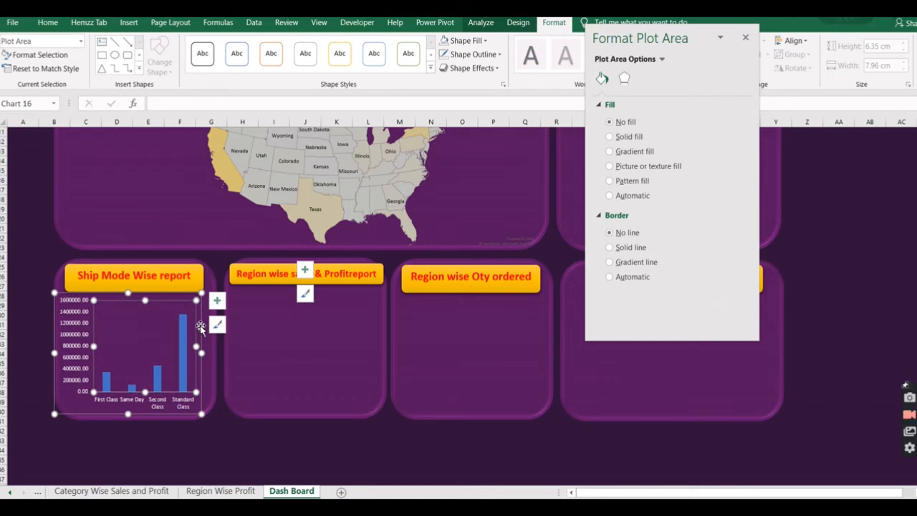
left_click_drag(203, 326, 204, 329)
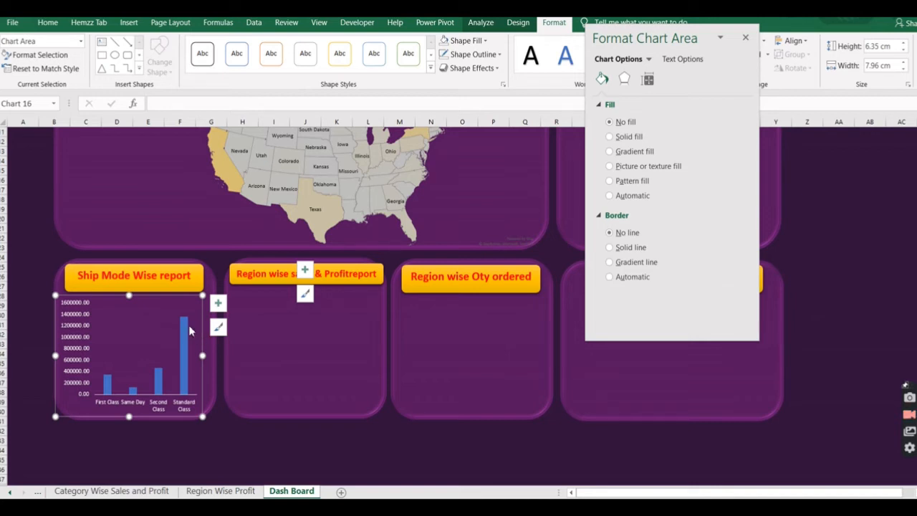
Add Outside End data labels to the ship mode chart, widen it slightly toward the panel's right edge, and deselect it.
left_click(518, 23)
left_click(17, 56)
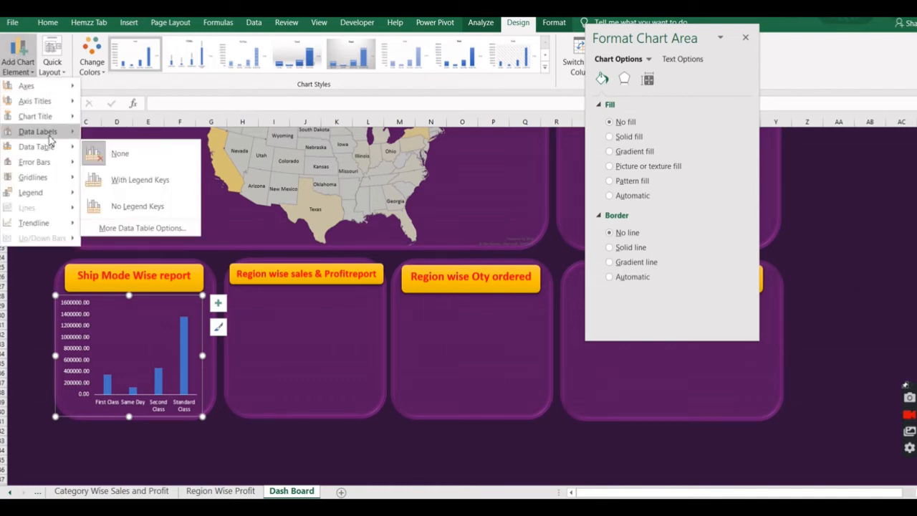
mouse_move(64, 132)
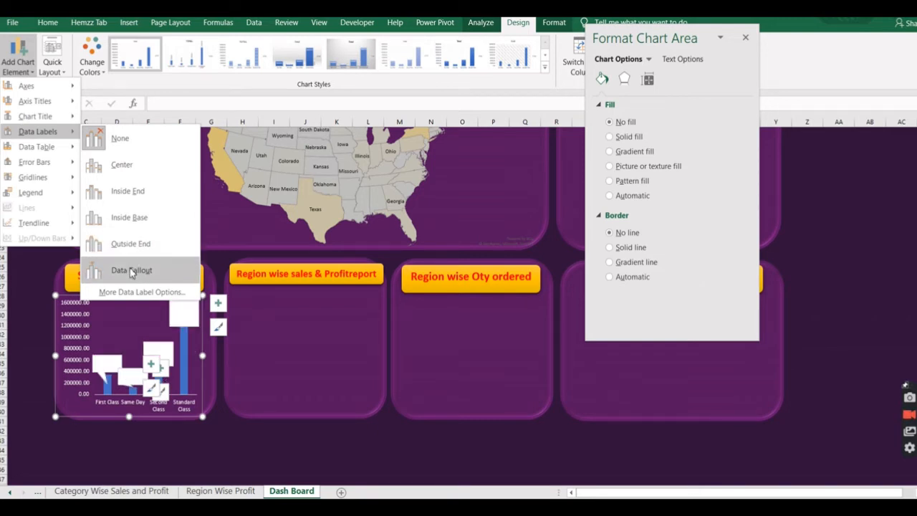
left_click(141, 249)
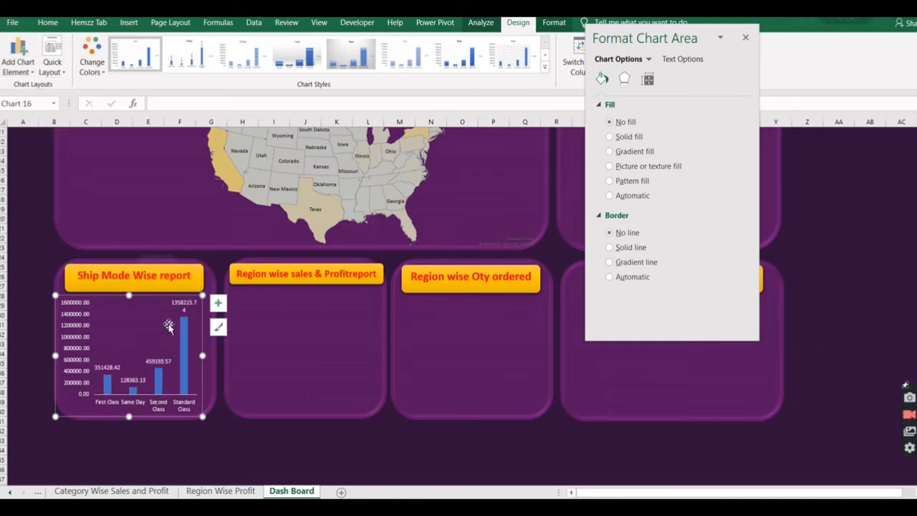
left_click_drag(204, 356, 213, 356)
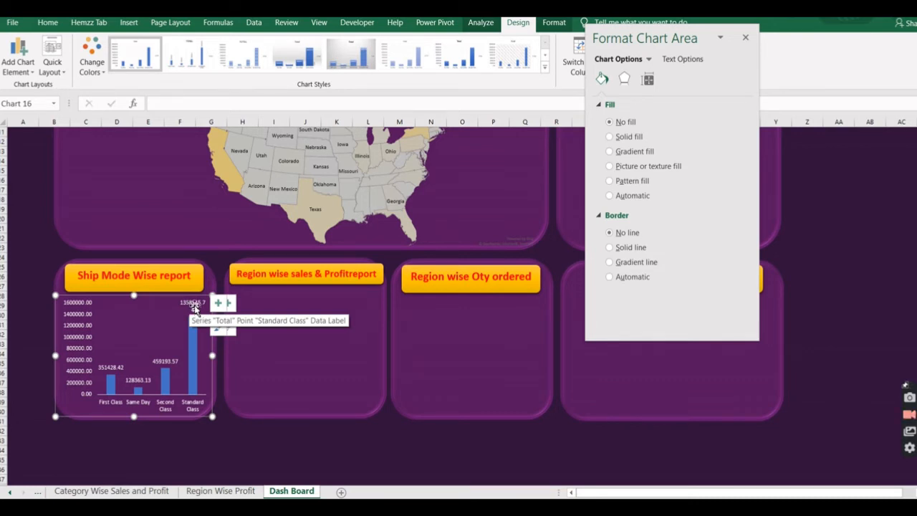
left_click(243, 429)
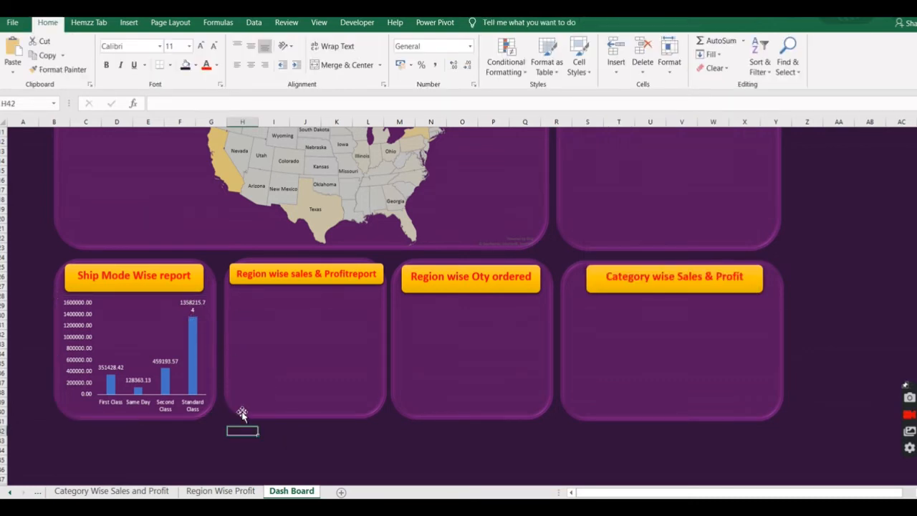
left_click(306, 429)
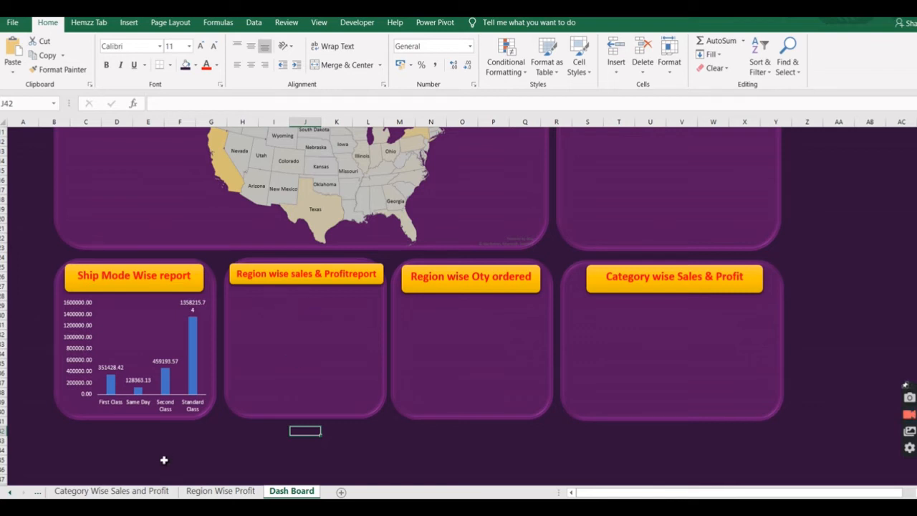
Move the doughnut chart from the Region Wise Sales report sheet onto the Dash Board's Region wise sales & Profit panel.
left_click(11, 492)
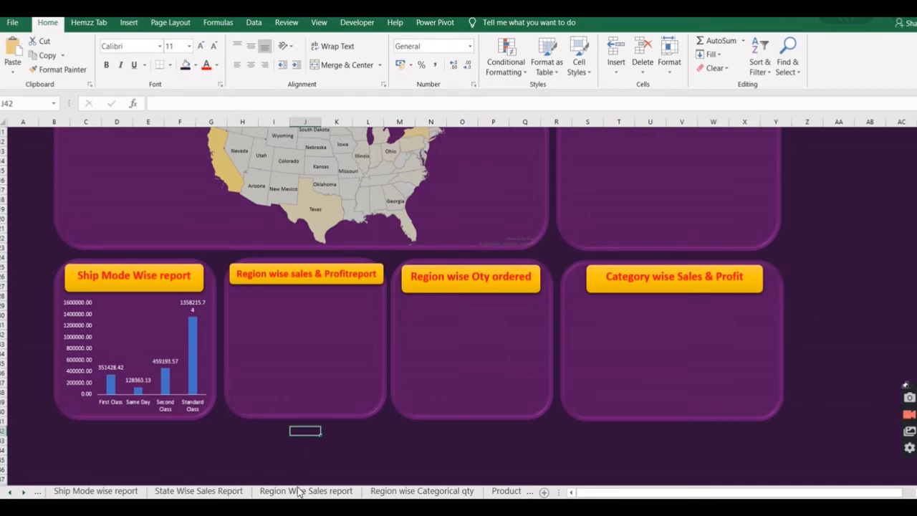
left_click(296, 492)
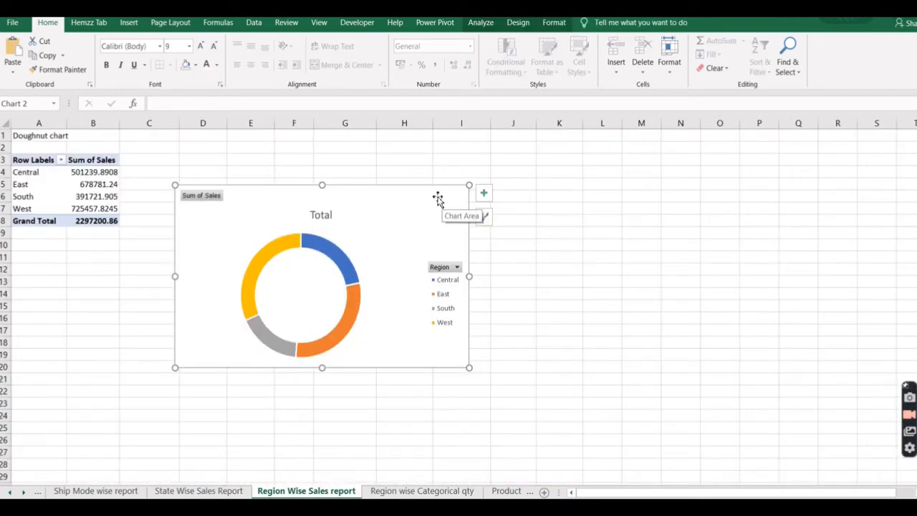
key("ctrl+x")
left_click(23, 492)
left_click(409, 492)
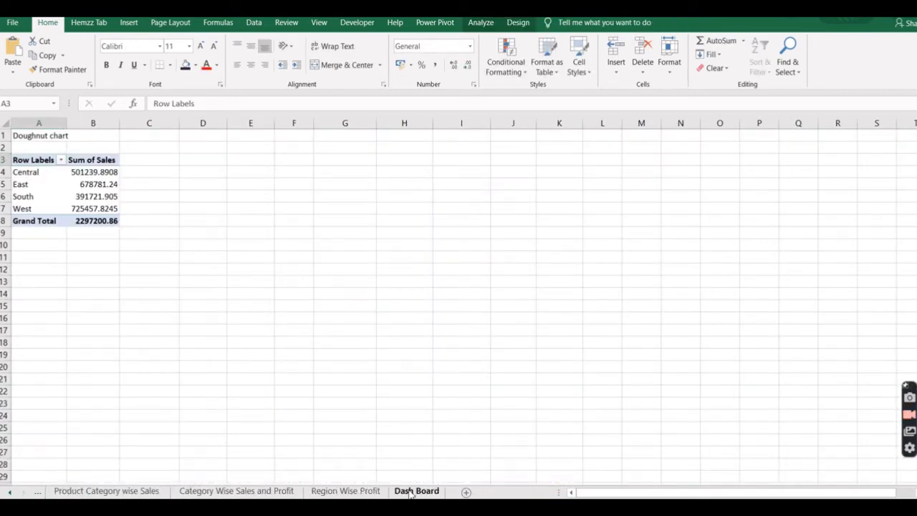
left_click(277, 337)
key("ctrl+v")
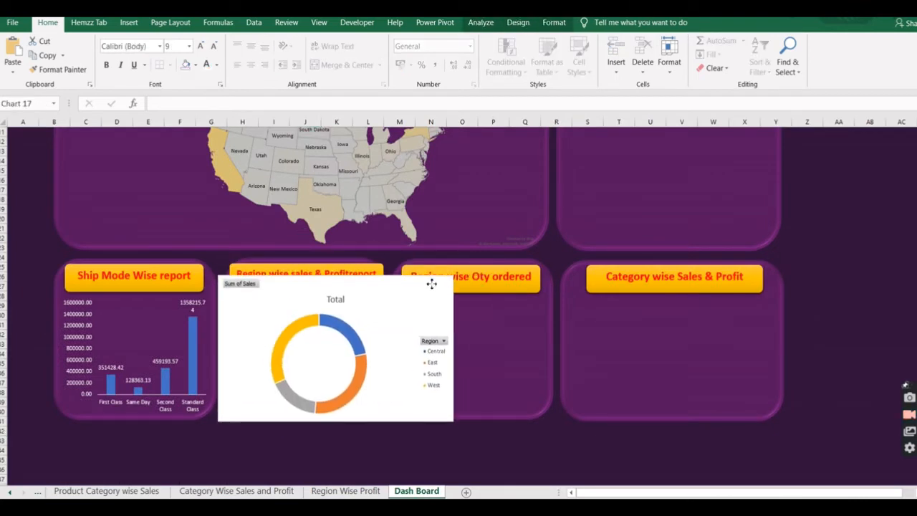
Remove the doughnut chart's fill and outline, and hide all of its field buttons.
left_click(554, 23)
left_click(466, 41)
left_click(477, 191)
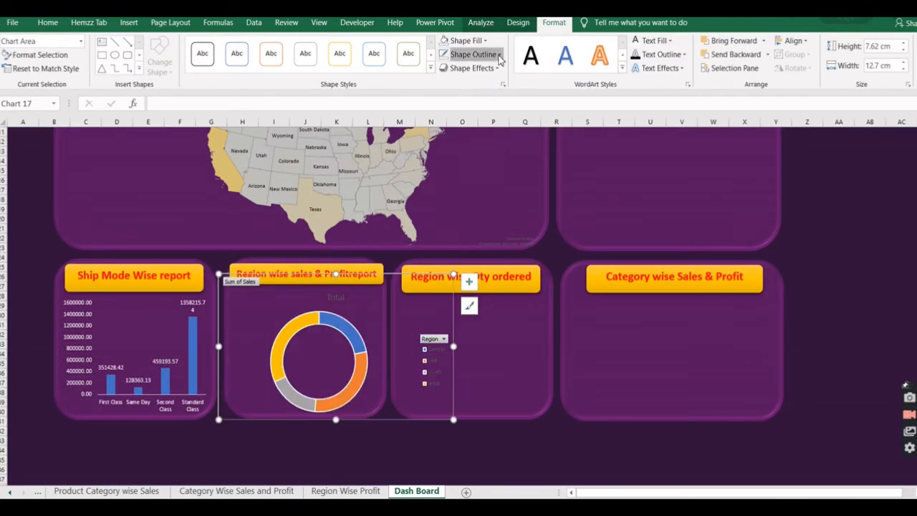
left_click(470, 55)
left_click(490, 207)
right_click(433, 339)
left_click(517, 301)
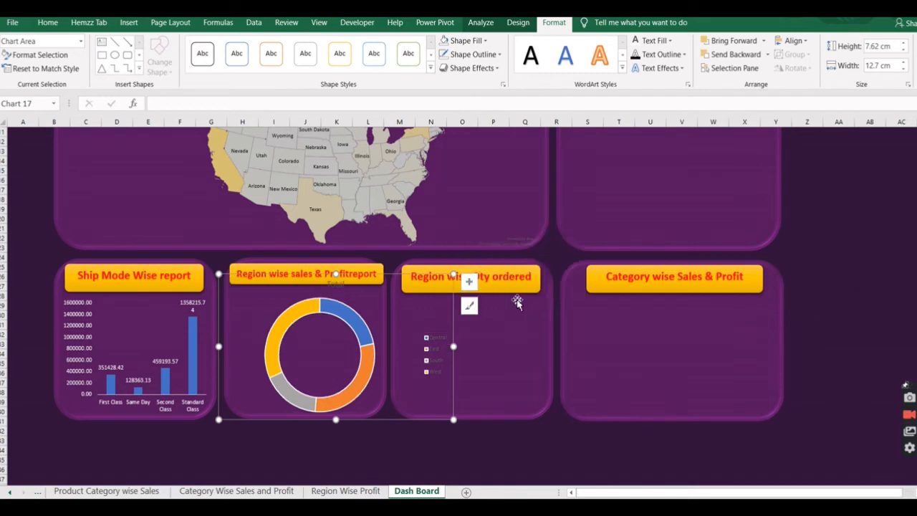
Remove the doughnut chart's title and add data labels with no fill to its ring.
left_click(469, 281)
left_click(496, 298)
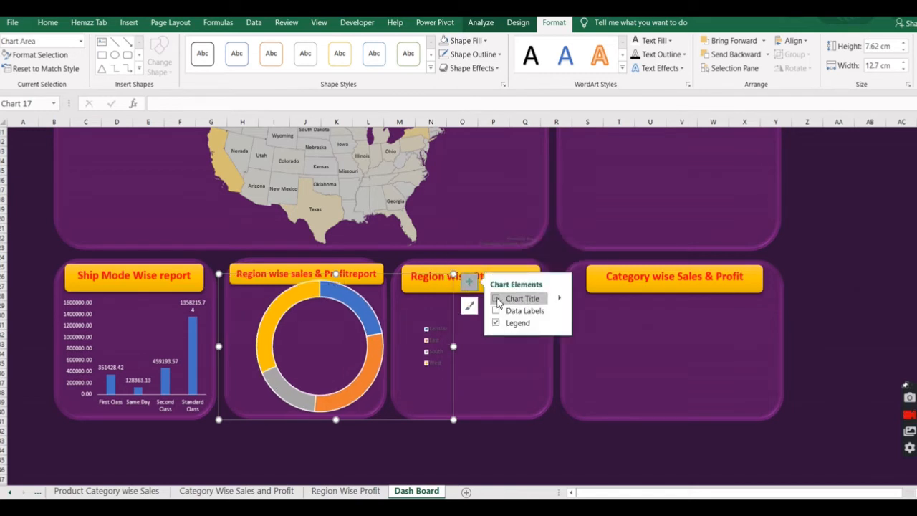
left_click(561, 311)
left_click(603, 346)
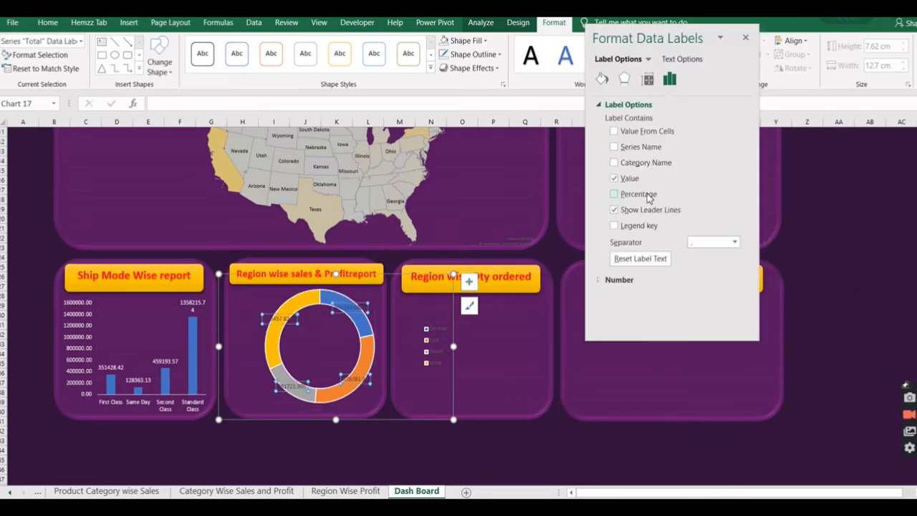
left_click(625, 78)
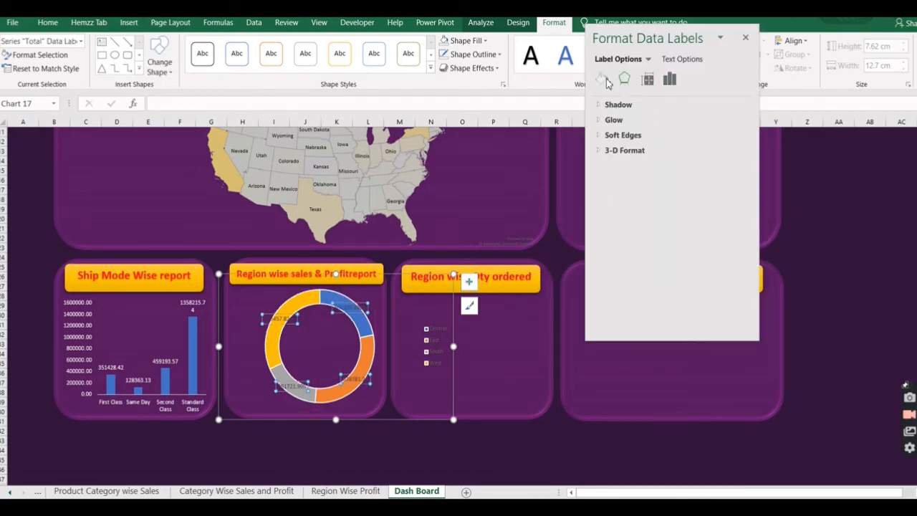
left_click(602, 79)
left_click(611, 138)
left_click(610, 122)
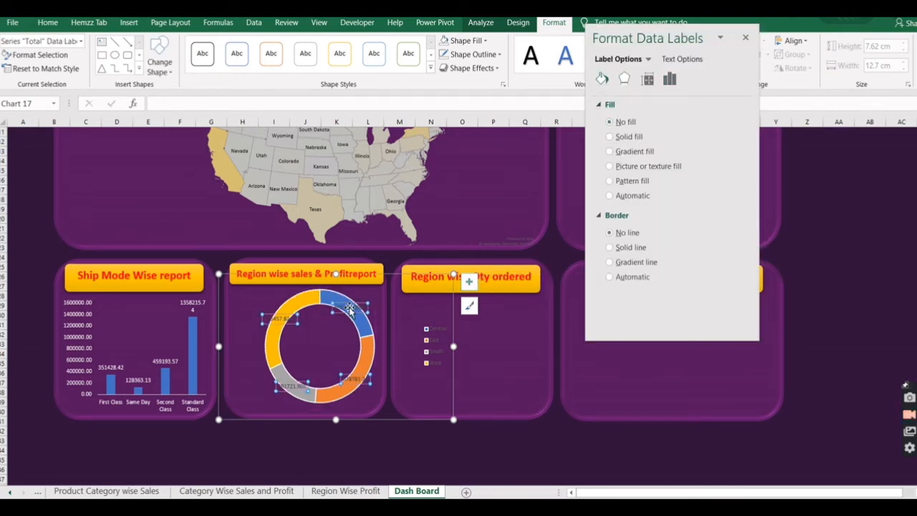
Make the doughnut chart's data labels white and bold, and move each of them outside the ring next to its segment.
left_click(349, 307)
left_click(294, 314)
left_click(354, 309)
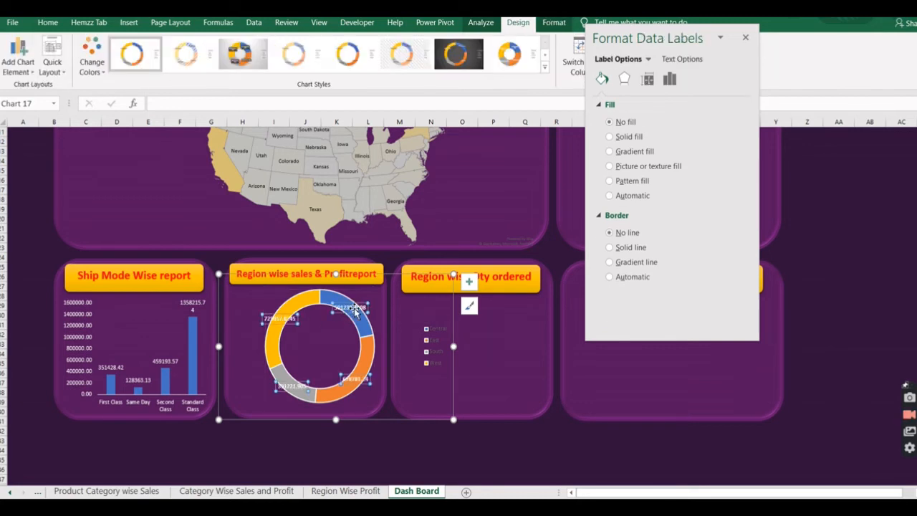
left_click_drag(356, 308, 371, 294)
left_click(357, 381)
left_click_drag(358, 405, 360, 401)
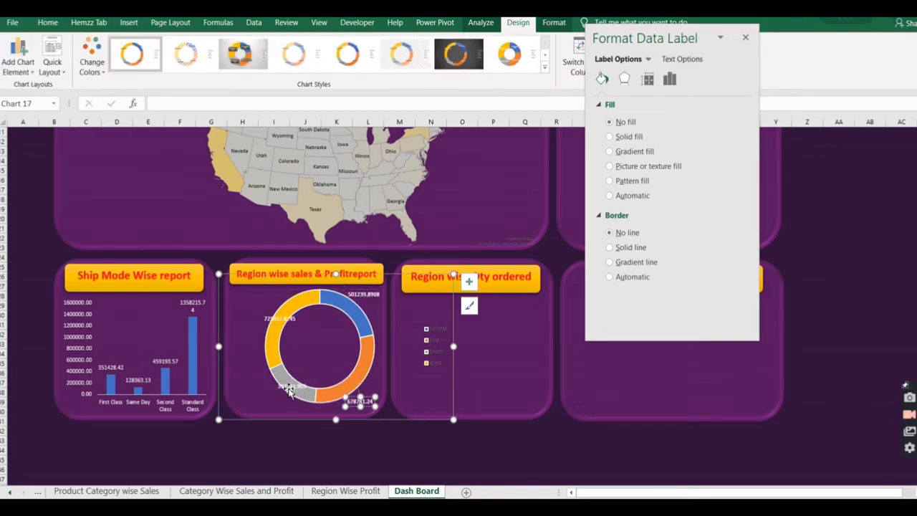
left_click_drag(286, 387, 253, 395)
left_click_drag(280, 319, 251, 304)
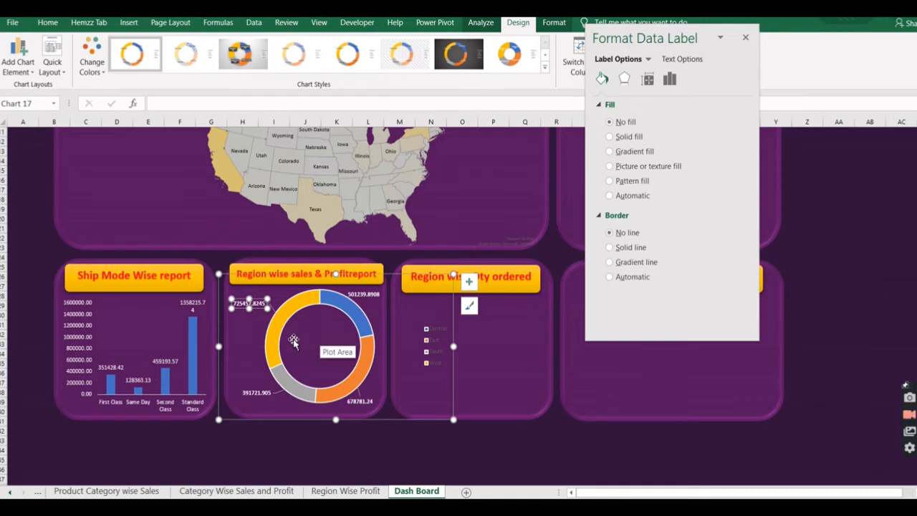
Narrow the doughnut chart to fit the Region wise sales & Profit panel and place its legend at the bottom.
left_click_drag(293, 340, 284, 341)
left_click_drag(453, 420, 385, 416)
left_click(366, 338)
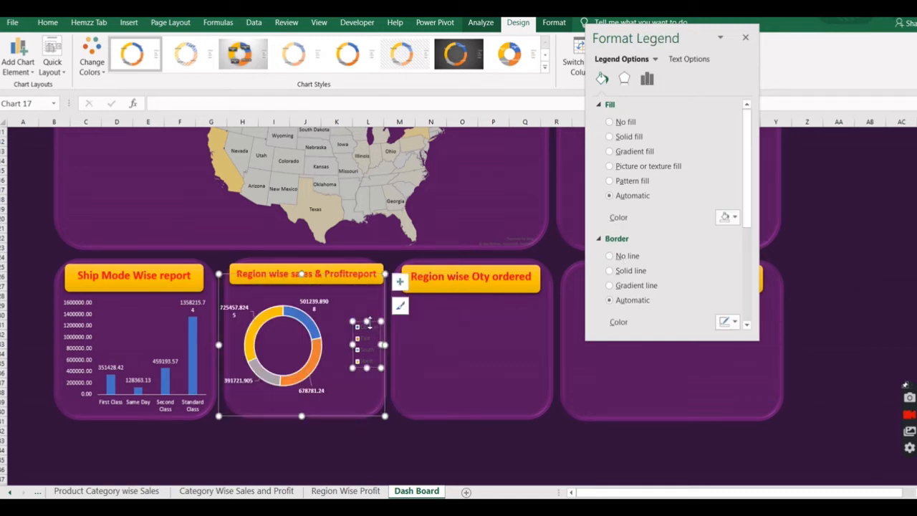
left_click(18, 56)
mouse_move(68, 140)
left_click(123, 243)
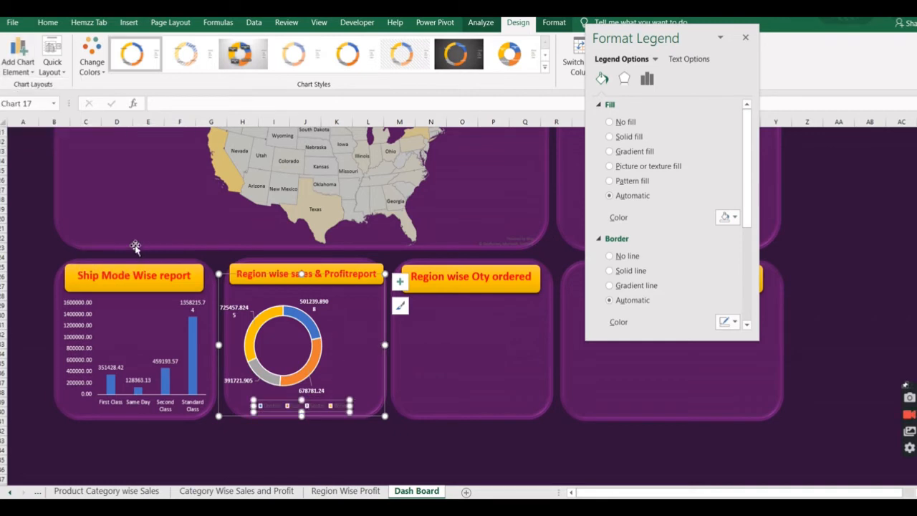
left_click_drag(366, 342, 349, 365)
left_click_drag(398, 344, 378, 344)
Make the doughnut chart's legend text white, fine-tune the chart's size within its panel, and deselect it.
left_click(324, 408)
left_click(47, 22)
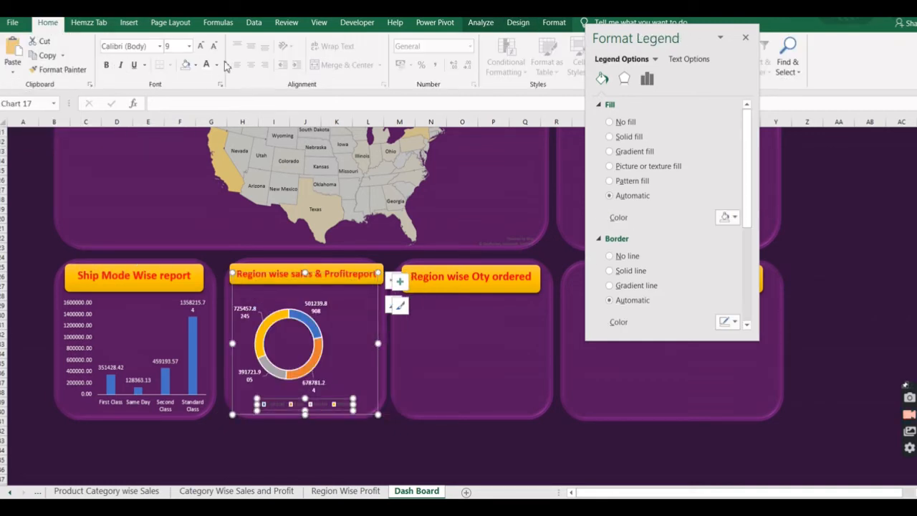
left_click_drag(378, 274, 390, 267)
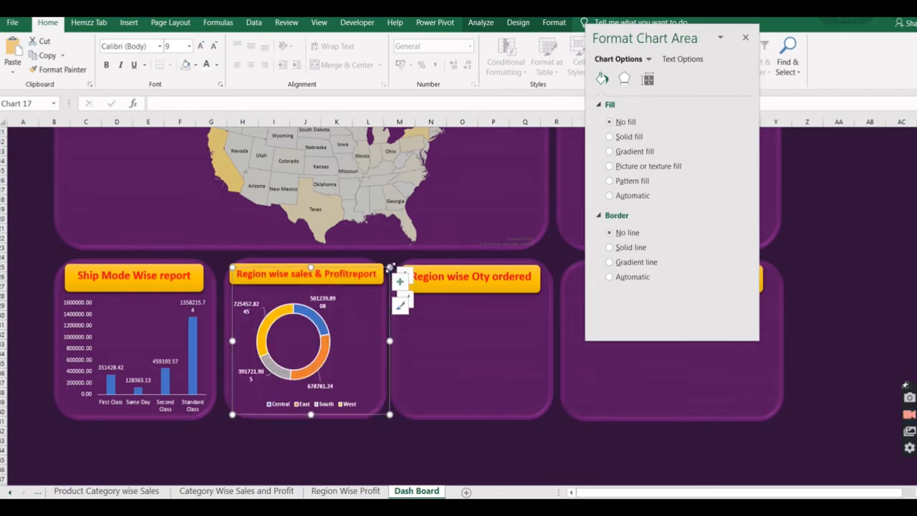
mouse_move(392, 417)
left_mouse_down()
mouse_move(409, 429)
mouse_move(379, 419)
left_mouse_up()
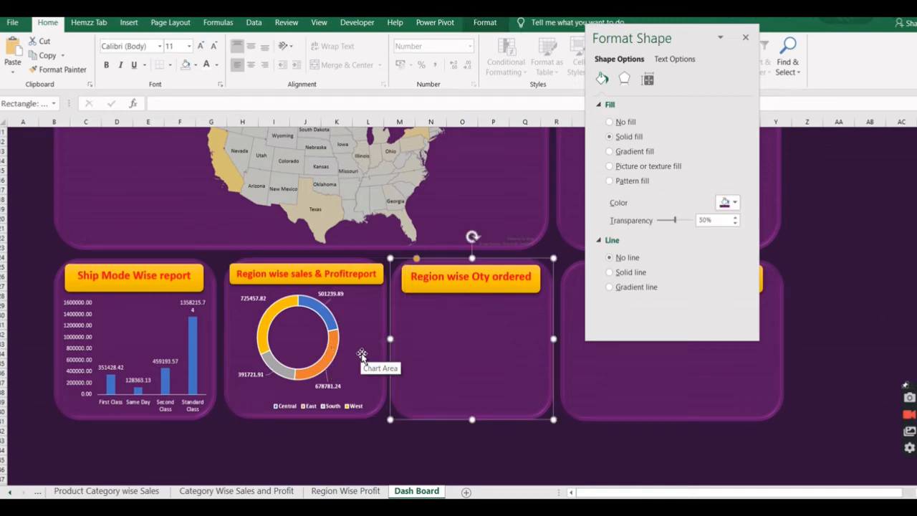
left_click(502, 443)
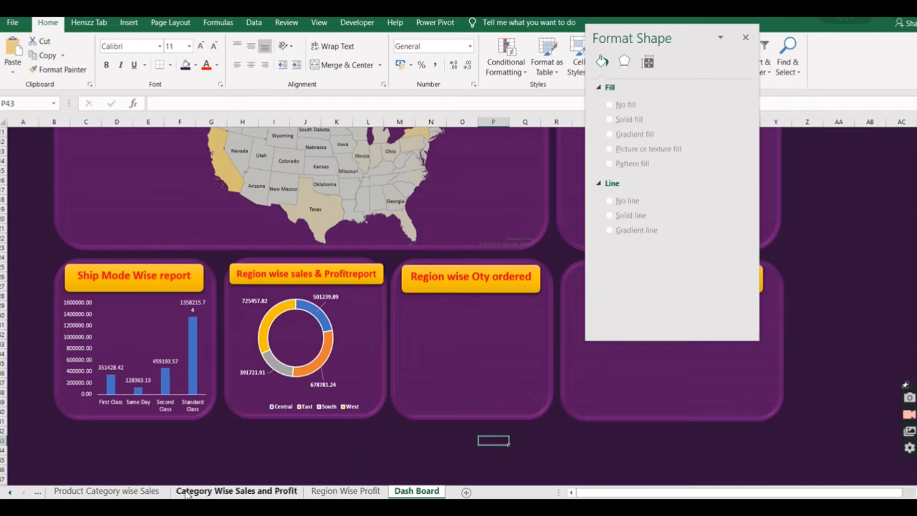
Move the bar chart from the Region wise Categorical qty sheet onto the Dash Board's Region wise Qty ordered panel.
left_click(10, 492)
left_click(11, 492)
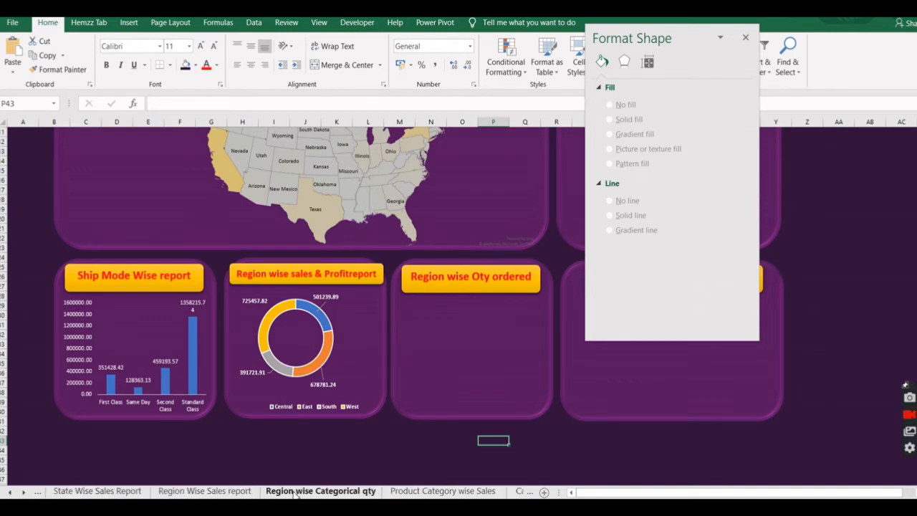
left_click(321, 491)
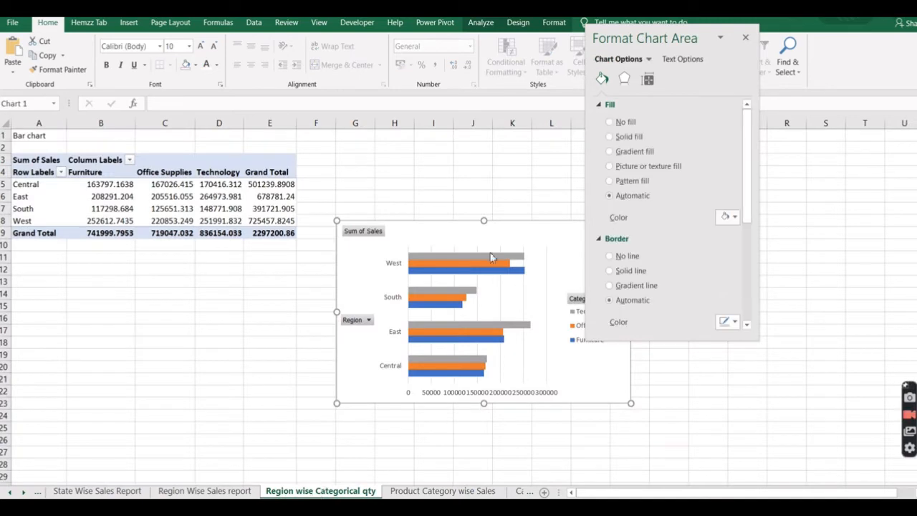
left_click(746, 38)
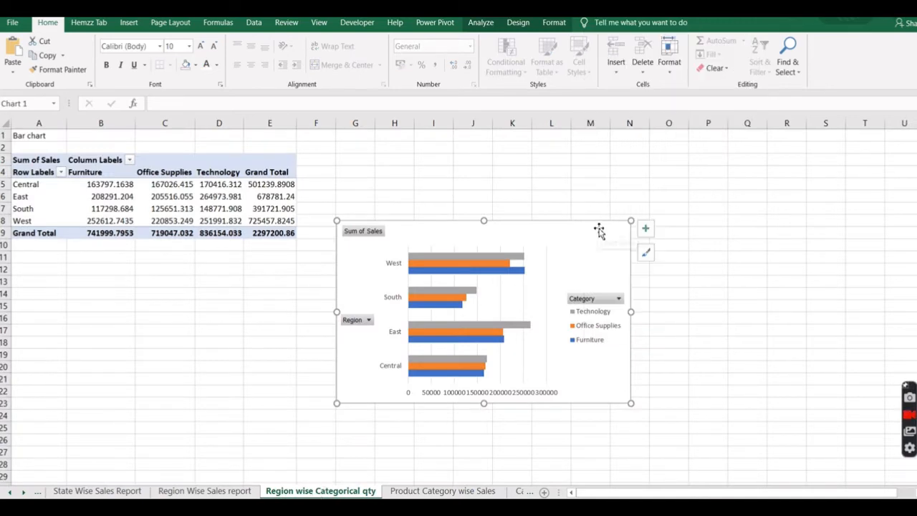
key("ctrl+x")
left_click(24, 491)
left_click(416, 492)
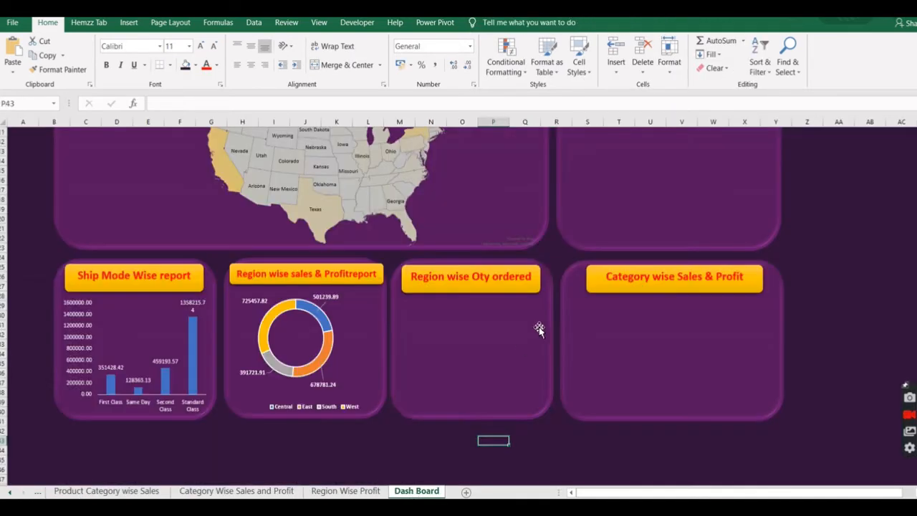
left_click(460, 349)
key("ctrl+v")
left_click_drag(461, 349, 446, 364)
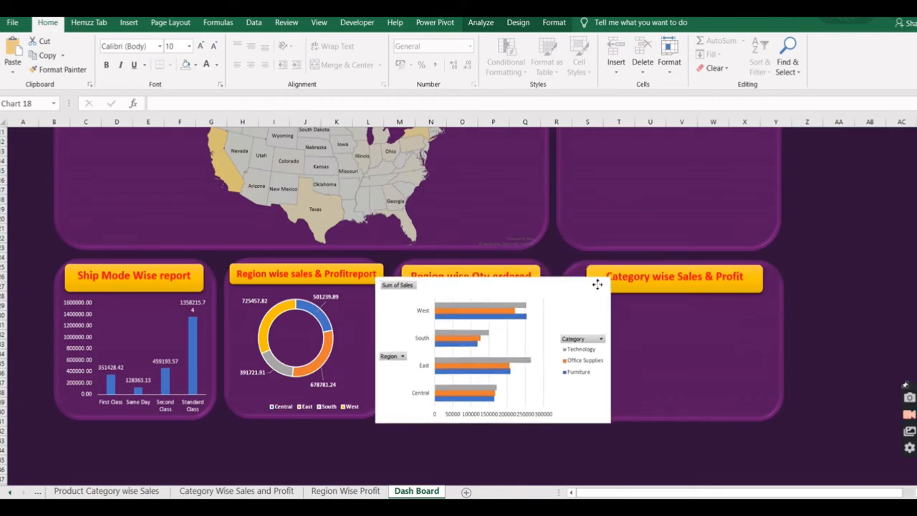
Remove the region bar chart's fill and hide all of its field buttons.
left_click(554, 22)
left_click(484, 41)
left_click(468, 187)
left_click(602, 341)
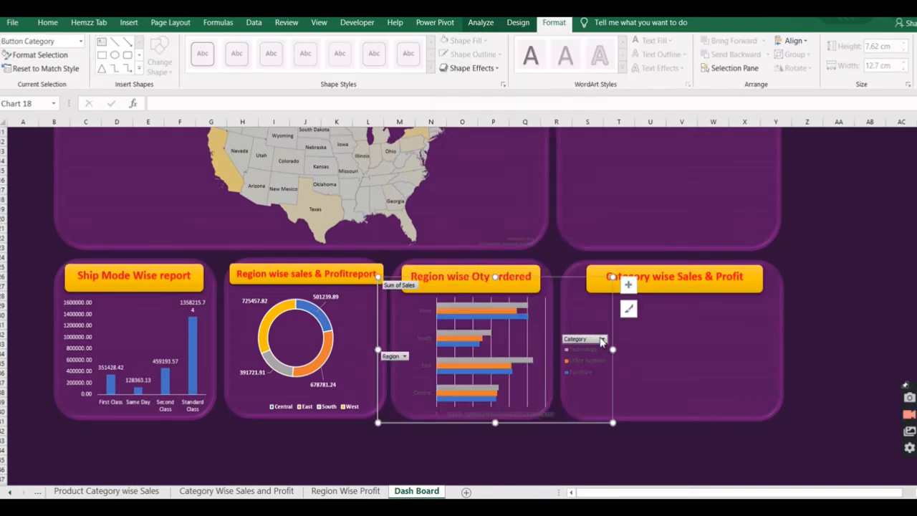
left_click(602, 340)
left_click(604, 340)
left_click(652, 390)
left_click(594, 343)
left_click(593, 342)
left_click(592, 344)
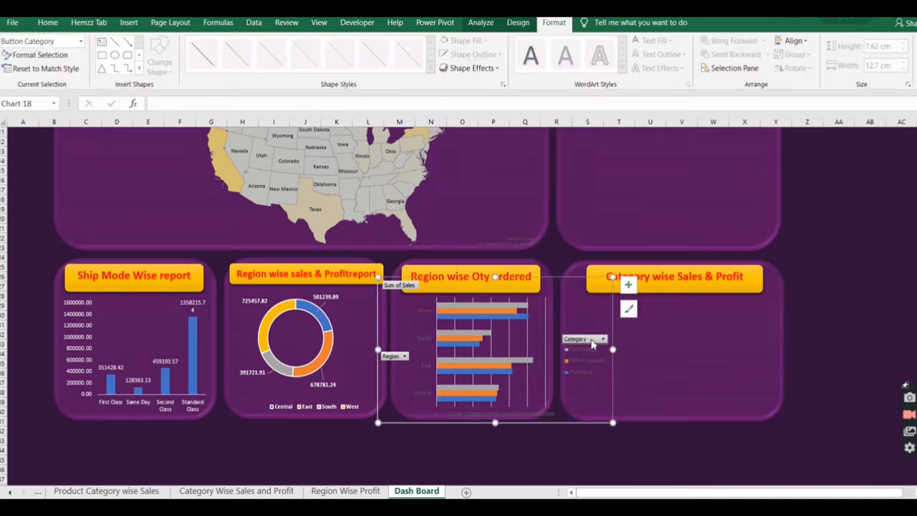
right_click(396, 358)
left_click(472, 322)
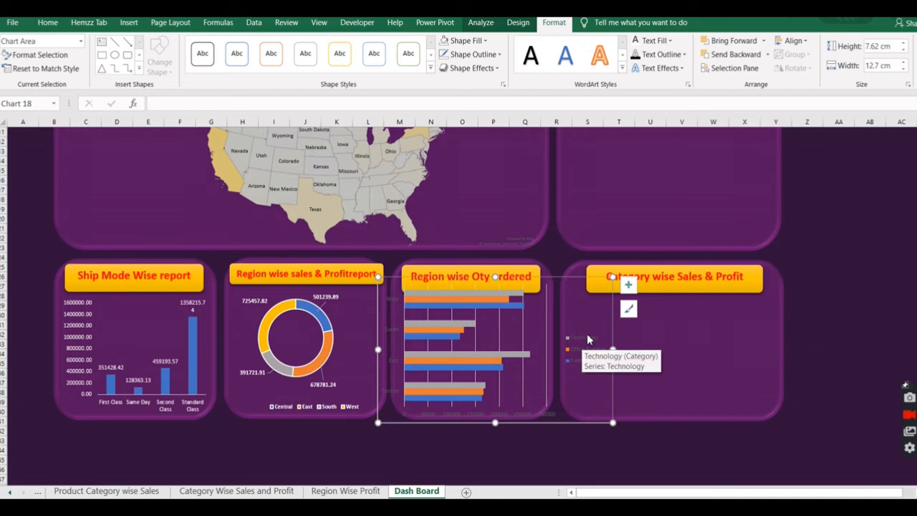
Make the bar chart's legend and both axes' text white, and shrink the chart to fit beneath its panel's banner.
left_click(589, 339)
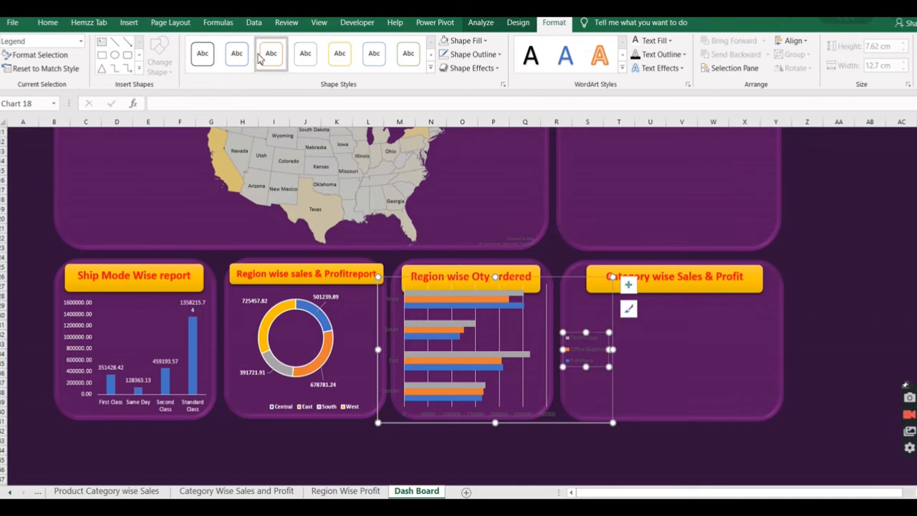
left_click(48, 23)
left_click(391, 302)
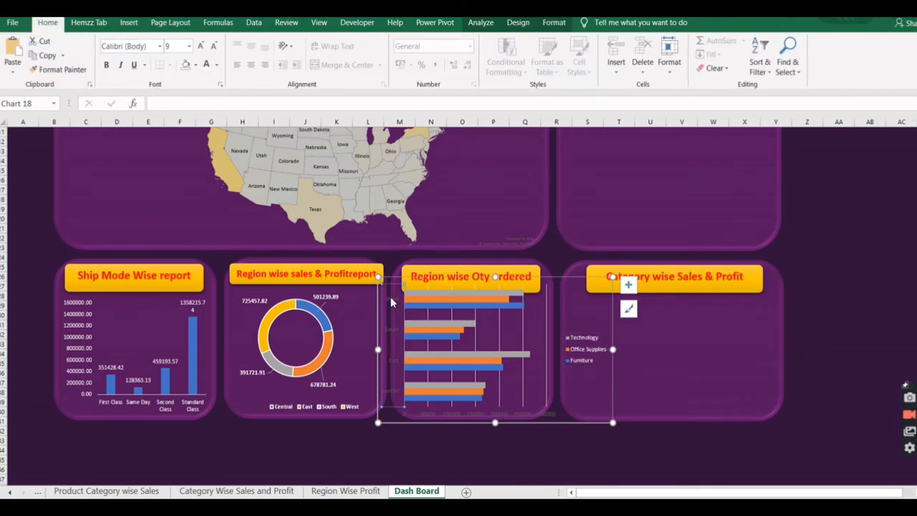
left_click(206, 64)
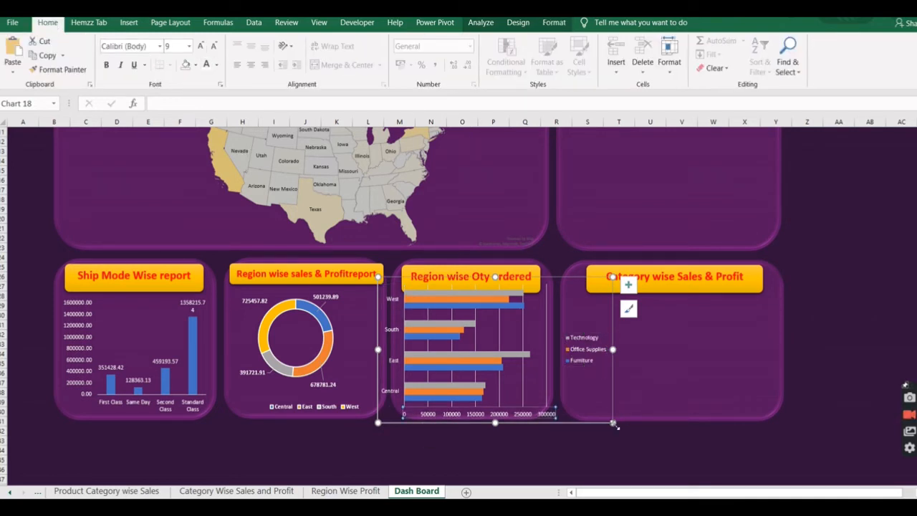
left_click_drag(614, 424, 538, 412)
left_click_drag(523, 411, 528, 414)
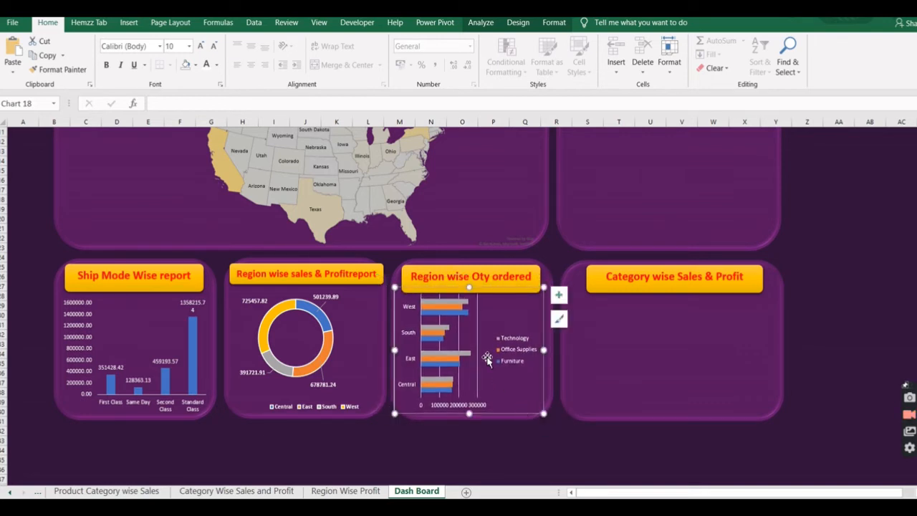
Remove the primary major vertical gridlines from the region bar chart and deselect it.
left_click(479, 357)
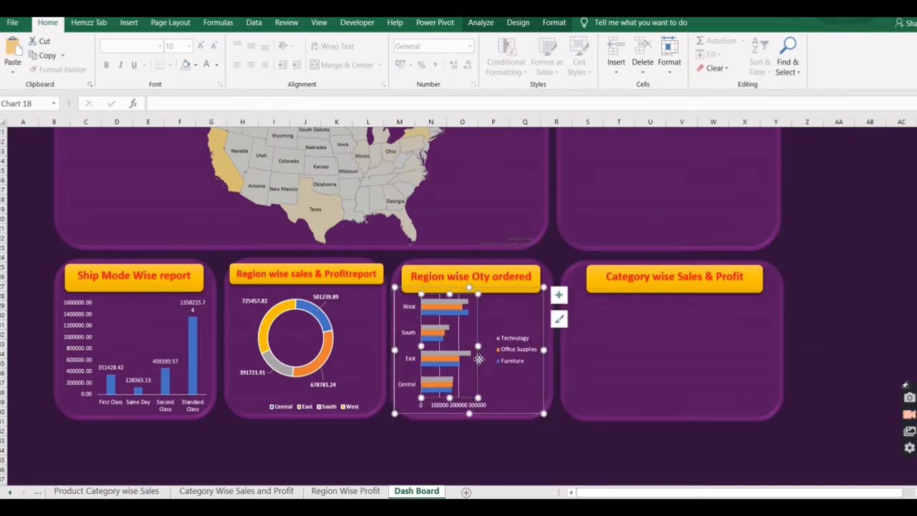
left_click(518, 22)
left_click(18, 58)
mouse_move(33, 177)
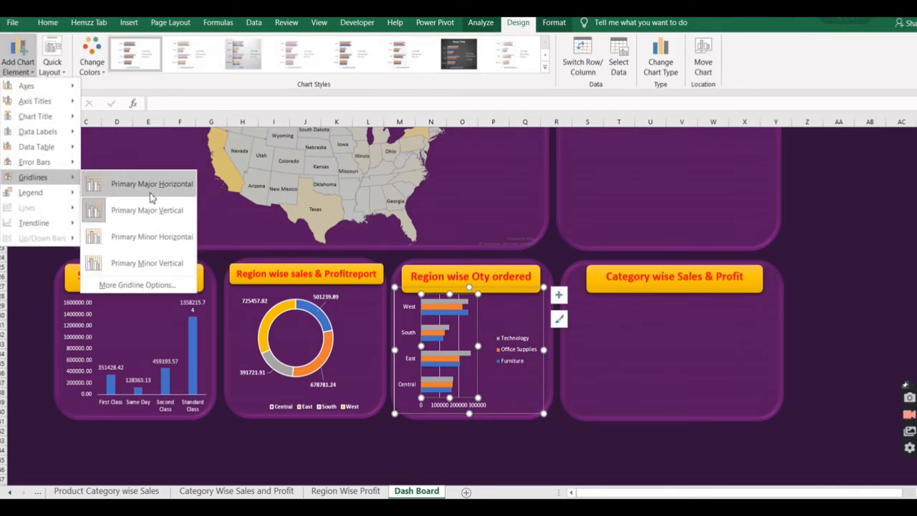
left_click(156, 215)
left_click(620, 431)
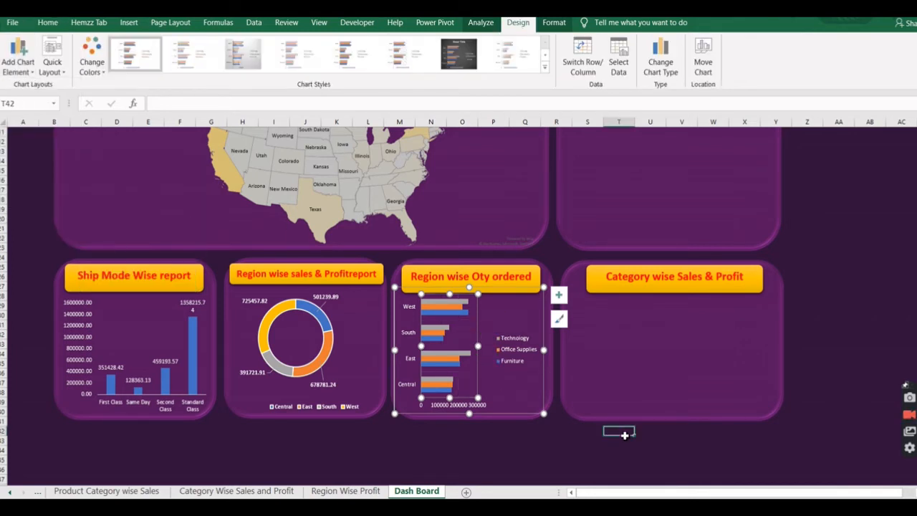
Move the bar chart to the panel beside the state map and swap the Product category Wise Sales report and Region wise Qty ordered banners.
mouse_move(446, 307)
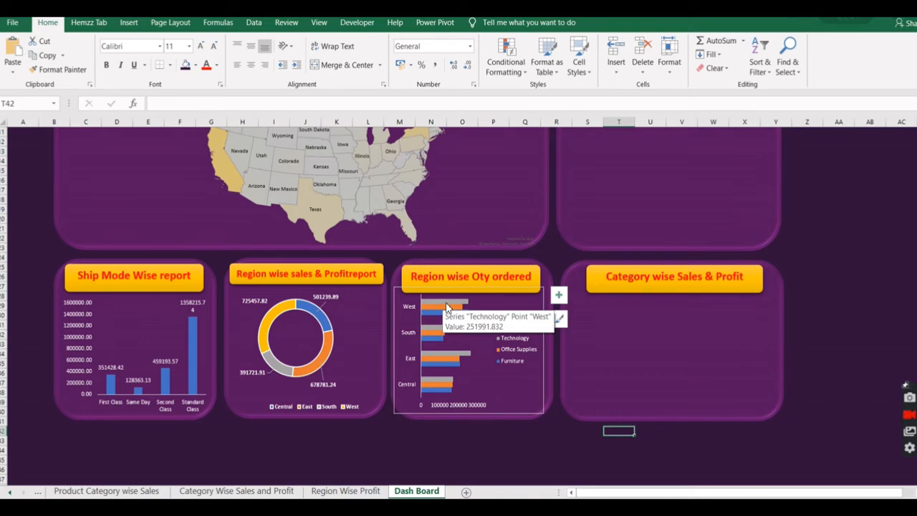
left_click_drag(543, 385, 721, 210)
scroll(710, 170, "up", 3)
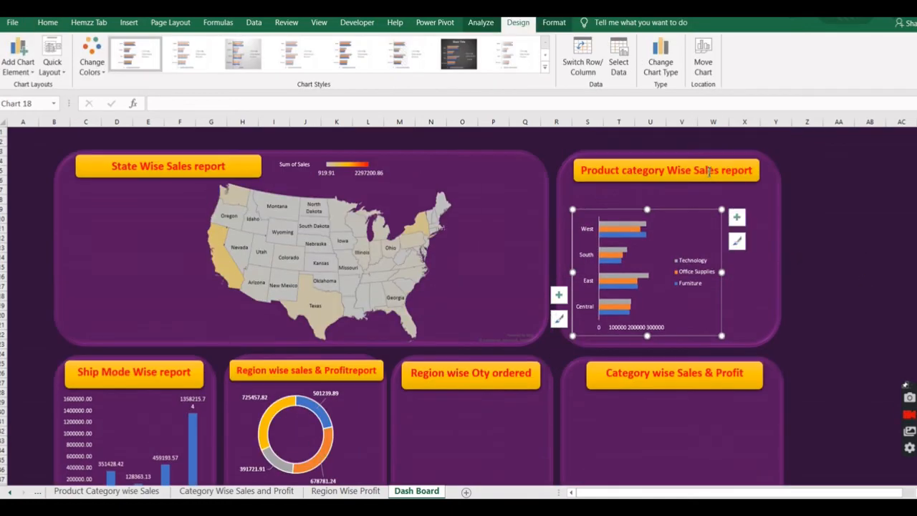
left_click(709, 170)
left_click_drag(709, 170, 515, 424)
left_click_drag(501, 383, 693, 174)
Enlarge the bar chart to fill the panel beside the map and raise the Region wise Qty ordered banner onto the panel's upper edge.
left_click(720, 221)
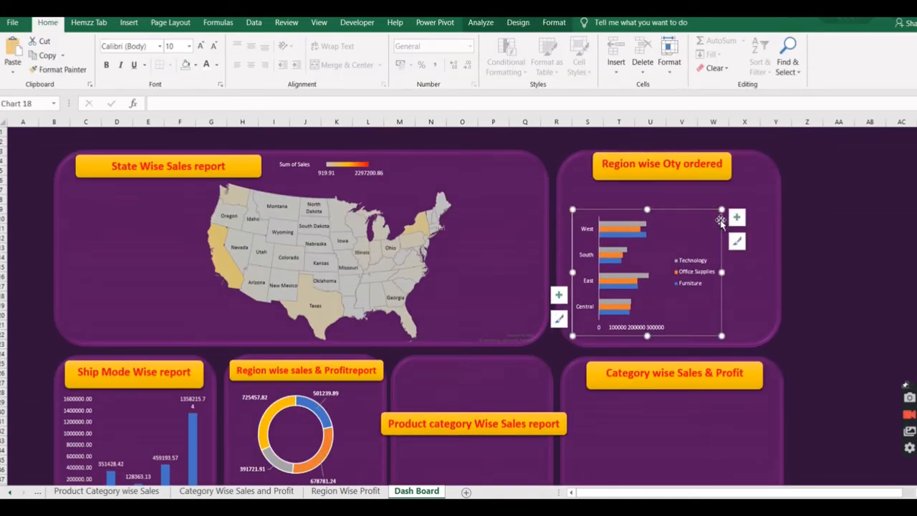
left_click_drag(720, 220, 778, 164)
left_click_drag(702, 159, 702, 128)
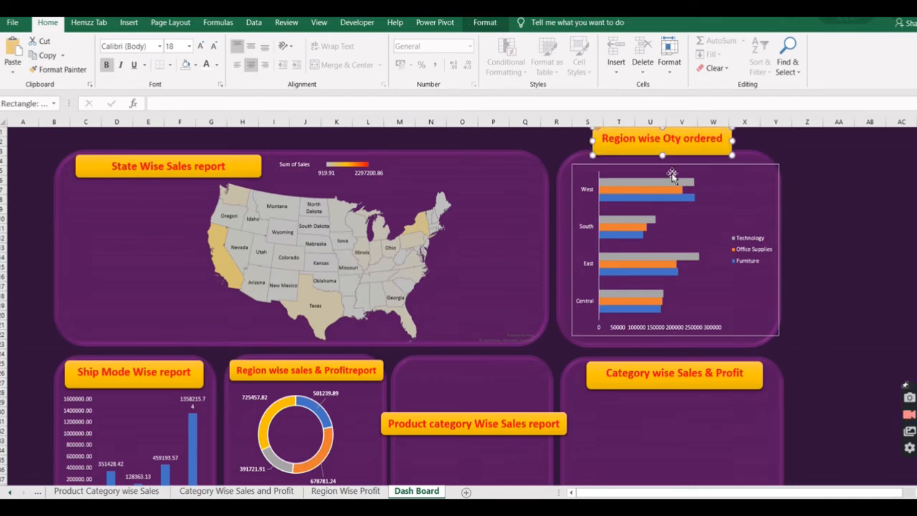
left_click_drag(662, 155, 663, 148)
left_click(587, 166)
left_click_drag(571, 164, 565, 155)
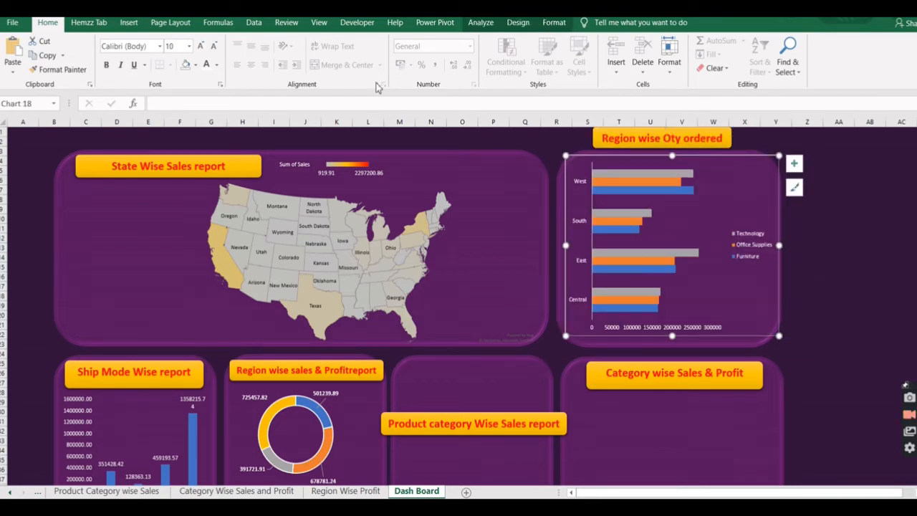
Add Inside End data labels to the region bar chart and make them white and bold.
left_click(518, 23)
left_click(17, 65)
mouse_move(40, 131)
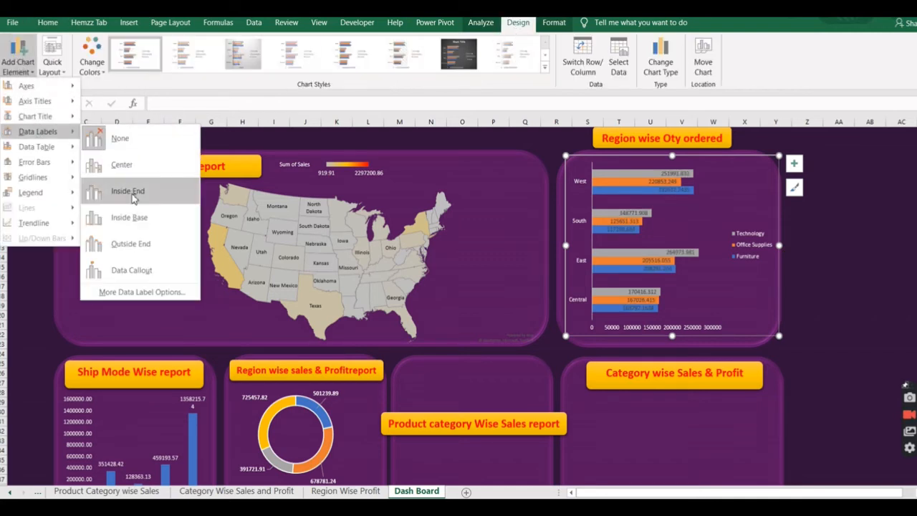
left_click(132, 198)
left_click(47, 22)
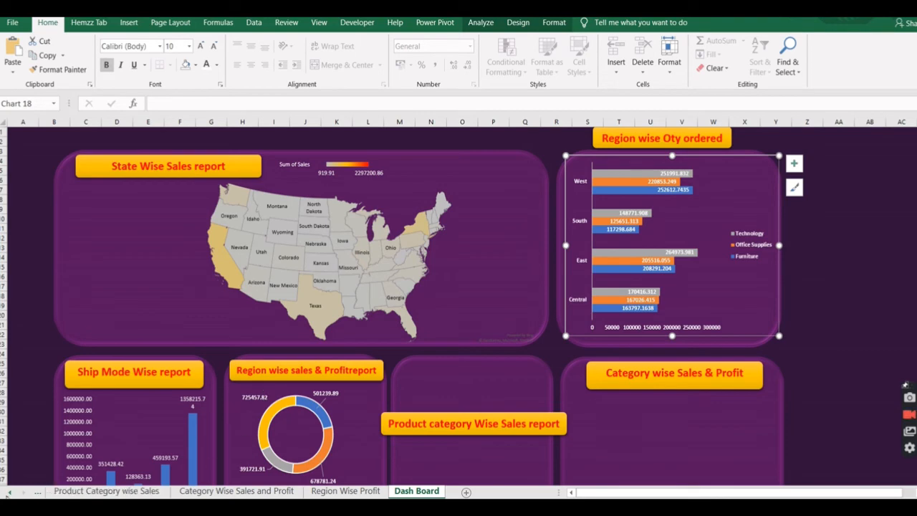
Reduce the Central to West values on the Region wise Categorical qty sheet to two decimals and return to the Dash Board sheet.
left_click(10, 492)
left_click(215, 491)
left_click_drag(104, 184, 283, 221)
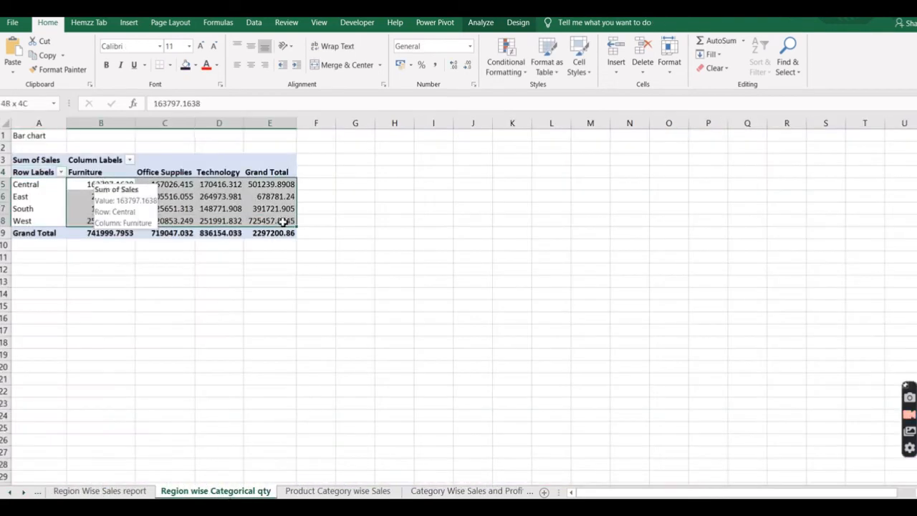
left_click(470, 65)
left_click(470, 65)
left_click(23, 492)
left_click(23, 492)
left_click(417, 491)
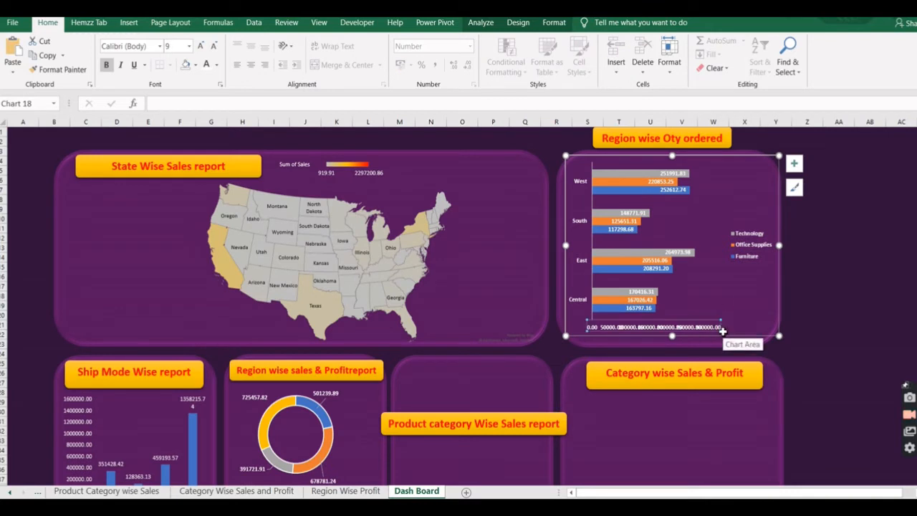
Widen the region bar chart and place its legend at the bottom.
left_click_drag(778, 336, 803, 336)
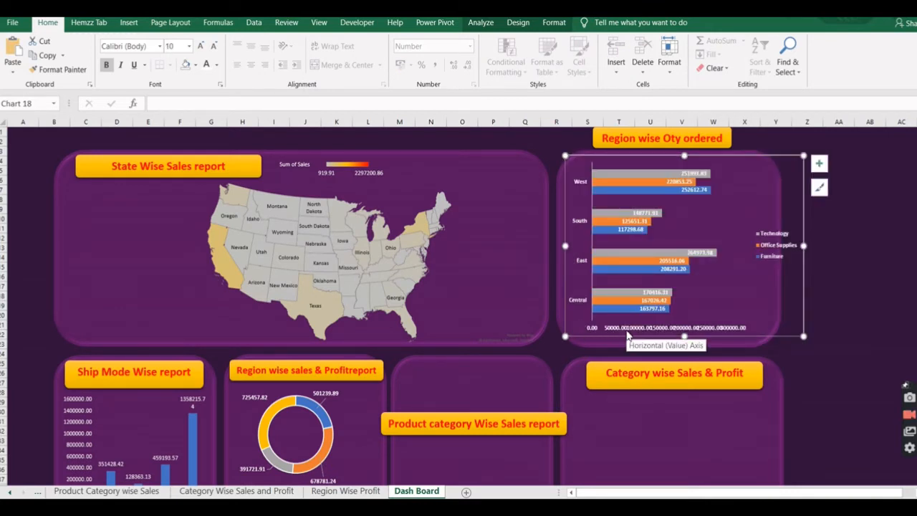
left_click(771, 244)
left_click(517, 22)
left_click(18, 57)
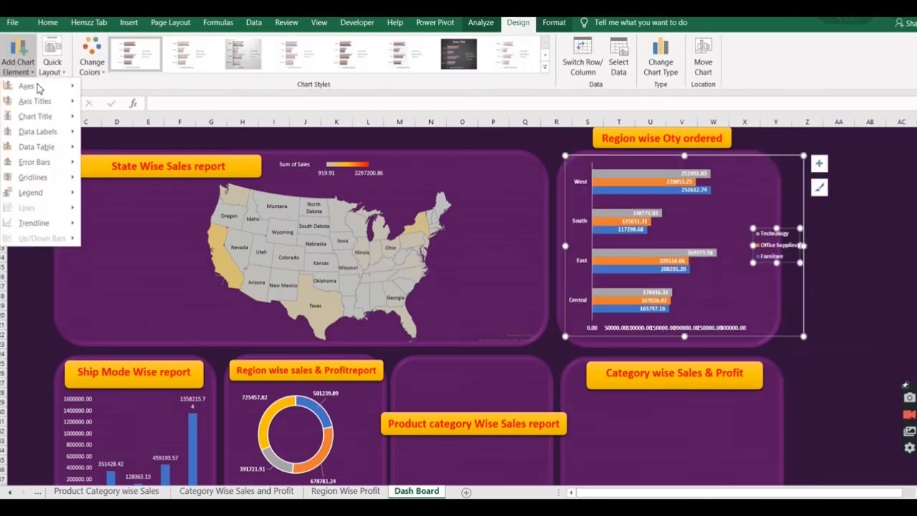
mouse_move(30, 192)
left_click(131, 252)
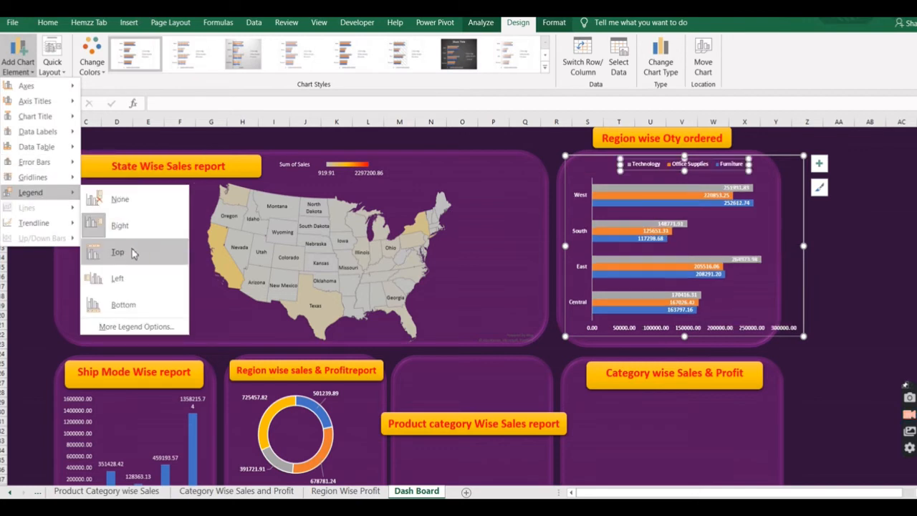
left_click(123, 304)
Fit the region bar chart to its panel's width and remove the chart's outline.
left_click_drag(566, 246, 559, 246)
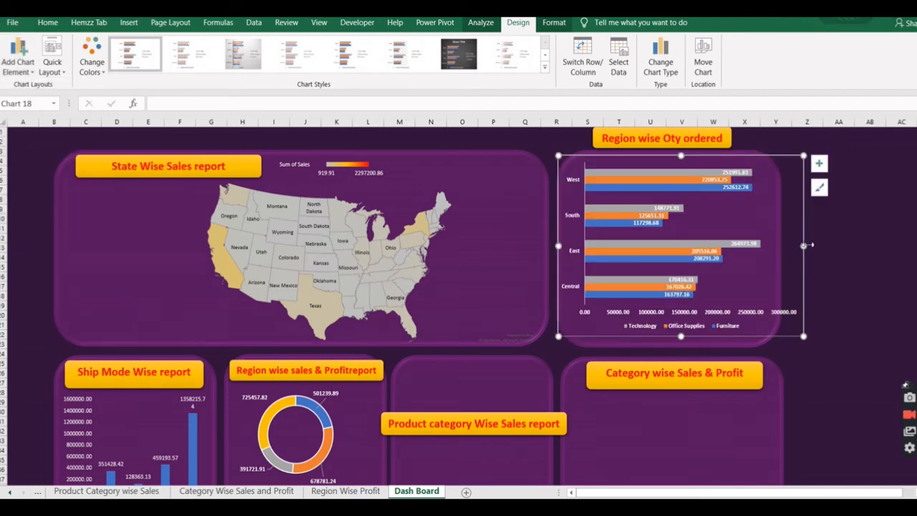
left_click_drag(804, 246, 780, 249)
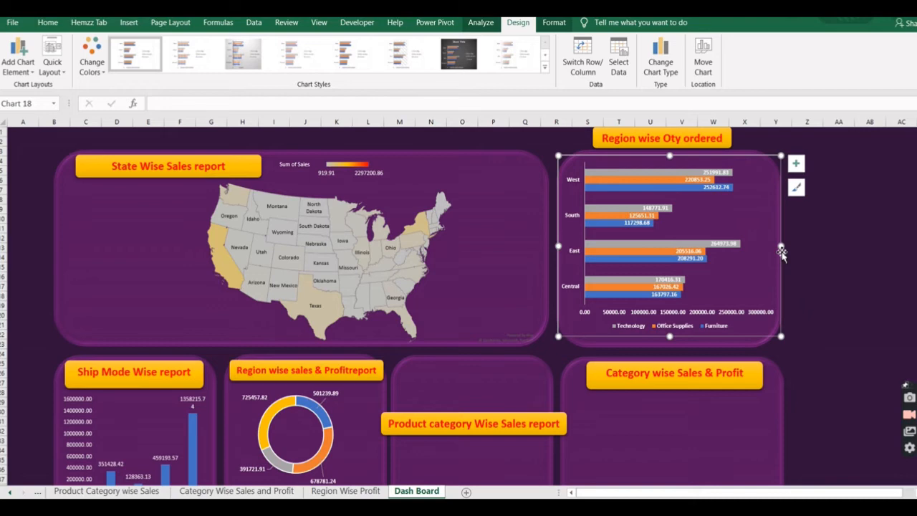
left_click(818, 323)
left_click(781, 276)
left_click(554, 22)
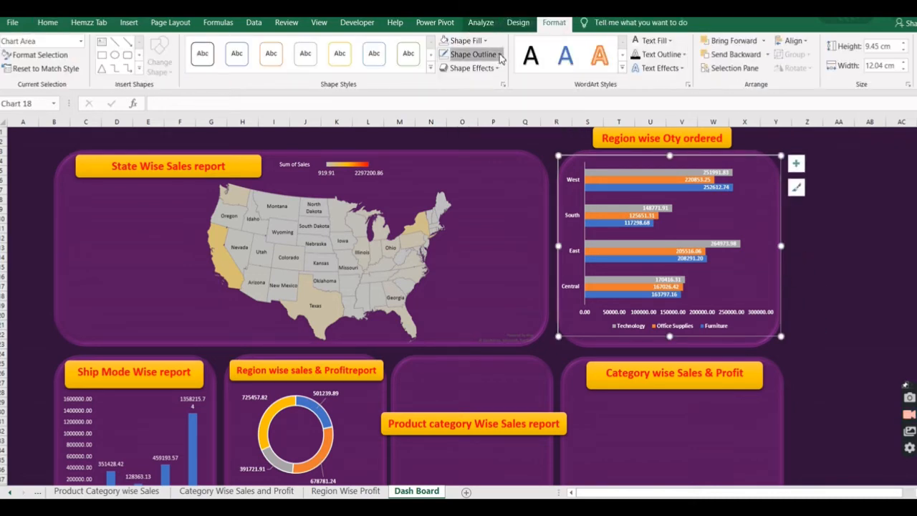
left_click(473, 56)
left_click(470, 200)
left_click(833, 267)
Move the Product category Wise Sales report banner to the empty panel beside the donut chart and narrow it to fit.
scroll(810, 291, "down", 3)
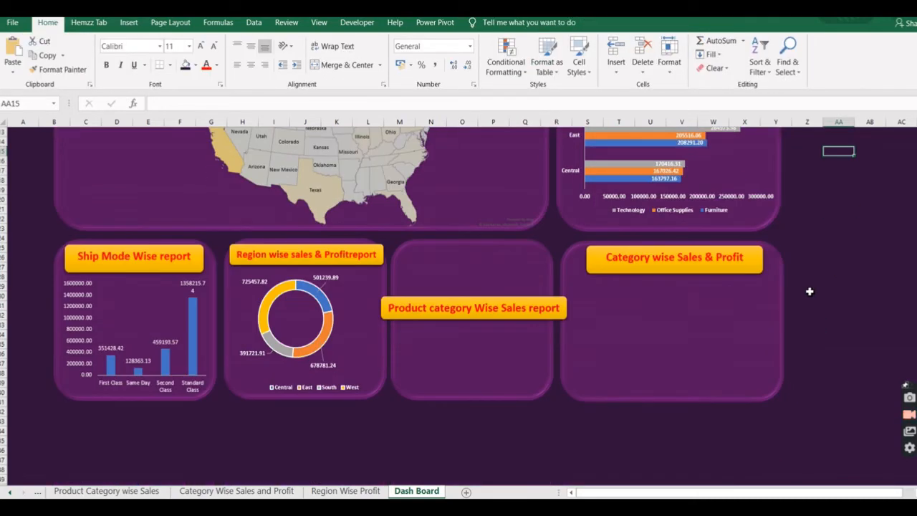
left_click(499, 304)
left_click_drag(529, 320, 515, 258)
left_click_drag(487, 266, 502, 268)
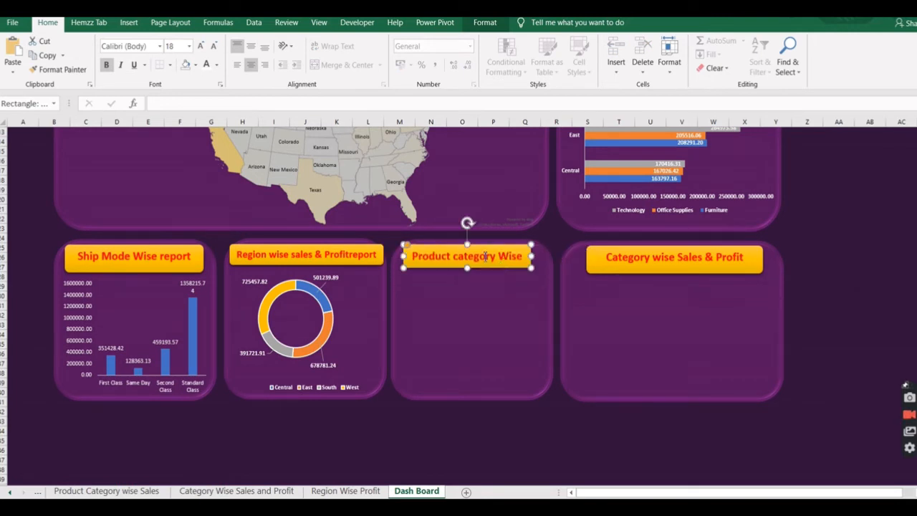
Set the Product category Wise Sales report banner text to size 16 and enlarge the banner to hold two lines.
triple_click(485, 257)
left_click(214, 46)
left_click(214, 46)
left_click(214, 46)
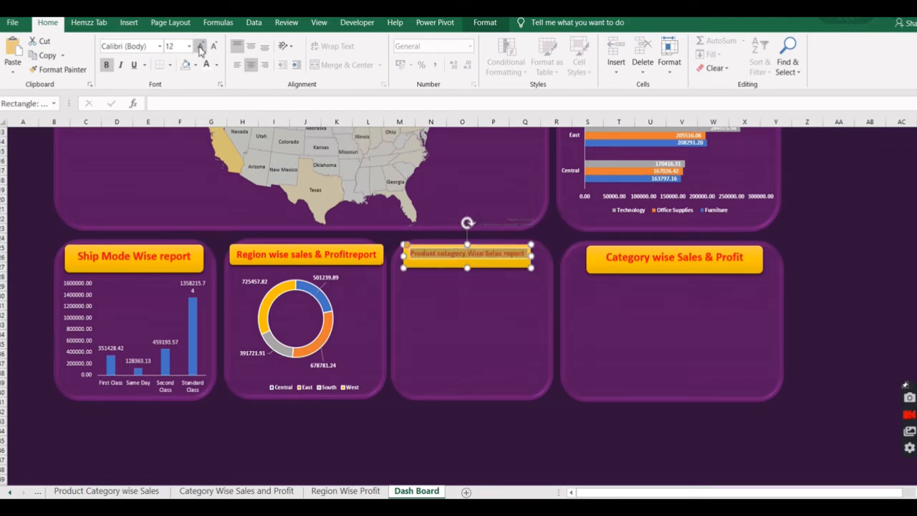
left_click(200, 46)
left_click_drag(467, 268, 473, 284)
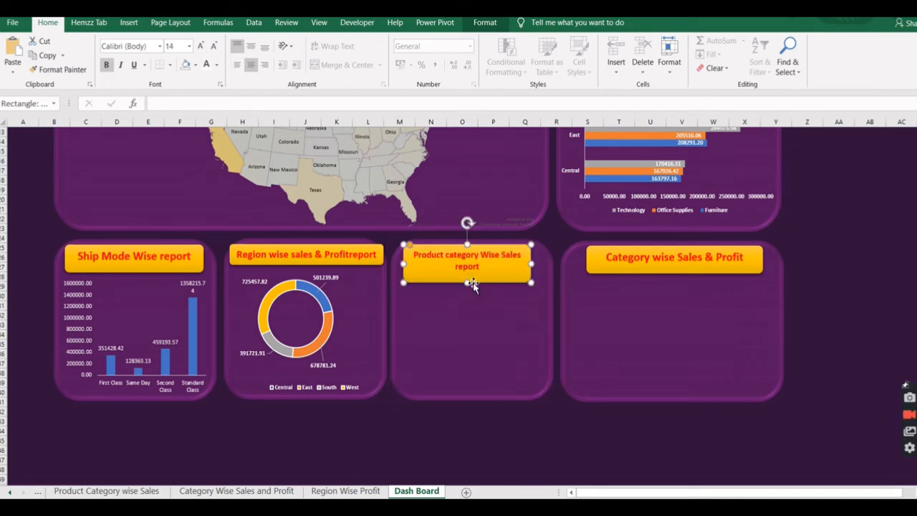
left_click_drag(531, 264, 546, 264)
left_click(201, 46)
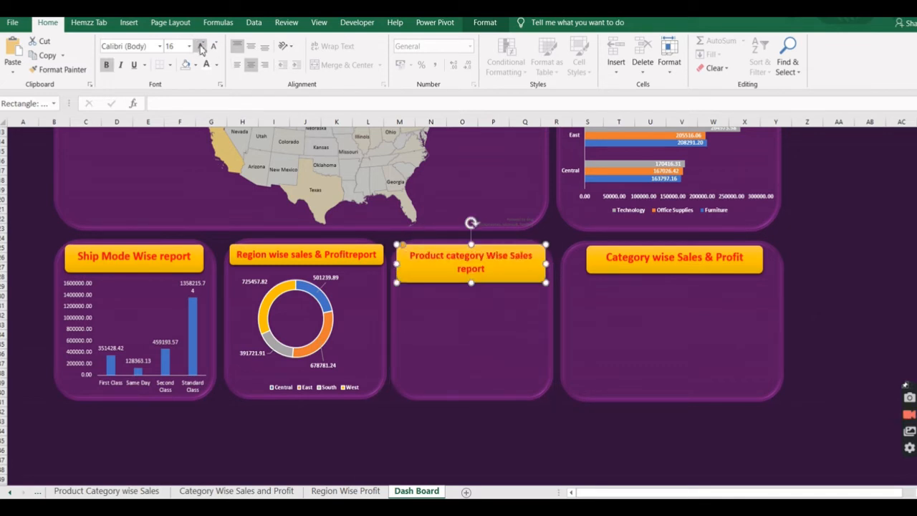
Cut the treemap chart from the Product Category wise Sales sheet and paste it onto the Dash Board's Product category panel.
left_click(495, 308)
left_click(106, 491)
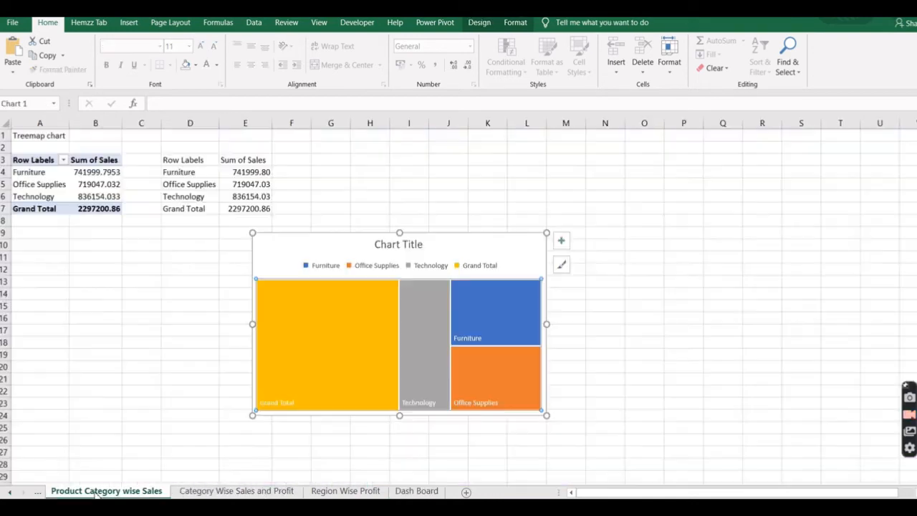
key("ctrl+x")
left_click(416, 490)
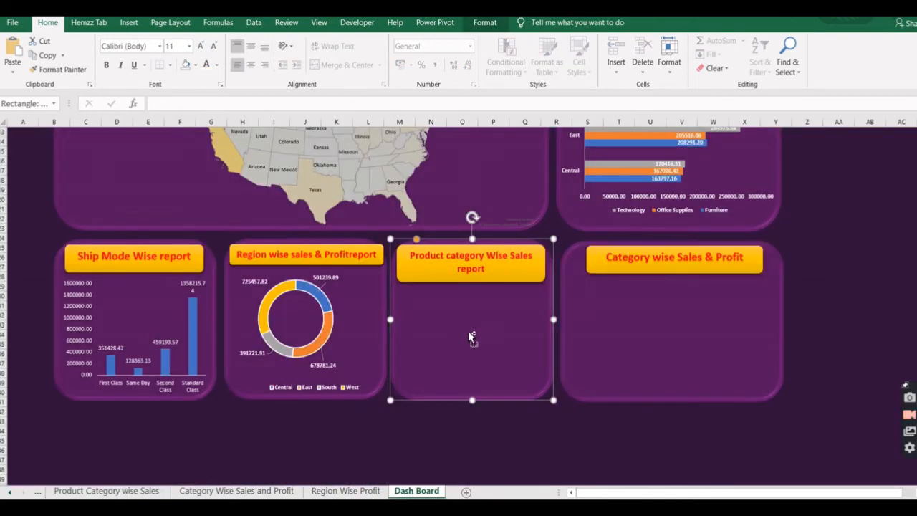
key("ctrl+v")
Give the pasted treemap chart no fill and no outline.
left_click(515, 22)
left_click(484, 42)
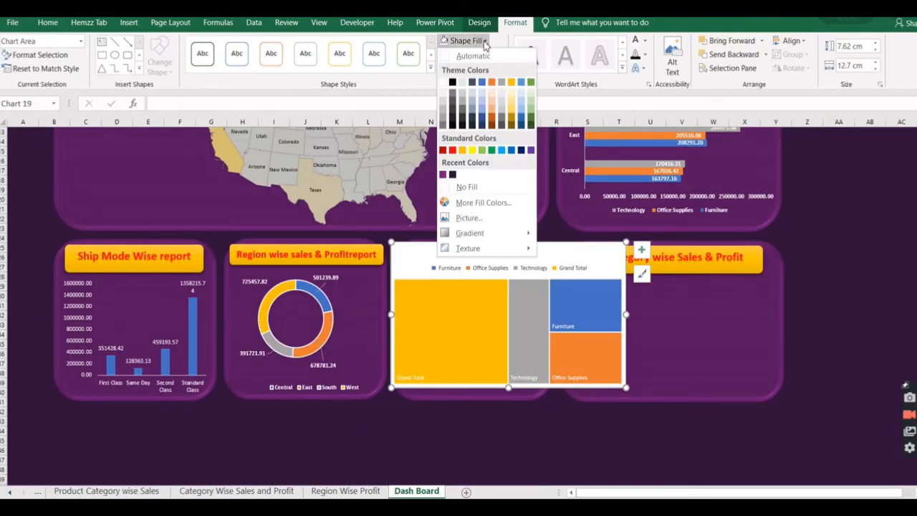
left_click(471, 187)
left_click(472, 54)
left_click(479, 199)
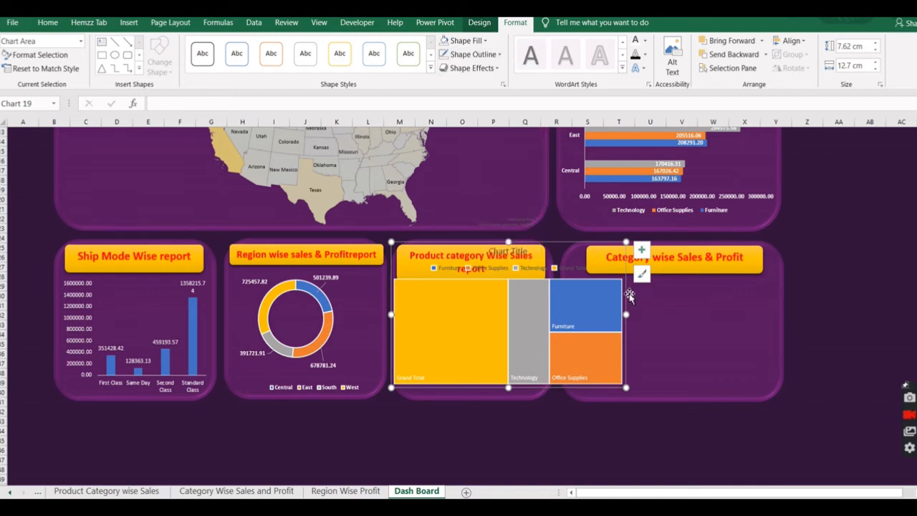
Narrow the treemap chart to its panel's width and remove its legend and chart title.
left_click(479, 22)
left_click(18, 66)
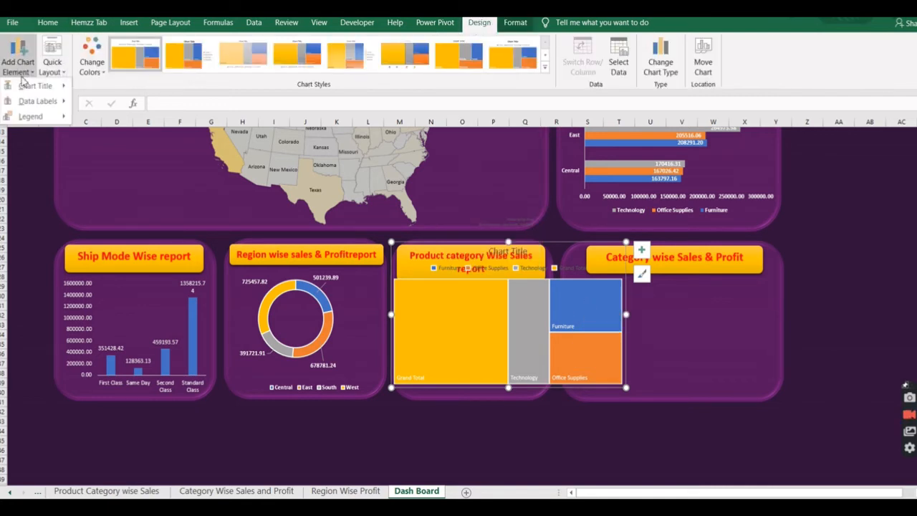
left_click(117, 137)
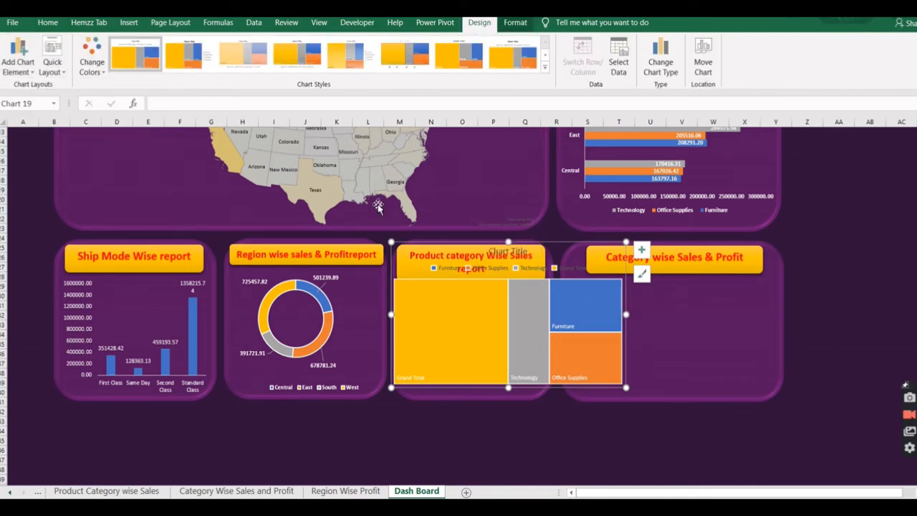
left_click_drag(629, 314, 548, 315)
left_click_drag(548, 387, 548, 390)
left_click(563, 250)
left_click(589, 291)
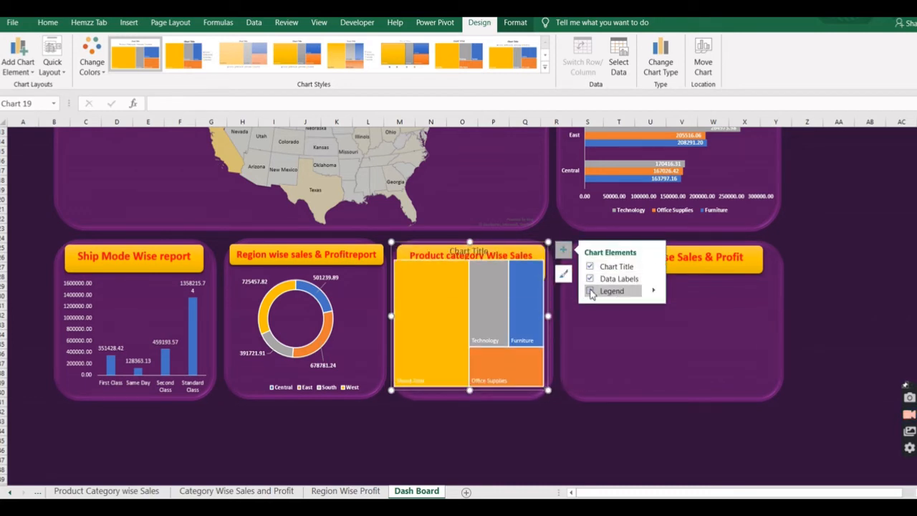
left_click_drag(517, 247, 509, 266)
left_click(565, 261)
left_click(593, 278)
Resize the treemap to fill the space beneath the Product category Wise Sales report banner.
left_click_drag(551, 413, 517, 397)
left_click_drag(537, 335, 550, 335)
left_click_drag(404, 334, 397, 334)
left_click_drag(549, 397, 518, 396)
left_click_drag(533, 337, 550, 338)
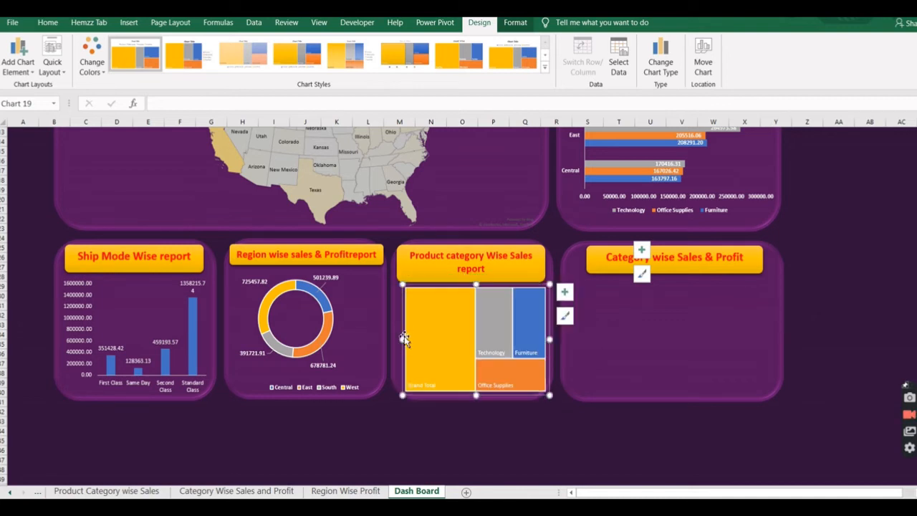
left_click_drag(403, 338, 395, 337)
left_click(596, 441)
Add the value to the treemap's data labels alongside the category name.
left_click(479, 357)
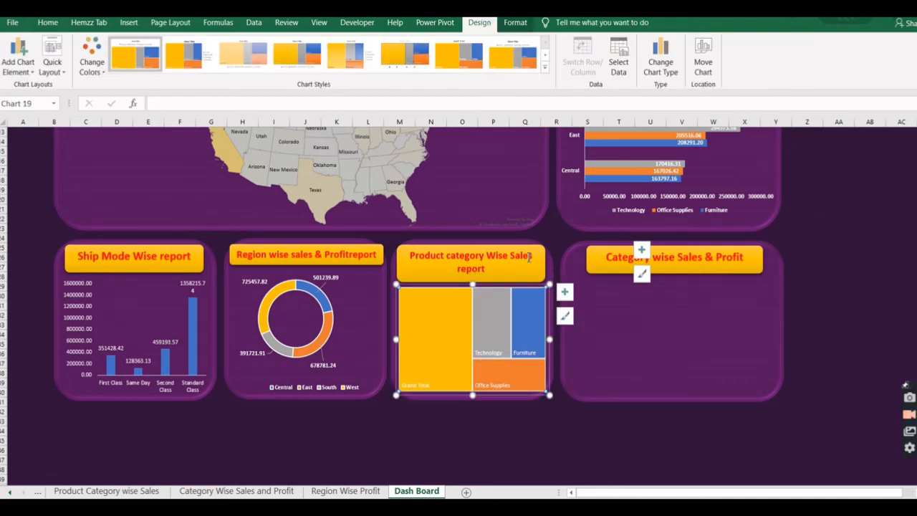
left_click(515, 22)
left_click(480, 23)
left_click(19, 63)
mouse_move(37, 101)
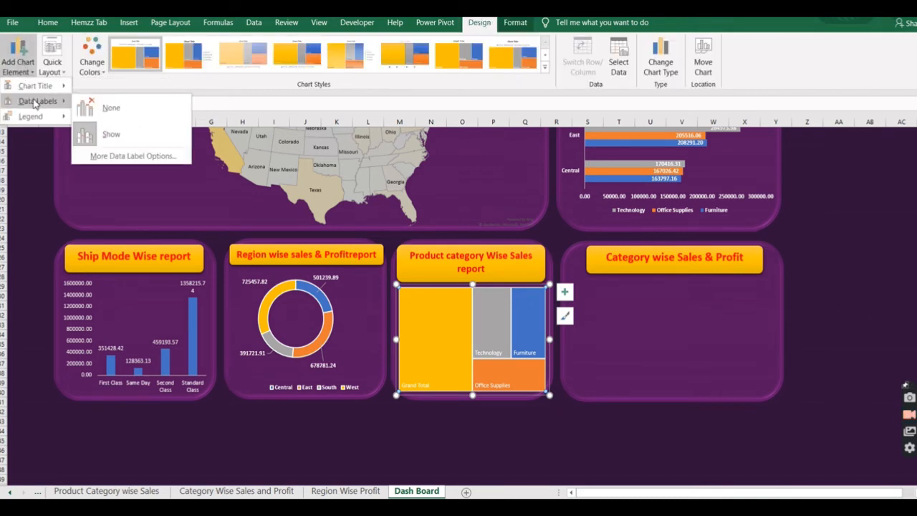
left_click(119, 153)
left_click(614, 166)
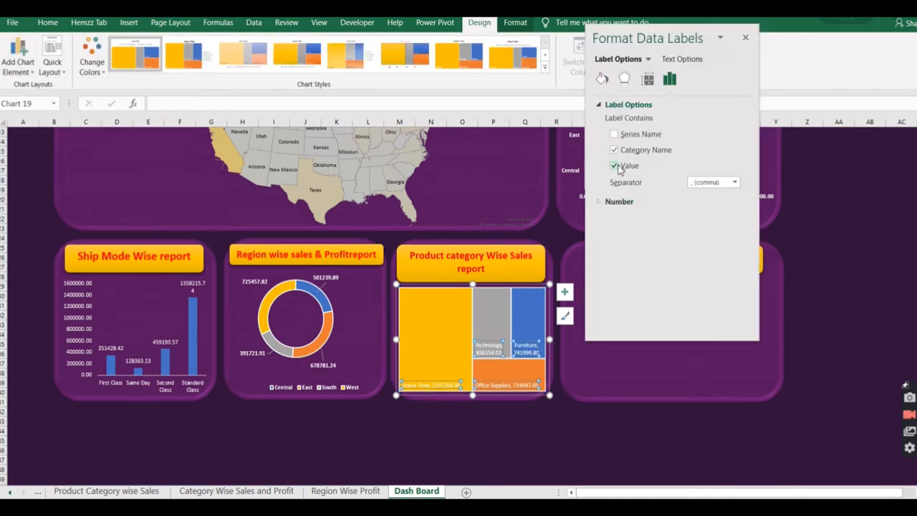
left_click(745, 38)
Make the treemap's data labels bold and enlarge their font.
left_click(47, 22)
key("ctrl+b")
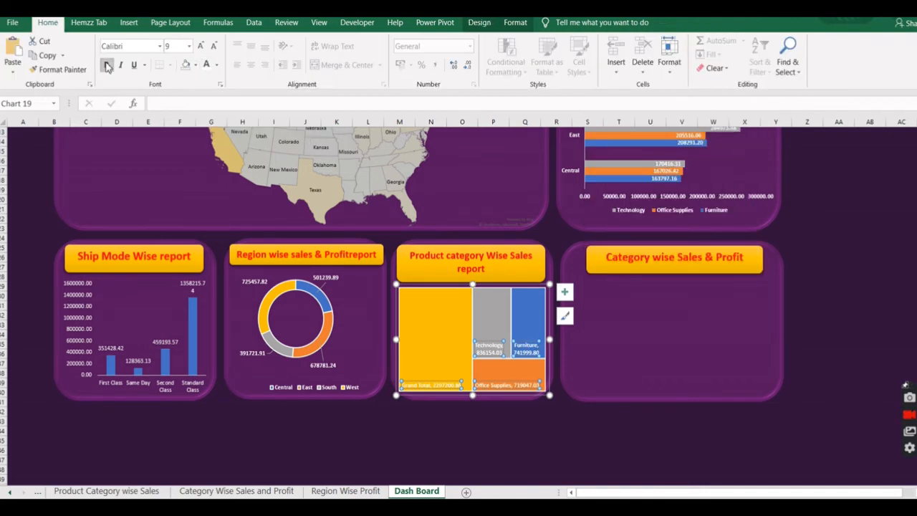
left_click(201, 46)
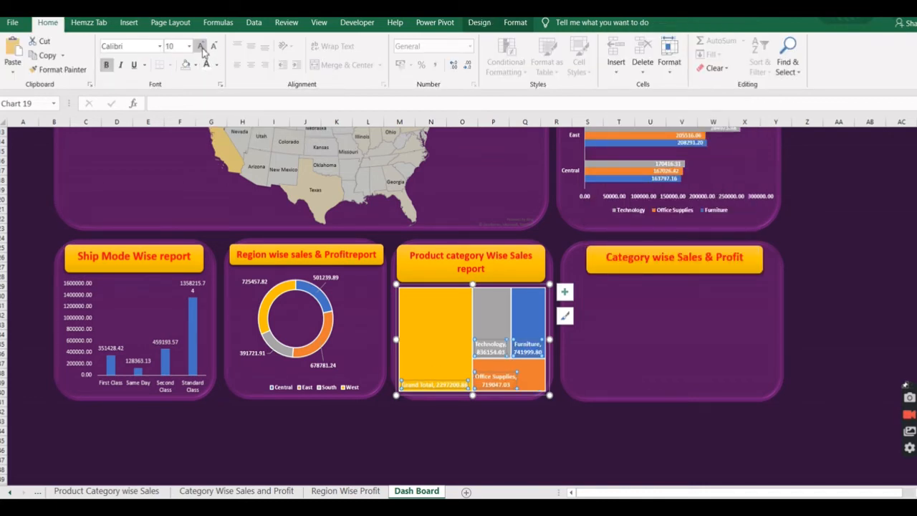
Delete the combo chart on the Category Wise Sales and Profit sheet and rename the PivotTable's Row Labels header as Category.
left_click(750, 337)
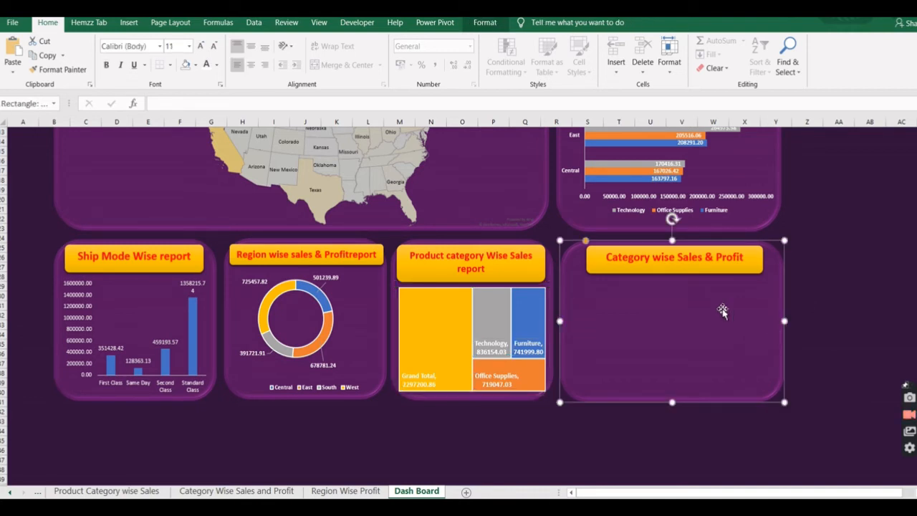
left_click(239, 492)
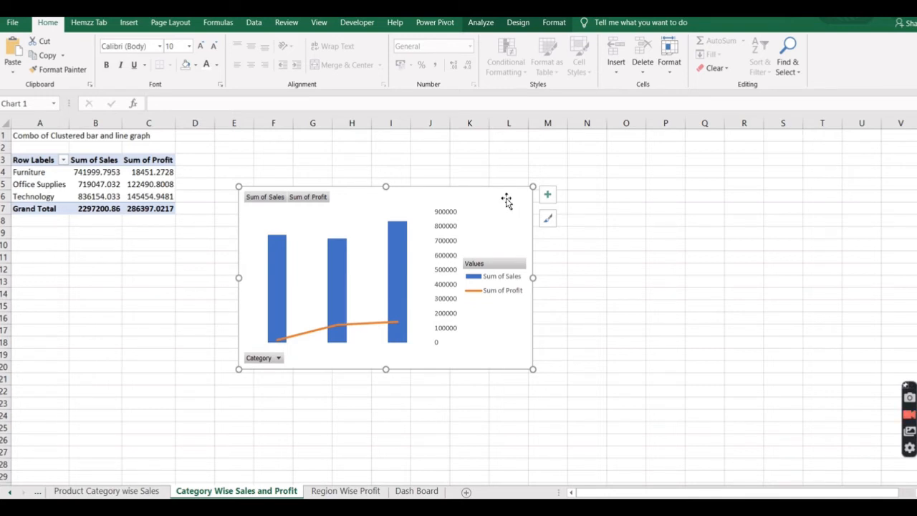
key("Delete")
type("Category")
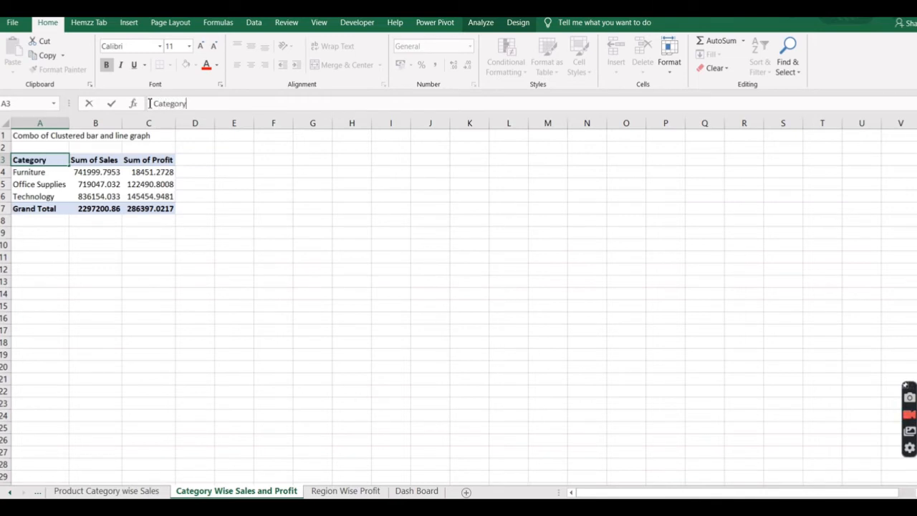
key("Return")
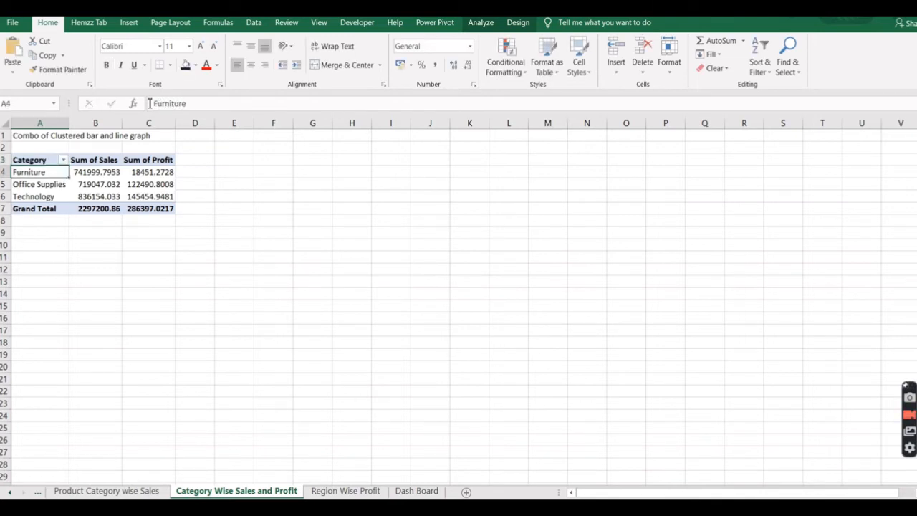
Insert a combo PivotChart from the category table with Sum of Sales as clustered columns and Sum of Profit as a line.
left_click_drag(20, 159, 158, 201)
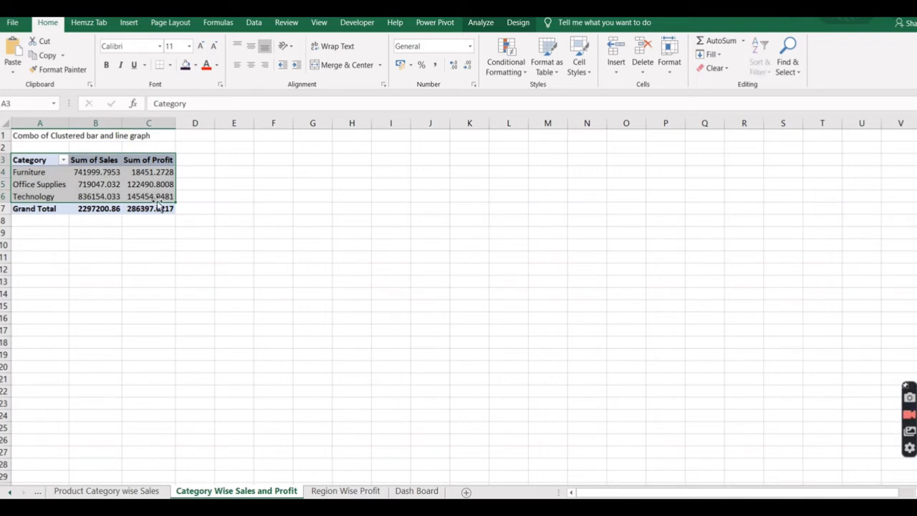
left_click(481, 24)
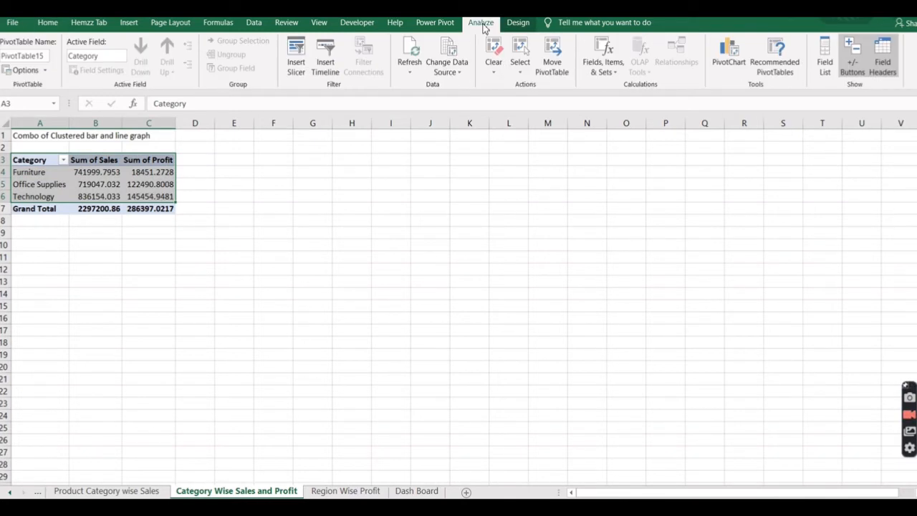
left_click(722, 50)
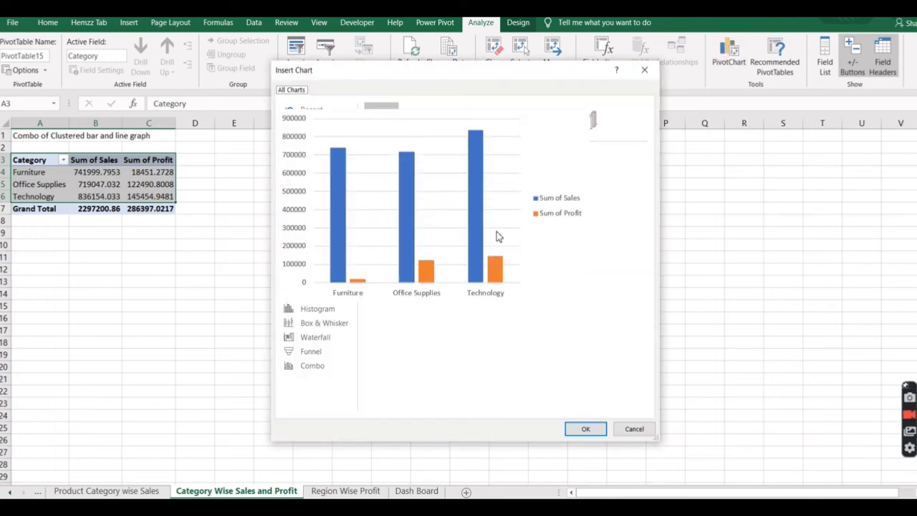
left_click(313, 369)
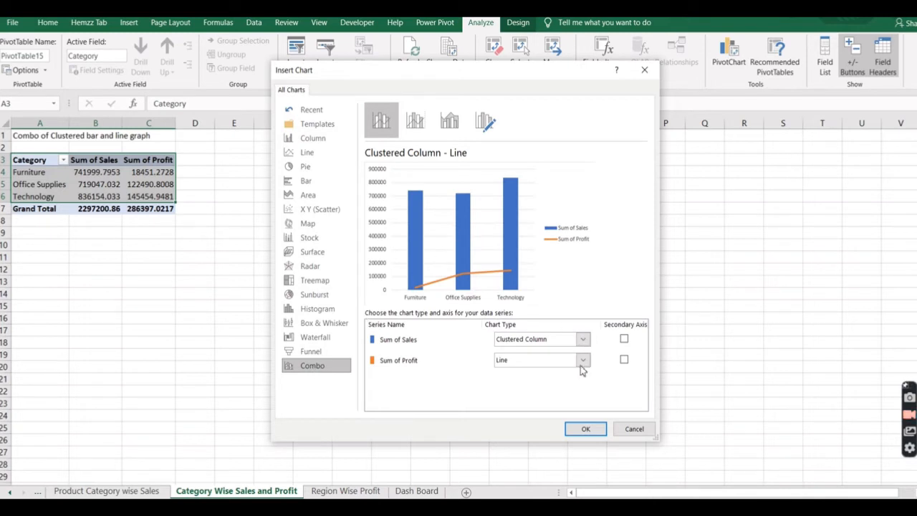
left_click(624, 359)
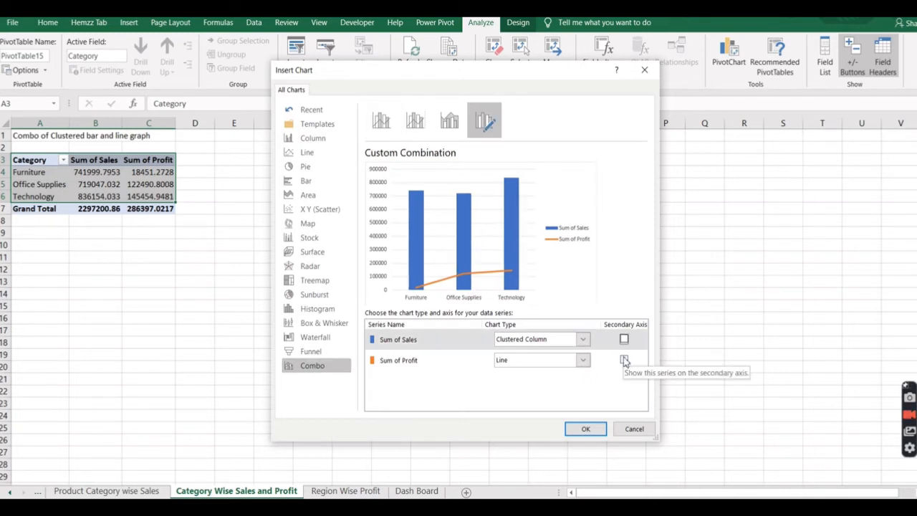
left_click(586, 429)
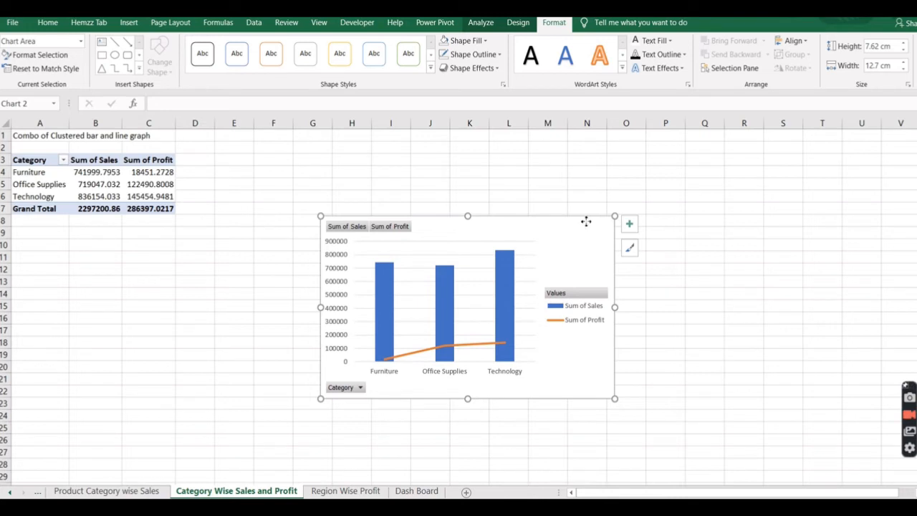
Move the combo chart from its sheet to the Category wise Sales & Profit panel on the Dash Board sheet.
key("Delete")
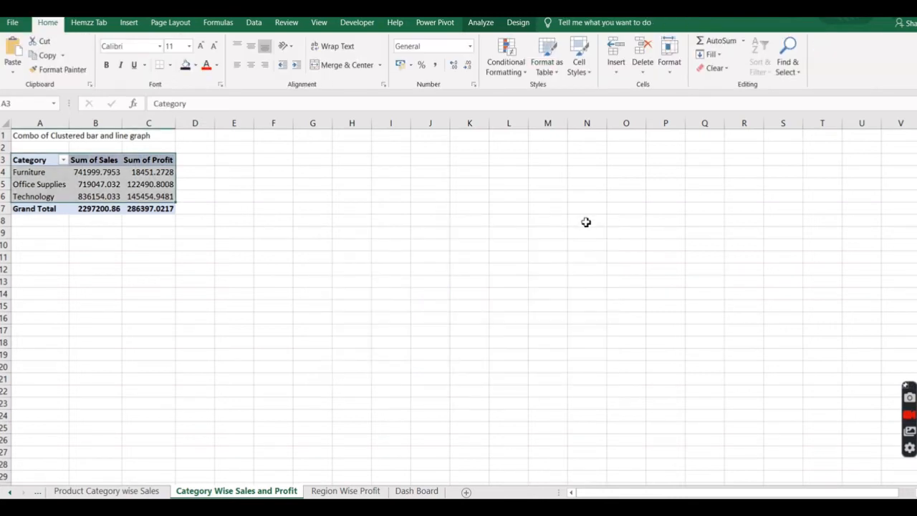
left_click(416, 492)
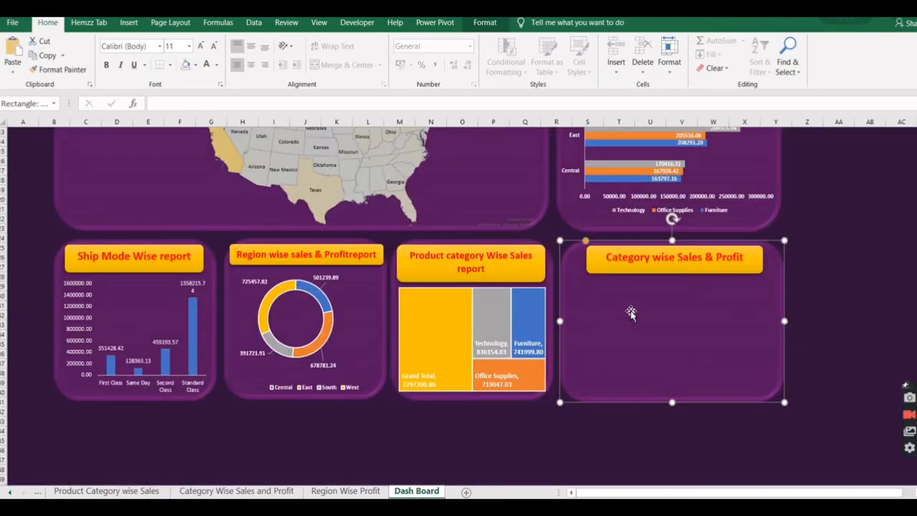
key("ctrl+v")
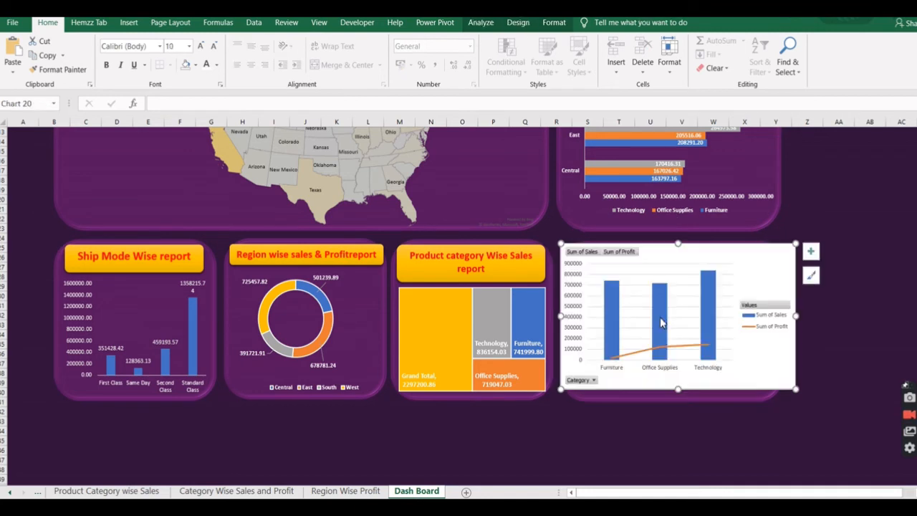
Remove the combo chart's background fill so the purple panel shows through.
left_click(554, 22)
left_click(490, 41)
left_click(466, 188)
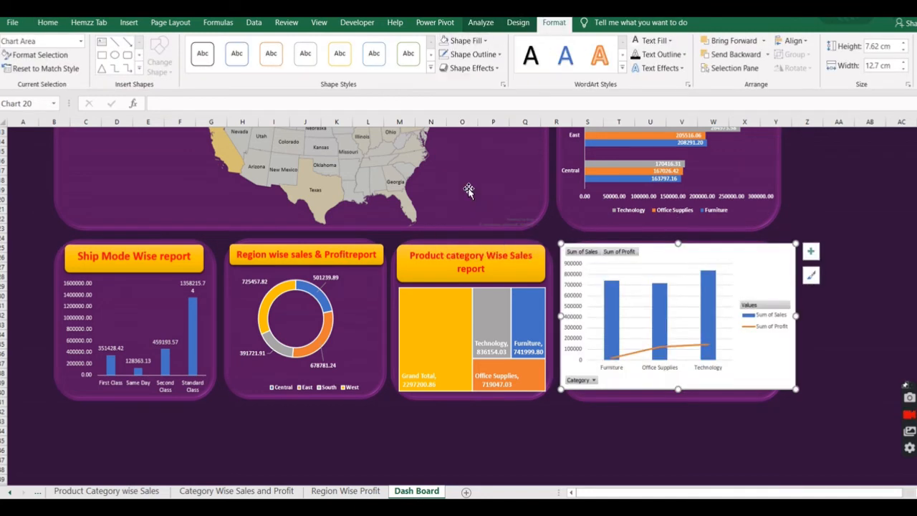
Set the font colour of the combo chart's value axis, category axis and legend to white.
left_click(585, 259)
left_click(47, 22)
left_click(206, 65)
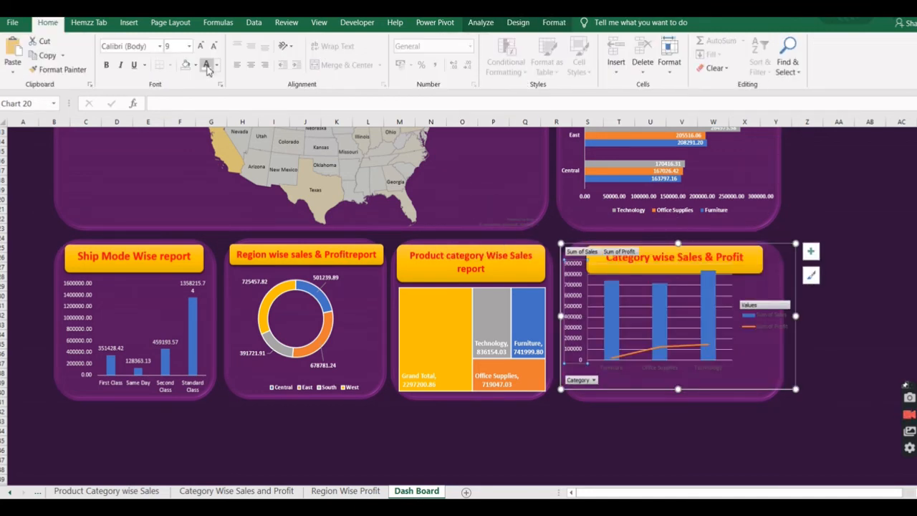
left_click(614, 367)
left_click(206, 64)
left_click(766, 320)
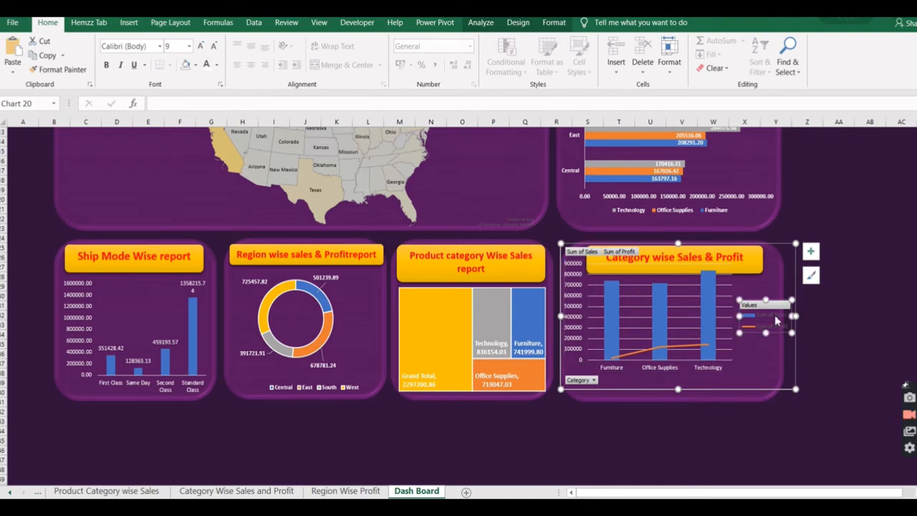
left_click(207, 65)
Hide all field buttons on the combo chart and remove its gridlines.
right_click(583, 383)
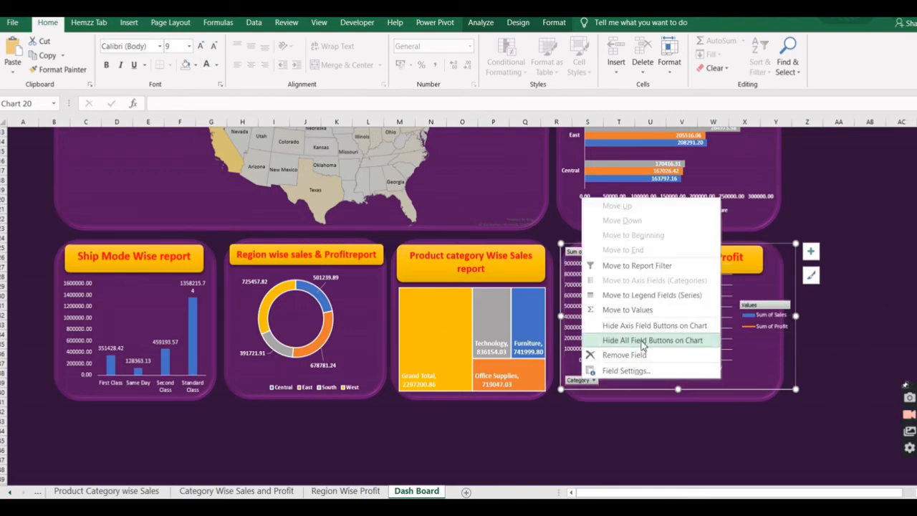
left_click(638, 340)
left_click(811, 251)
left_click(838, 342)
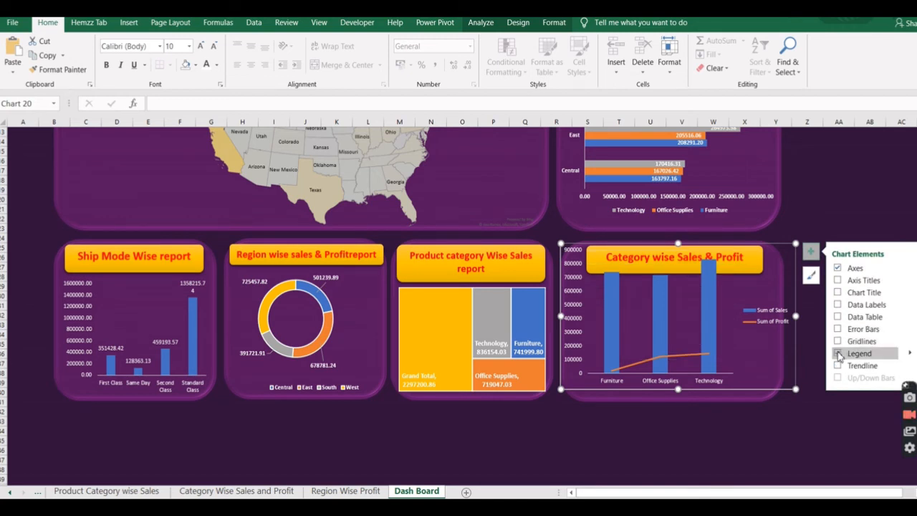
Place the combo chart's legend at the bottom of the chart.
mouse_move(909, 352)
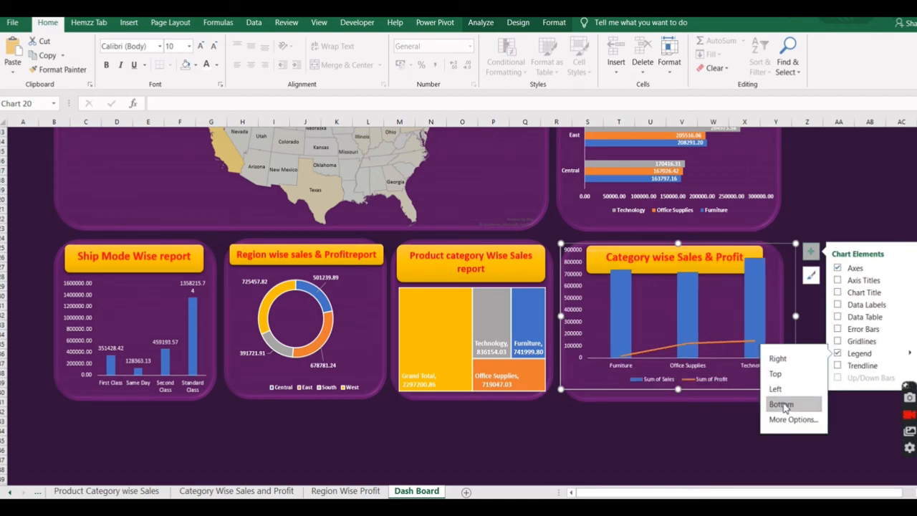
left_click(740, 418)
left_click(762, 387)
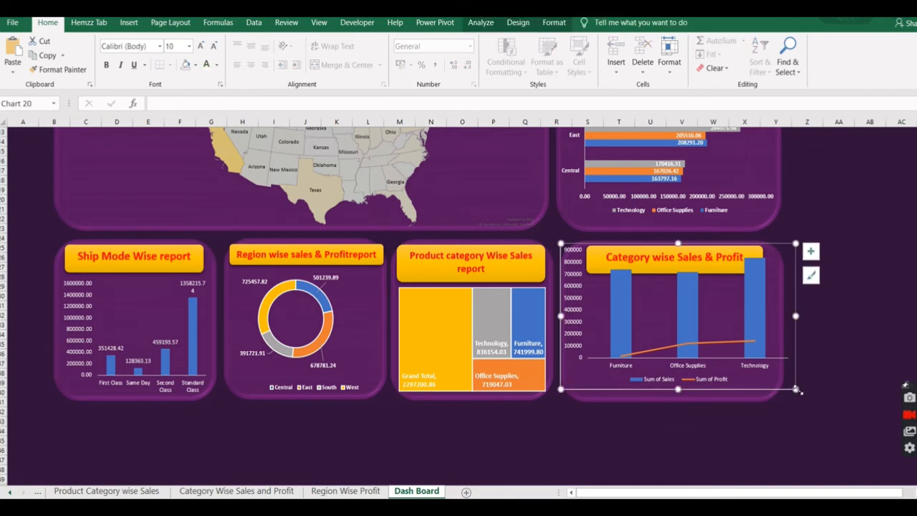
Resize and position the combo chart to fit inside its panel beneath the Category wise Sales & Profit banner.
left_click_drag(795, 389, 735, 398)
left_click_drag(675, 398, 698, 405)
left_click_drag(758, 247, 732, 284)
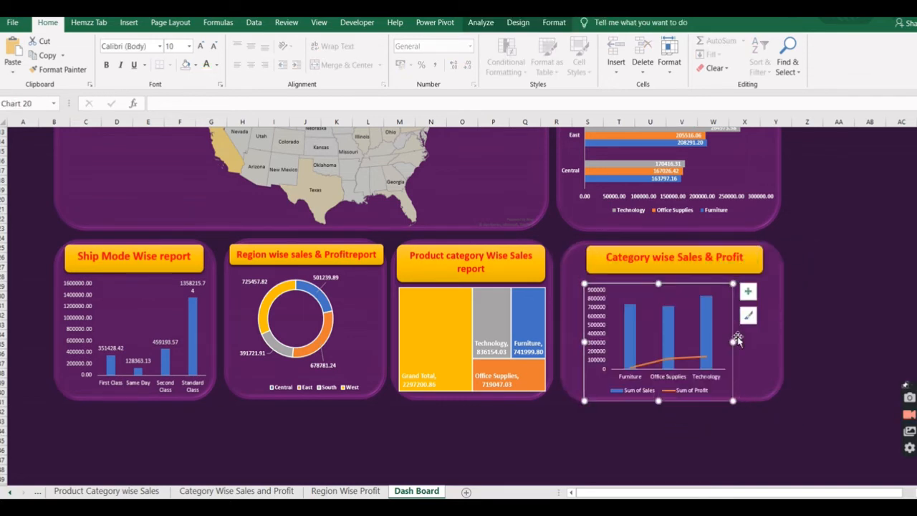
left_click_drag(732, 341, 761, 343)
left_click_drag(726, 400, 725, 393)
left_click(827, 338)
Remove the outline around the combo chart.
left_click(745, 295)
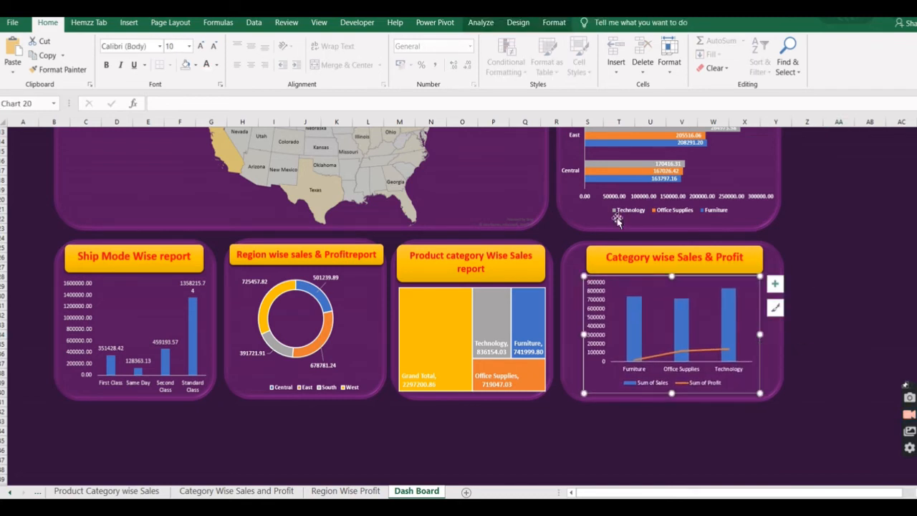
left_click(553, 23)
left_click(500, 54)
left_click(824, 357)
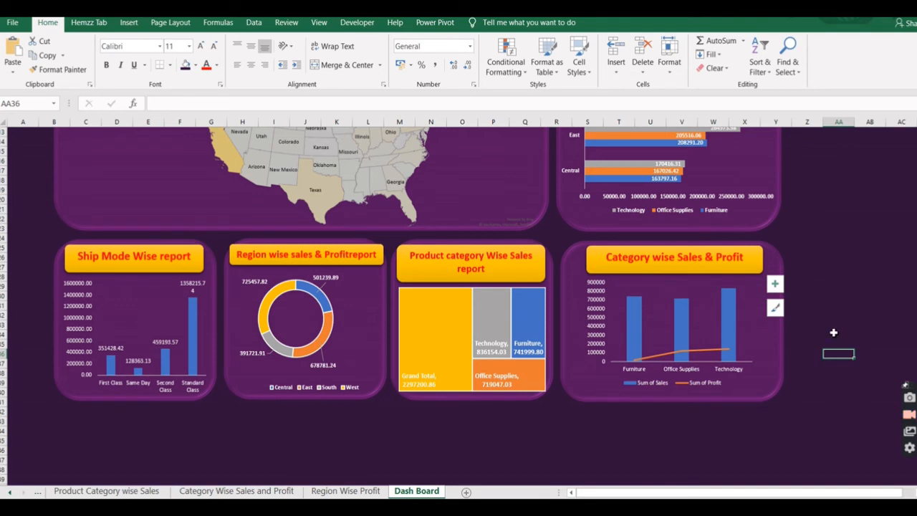
Move the US sales map to the right side of the State Wise Sales report panel.
scroll(833, 331, "up", 3)
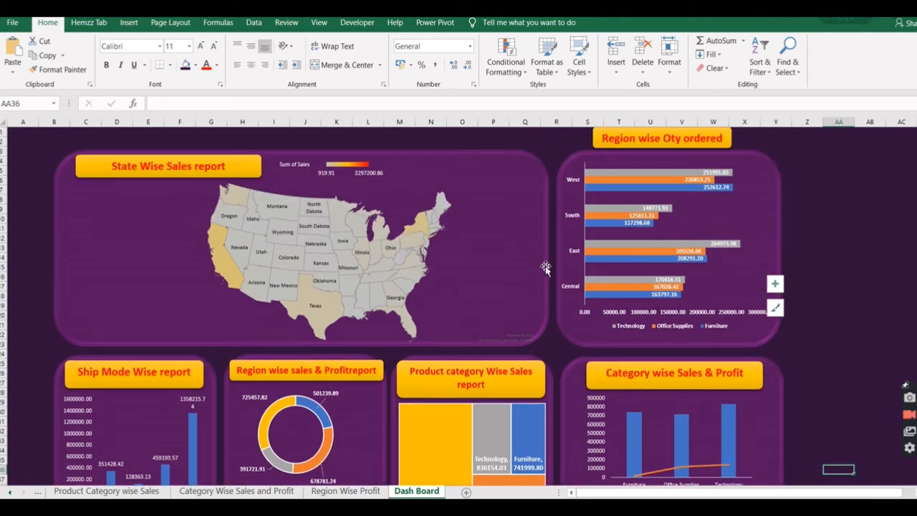
left_click(385, 267)
left_click(363, 264)
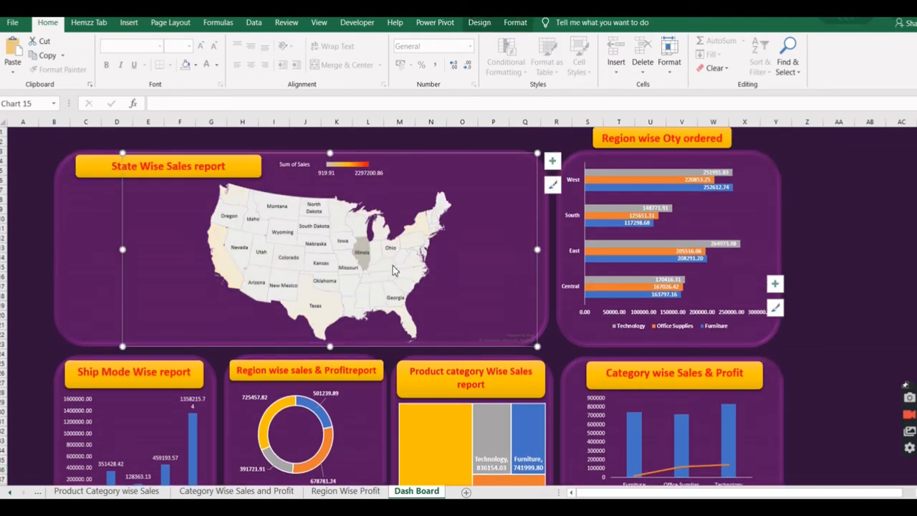
left_click(507, 285)
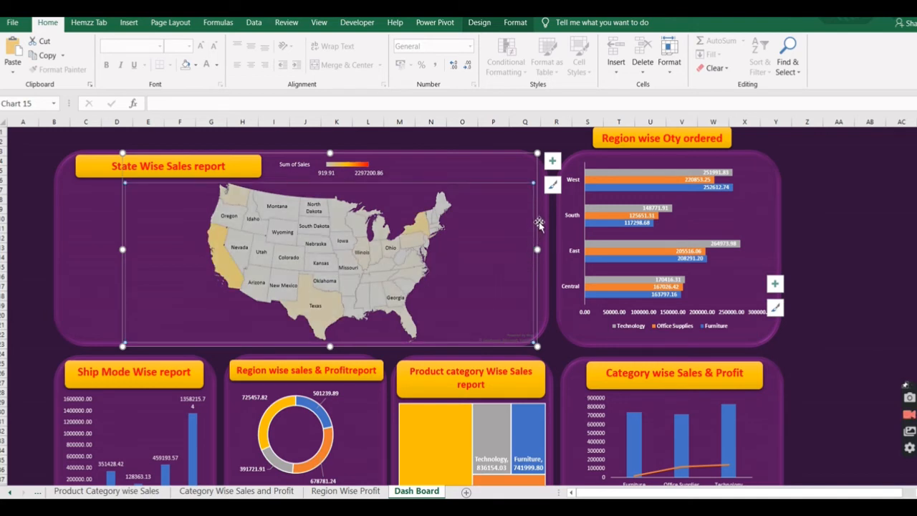
left_click_drag(538, 226, 600, 222)
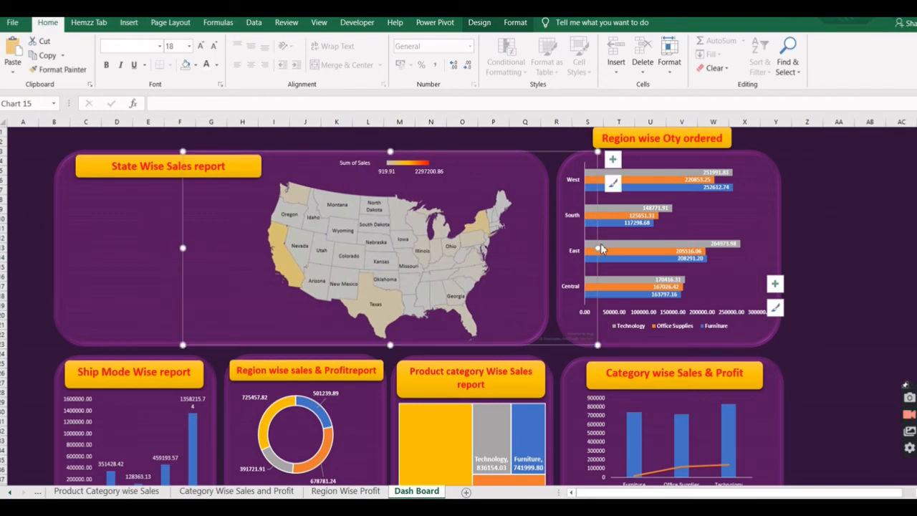
left_click(608, 229)
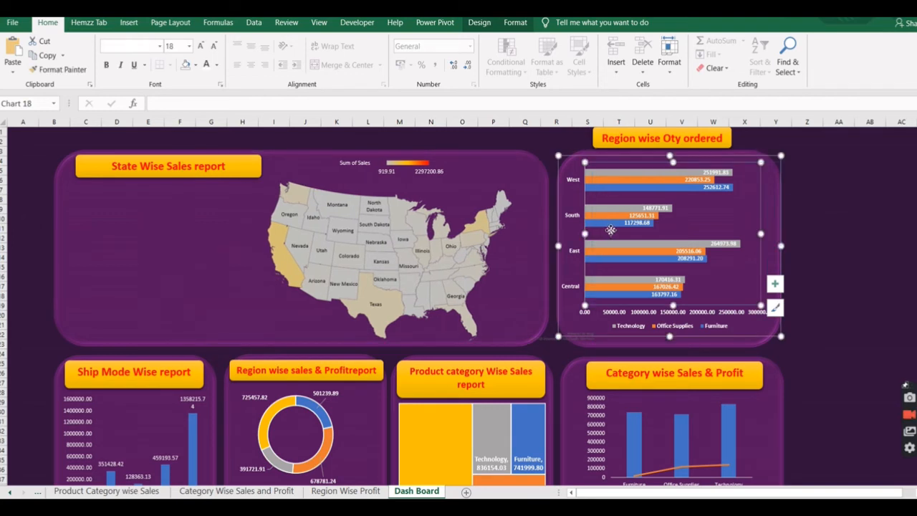
left_click_drag(610, 230, 611, 230)
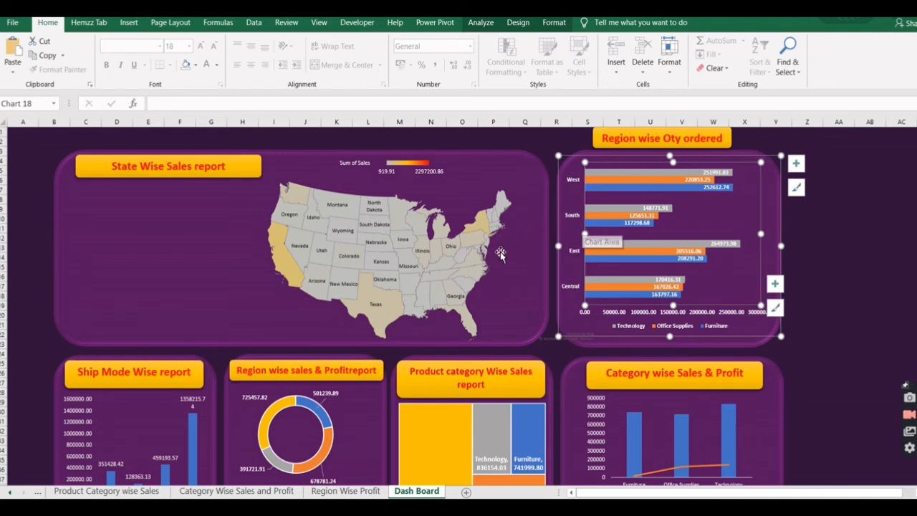
left_click(501, 253)
left_click_drag(509, 334, 547, 346)
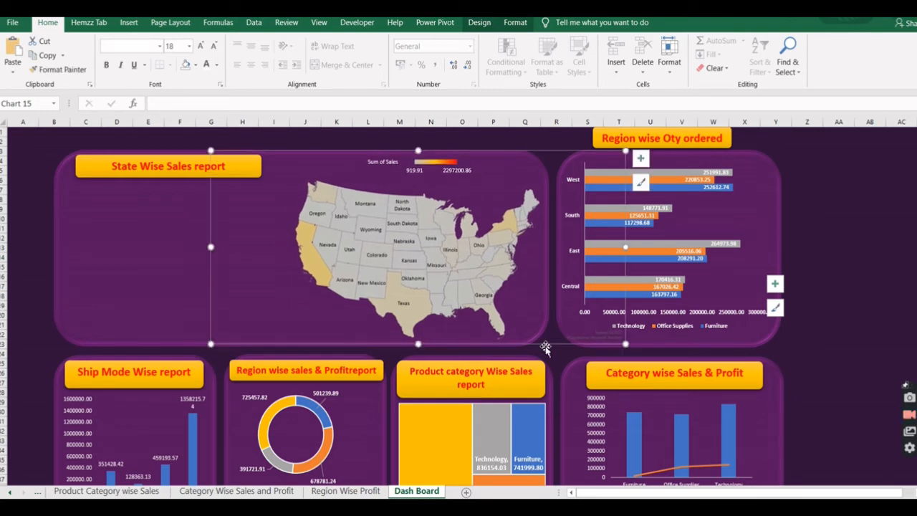
left_click(868, 315)
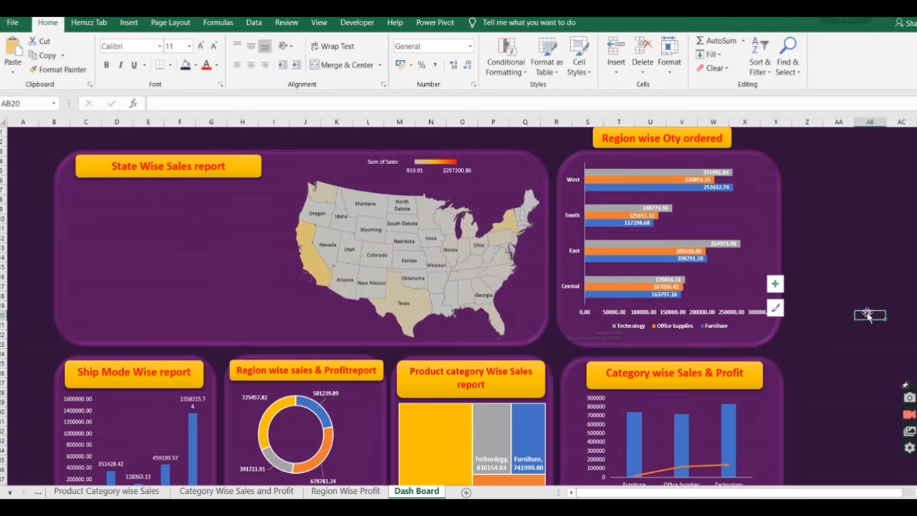
Change the doughnut chart's banner text to "Region wise sales report".
scroll(865, 312, "down", 5)
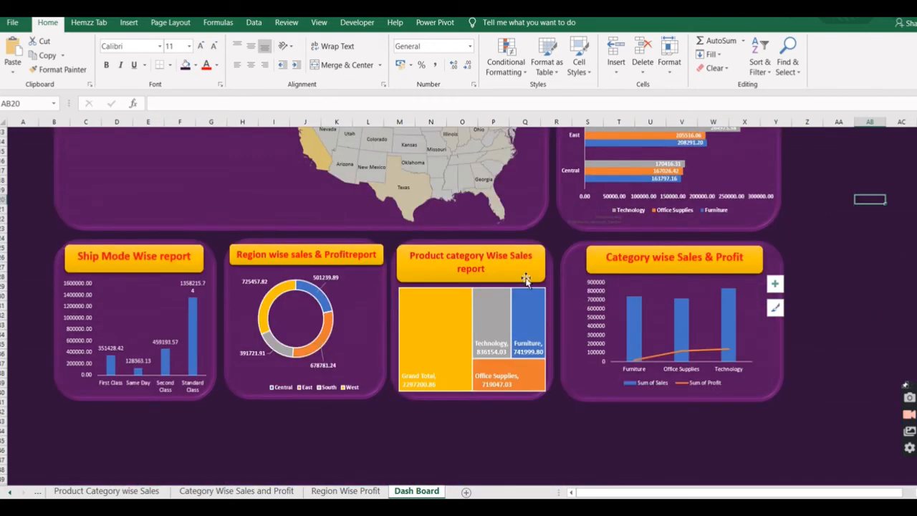
double_click(351, 259)
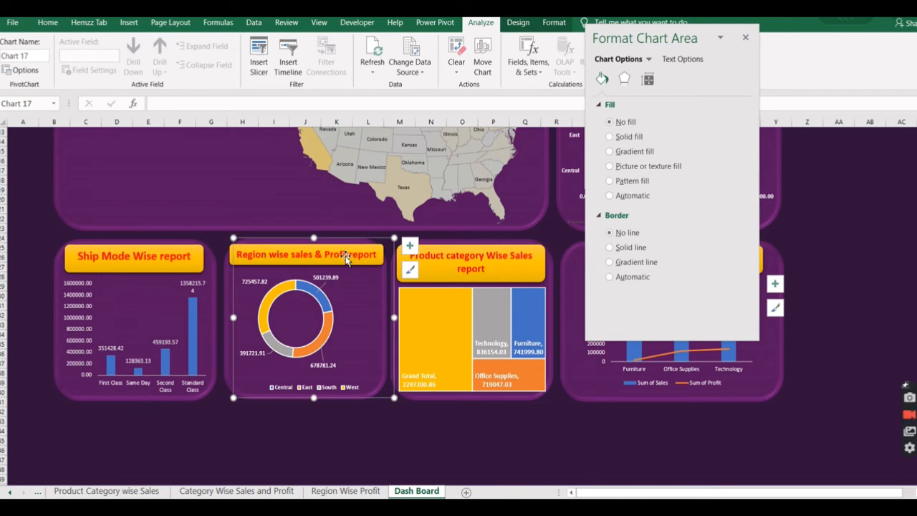
left_click(344, 256)
key("BackSpace")
key("BackSpace")
key("BackSpace")
key("BackSpace")
key("BackSpace")
key("BackSpace")
key("BackSpace")
key("BackSpace")
key("BackSpace")
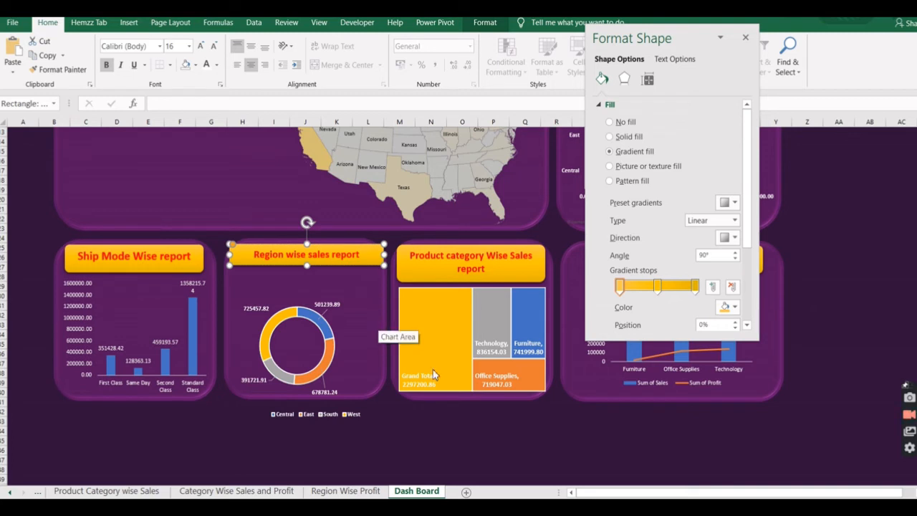
left_click(527, 431)
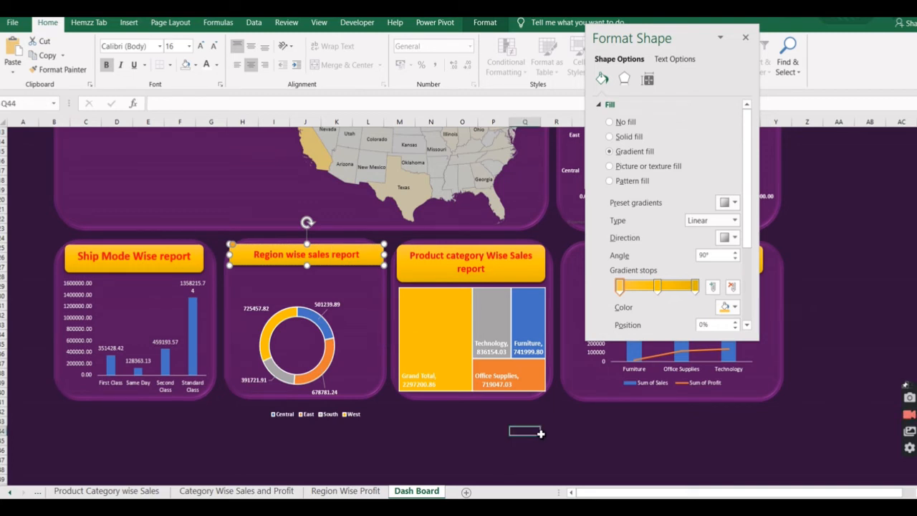
Move the doughnut chart up into its panel beneath the Region wise sales report banner and close the formatting pane.
left_click(355, 327)
left_click_drag(356, 324, 354, 298)
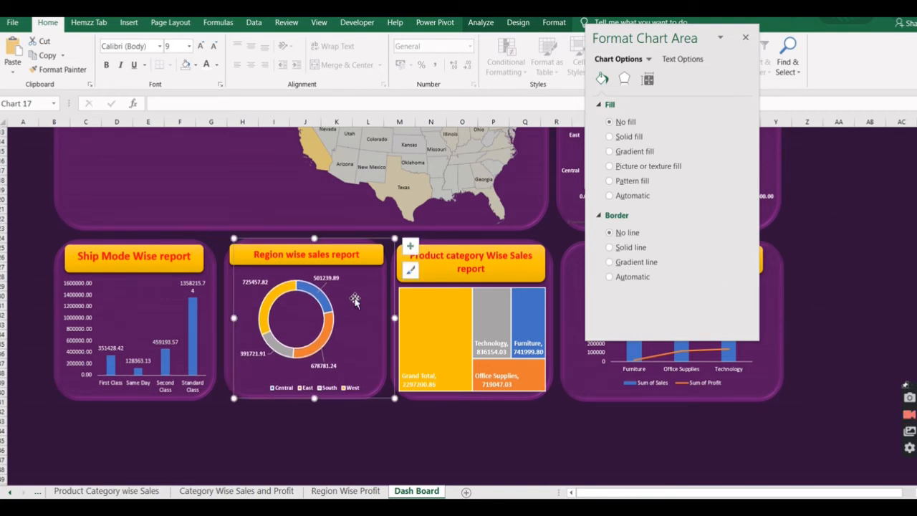
left_click(646, 426)
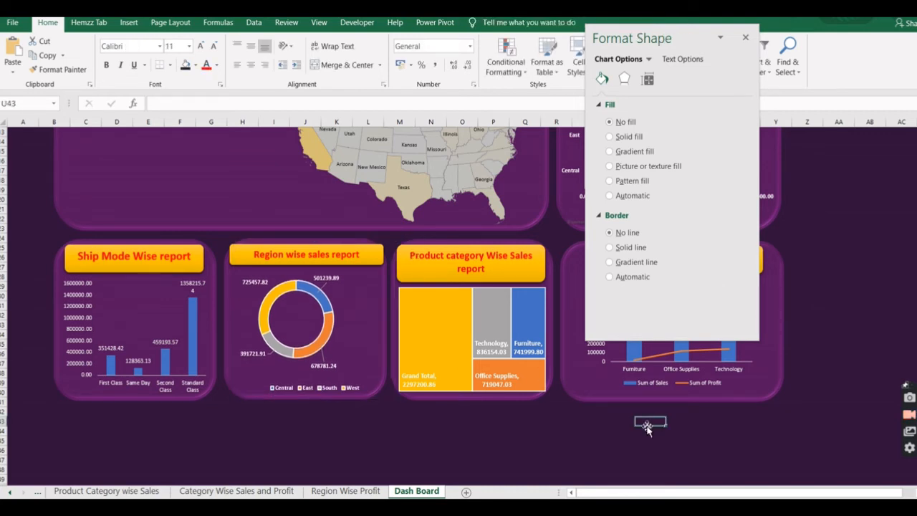
left_click(745, 38)
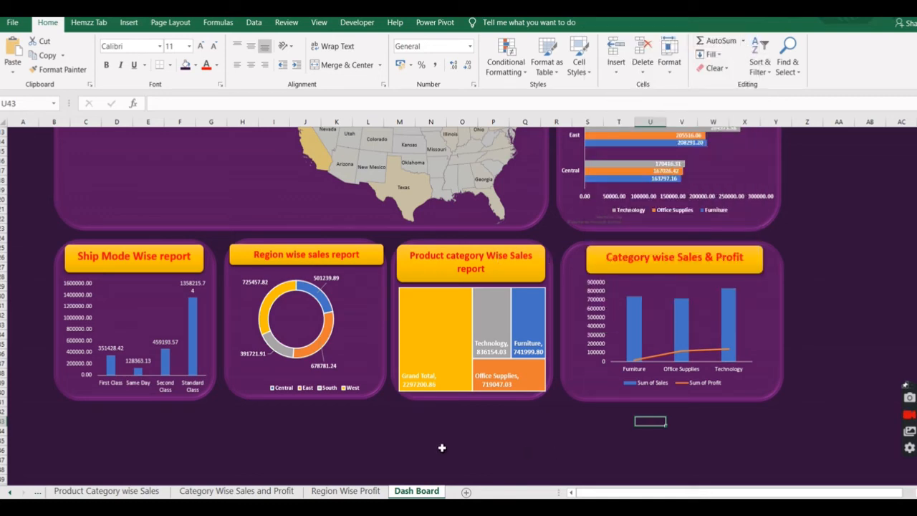
scroll(442, 447, "up", 4)
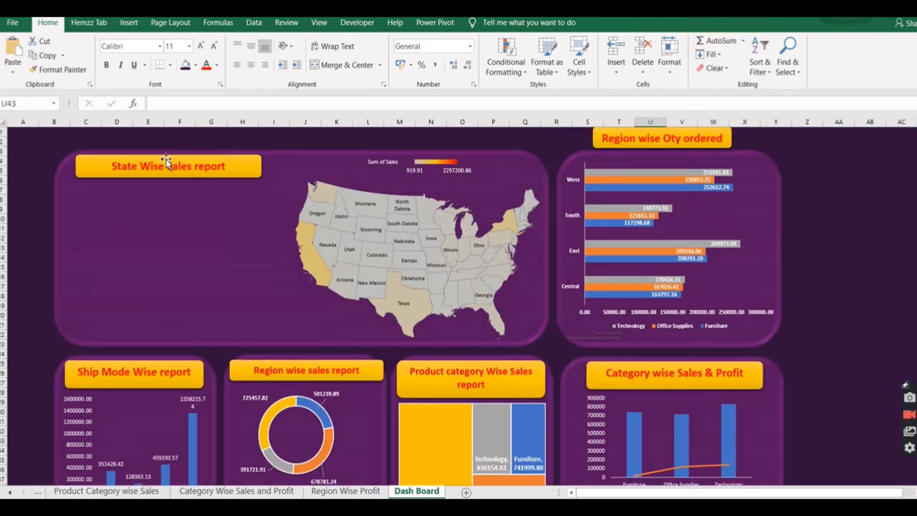
Move the State Wise Sales report banner to just above the US sales map, over the panel's top edge.
left_click(234, 168)
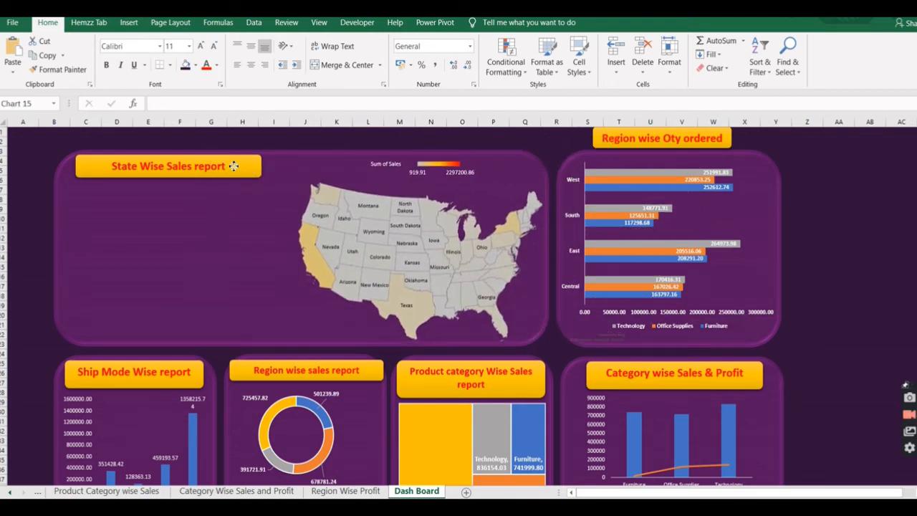
left_click(103, 164)
left_click_drag(105, 166, 358, 139)
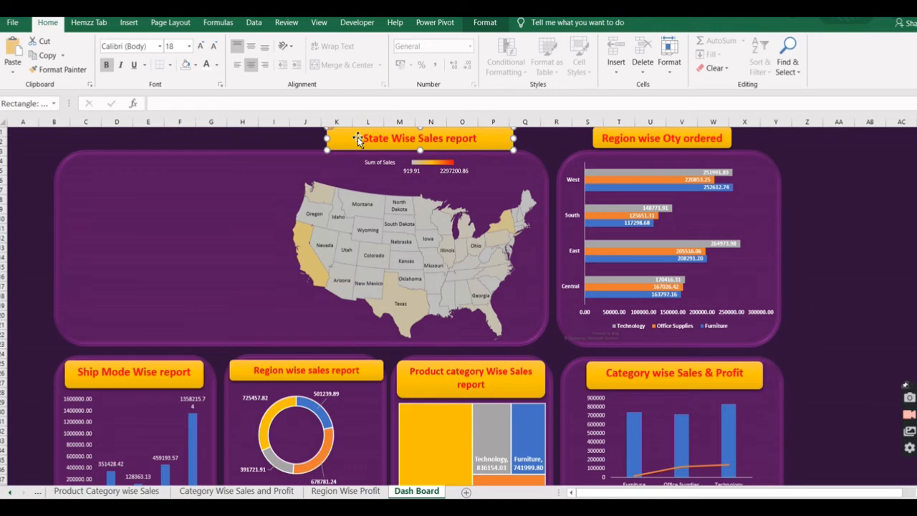
Correct the bar chart's banner text to "Region wise Qty ordered".
left_click(667, 141)
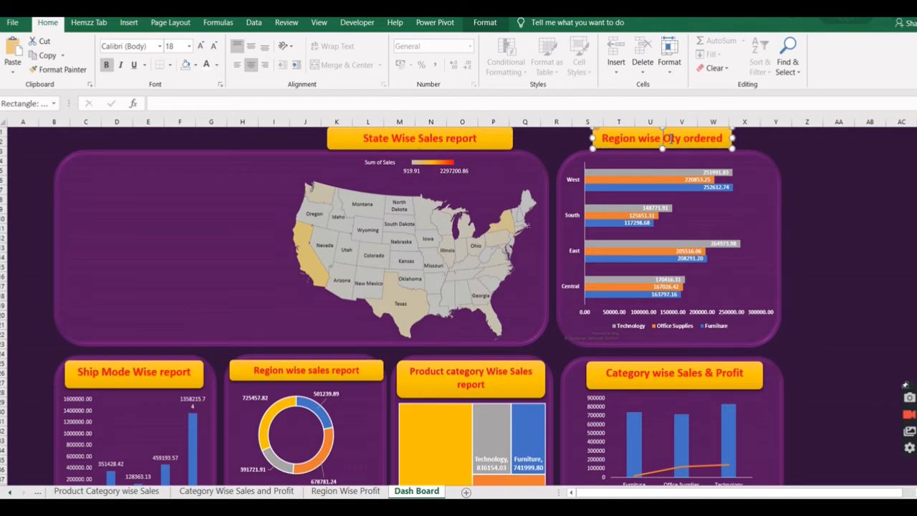
left_click(679, 146)
key("BackSpace")
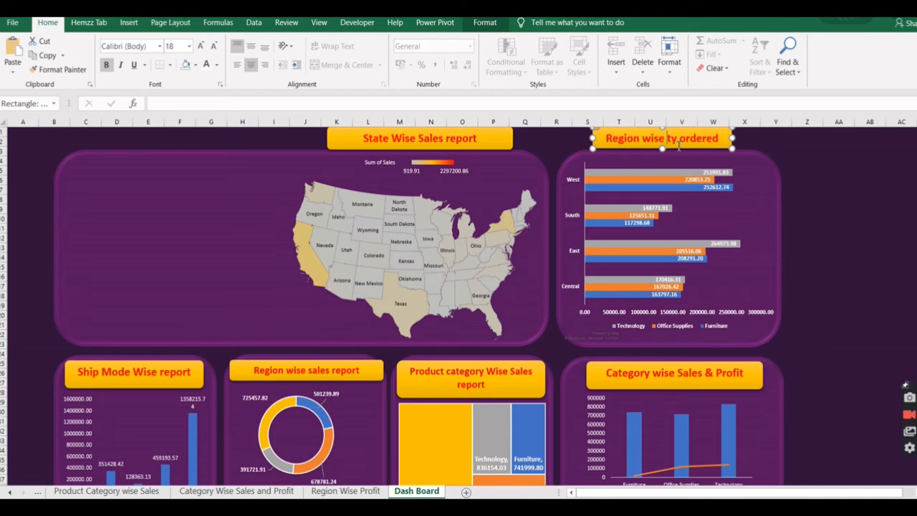
type("Q")
left_click(814, 147)
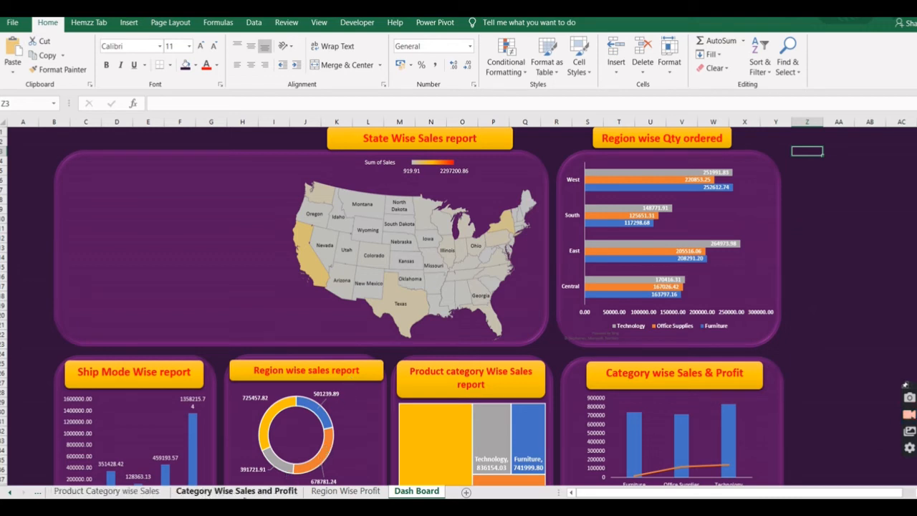
Show the field list for the PivotTable on the Region wise Categorical qty sheet.
left_click(10, 493)
left_click(10, 493)
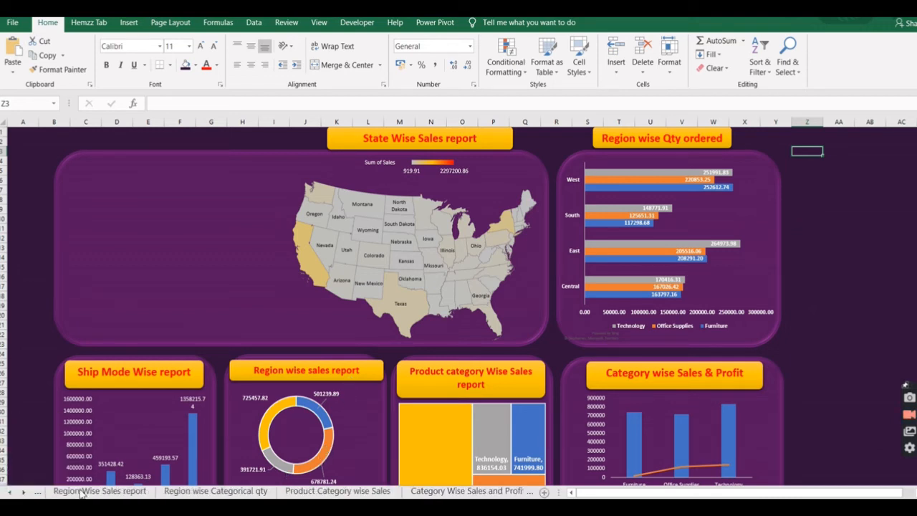
left_click(215, 492)
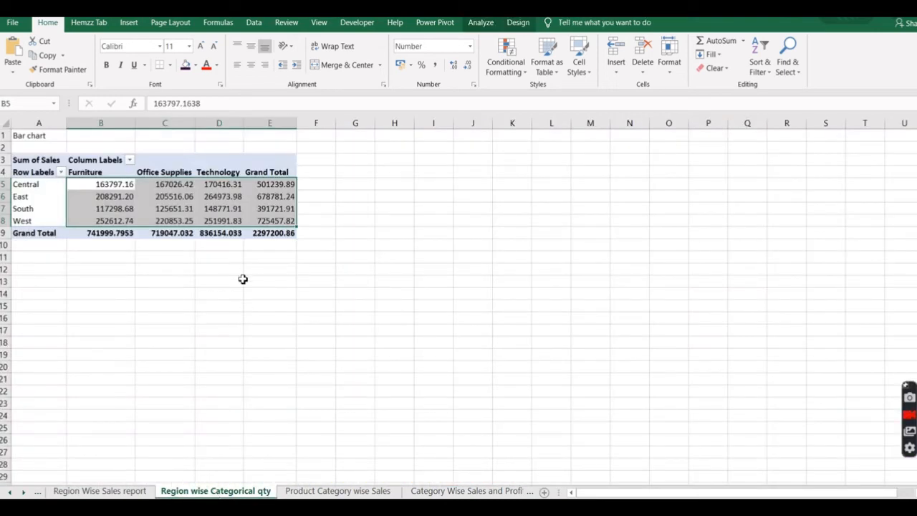
left_click(121, 184)
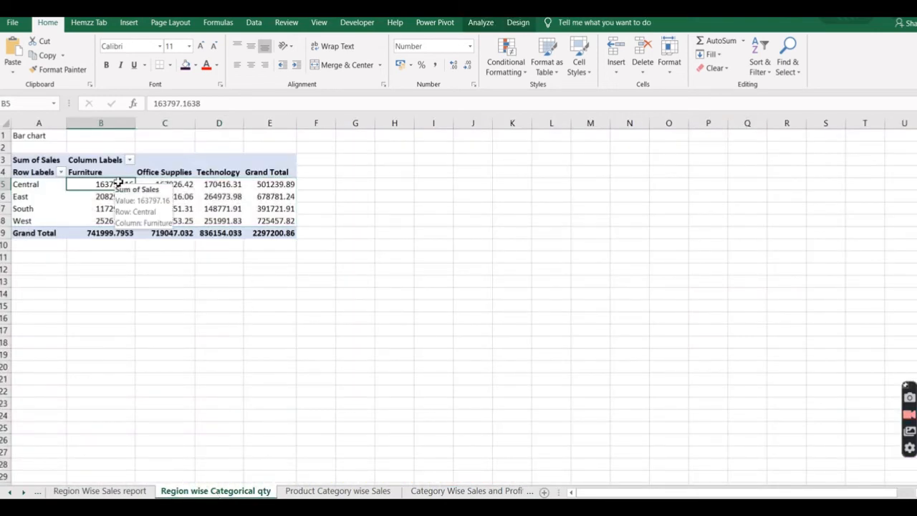
left_click(84, 173)
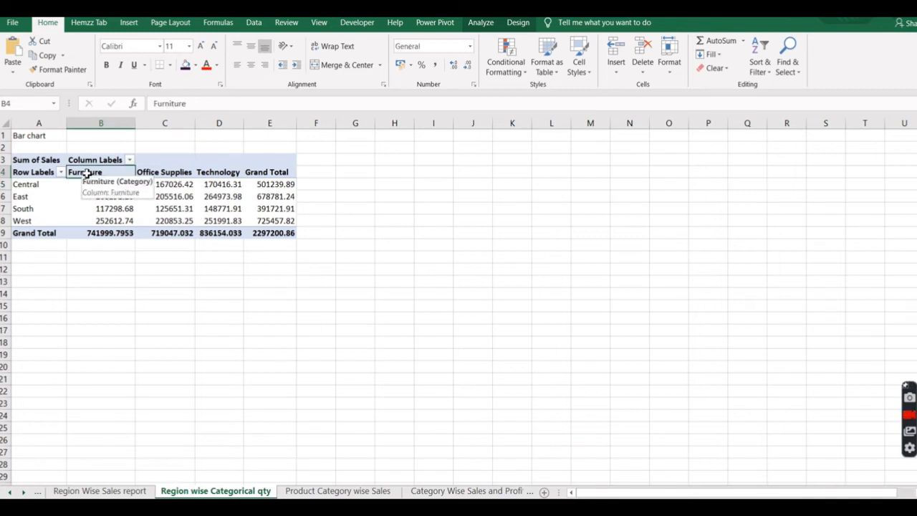
left_click(36, 172)
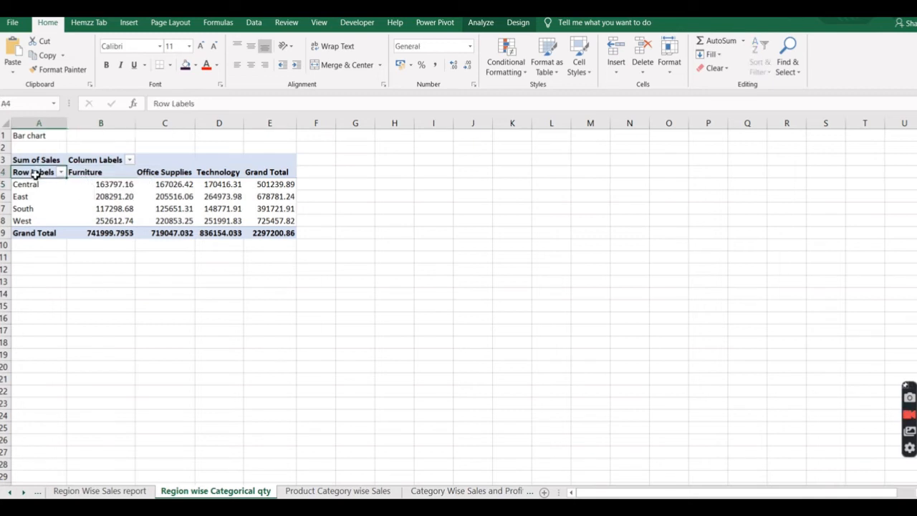
left_click(516, 24)
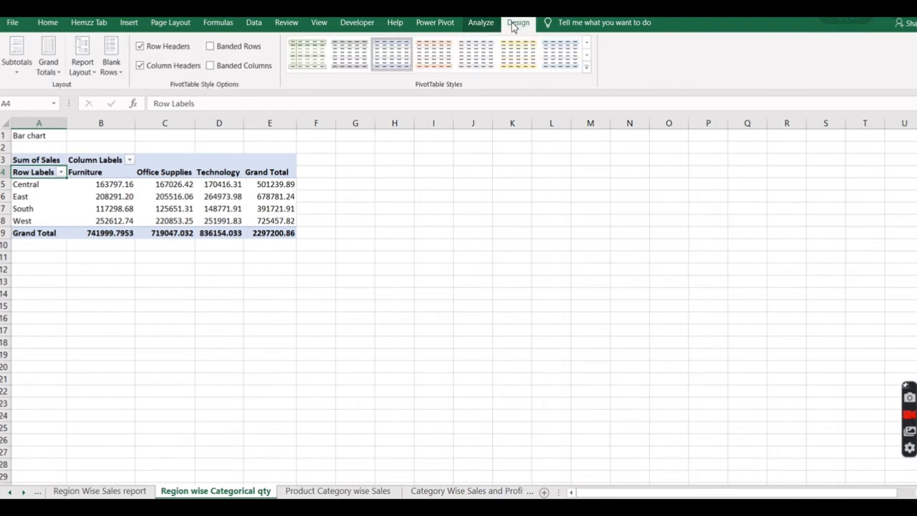
left_click(482, 24)
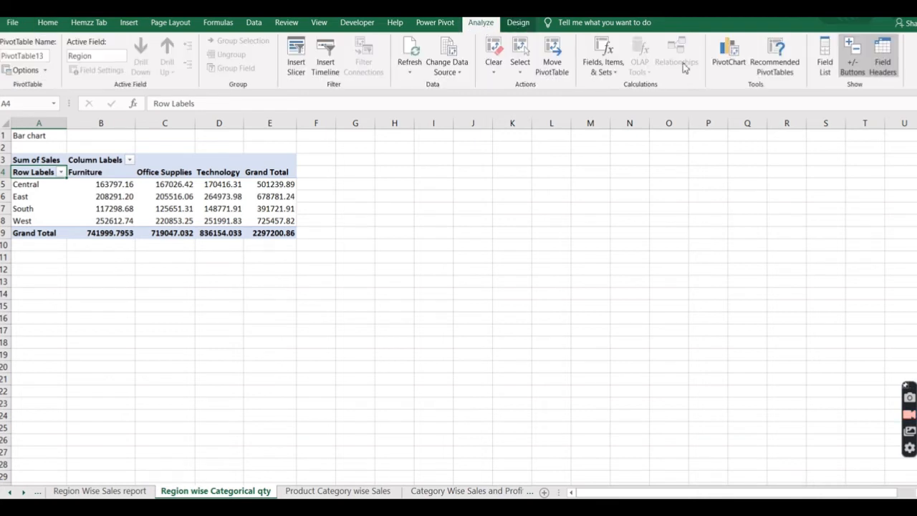
left_click(826, 75)
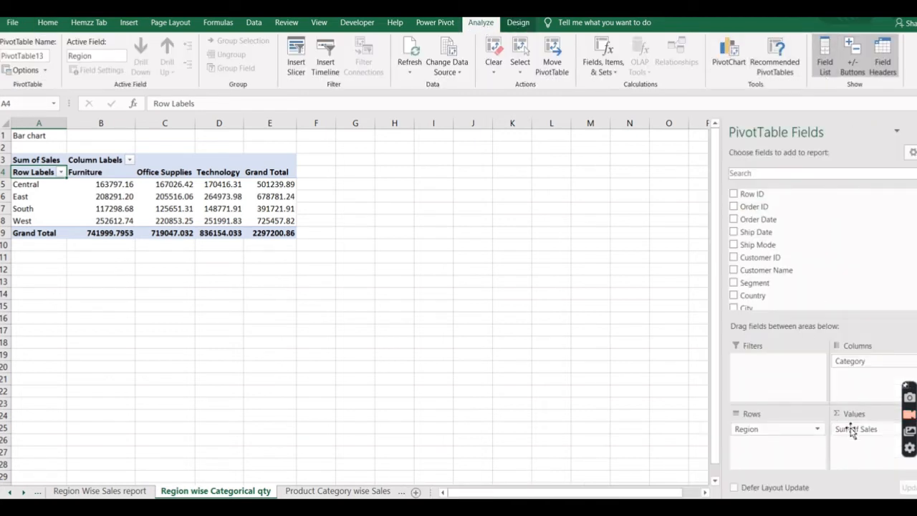
Replace Sum of Sales with Quantity in the PivotTable's values and return to the Dash Board sheet.
left_click_drag(835, 364, 782, 276)
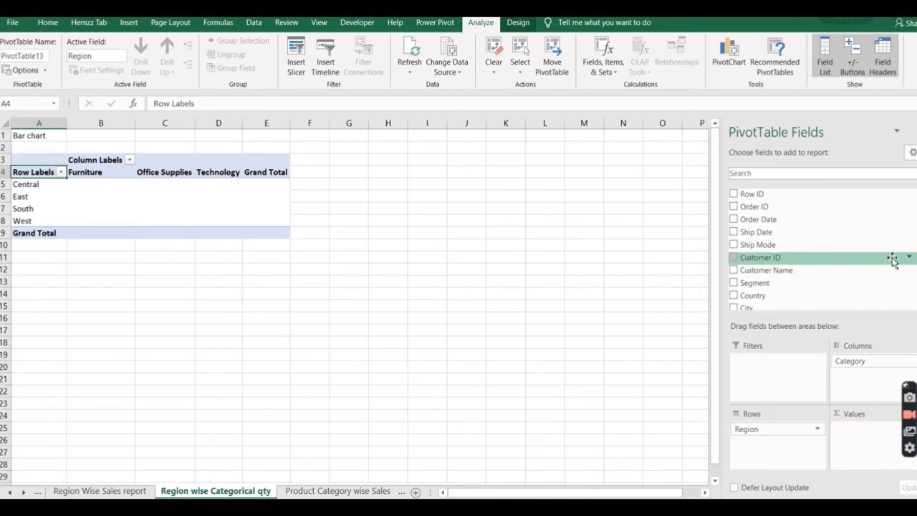
scroll(778, 283, "down", 4)
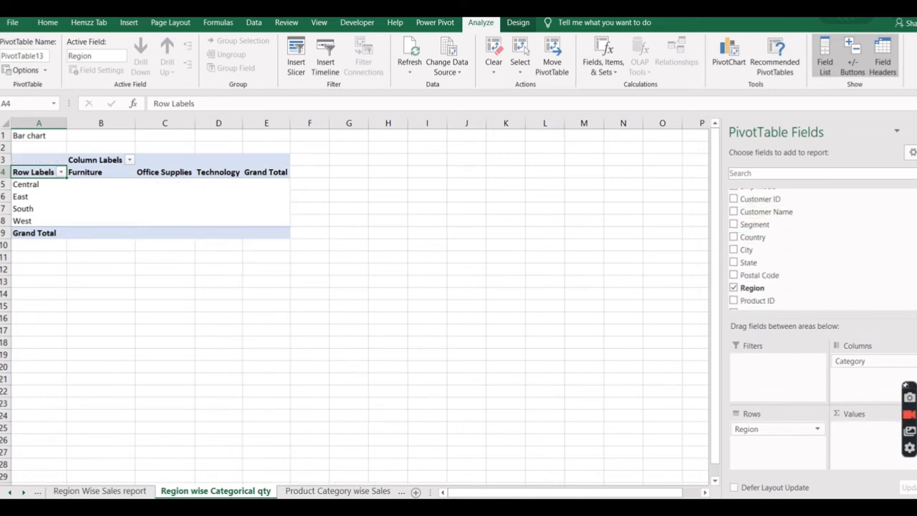
left_click_drag(777, 286, 860, 433)
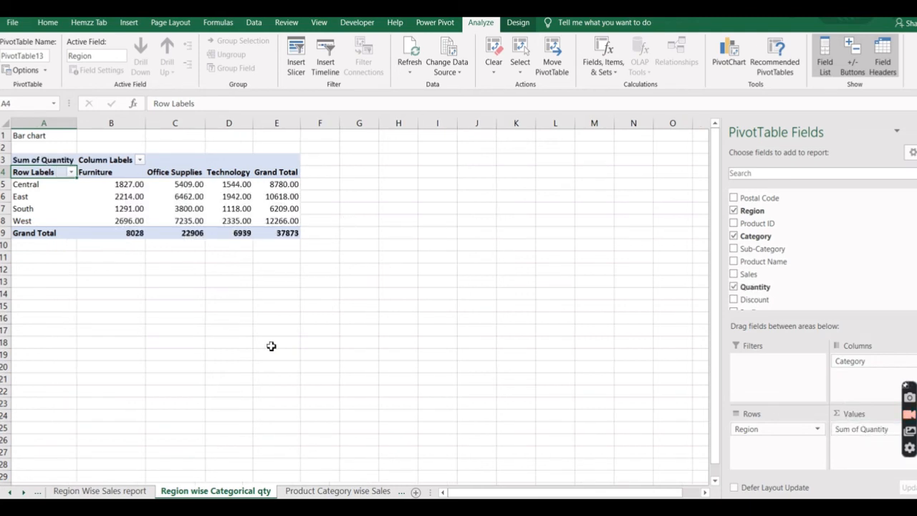
left_click(24, 491)
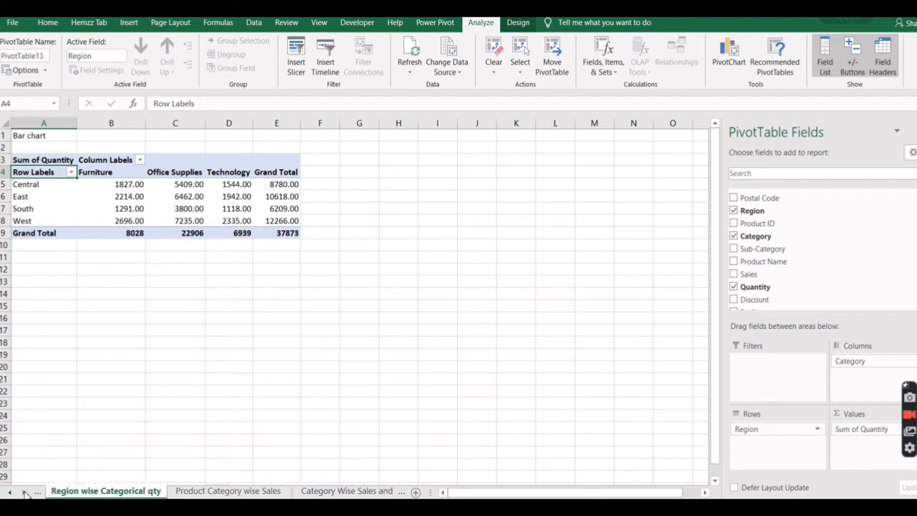
left_click(24, 491)
left_click(24, 492)
left_click(291, 491)
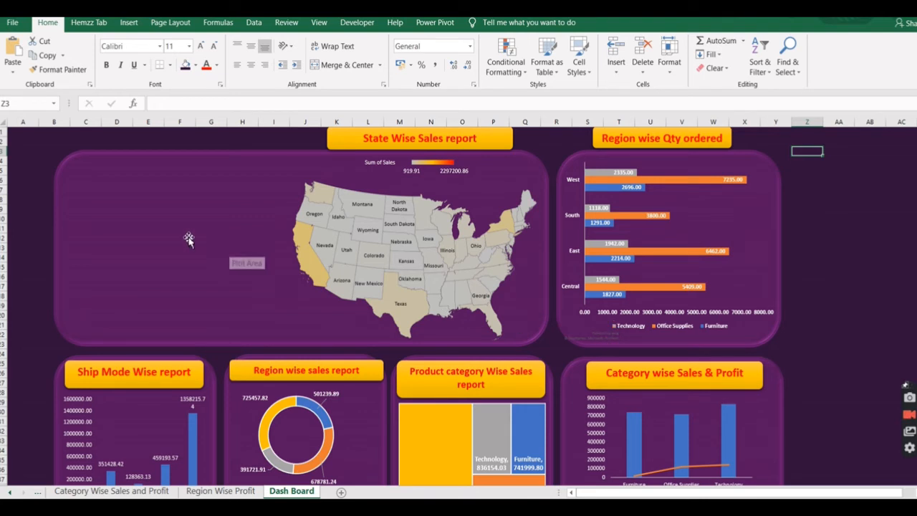
Duplicate the State Wise Sales report banner and place the copy above the empty left part of the map panel.
left_click(351, 140)
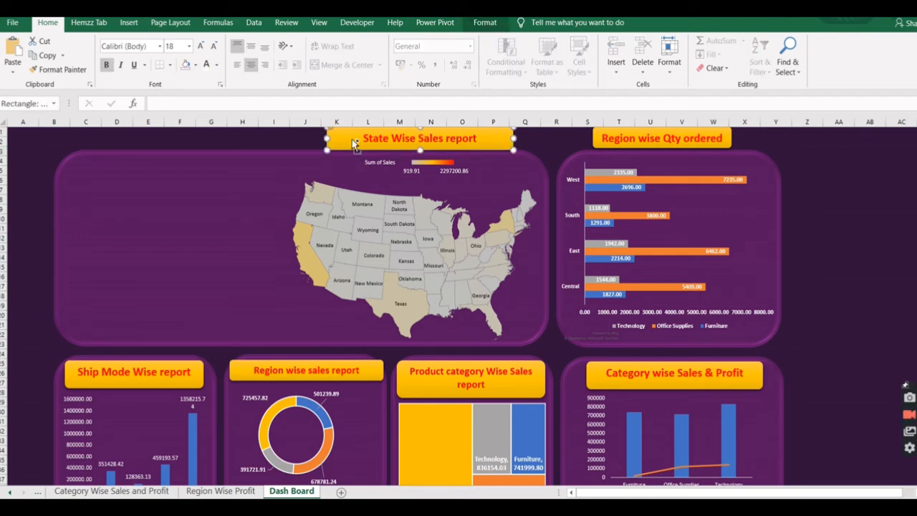
key("ctrl+d")
left_click_drag(343, 147, 98, 138)
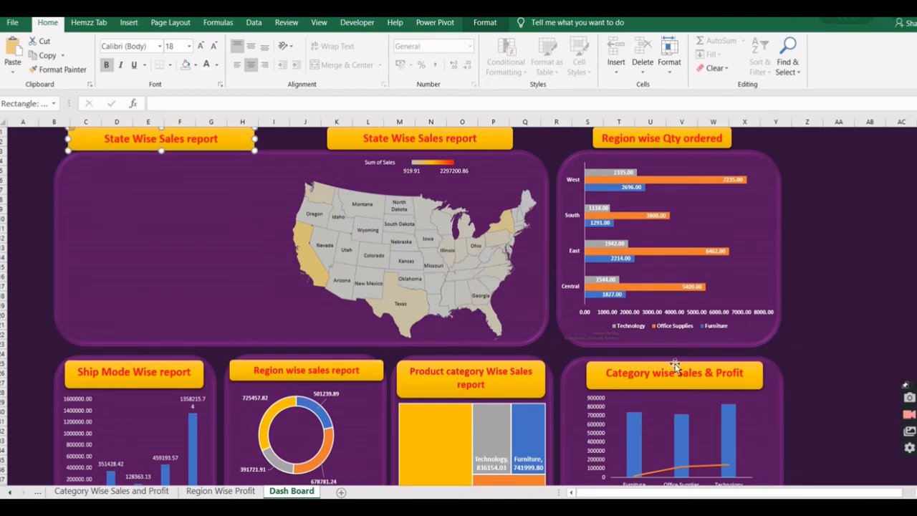
Move the sales and profit combo chart into the empty space beside the map and enlarge it to fill that area.
left_click(705, 430)
left_click_drag(645, 394, 131, 198)
left_click_drag(237, 195, 278, 155)
left_click_drag(277, 314, 289, 342)
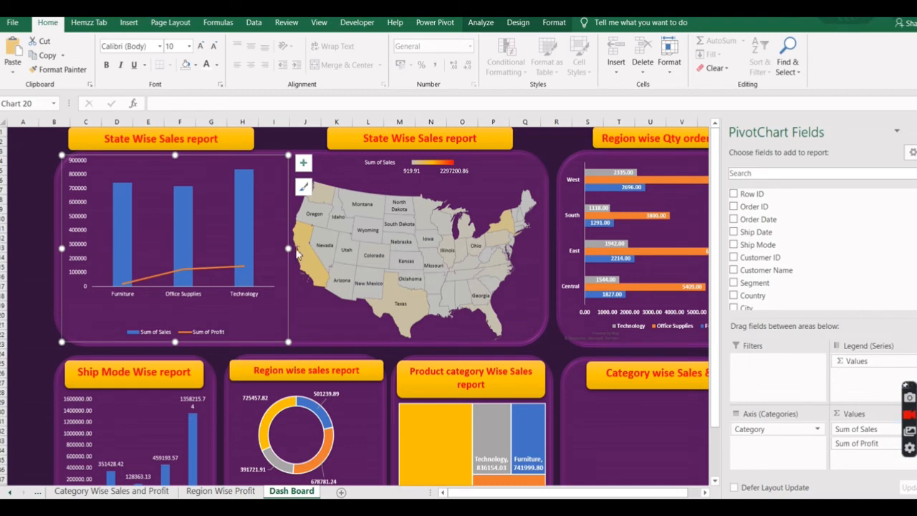
Swap the banners so Category wise Sales & Profit sits above the combo chart and the duplicate goes to the emptied panel.
left_click_drag(242, 136, 708, 426)
left_click_drag(685, 383, 175, 148)
left_click(163, 170)
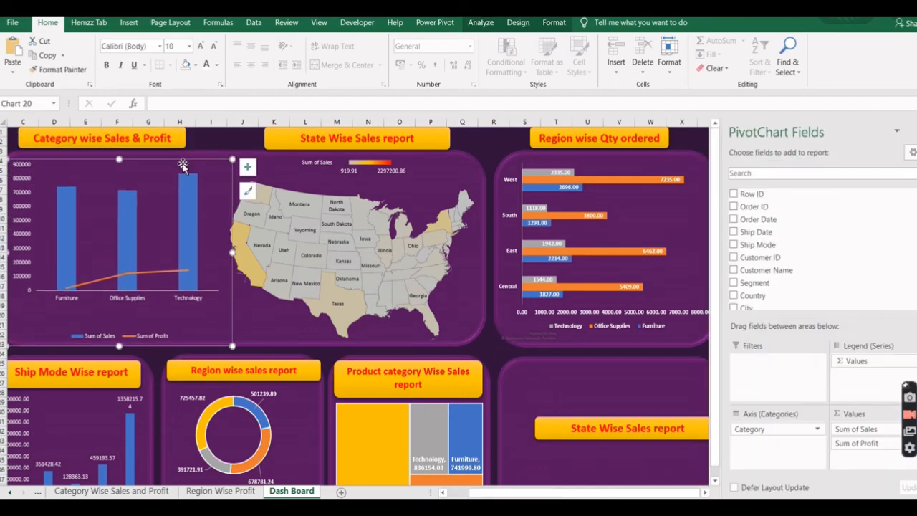
Align the duplicate banner with the top of the empty panel and change its text to "Region Wise Profit Report".
left_click(555, 367)
scroll(642, 338, "down", 2)
left_click_drag(706, 340, 685, 278)
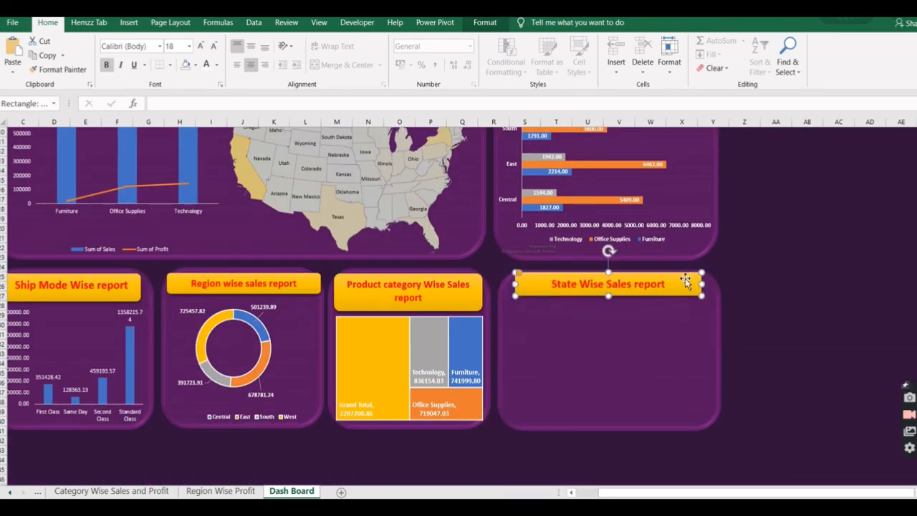
double_click(600, 283)
key("ctrl+a")
type("Region Wise Profit Report")
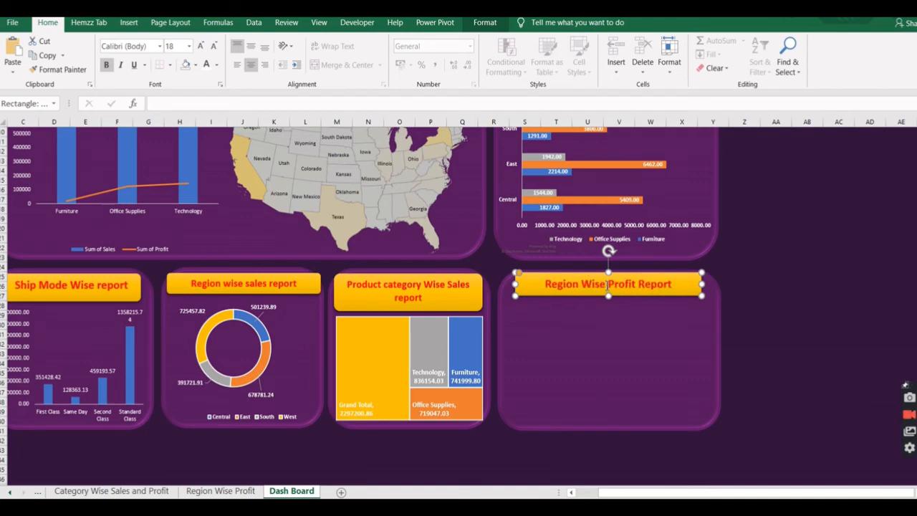
left_click(536, 359)
Cut the pie chart from the Region Wise Profit sheet and paste it onto the Dash Board's empty panel.
left_click(219, 491)
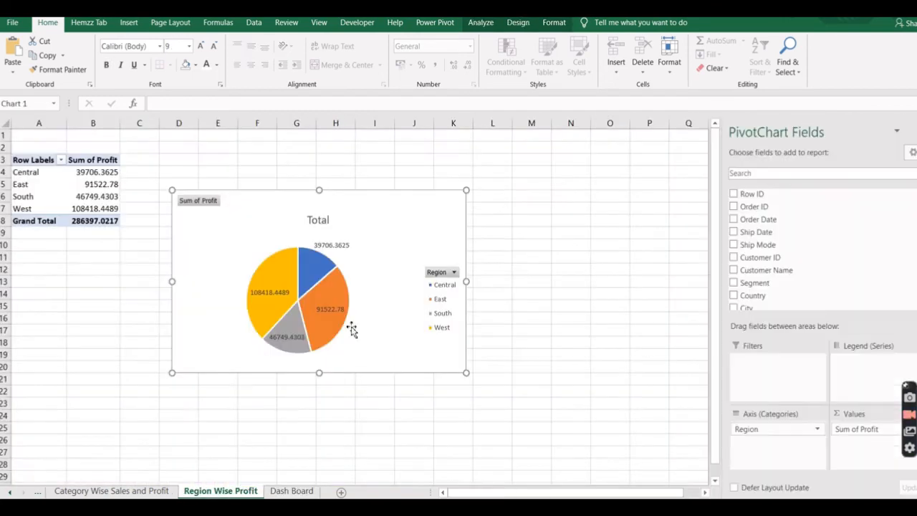
left_click(439, 207)
key("ctrl+x")
left_click(294, 491)
key("ctrl+v")
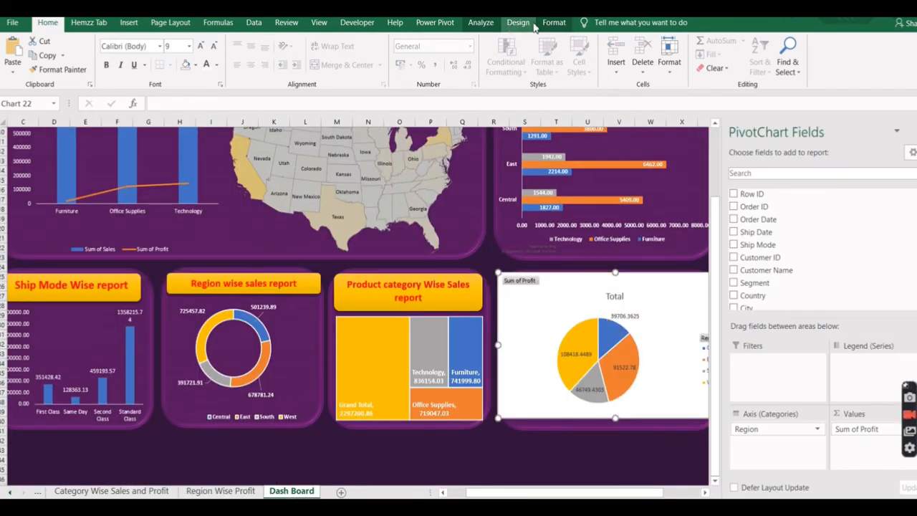
Remove the pie chart's background fill and shift it slightly down beneath the Region Wise Profit Report banner.
left_click(554, 23)
left_click(466, 40)
left_click(466, 191)
left_click_drag(679, 301, 681, 313)
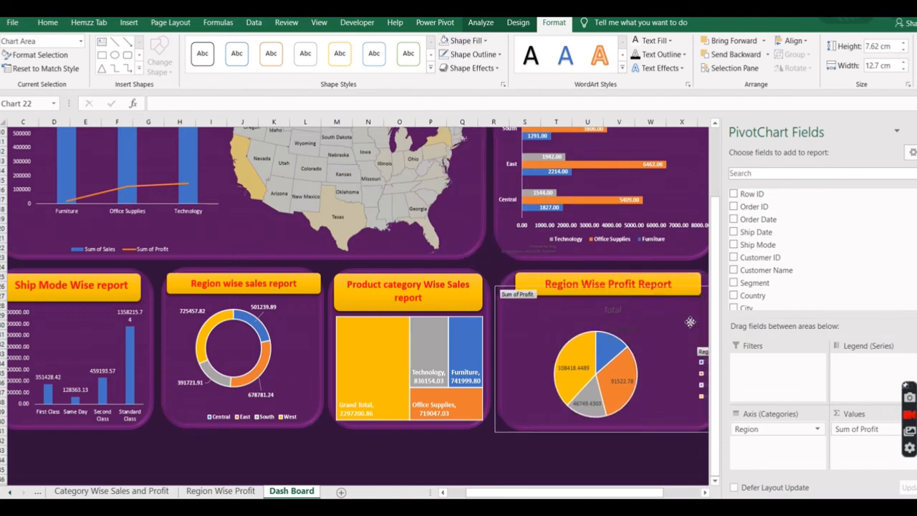
Remove the pie chart's title and hide all its field buttons.
left_click(750, 291)
left_click(776, 309)
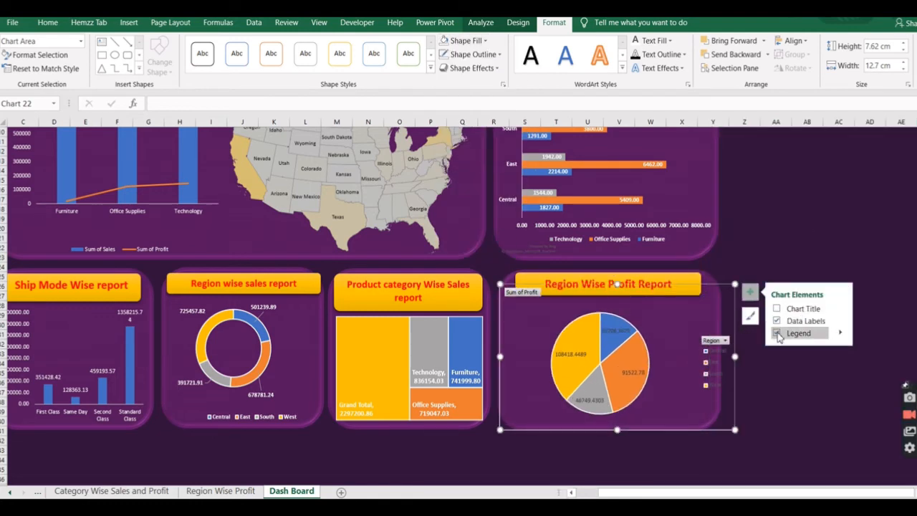
right_click(521, 293)
left_click(566, 435)
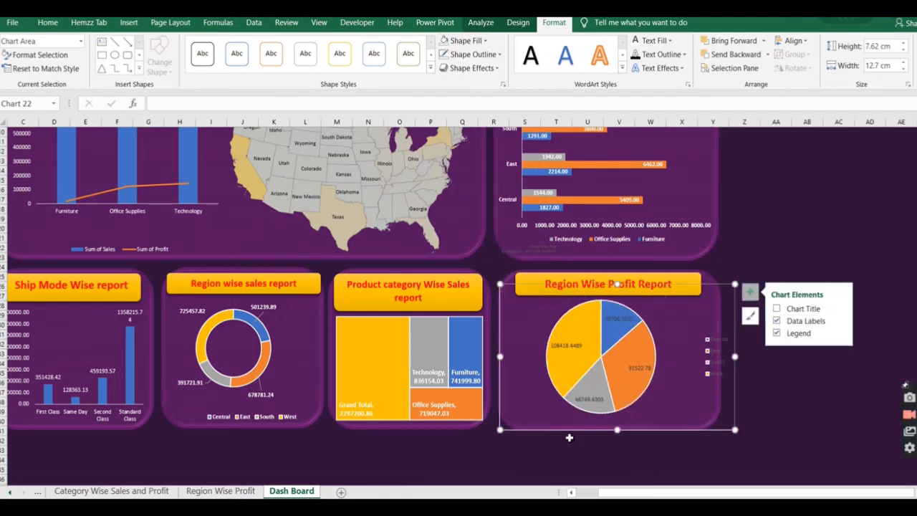
Shrink the pie chart to fit its panel and make its legend and data label text white.
left_click(709, 361)
left_click(48, 23)
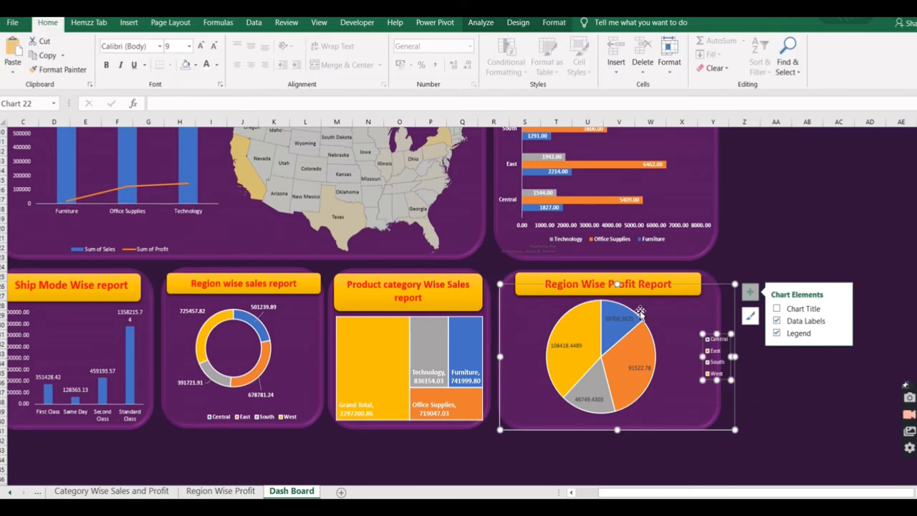
left_click_drag(734, 430, 679, 425)
left_click(618, 327)
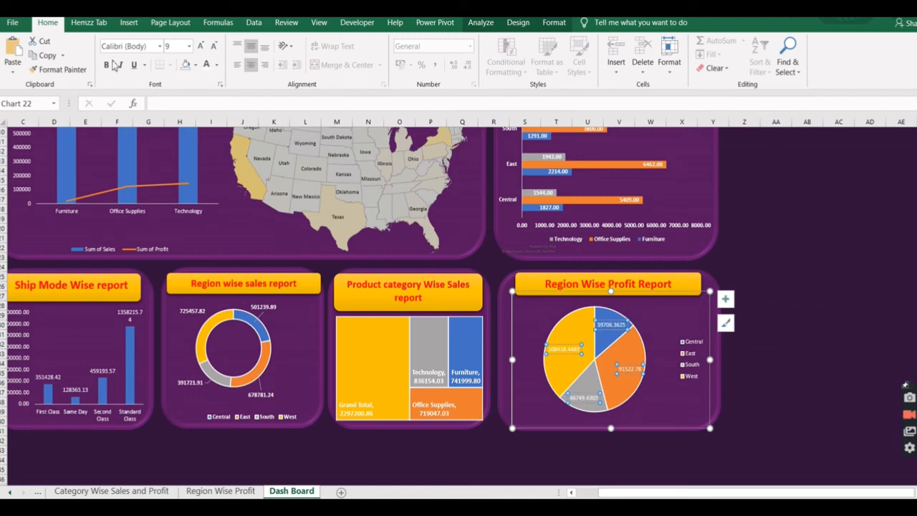
Open the Region Wise Profit sheet and select the regional Sum of Profit values in the PivotTable.
left_click(220, 490)
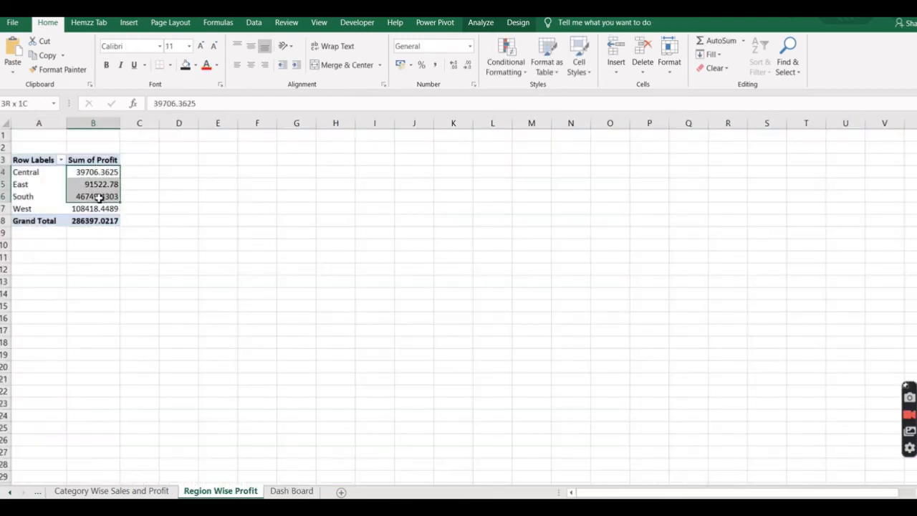
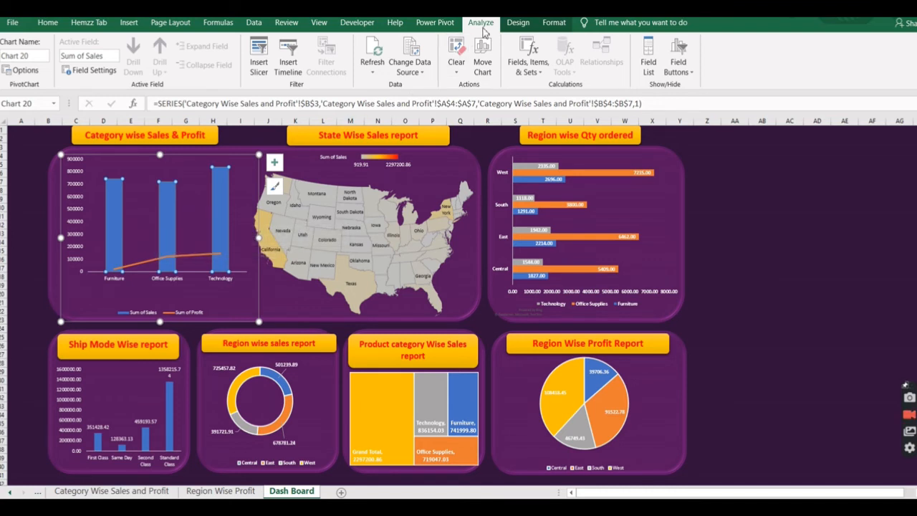
Insert slicers for Ship Mode, State, Region and Category from the Category wise Sales & Profit chart.
left_click(259, 64)
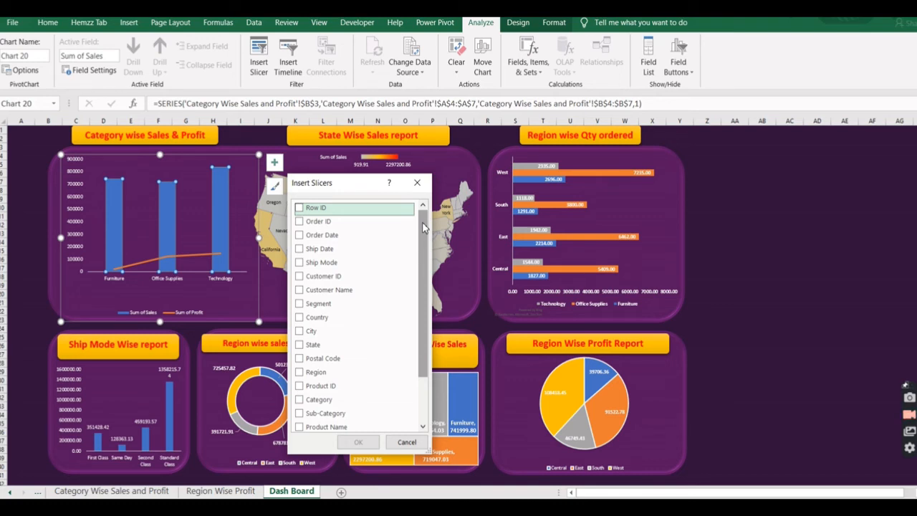
scroll(422, 227, "down", 1)
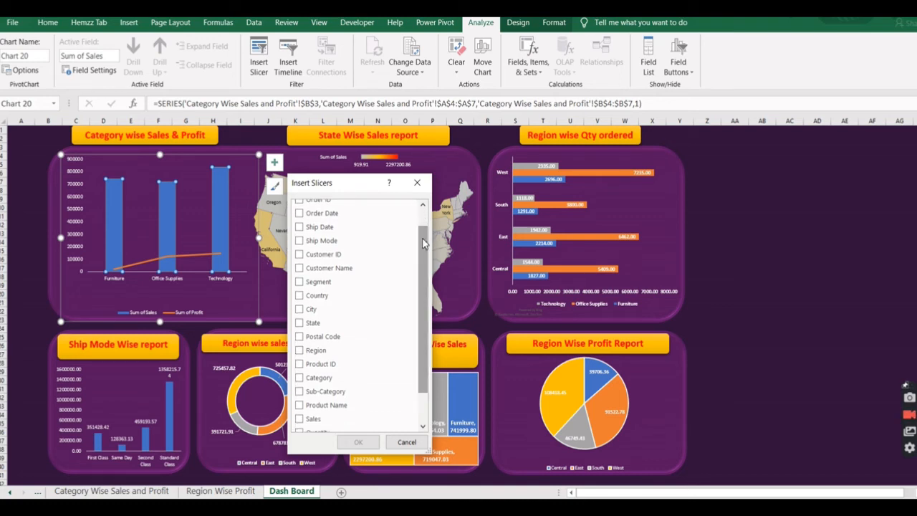
left_click(299, 243)
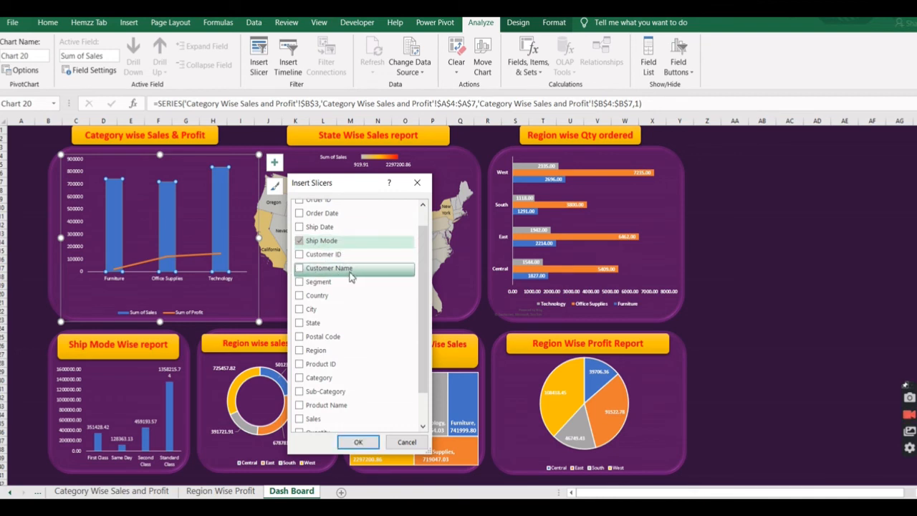
left_click(300, 326)
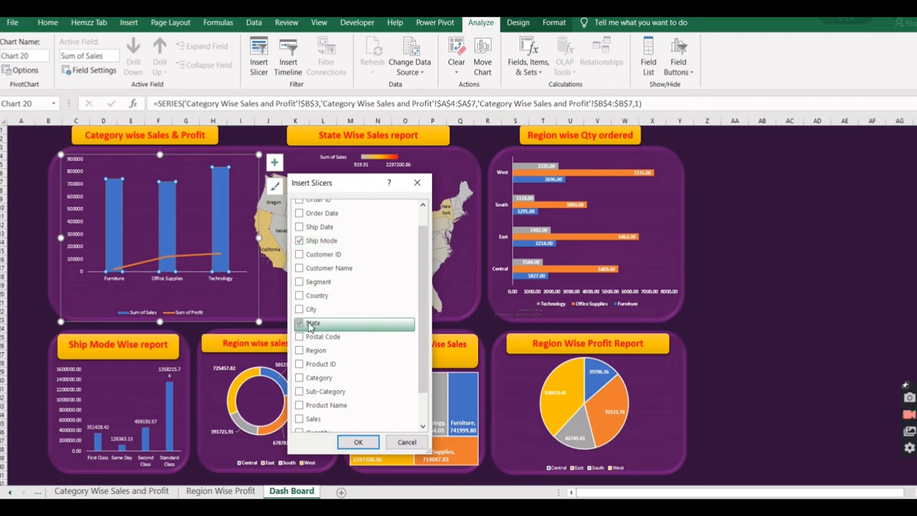
left_click_drag(420, 271, 421, 327)
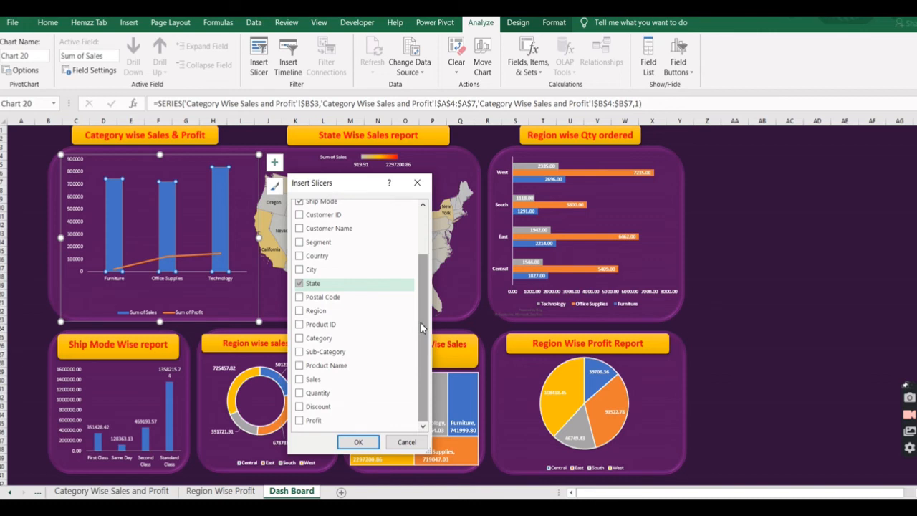
left_click(300, 313)
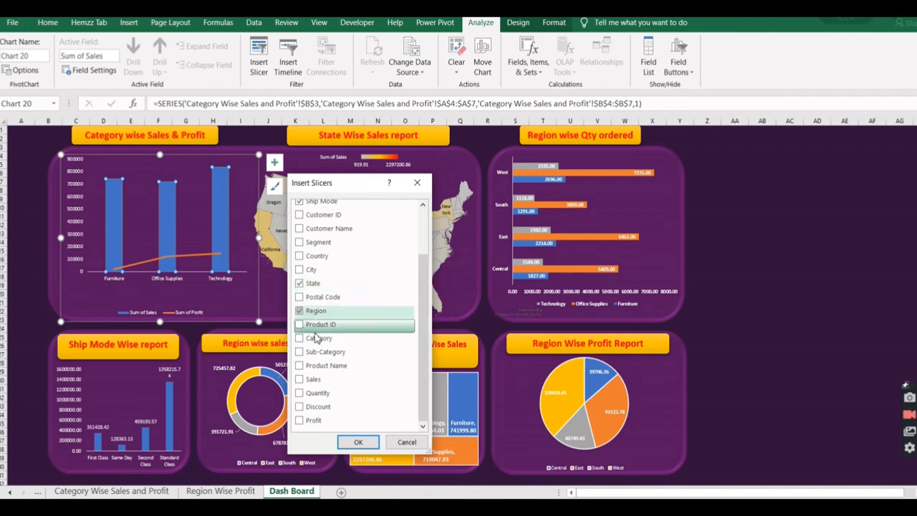
left_click(300, 339)
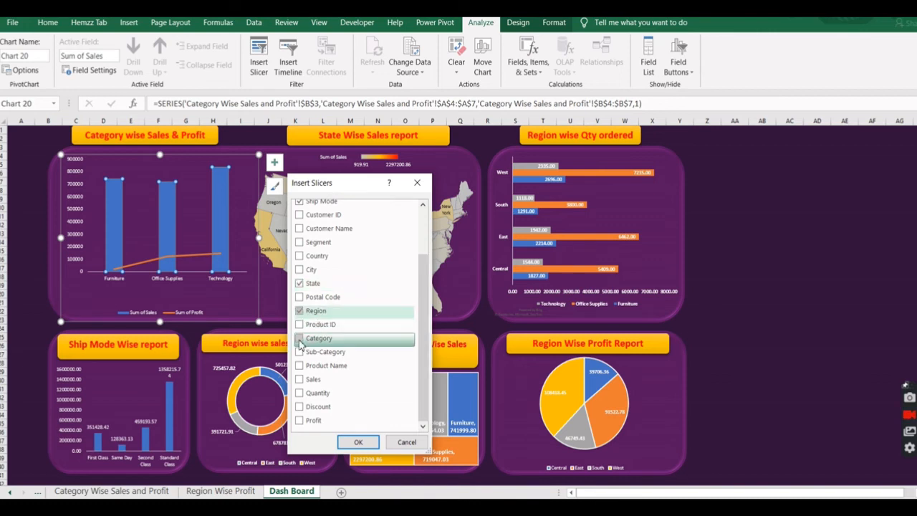
left_click(300, 381)
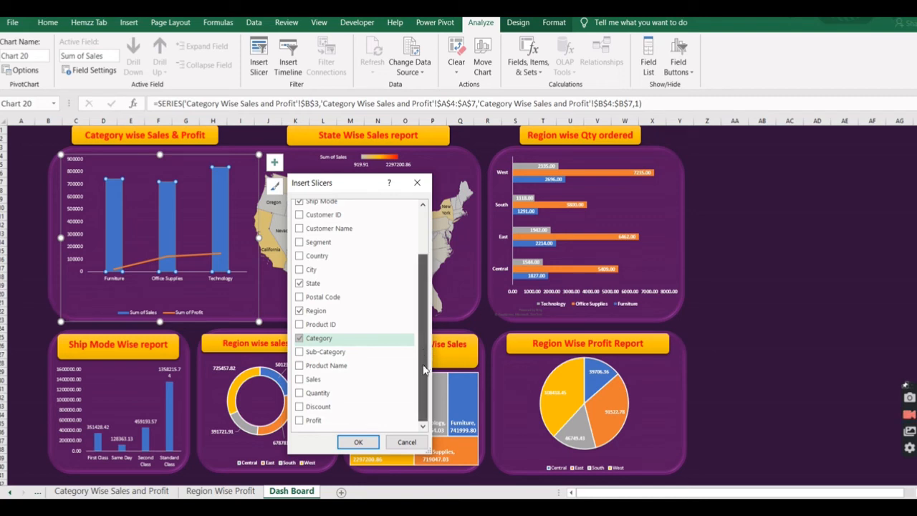
left_click_drag(423, 369, 425, 307)
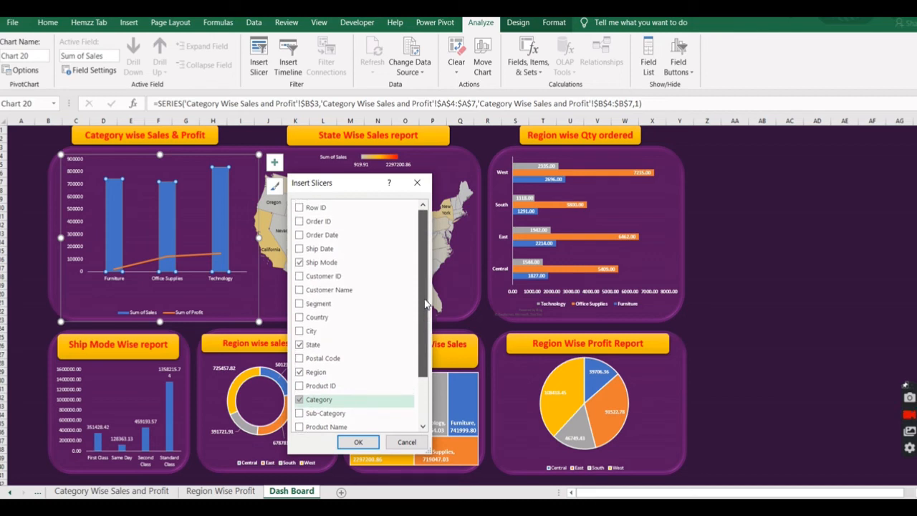
left_click_drag(425, 307, 424, 375)
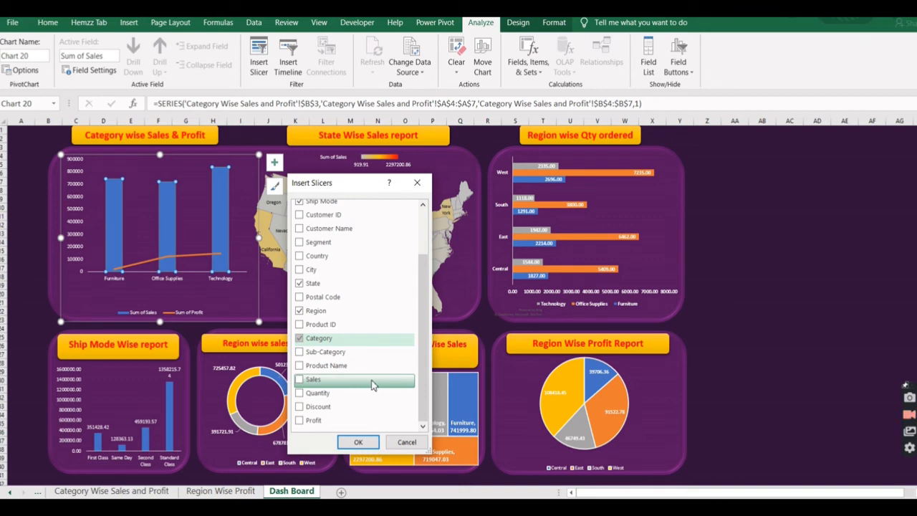
left_click(355, 442)
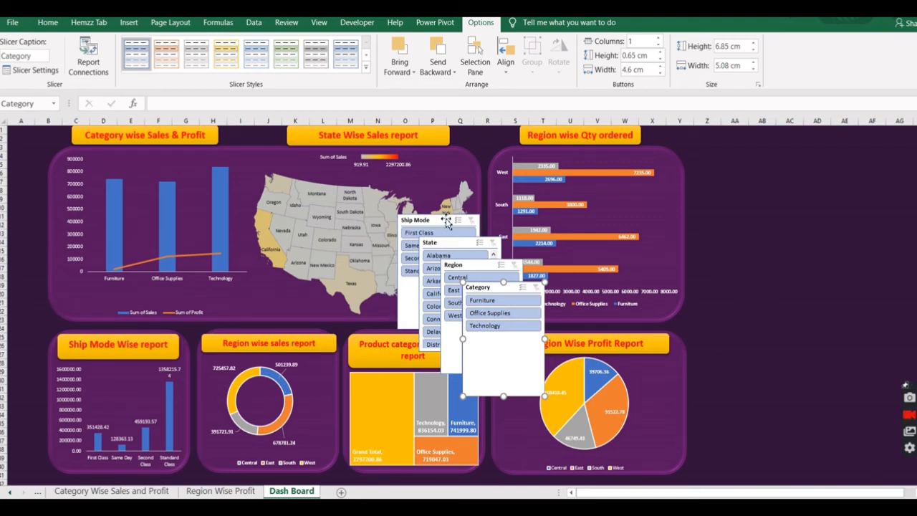
Move the Ship Mode, State, Region and Category slicers off the charts into a two-by-two grid on the empty area beside the Region wise panels.
left_click_drag(446, 223, 737, 159)
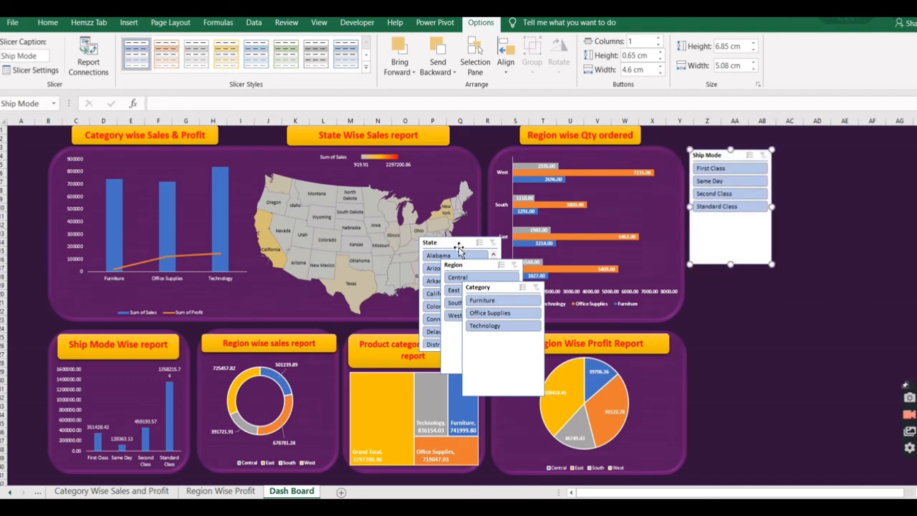
left_click_drag(458, 243, 734, 275)
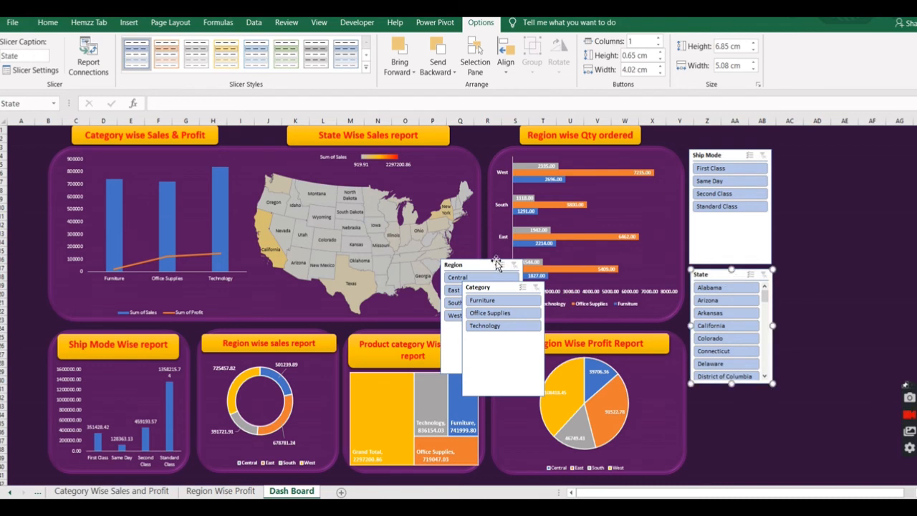
left_click_drag(487, 265, 819, 152)
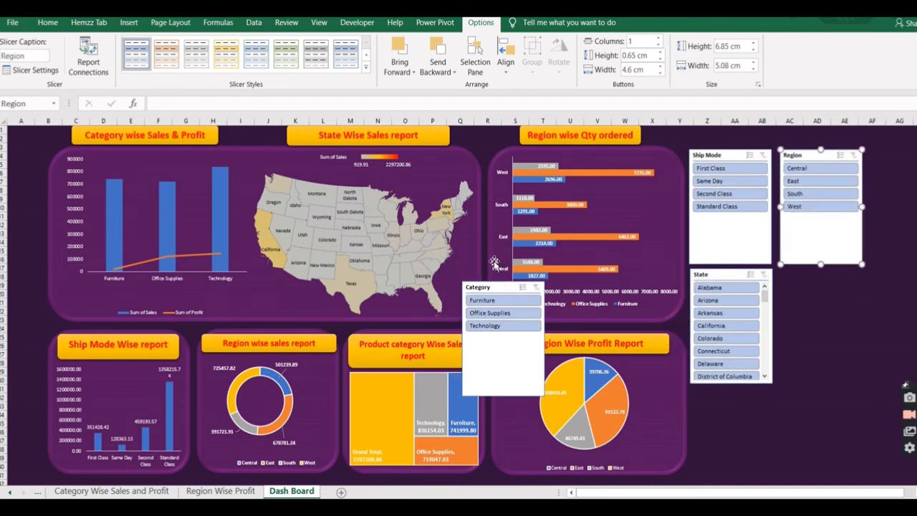
left_click_drag(505, 290, 819, 279)
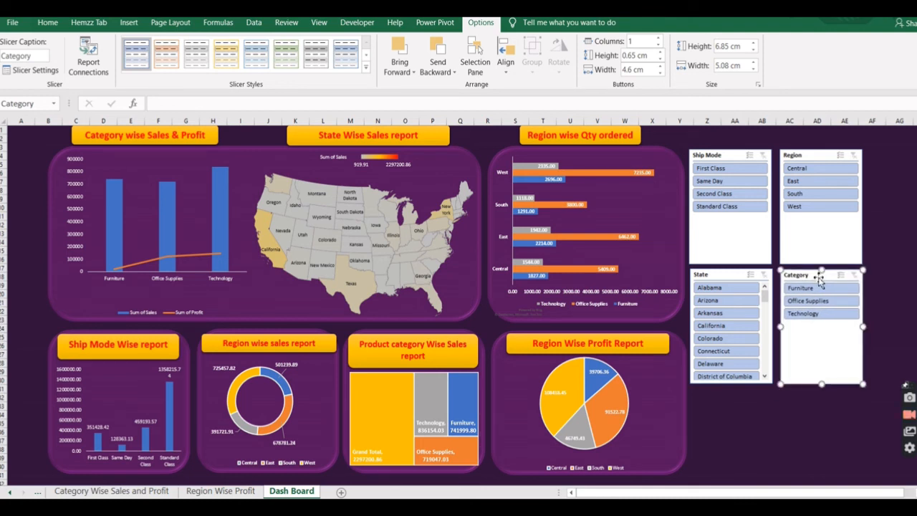
Shorten the Category slicer to about 3.23 cm, Ship Mode to about 3.87 cm and Region to about 3.9 cm high.
left_click_drag(822, 384, 822, 324)
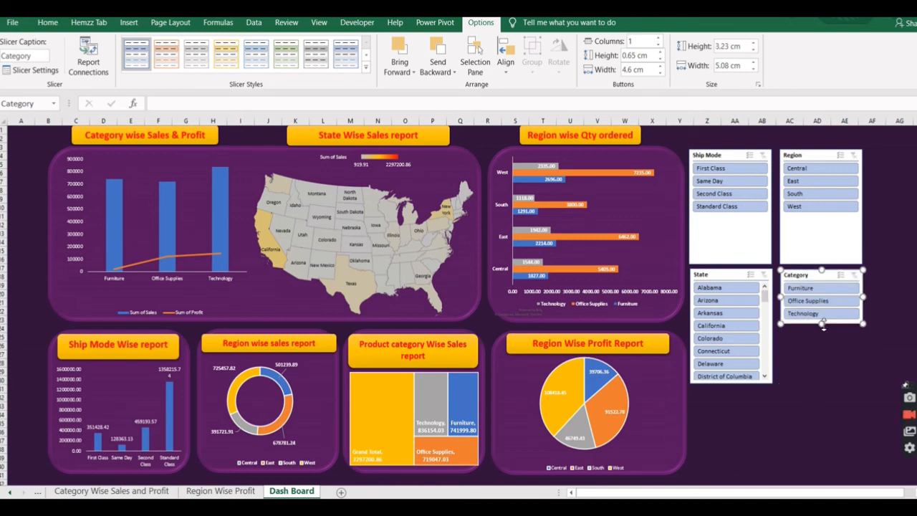
left_click(755, 244)
left_click_drag(731, 264, 732, 214)
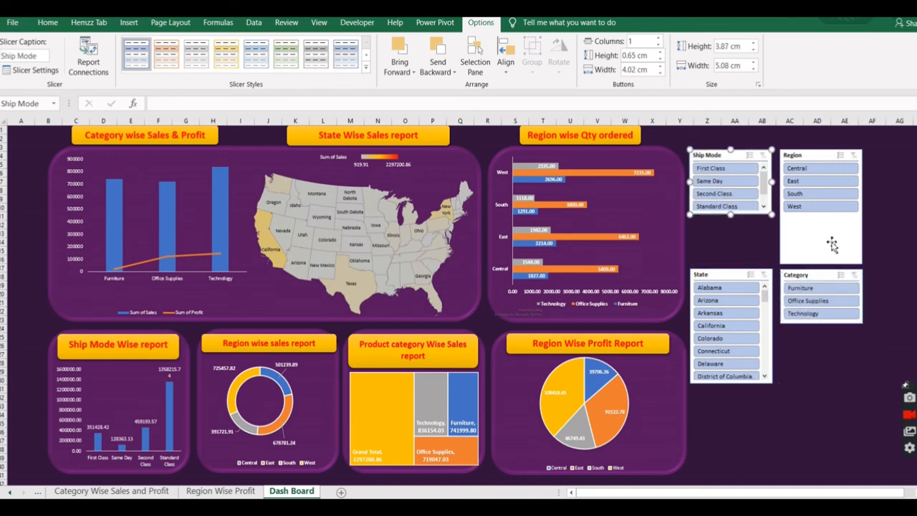
left_click(823, 262)
left_click_drag(822, 263, 822, 214)
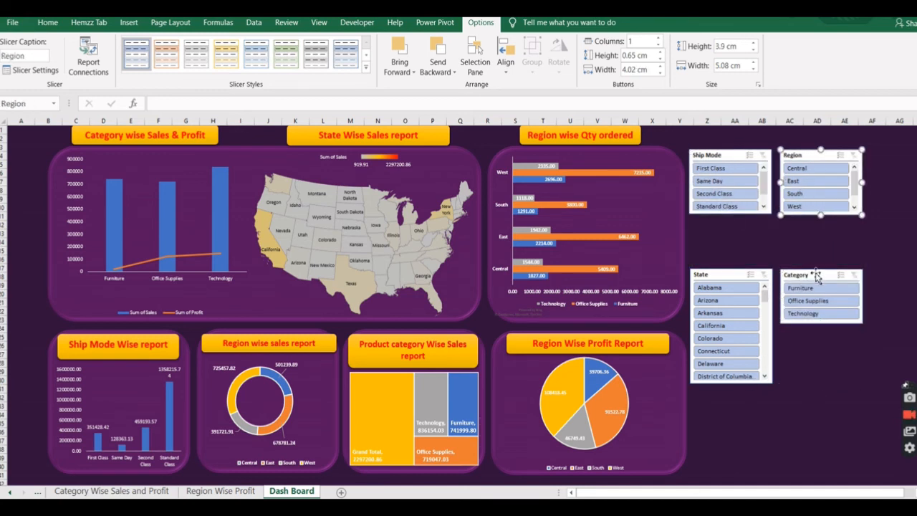
Stack the State, Category and Region slicers in a single column beneath the Ship Mode slicer, with Region last.
left_click_drag(728, 276, 728, 223)
left_click_drag(827, 275, 738, 339)
left_click_drag(821, 154, 734, 393)
left_click_drag(733, 453, 758, 471)
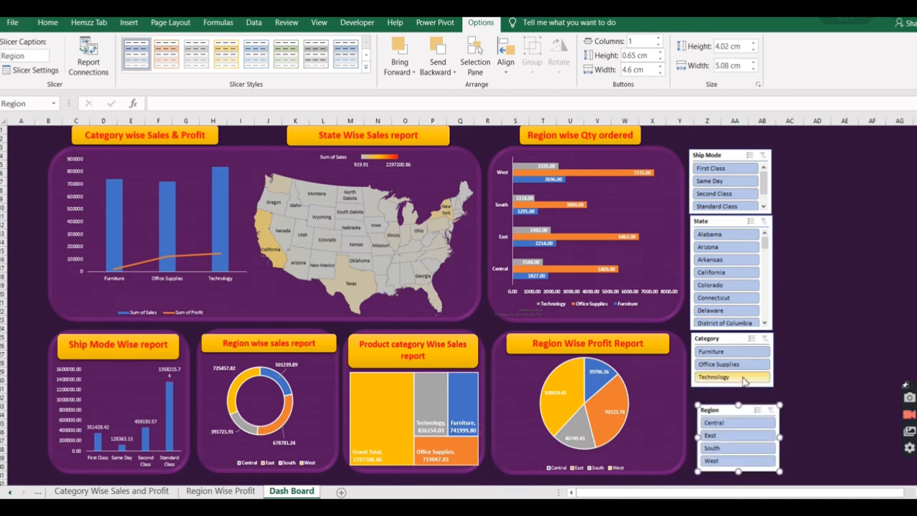
Shift the Category, State and Ship Mode slicers slightly to line up with the Region slicer.
left_click(745, 389)
left_click_drag(745, 389, 759, 398)
left_click_drag(752, 329, 758, 334)
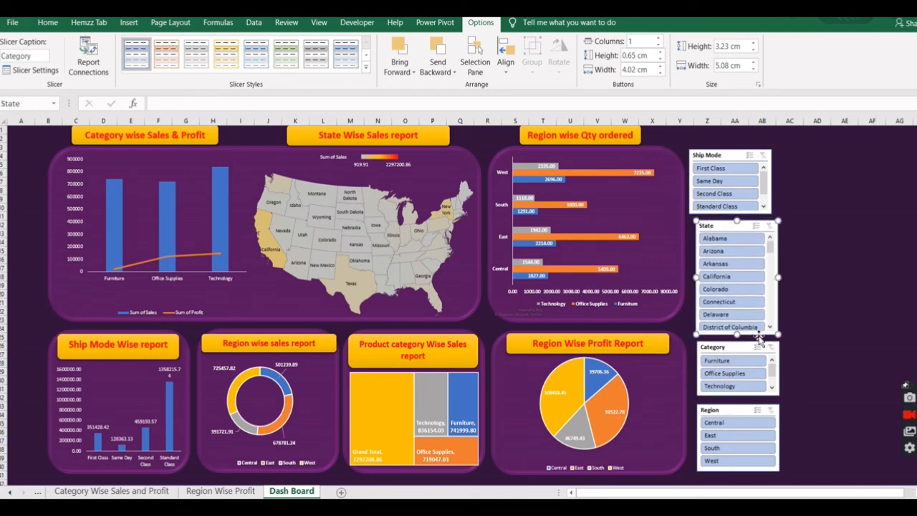
left_click_drag(757, 214, 763, 218)
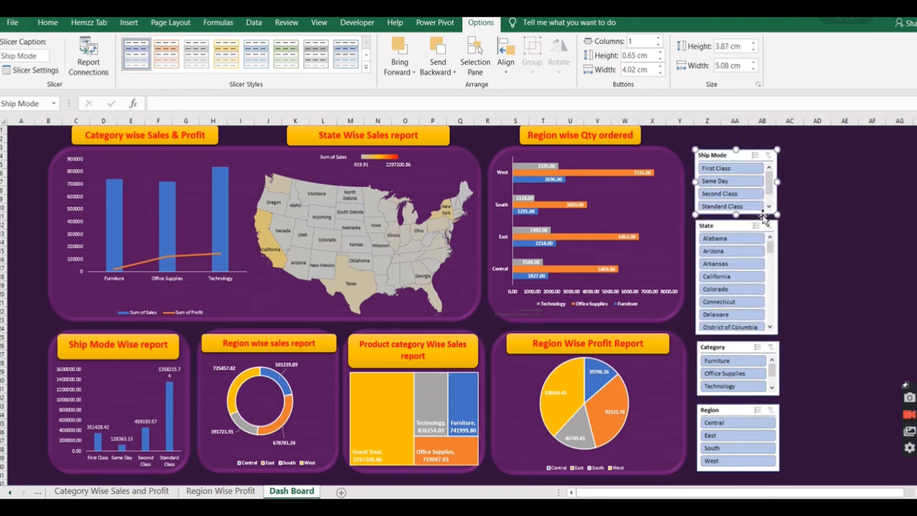
Select all four slicers together and increase their heights slightly.
left_click(777, 268, "ctrl")
left_click(778, 367, "ctrl")
left_click(779, 418, "ctrl")
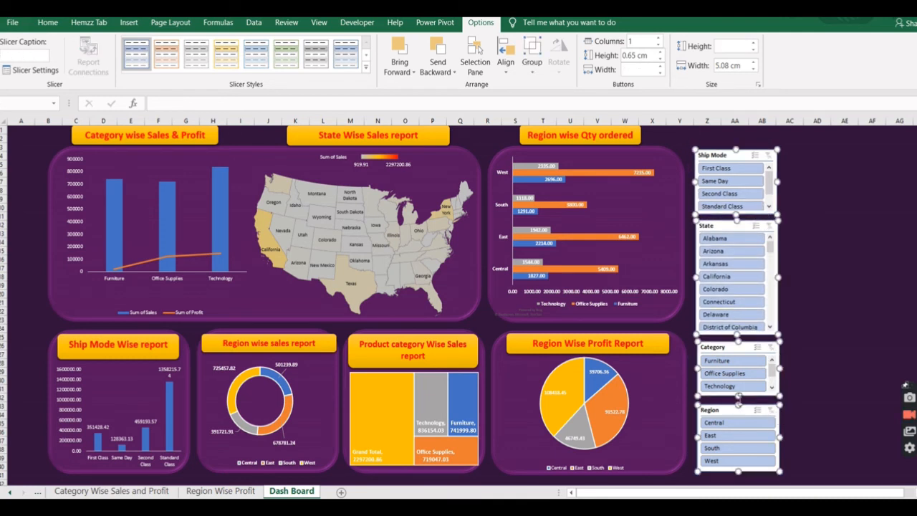
left_click_drag(739, 397, 739, 399)
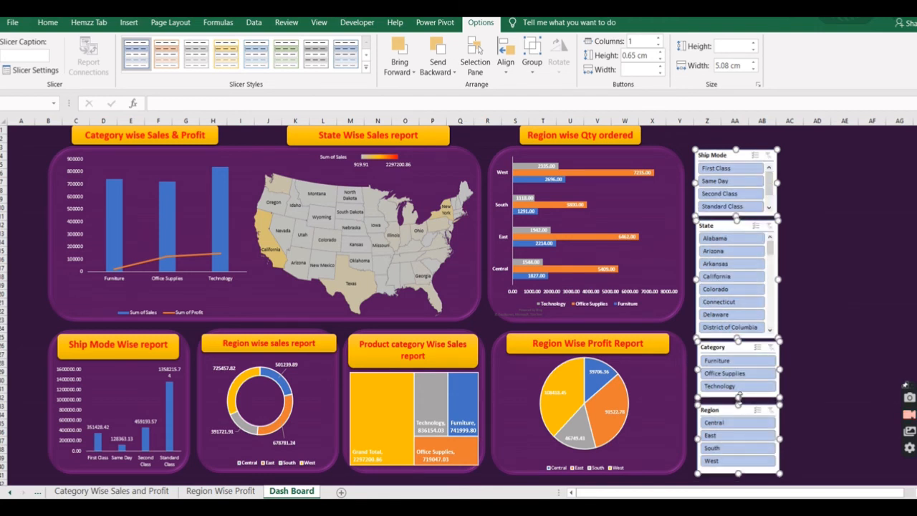
Create the new slicer style Slicer Style 1 with a bold red font and orange fill for the Whole Slicer element.
left_click(366, 67)
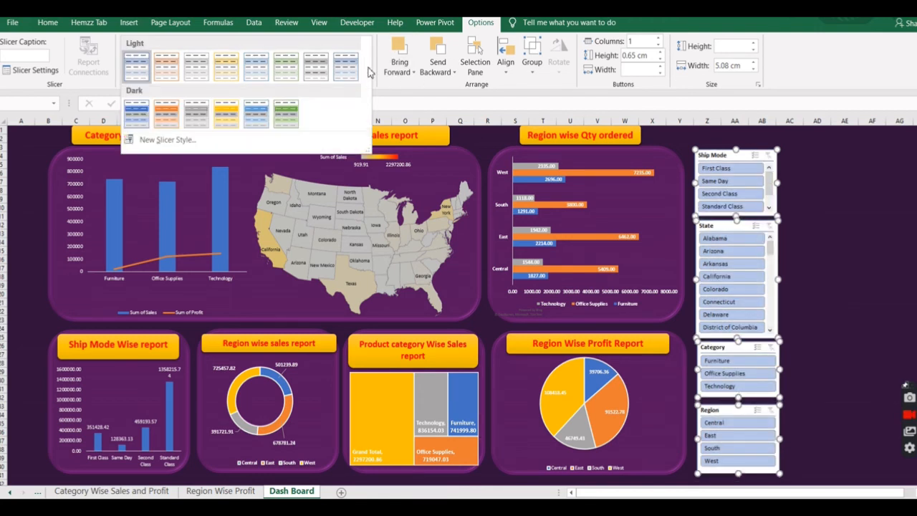
left_click(170, 142)
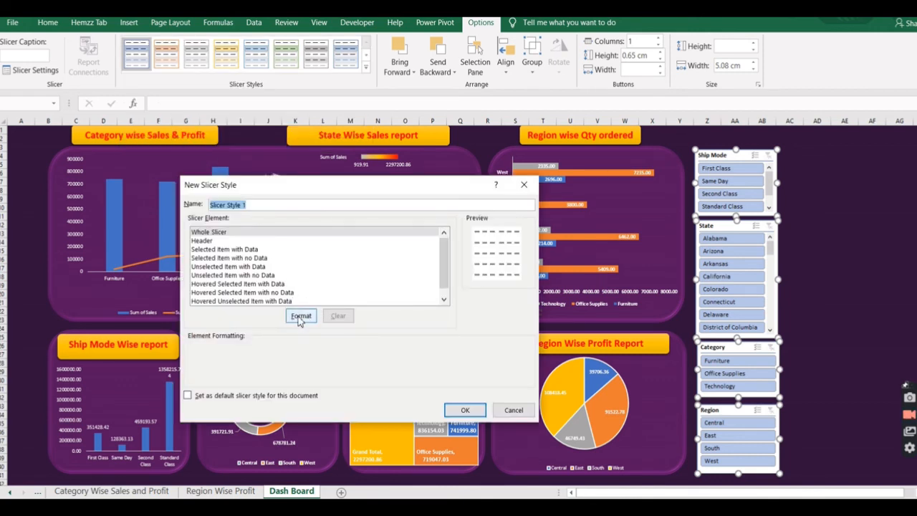
left_click(297, 319)
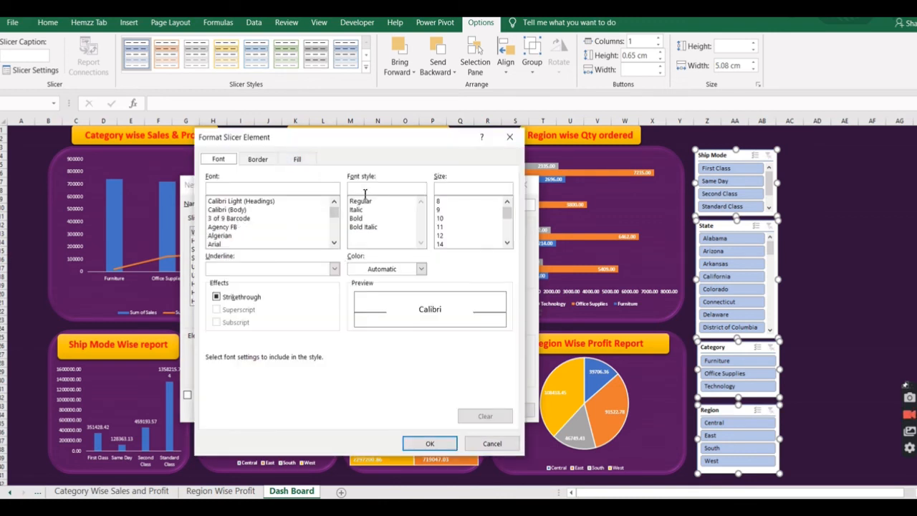
left_click(359, 218)
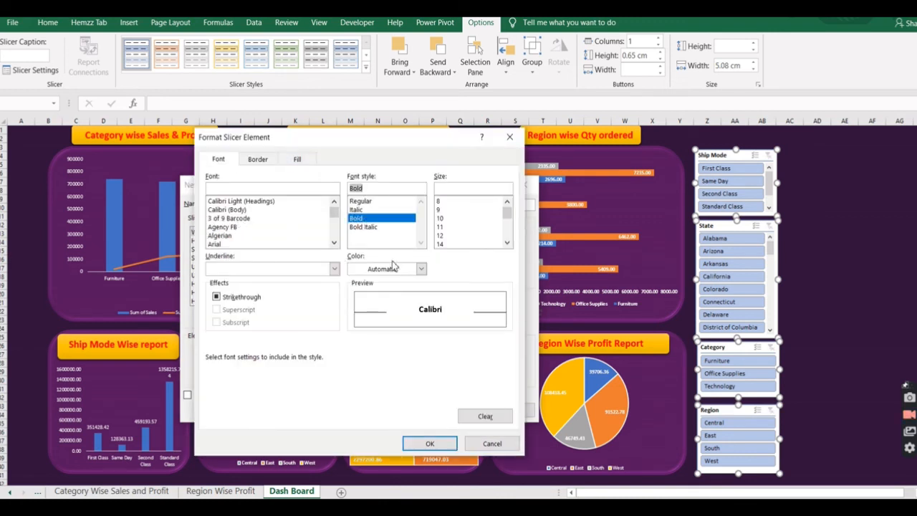
left_click(423, 270)
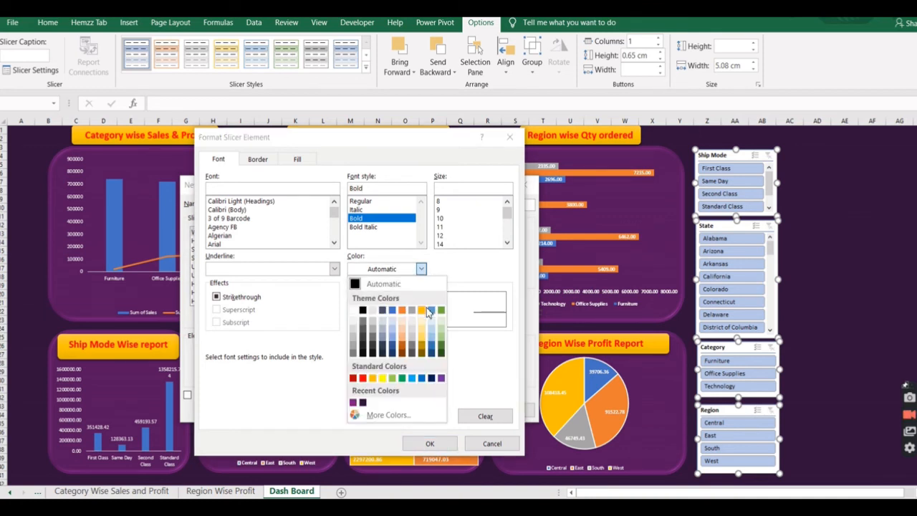
left_click(363, 379)
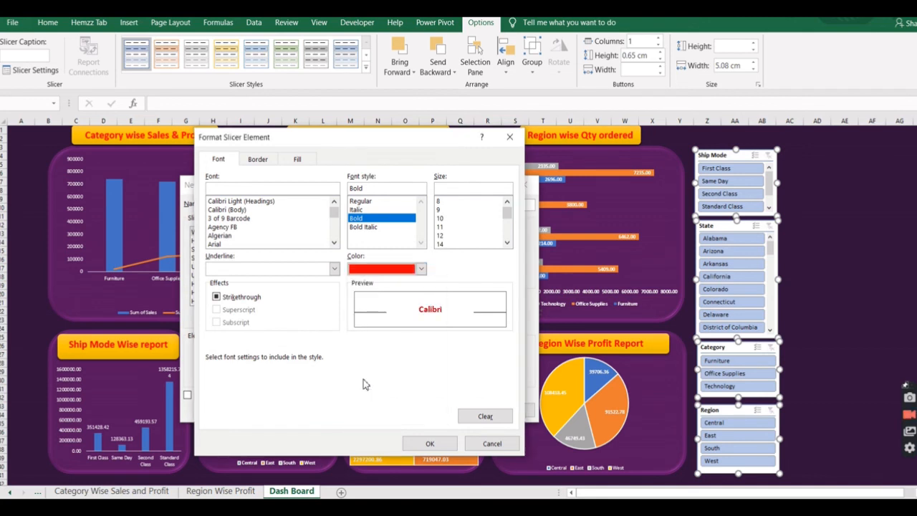
left_click(297, 160)
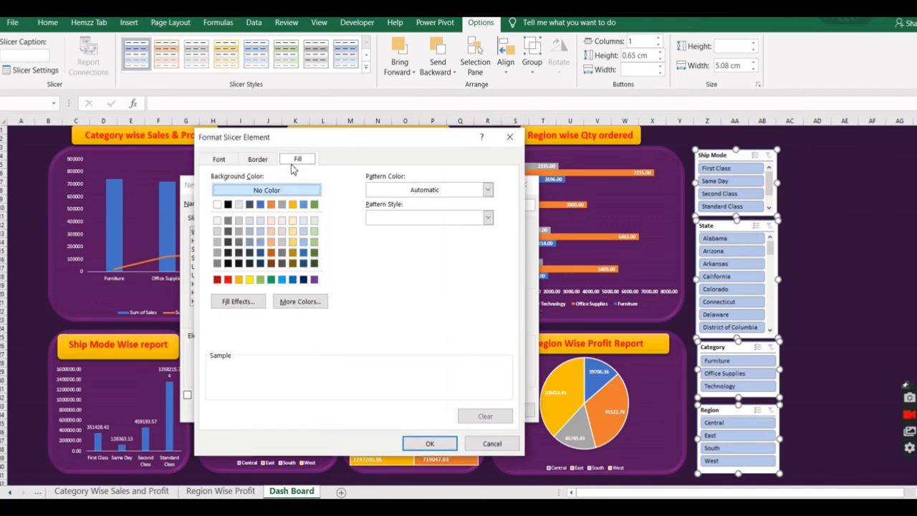
left_click(238, 280)
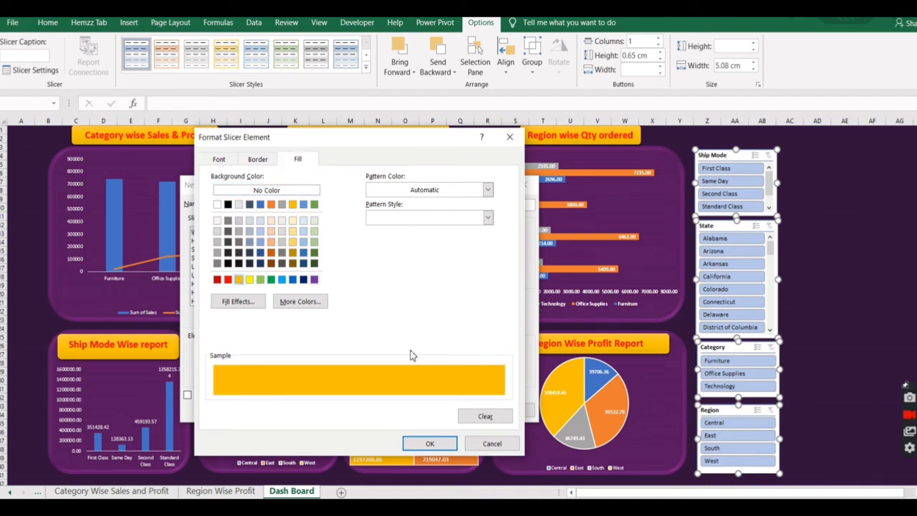
left_click(430, 444)
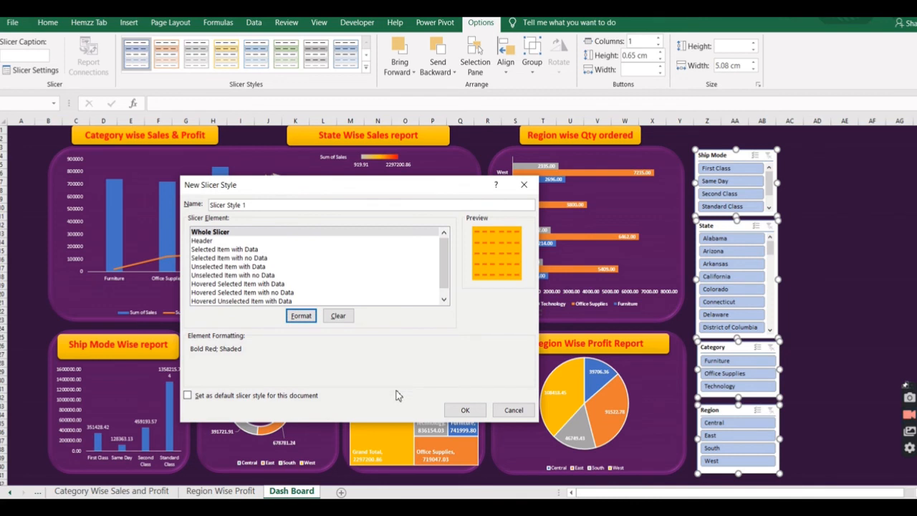
left_click(463, 409)
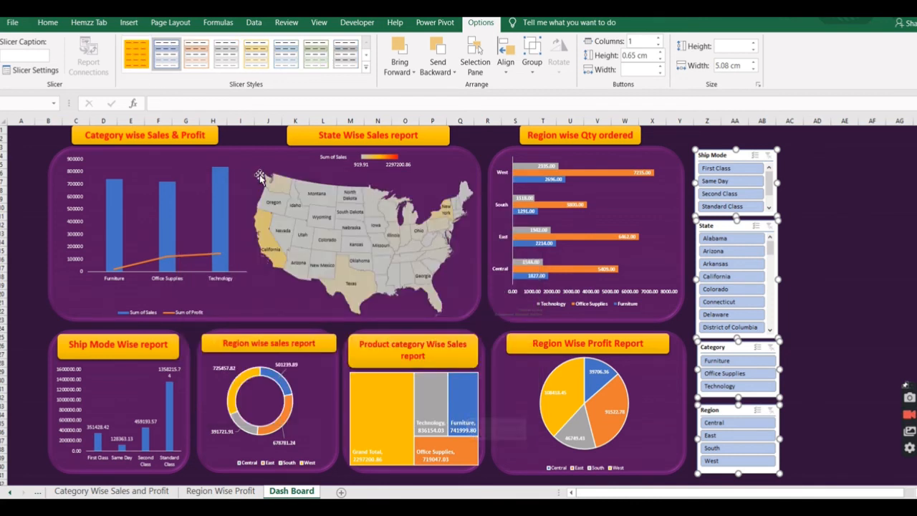
Apply the custom orange Slicer Style 1 to all four slicers and select the Ship Mode slicer.
left_click(136, 63)
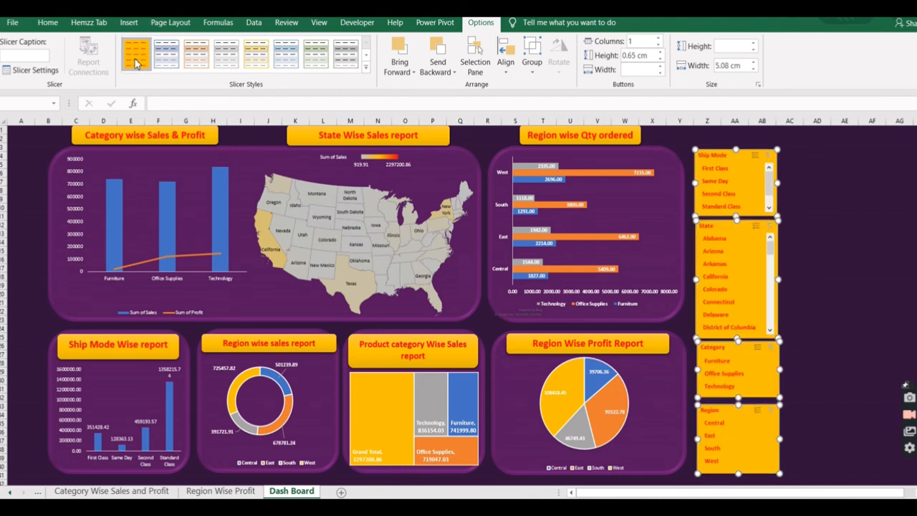
left_click(773, 162)
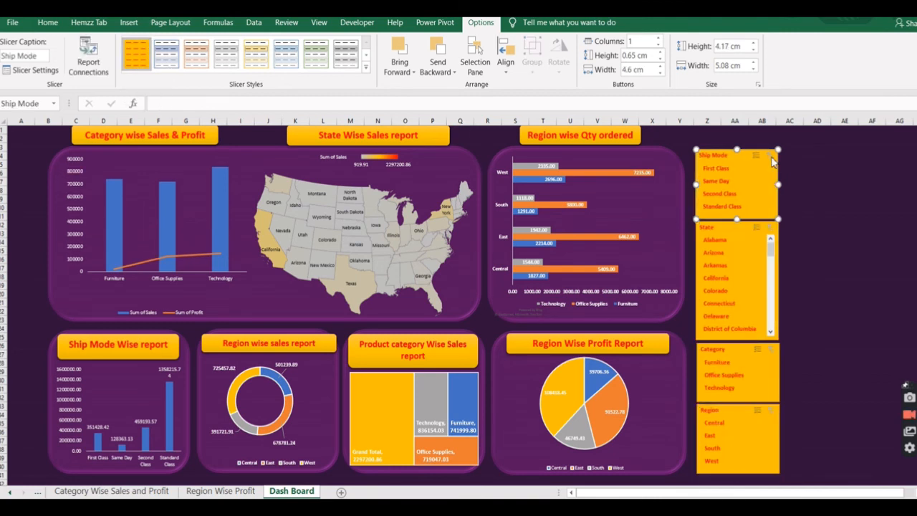
Select all four slicers together and replace their custom orange style with the first blue style in the Dark group.
left_click(781, 239, "ctrl")
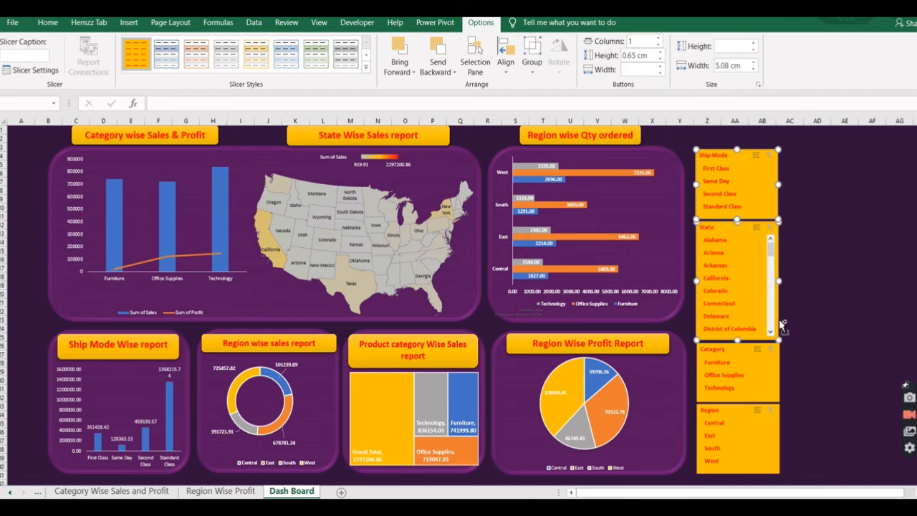
left_click(779, 371, "ctrl")
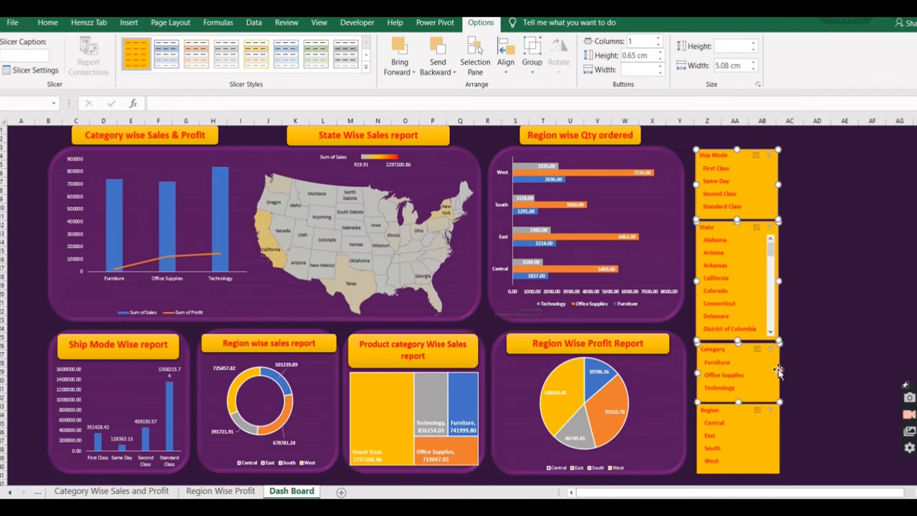
left_click(777, 436, "ctrl")
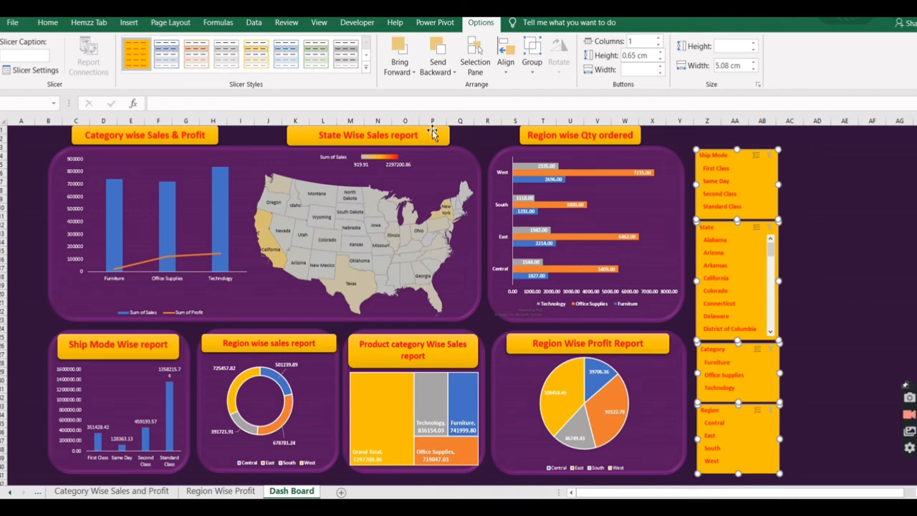
left_click(366, 70)
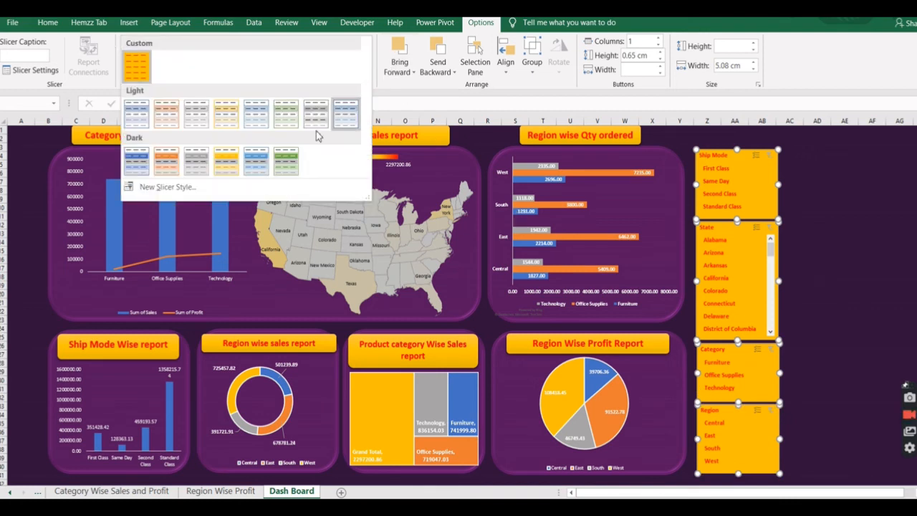
left_click(140, 167)
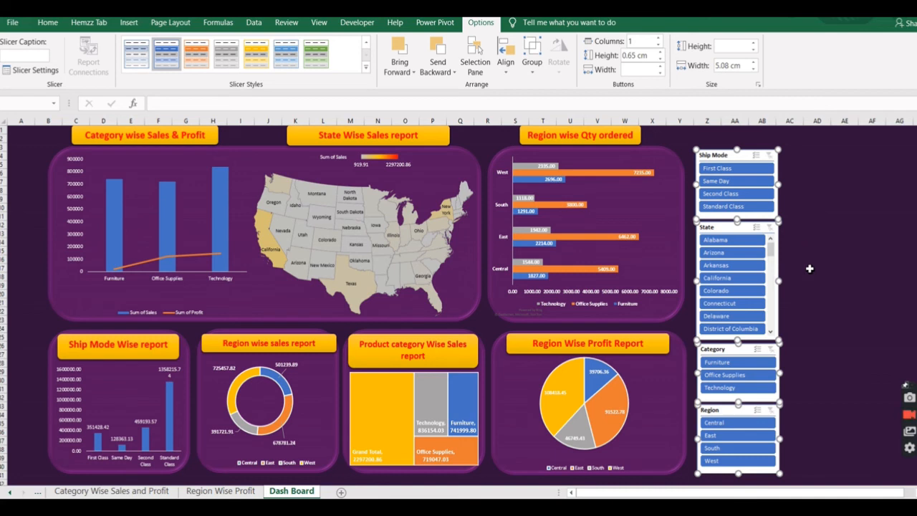
left_click(784, 230)
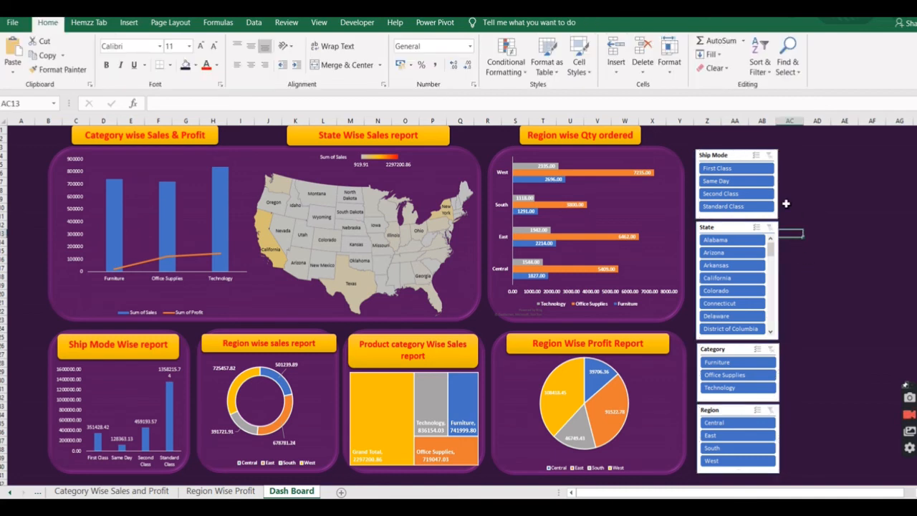
Connect the Ship Mode slicer to PivotTable14, PivotTable13, PivotTable16, PivotTable12, PivotTable10 and PivotTable11 through its report connections.
left_click(776, 201)
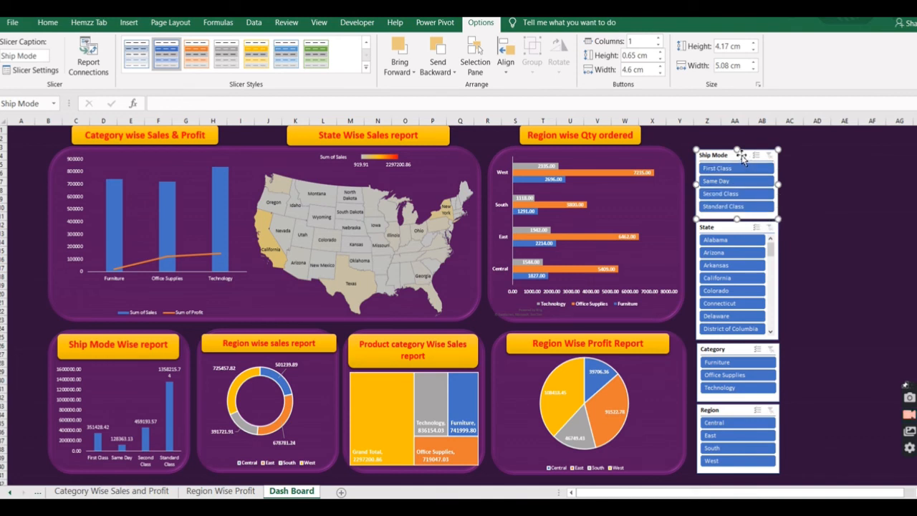
right_click(741, 155)
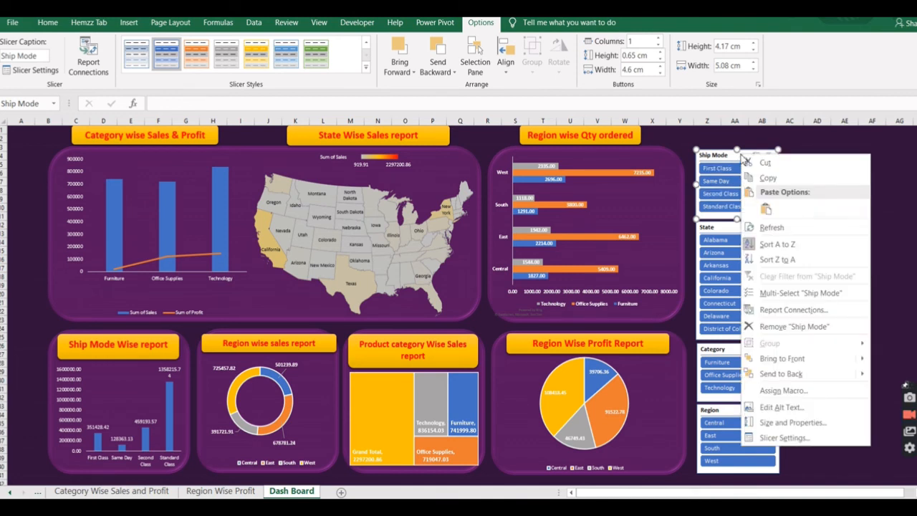
left_click(793, 311)
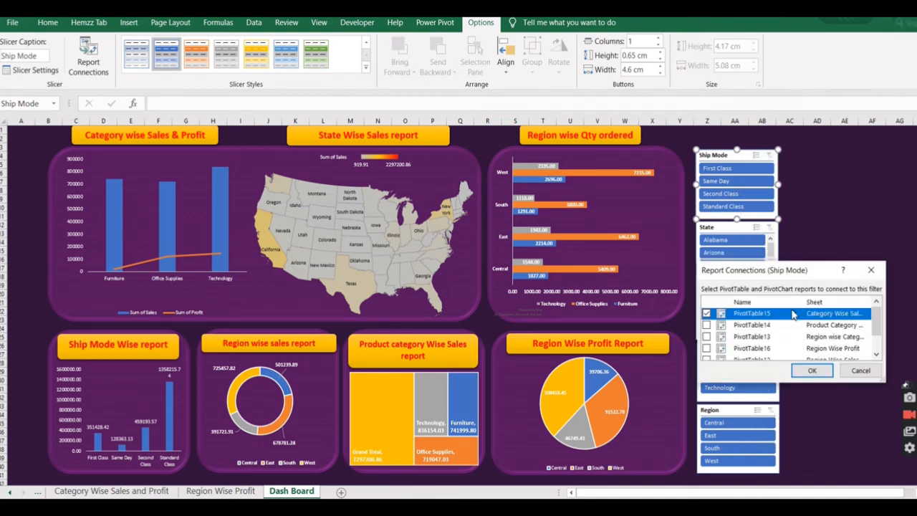
left_click(707, 324)
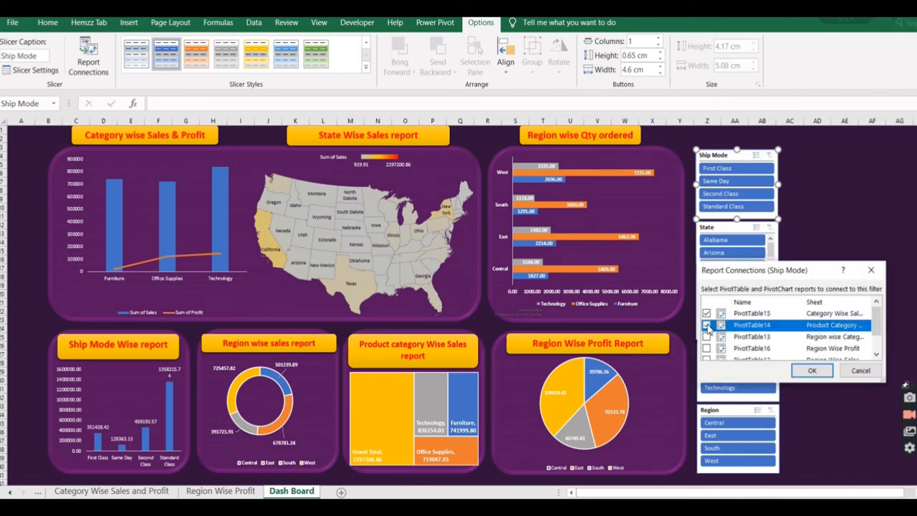
left_click(706, 336)
left_click(706, 348)
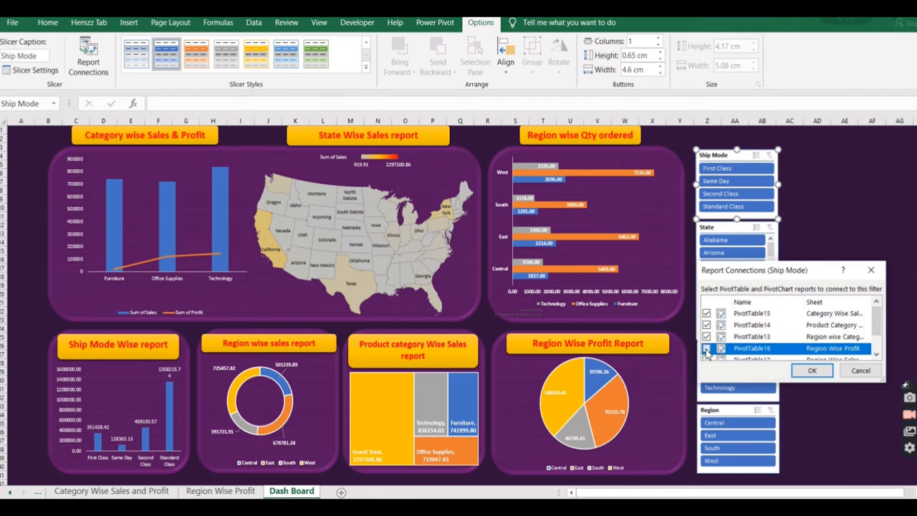
left_click_drag(878, 320, 879, 342)
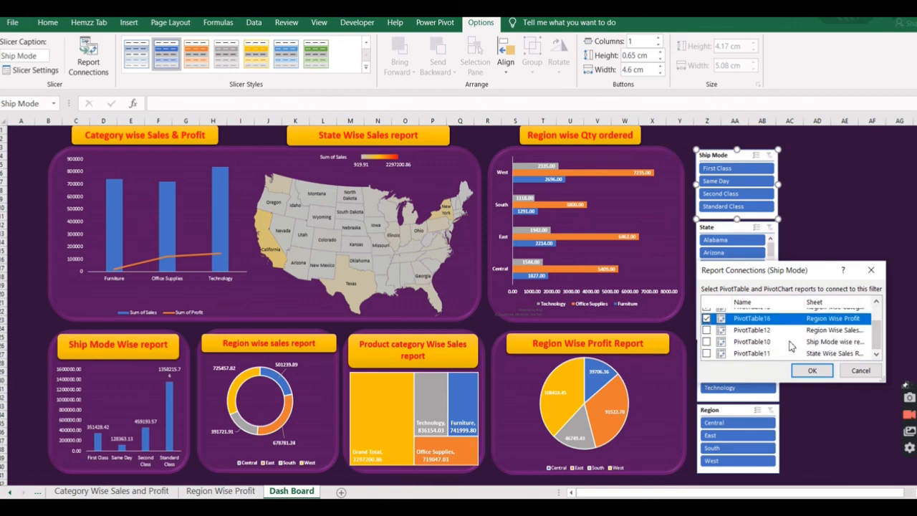
left_click(706, 330)
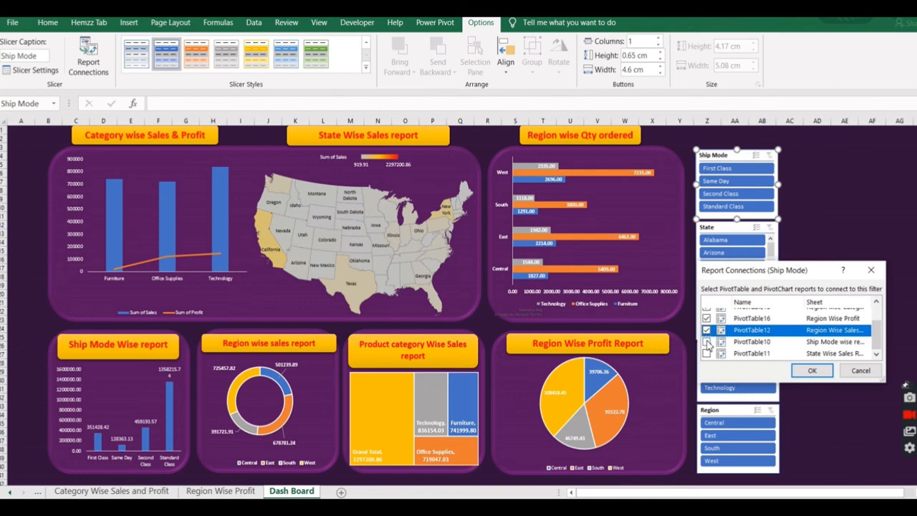
left_click(706, 341)
left_click(706, 353)
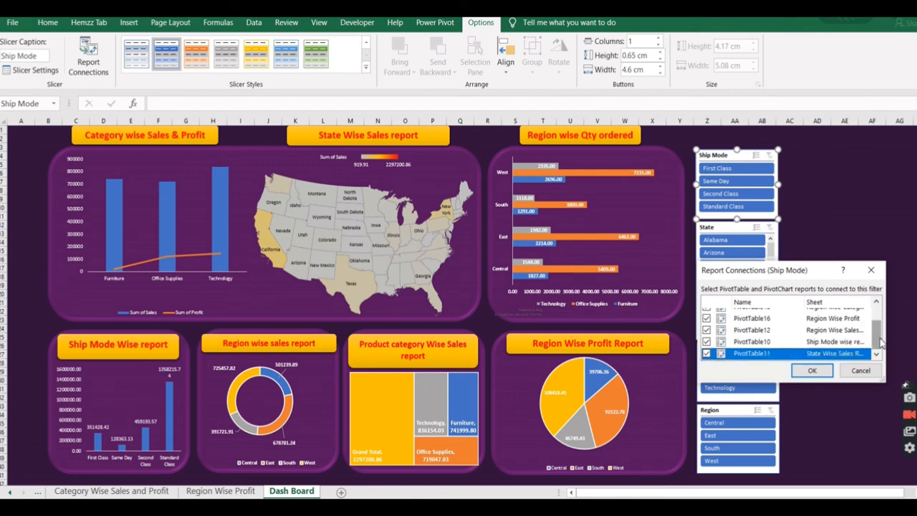
mouse_move(879, 344)
left_mouse_down()
mouse_move(877, 321)
mouse_move(878, 344)
left_mouse_up()
left_click(811, 370)
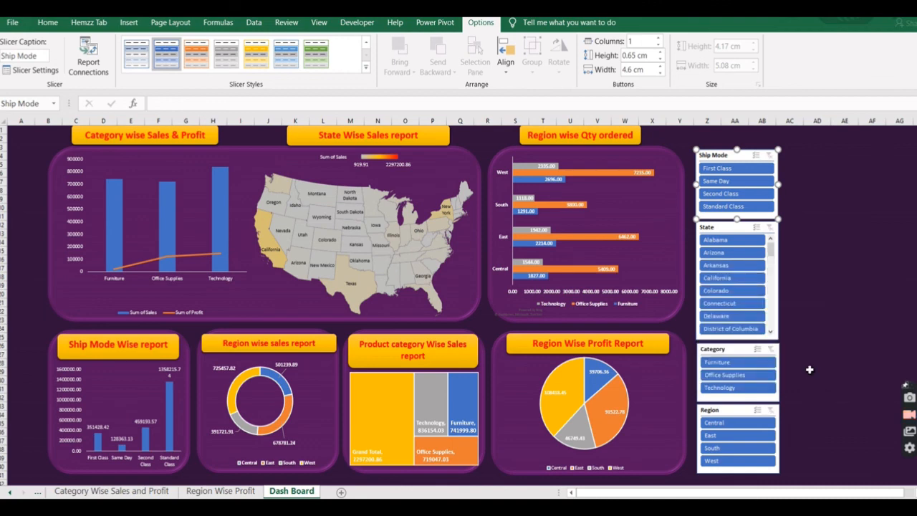
Connect the State slicer to PivotTable14, PivotTable13, PivotTable16, PivotTable12, PivotTable10 and PivotTable11 through its report connections.
left_click(746, 230)
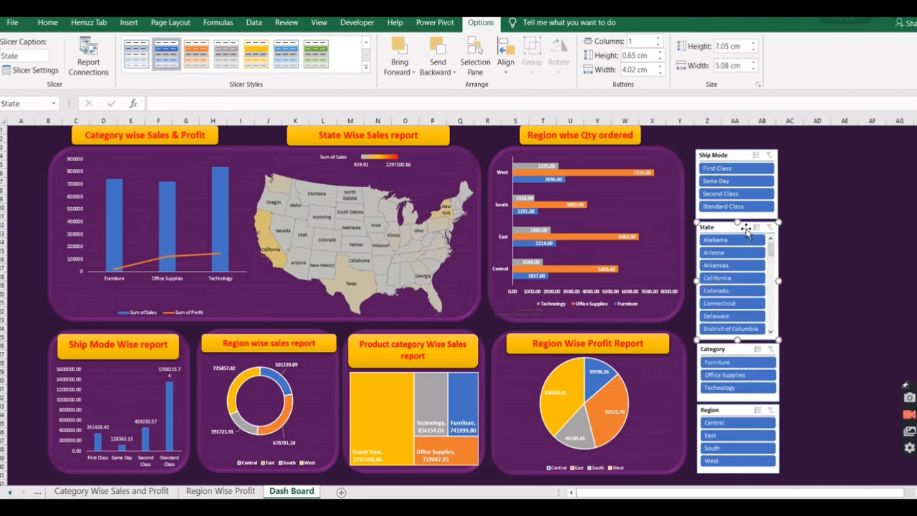
right_click(747, 229)
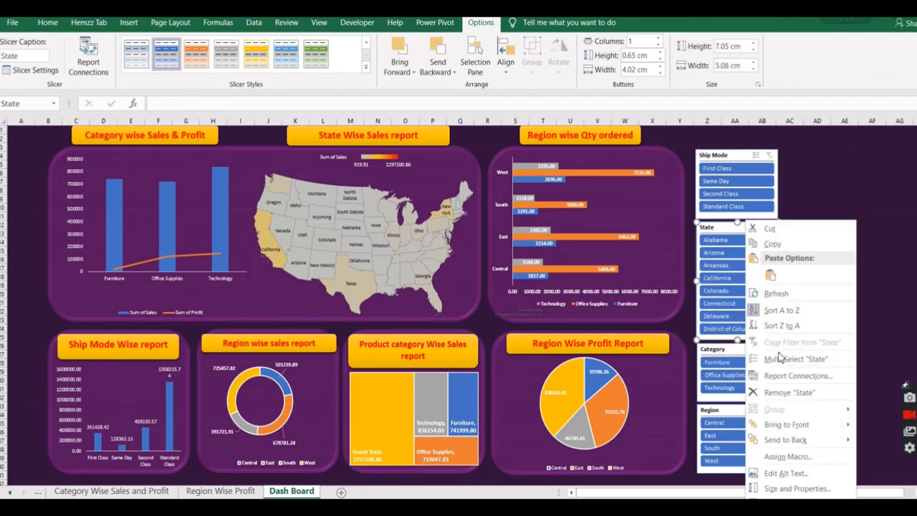
left_click(794, 376)
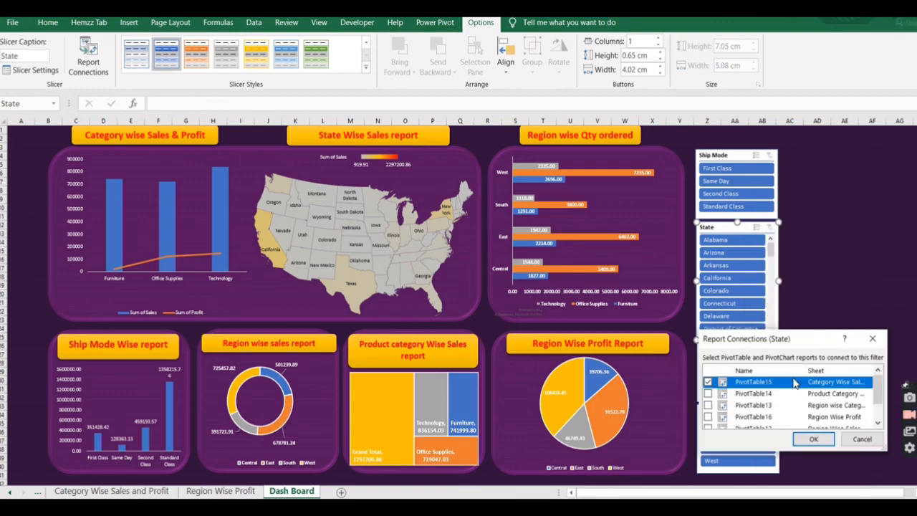
left_click(708, 394)
left_click(708, 405)
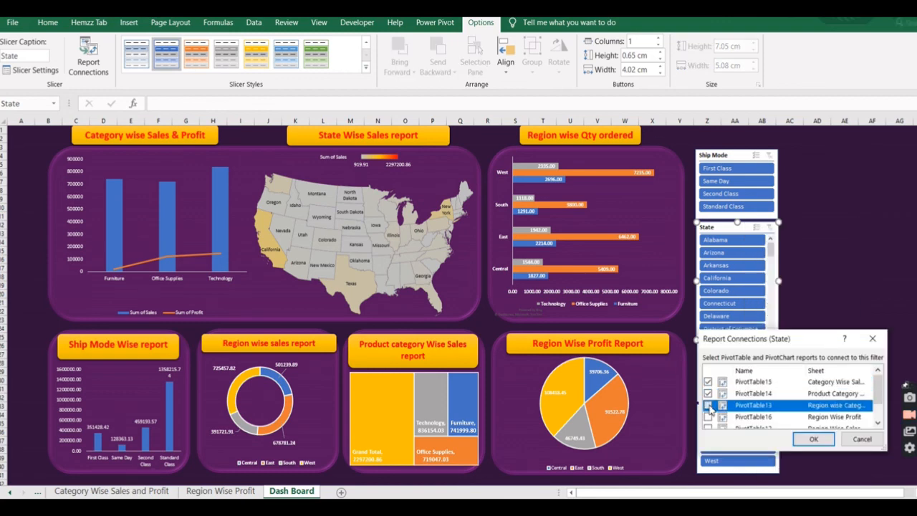
left_click(708, 416)
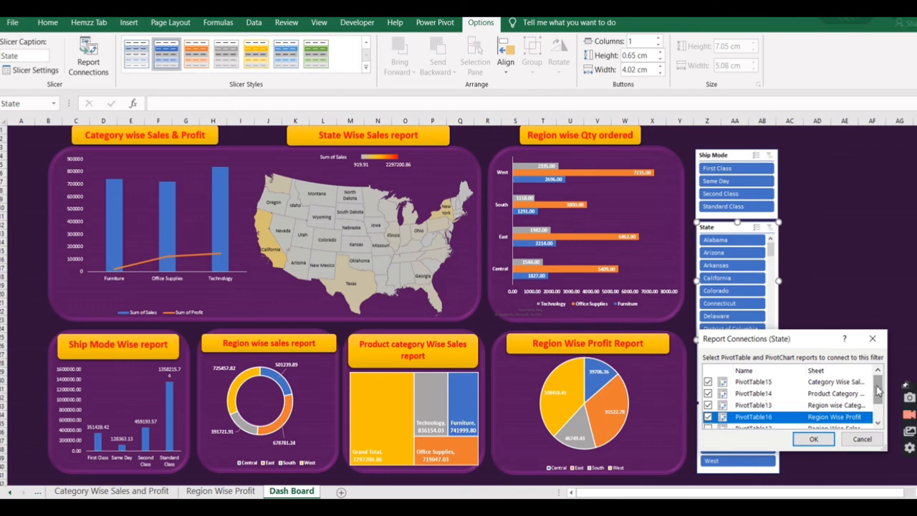
scroll(878, 389, "down", 1)
left_click(707, 400)
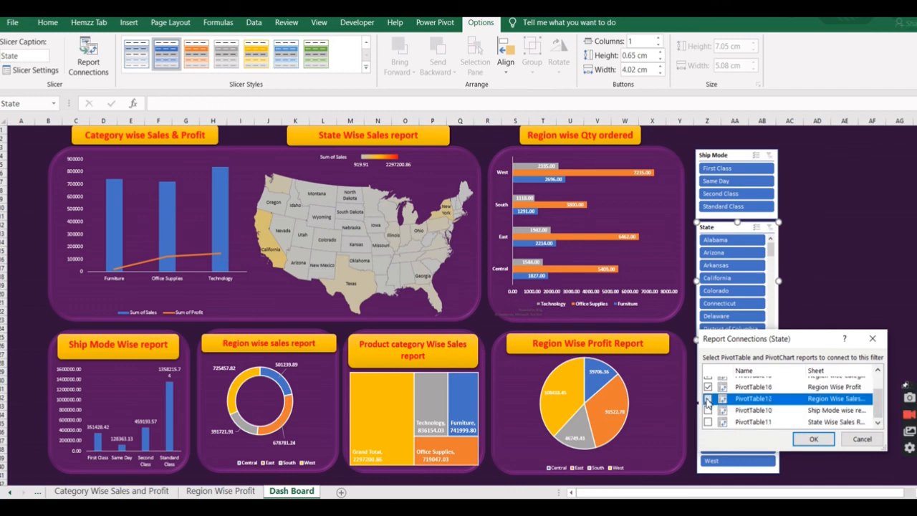
left_click(708, 410)
left_click(708, 422)
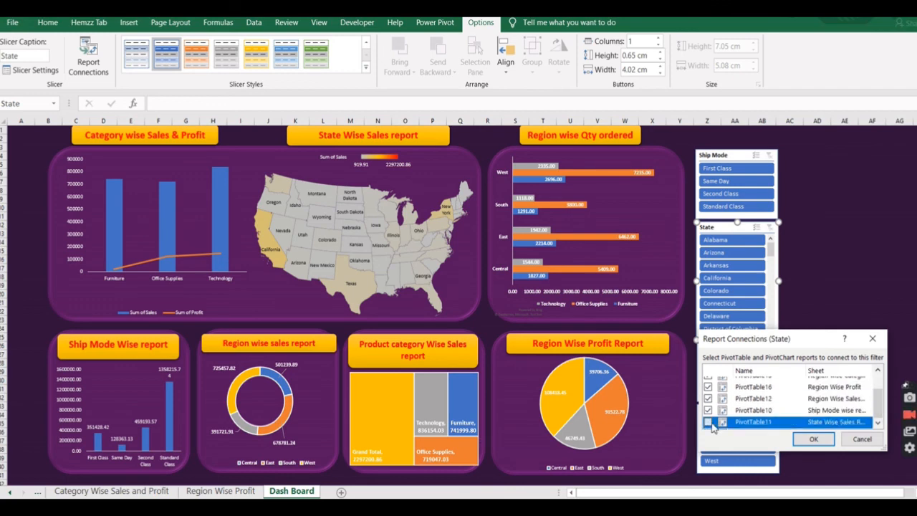
left_click(814, 439)
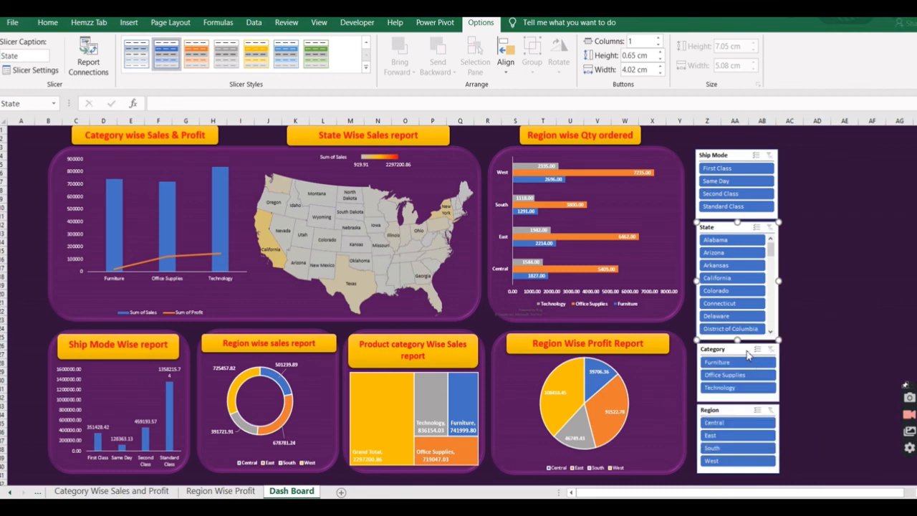
Connect the Category slicer to PivotTable14, PivotTable13, PivotTable16, PivotTable12, PivotTable10 and PivotTable11 through its report connections.
left_click(734, 357)
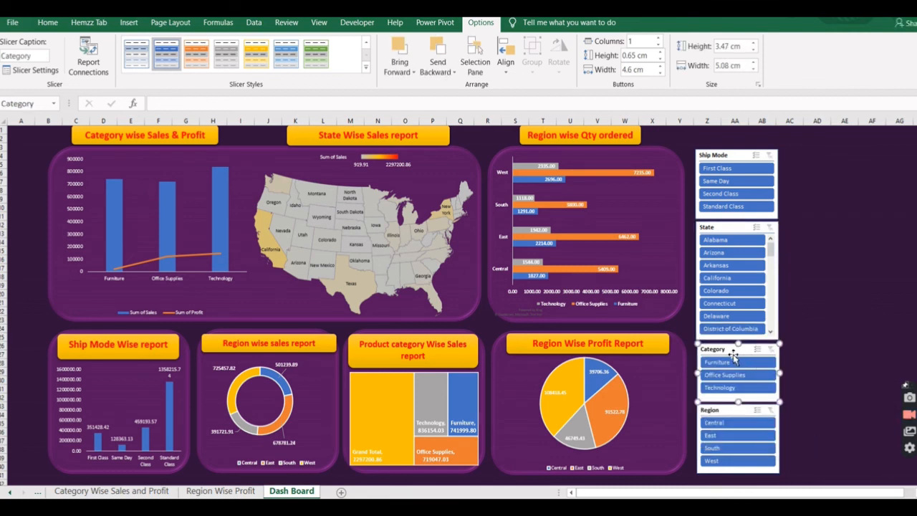
right_click(734, 356)
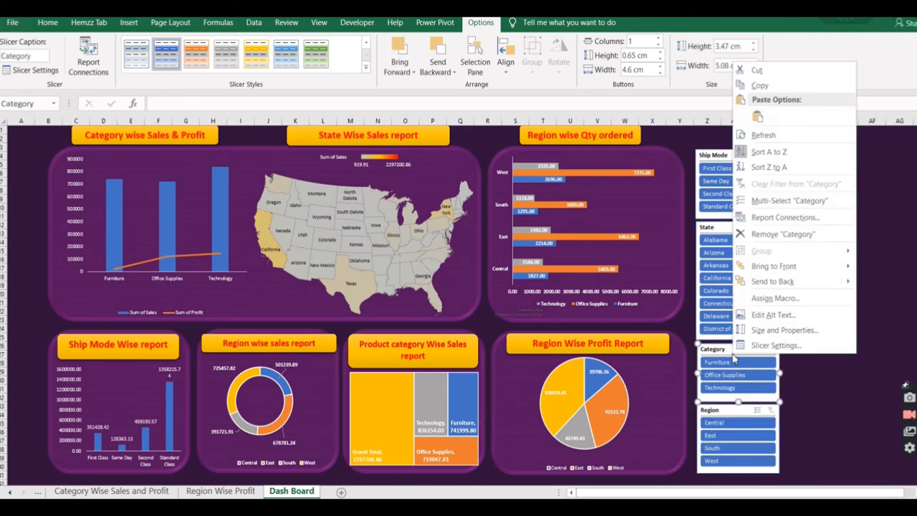
left_click(785, 218)
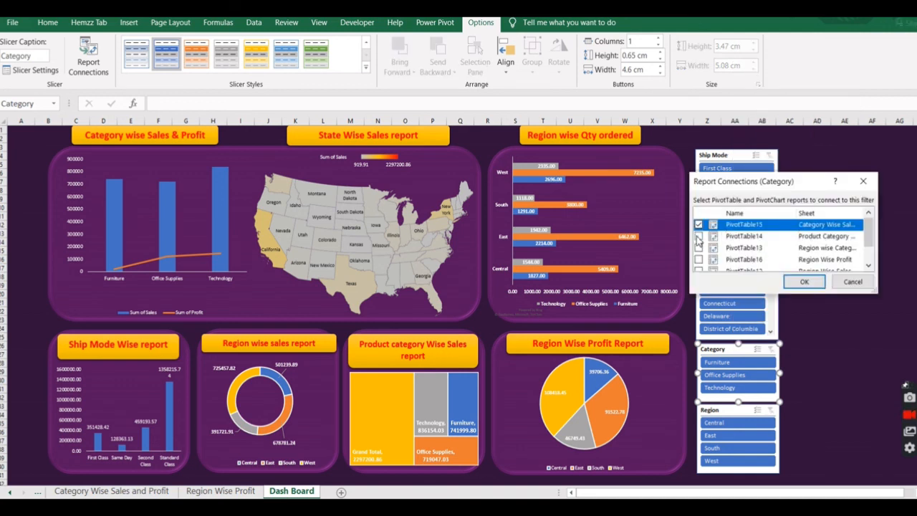
left_click(698, 236)
left_click(699, 248)
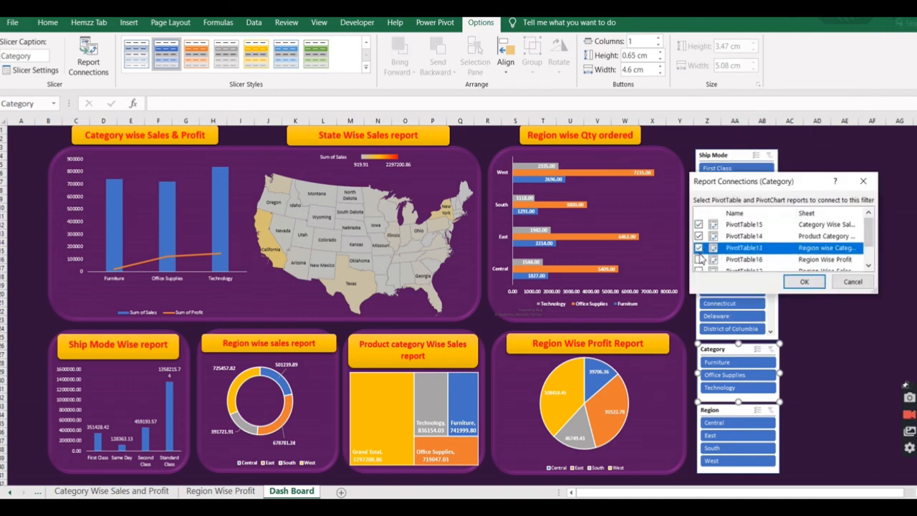
left_click(698, 259)
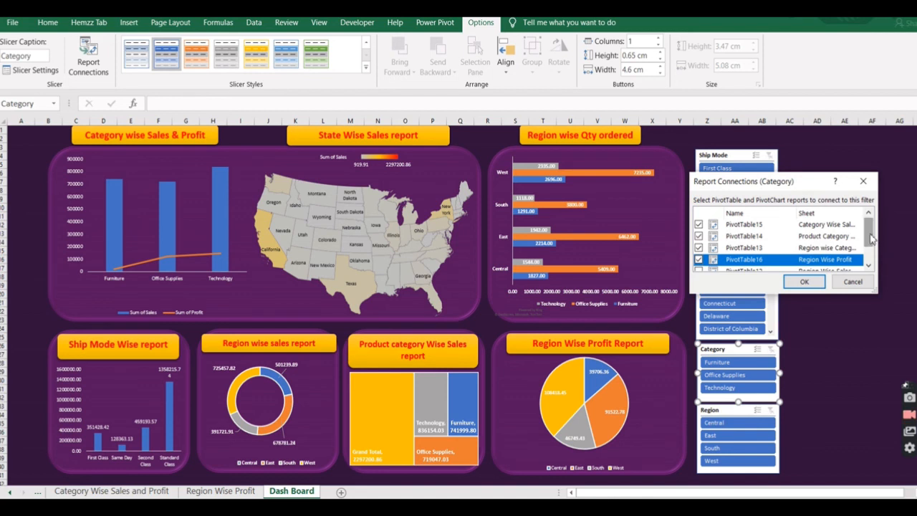
left_click_drag(869, 239, 871, 257)
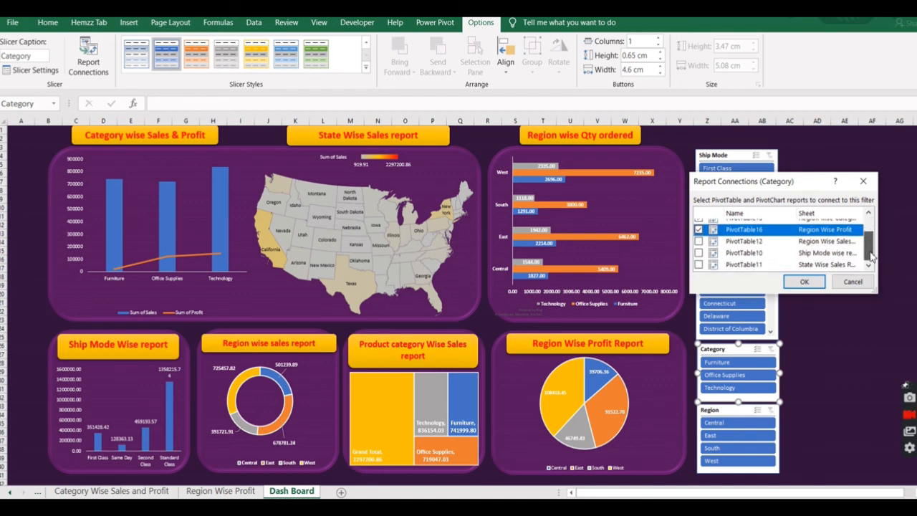
left_click(699, 242)
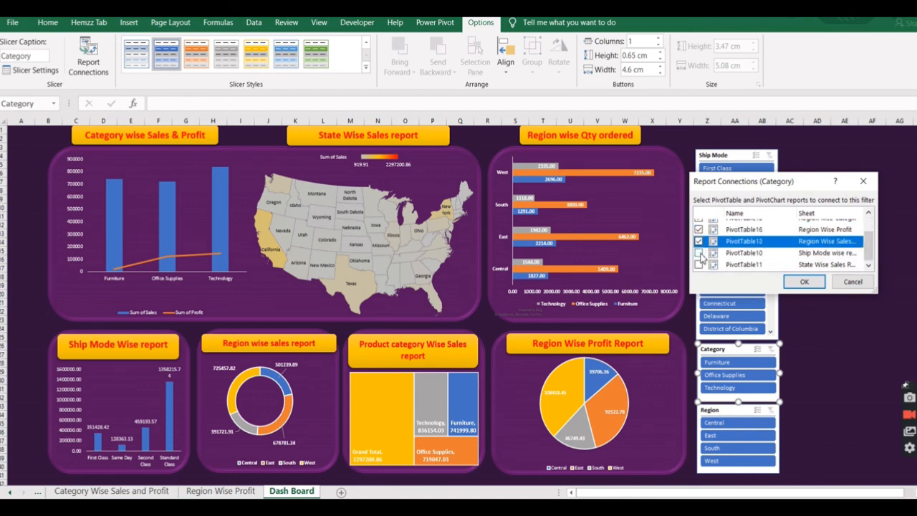
left_click(700, 253)
left_click(699, 265)
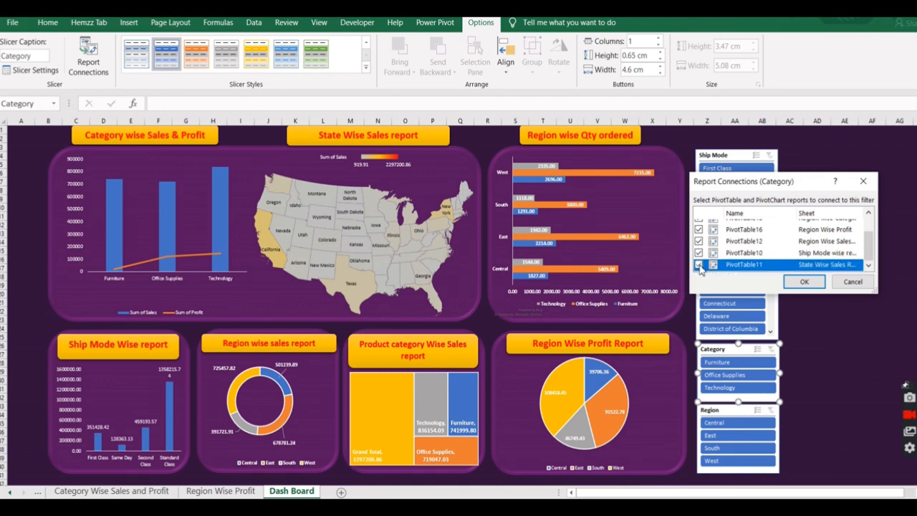
left_click(806, 282)
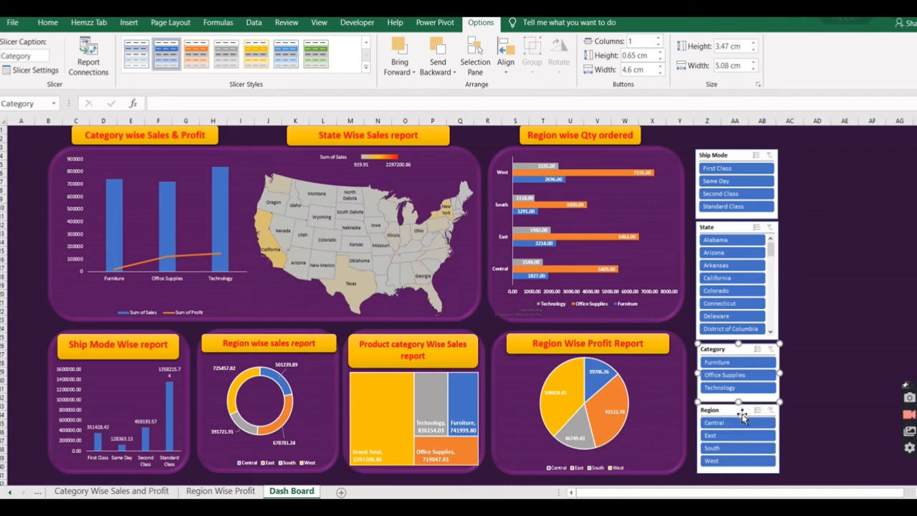
Connect the Region slicer to PivotTable14, PivotTable13, PivotTable16, PivotTable12, PivotTable10 and PivotTable11 through its report connections.
left_click(742, 417)
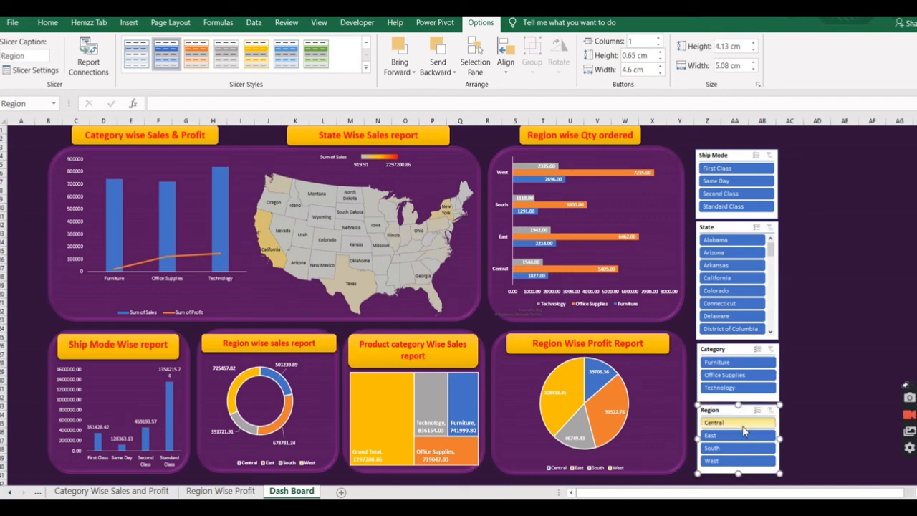
right_click(745, 411)
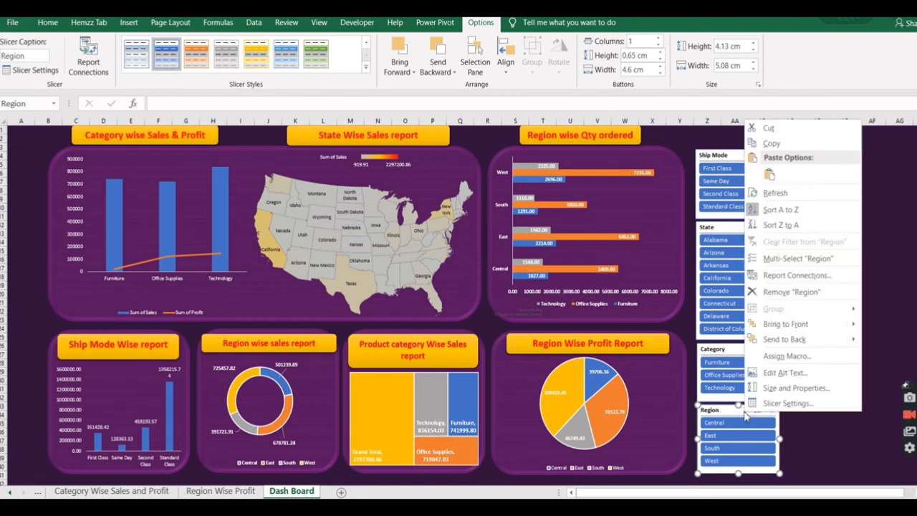
left_click(790, 276)
left_click(703, 290)
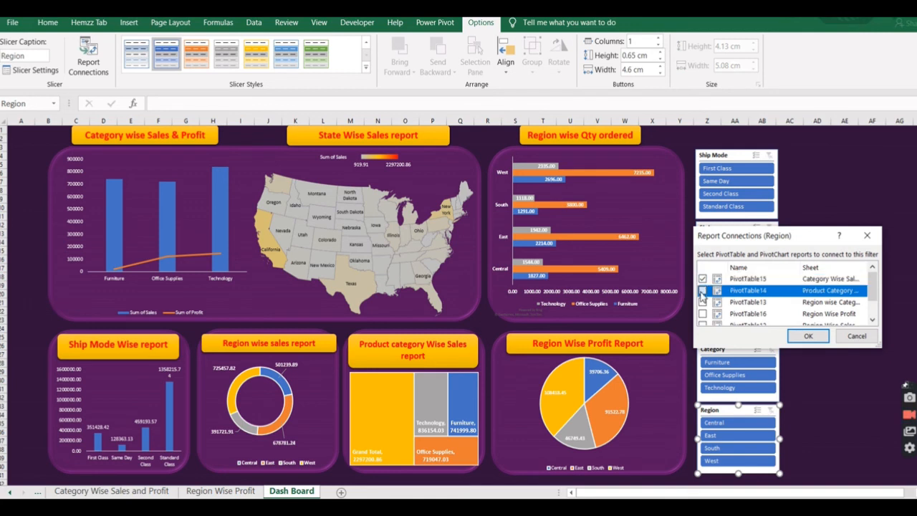
left_click(703, 302)
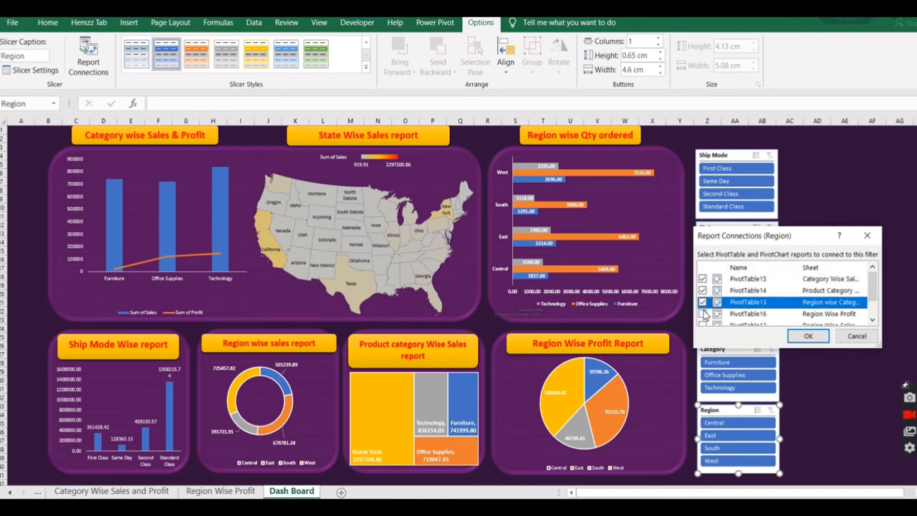
left_click(703, 314)
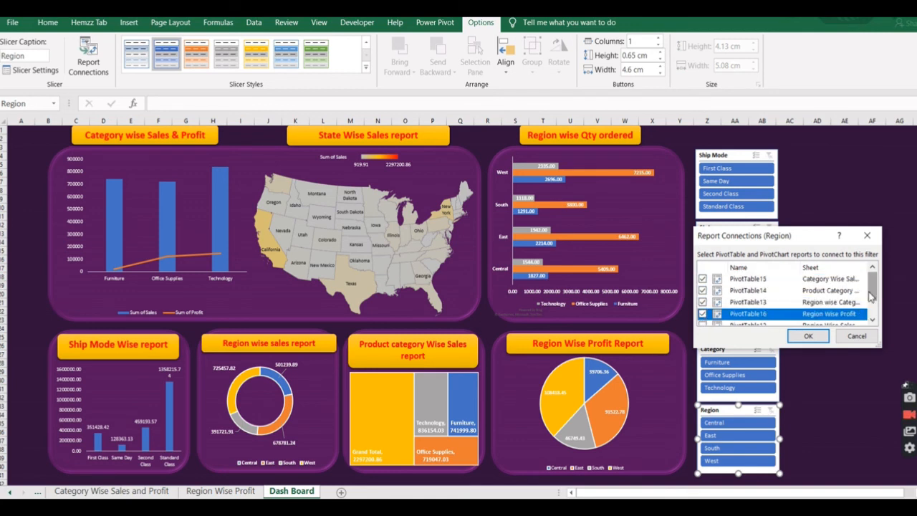
left_click_drag(871, 296, 871, 311)
left_click(702, 295)
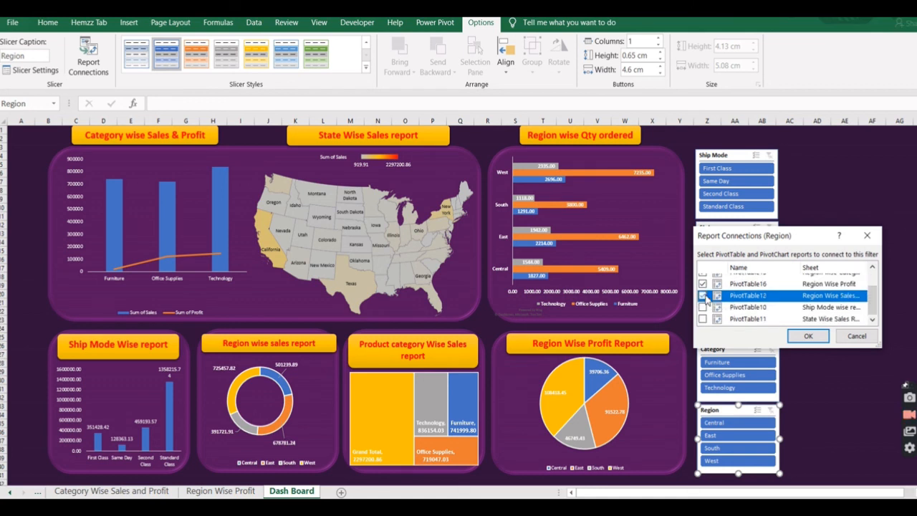
left_click(703, 307)
left_click(703, 319)
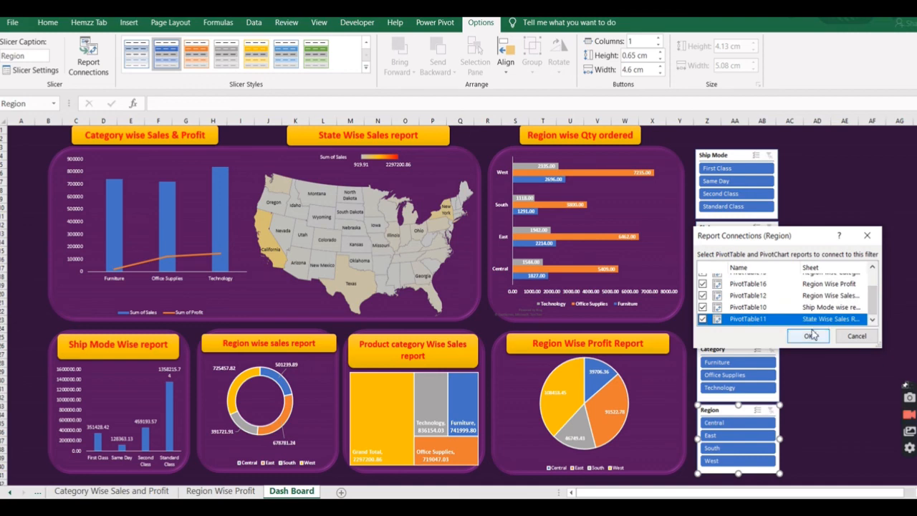
left_click(808, 336)
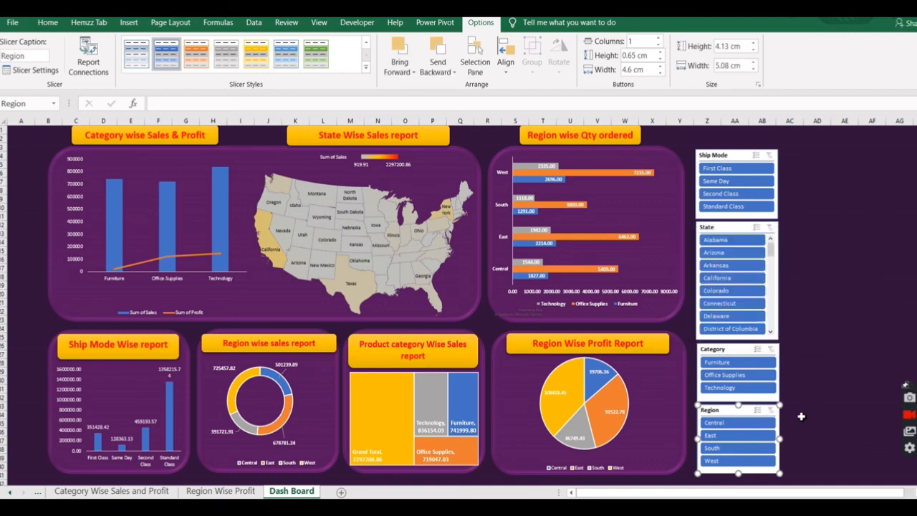
left_click(801, 417)
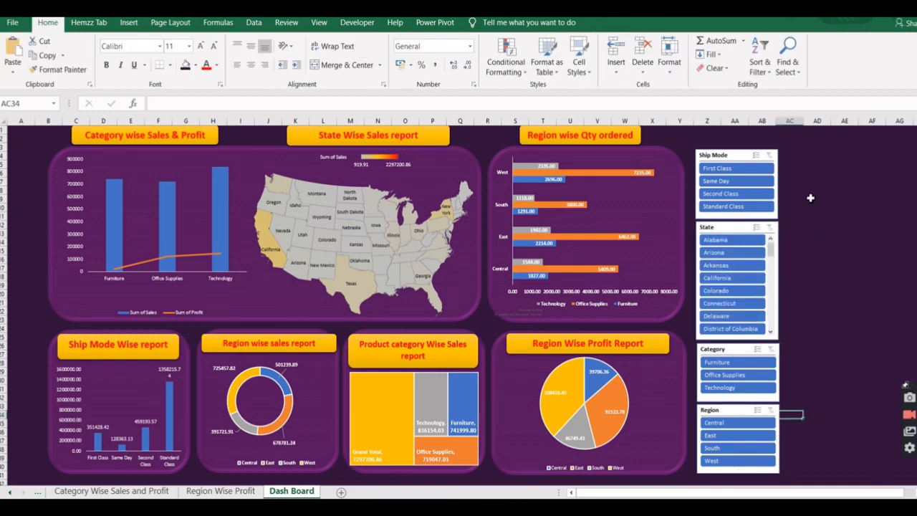
left_click(835, 237)
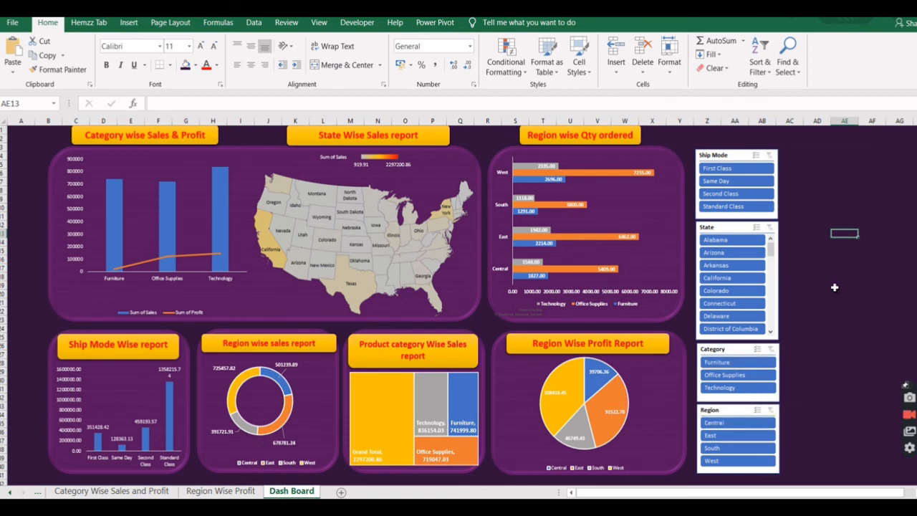
Test the Ship Mode slicer by filtering the dashboard to First Class, Same Day, Second Class and Standard Class in turn.
left_click(742, 172)
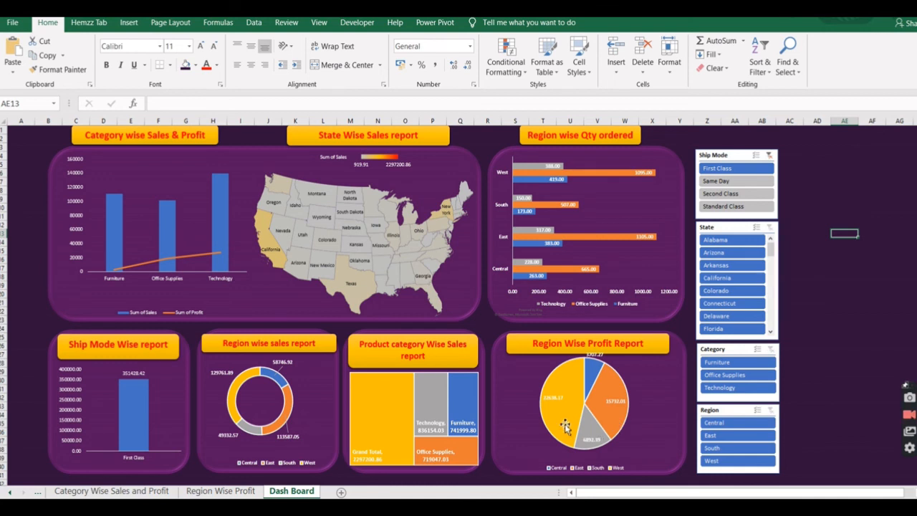
left_click(724, 181)
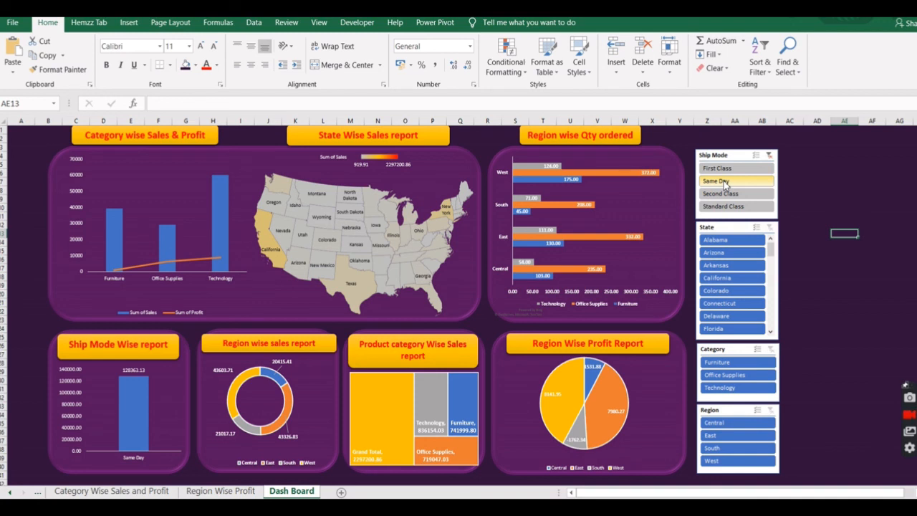
left_click(721, 193)
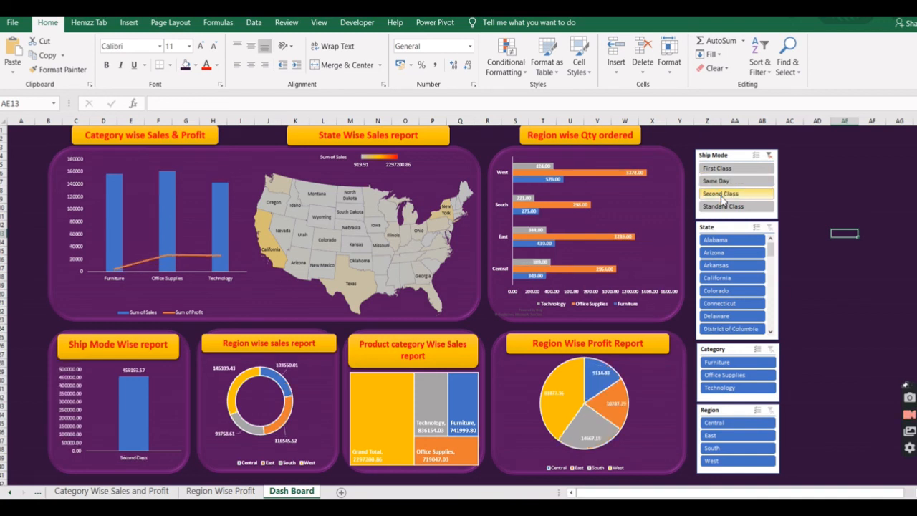
left_click(725, 207)
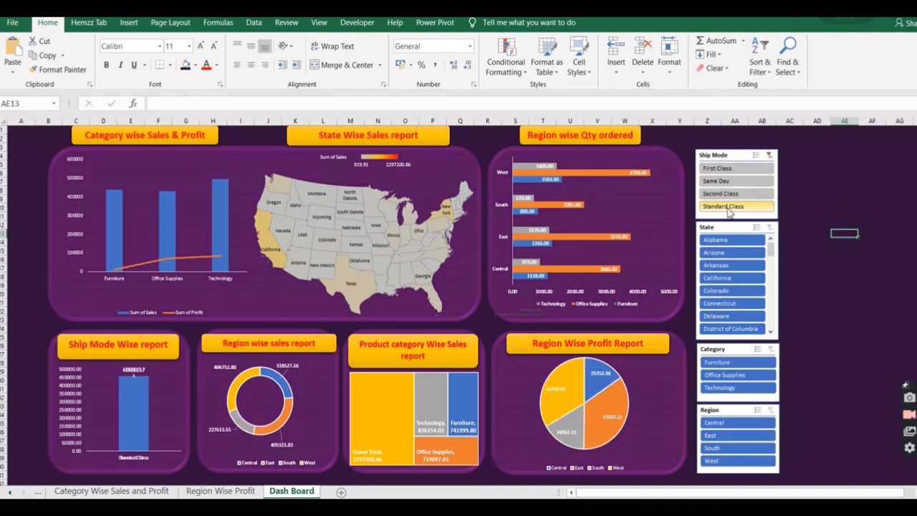
Turn on multi-select in the Ship Mode slicer and add Second Class, First Class and Same Day to the selection.
left_click(757, 156)
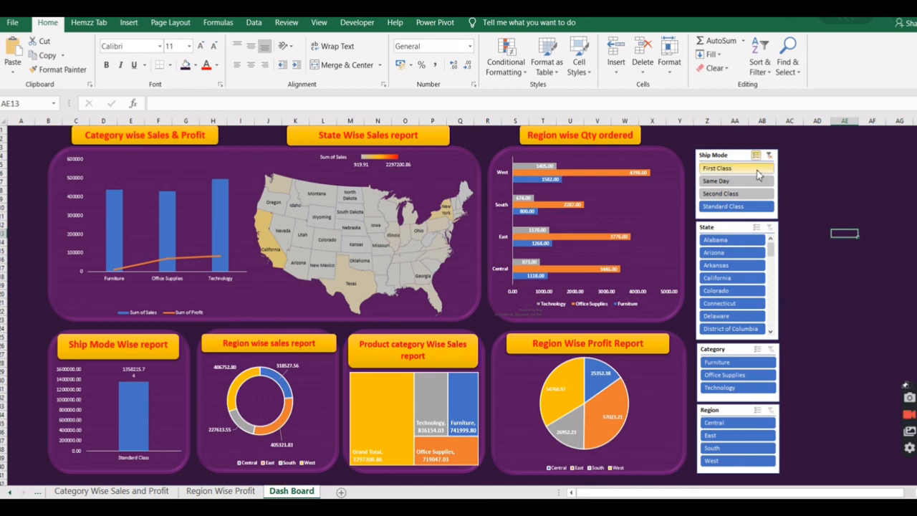
left_click(727, 196)
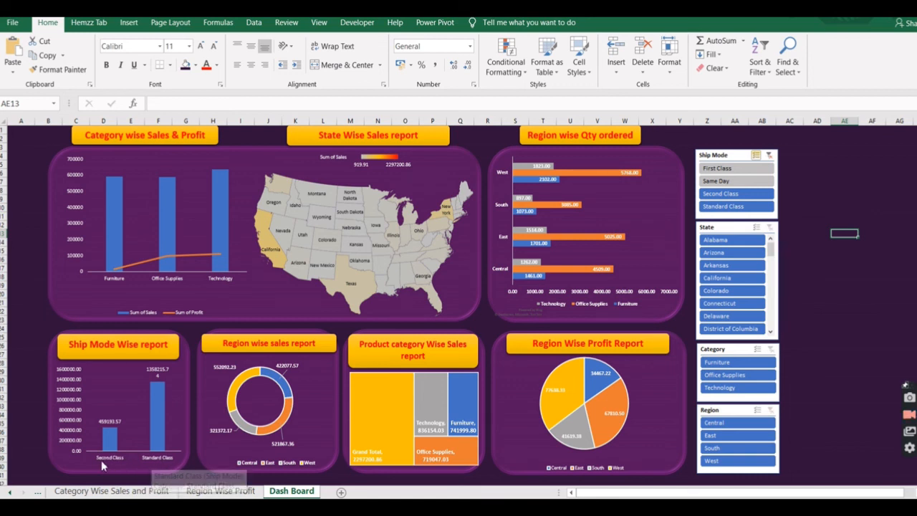
left_click(730, 171)
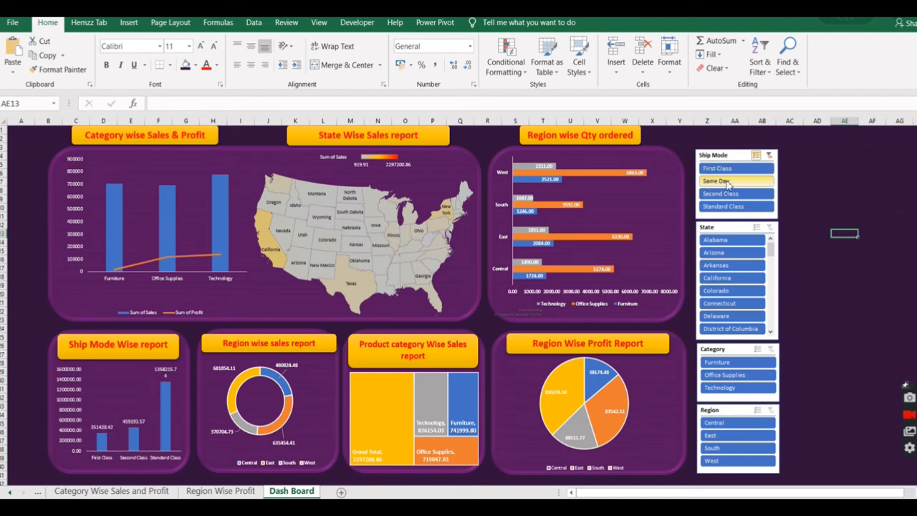
left_click(727, 182)
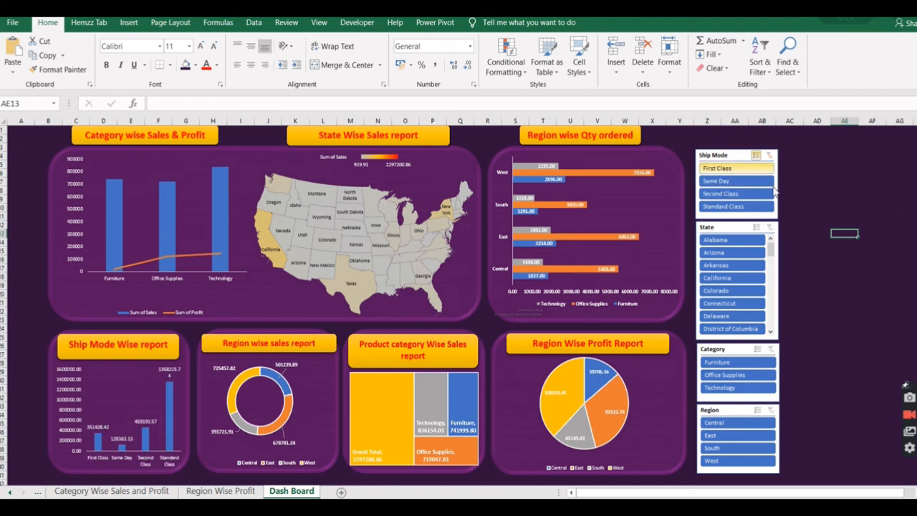
Test the State slicer by filtering to Arizona and to Arkansas, and clear its filter.
left_click(723, 255)
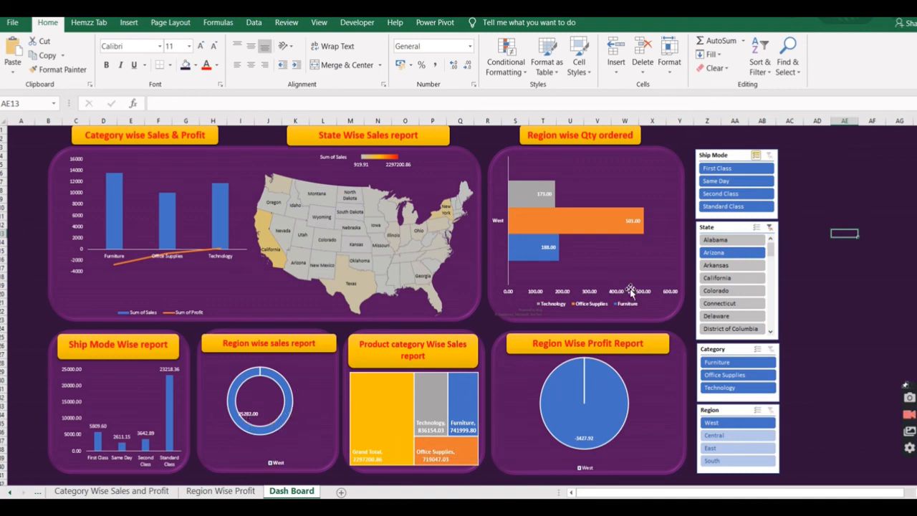
left_click(725, 268)
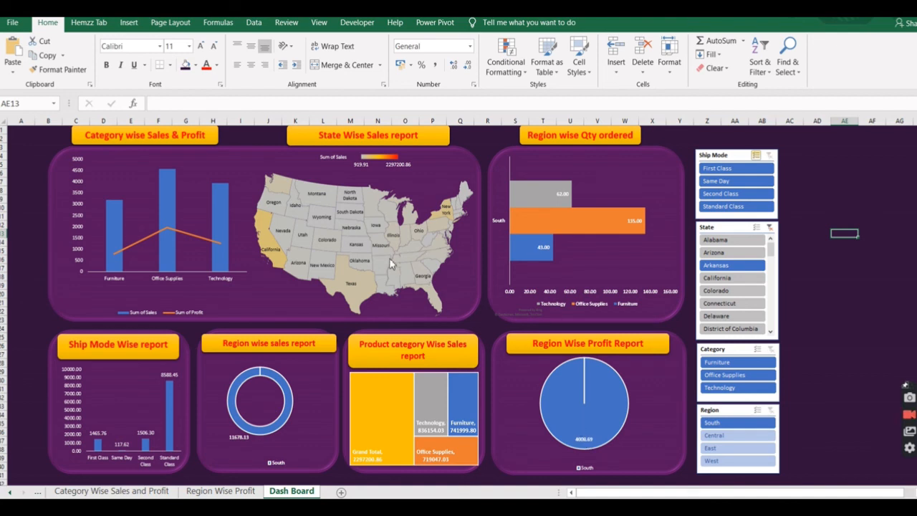
left_click(769, 228)
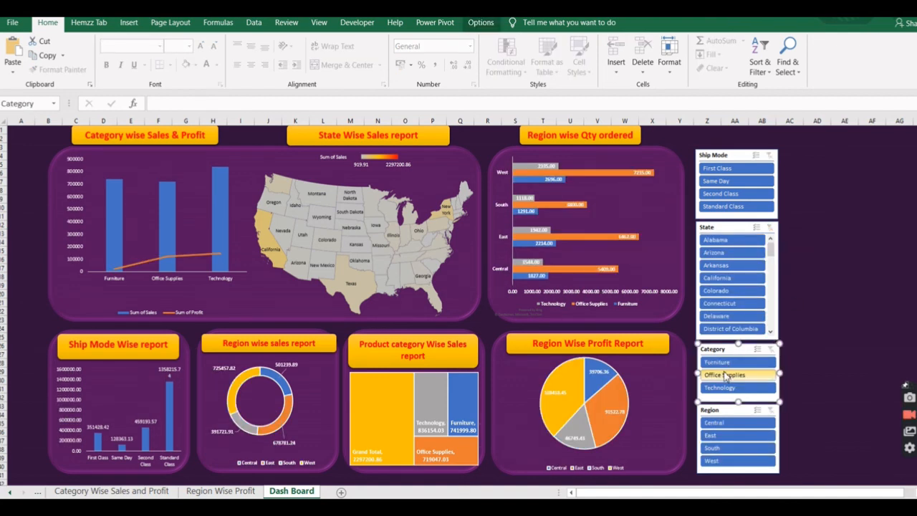
Test combined filtering with the Office Supplies category and the states Arizona and Colorado in turn, and clear both slicers' filters.
left_click(725, 375)
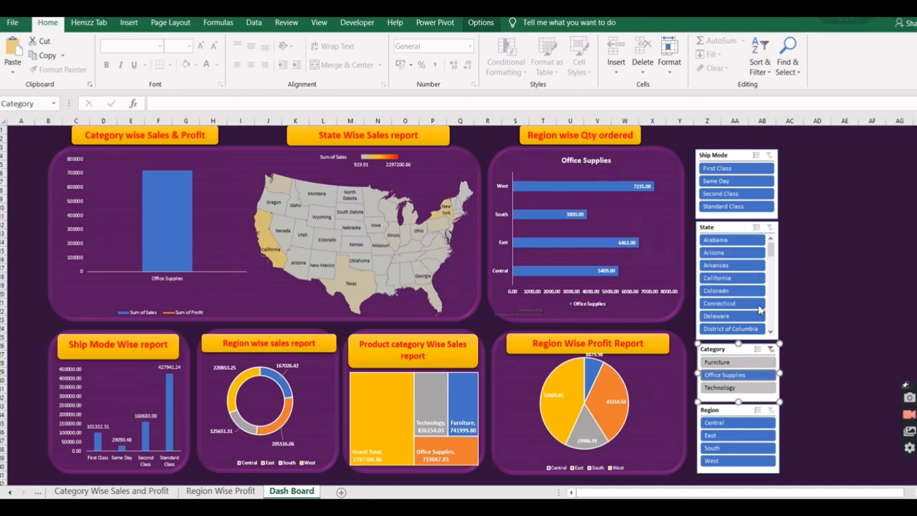
left_click(729, 253)
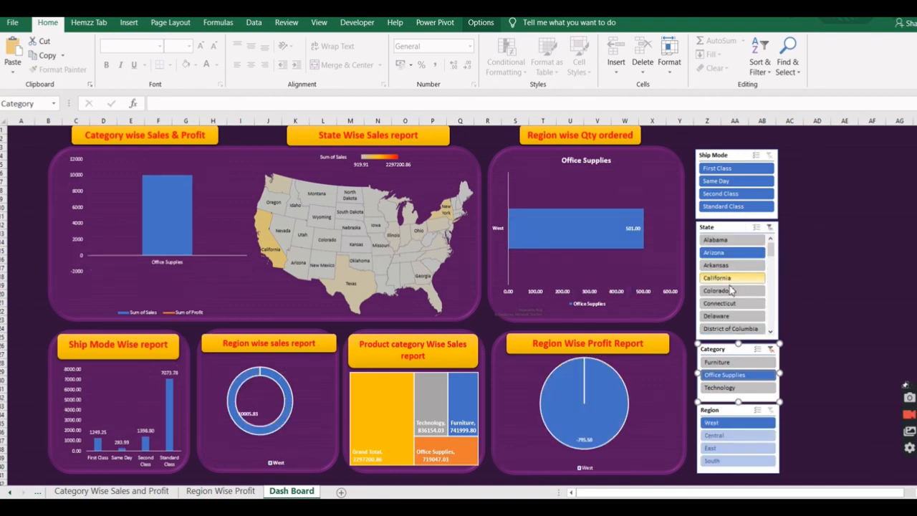
left_click(729, 290)
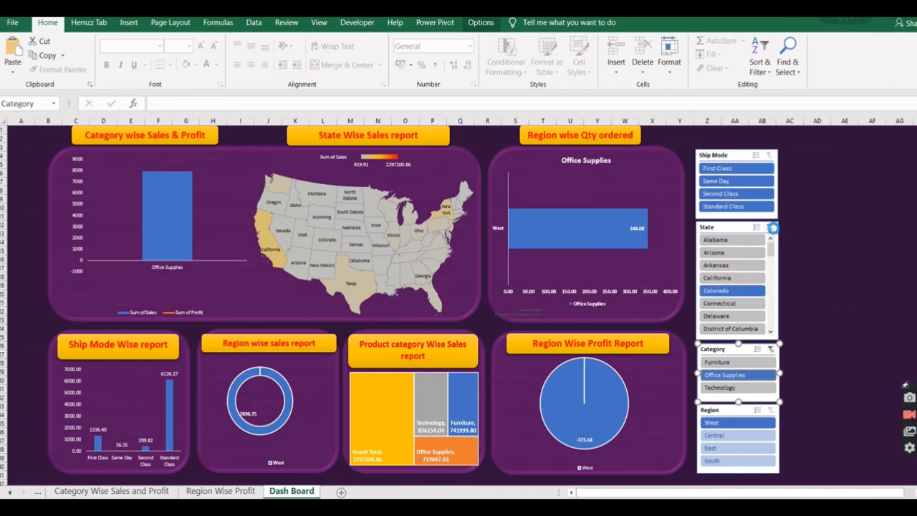
left_click(770, 227)
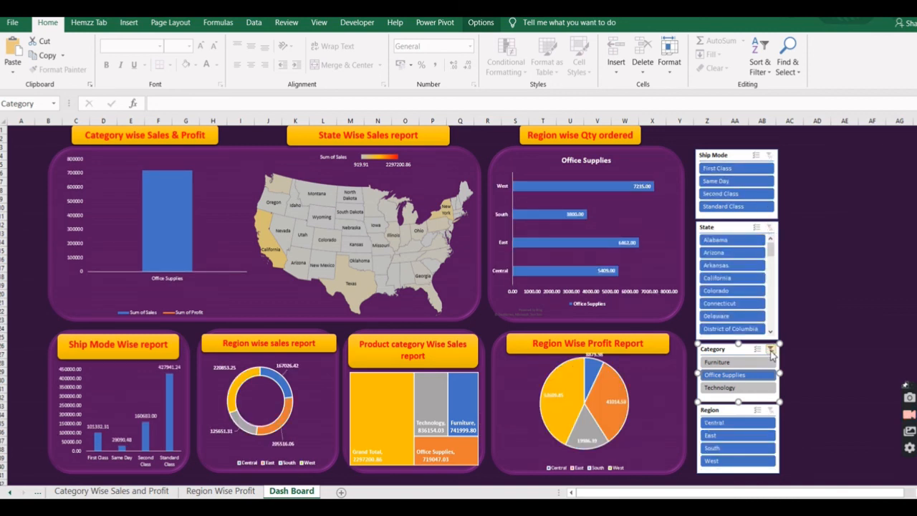
left_click(770, 349)
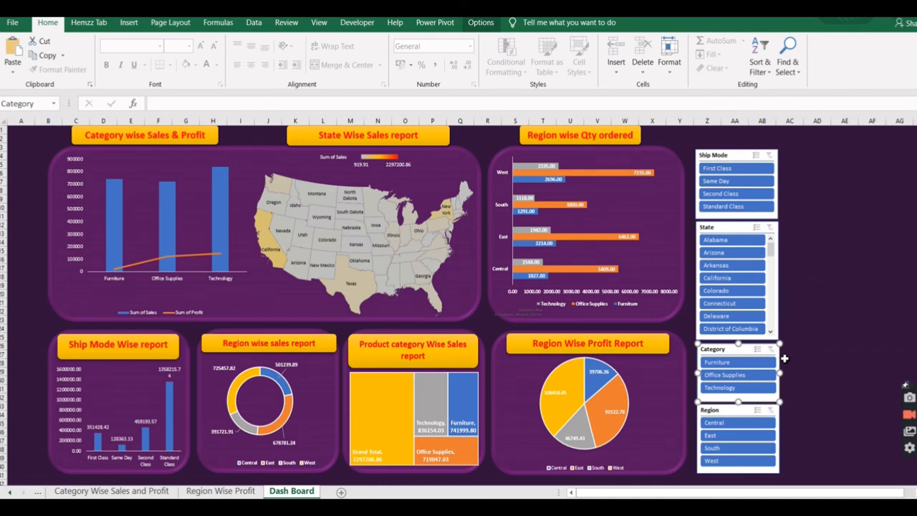